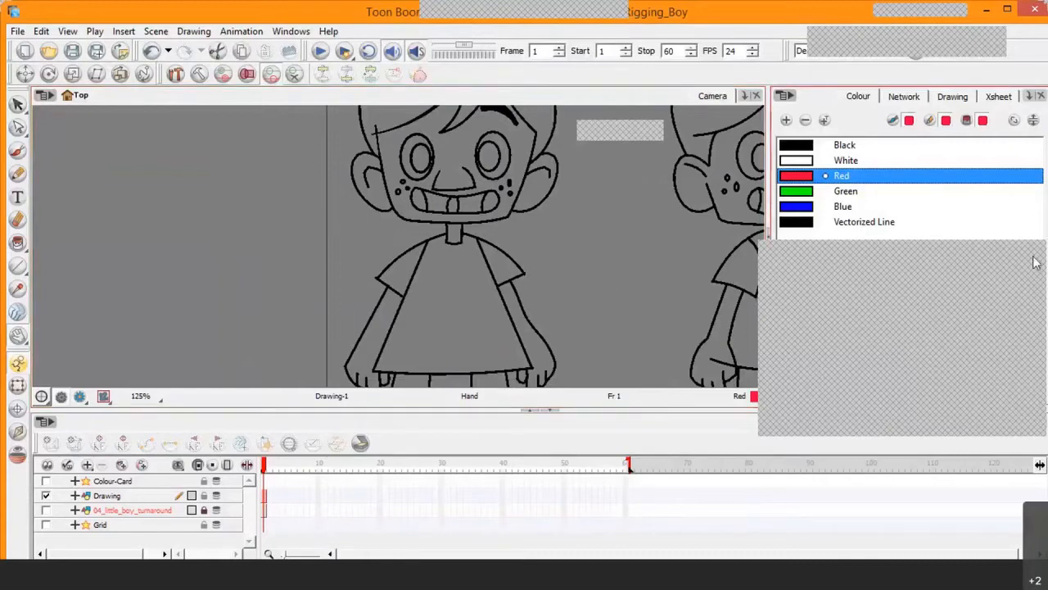
click(1036, 258)
click(604, 282)
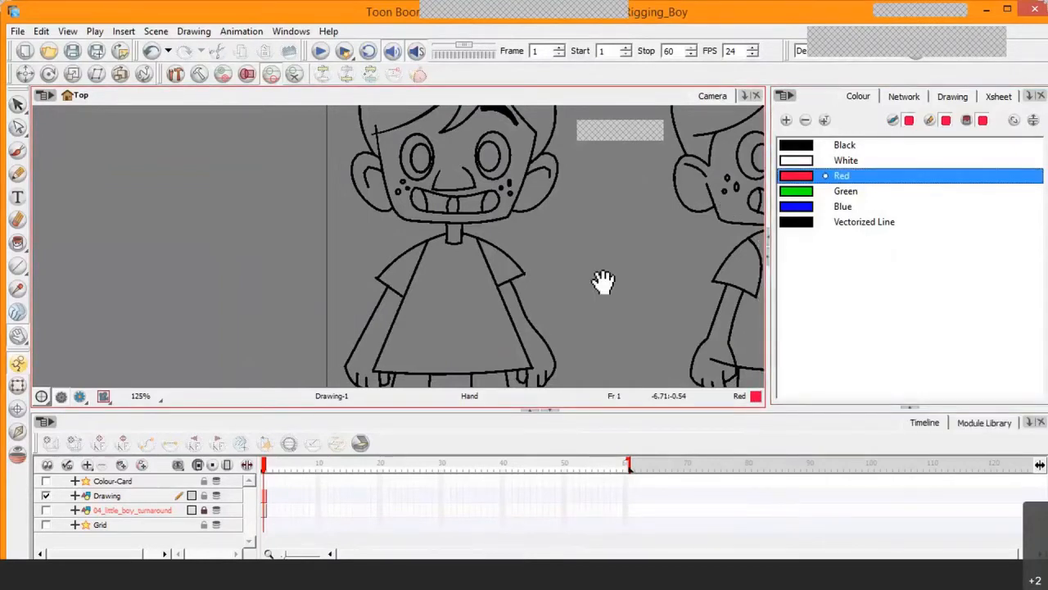
click(860, 97)
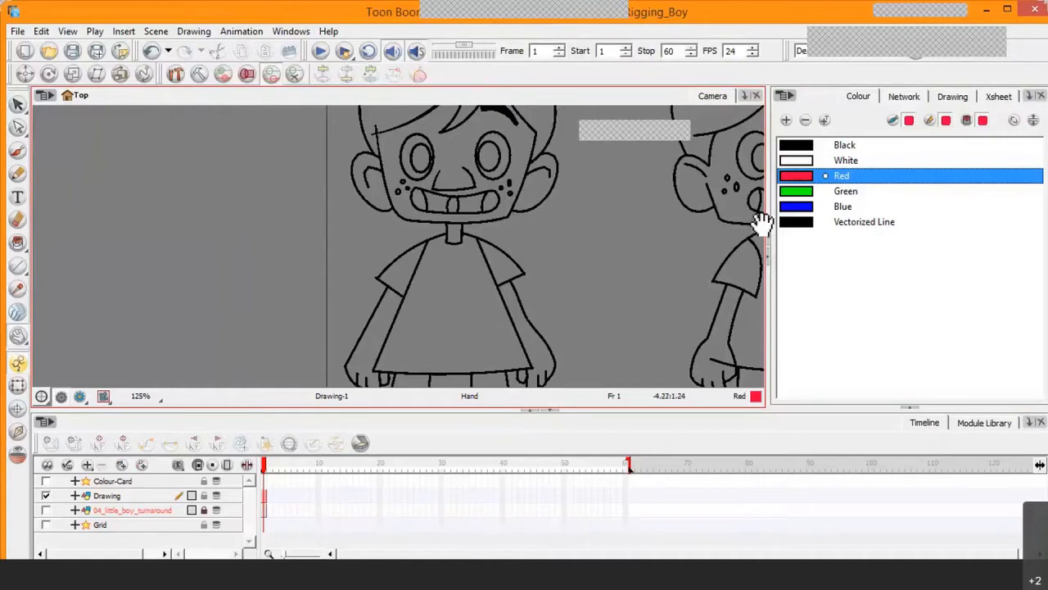
mouse_move(573, 295)
mouse_down()
mouse_move(590, 235)
mouse_move(557, 269)
mouse_up()
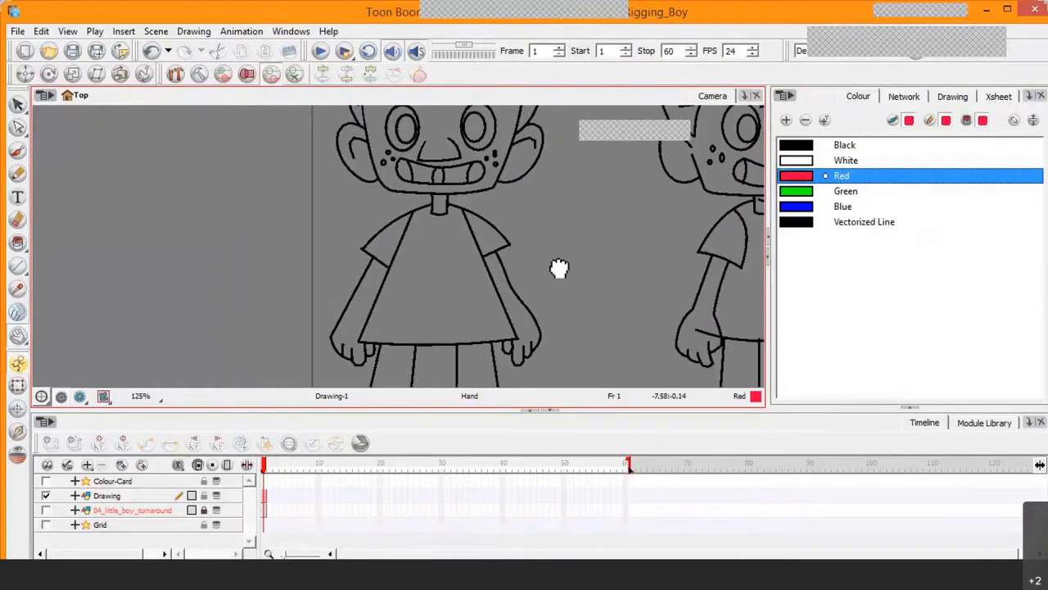
Open the Red swatch for editing in single wheel mode and set it to pink, R 255, G 122, B 155
double_click(798, 180)
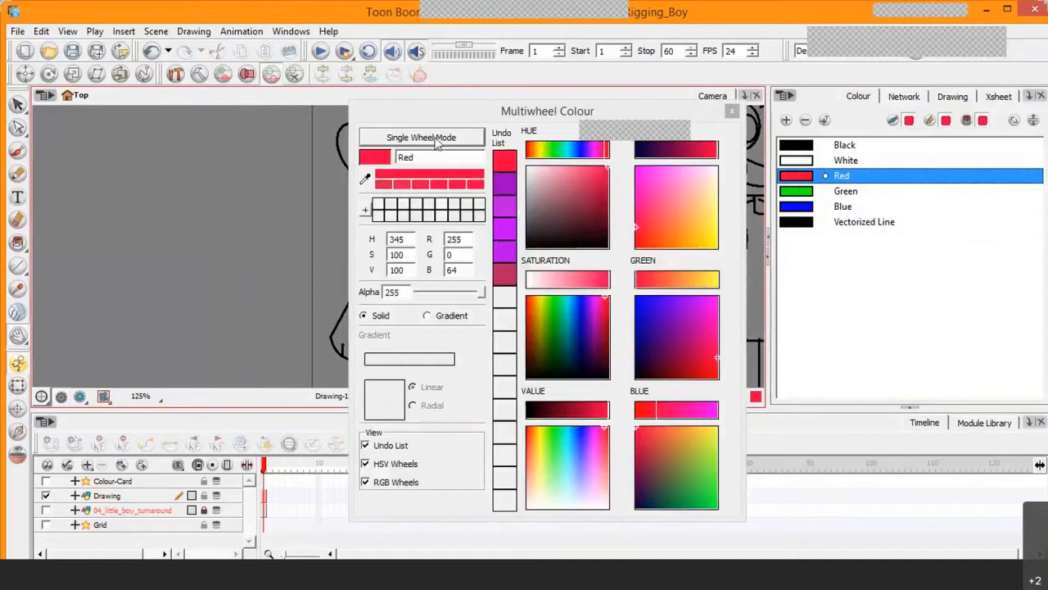
click(436, 138)
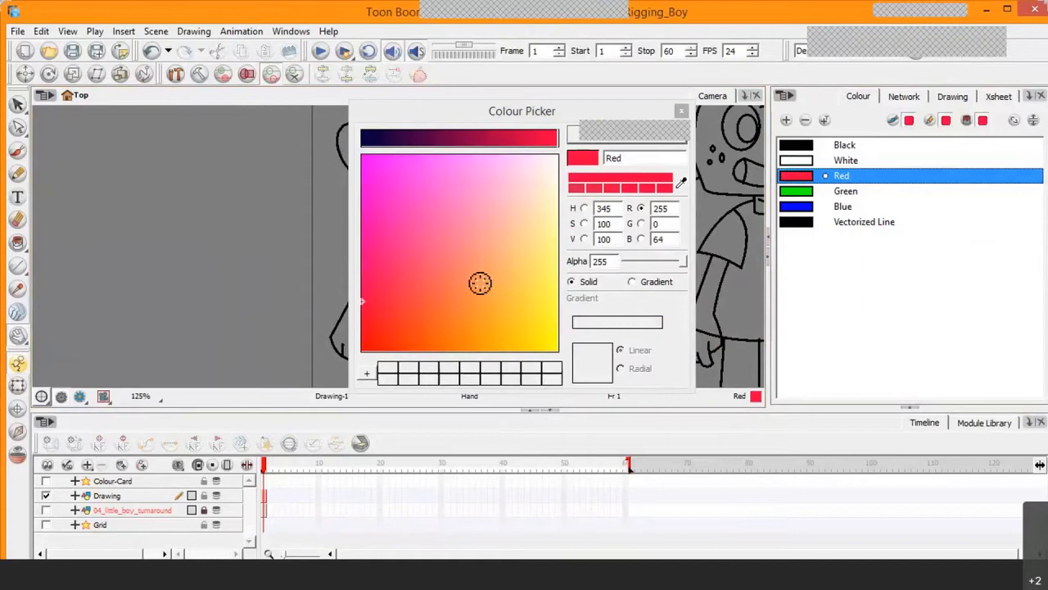
drag(516, 116, 253, 204)
click(206, 270)
click(255, 300)
click(237, 330)
click(193, 321)
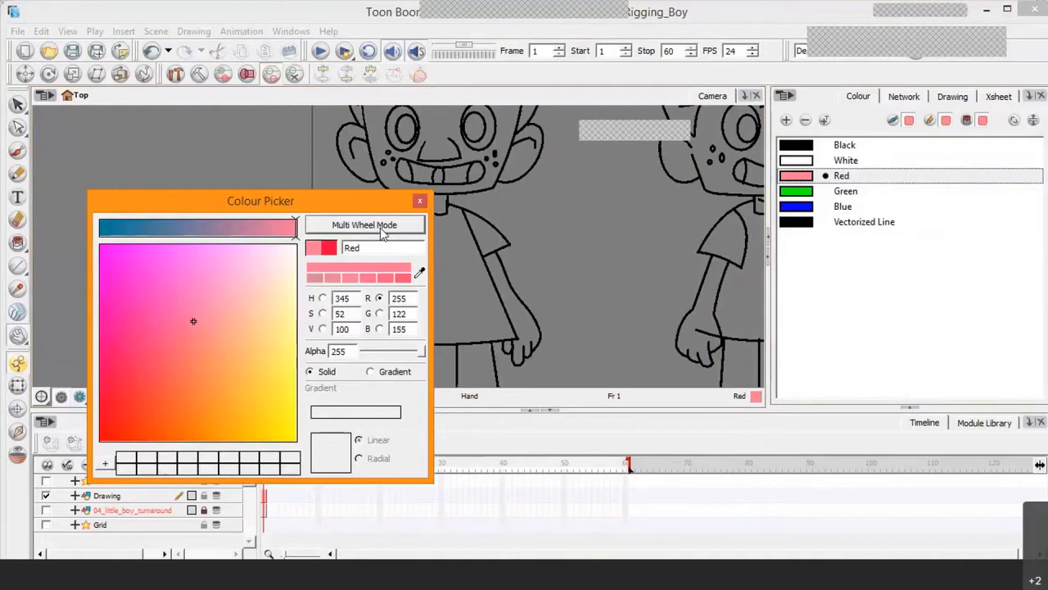
Switch the colour editor to multi wheel mode and adjust the Red swatch to dusty pink, R 224, G 153, B 169
click(381, 233)
drag(326, 203, 325, 109)
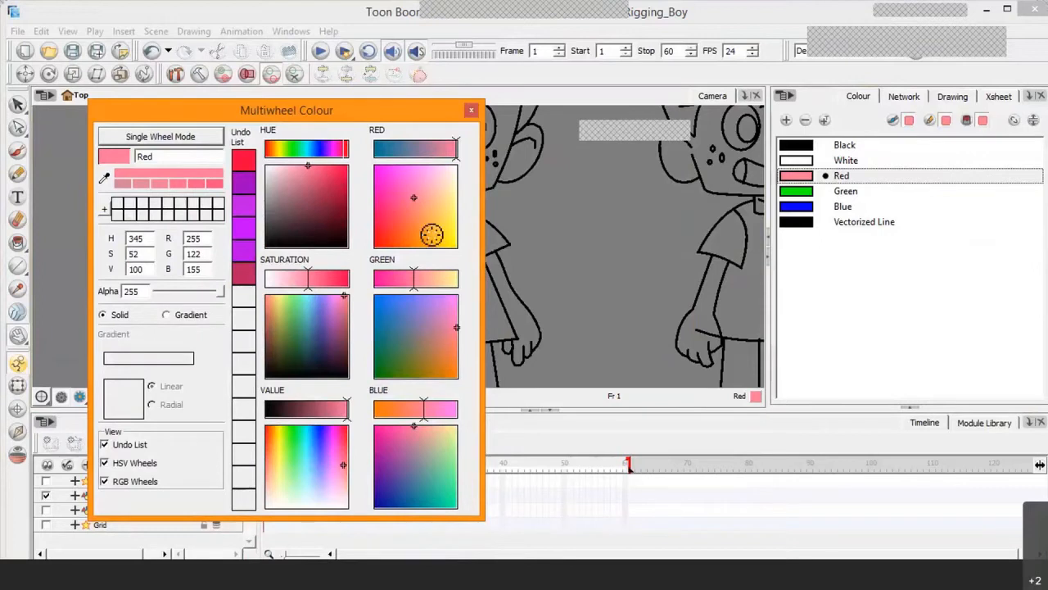
click(324, 200)
mouse_move(324, 200)
mouse_down()
mouse_move(349, 227)
mouse_move(314, 203)
mouse_up()
drag(390, 210, 423, 193)
drag(441, 329, 446, 322)
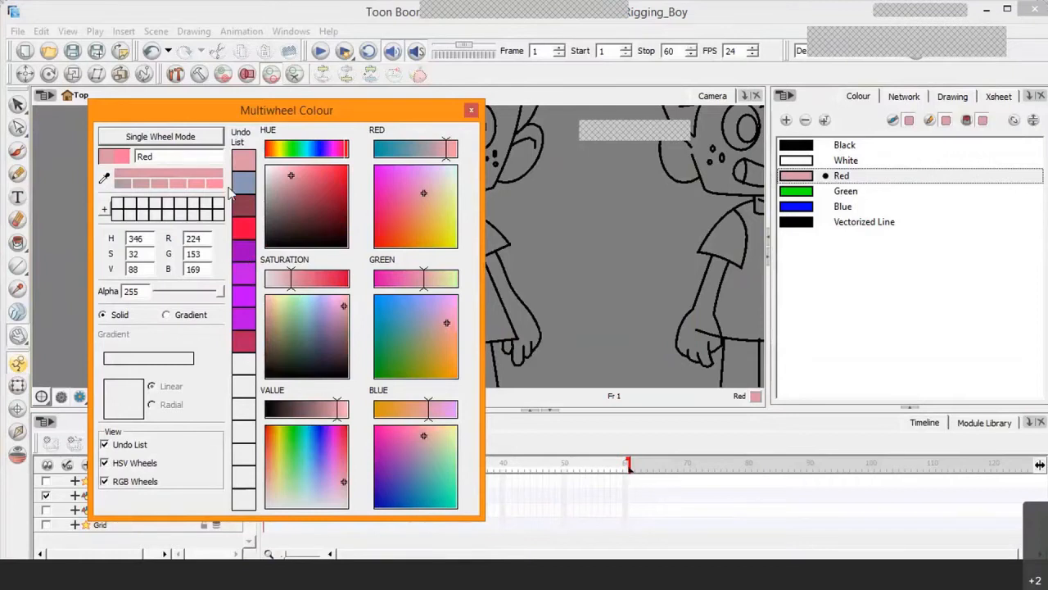
Set the Red swatch to the earlier purple, R 158, G 0, B 195, and close the colour editor
click(244, 259)
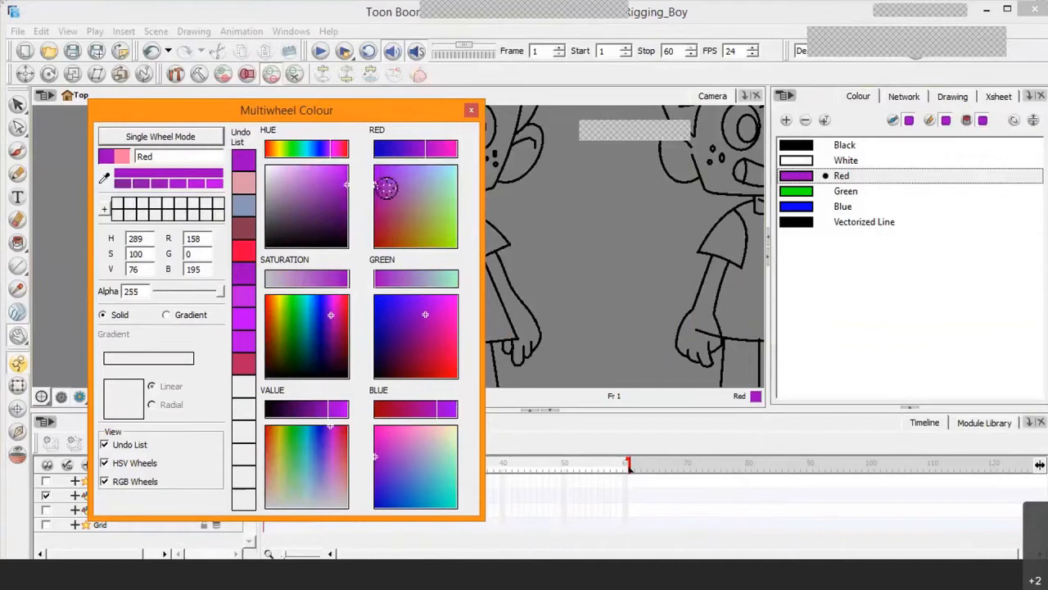
drag(391, 190, 434, 192)
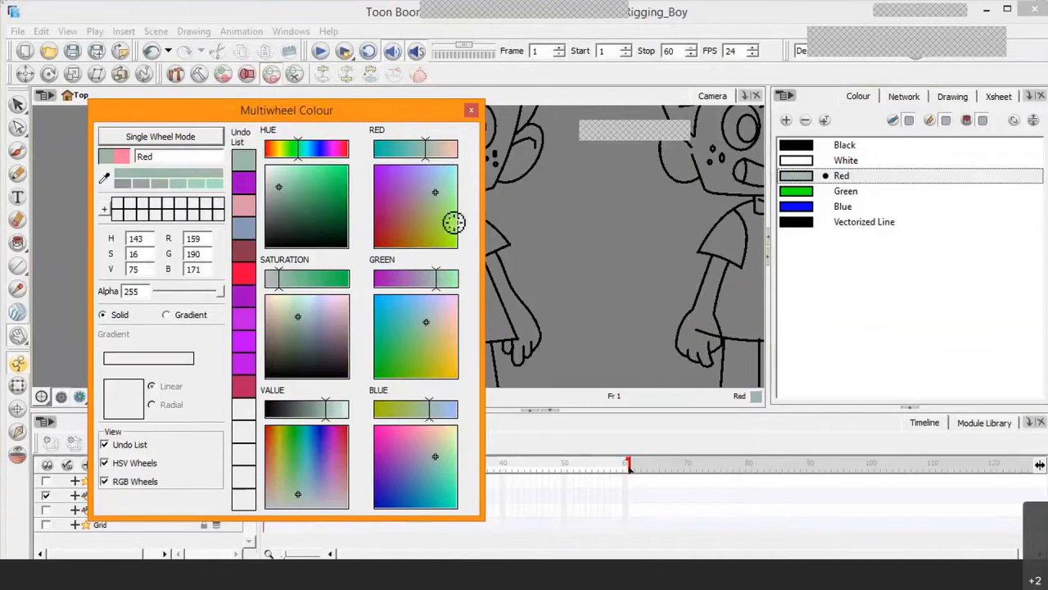
click(243, 187)
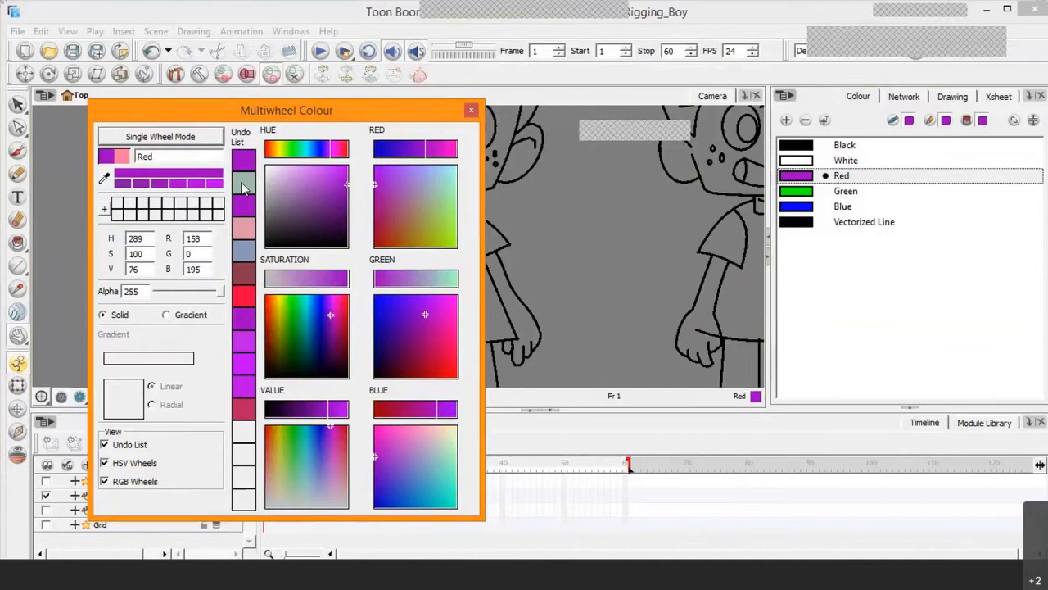
click(473, 111)
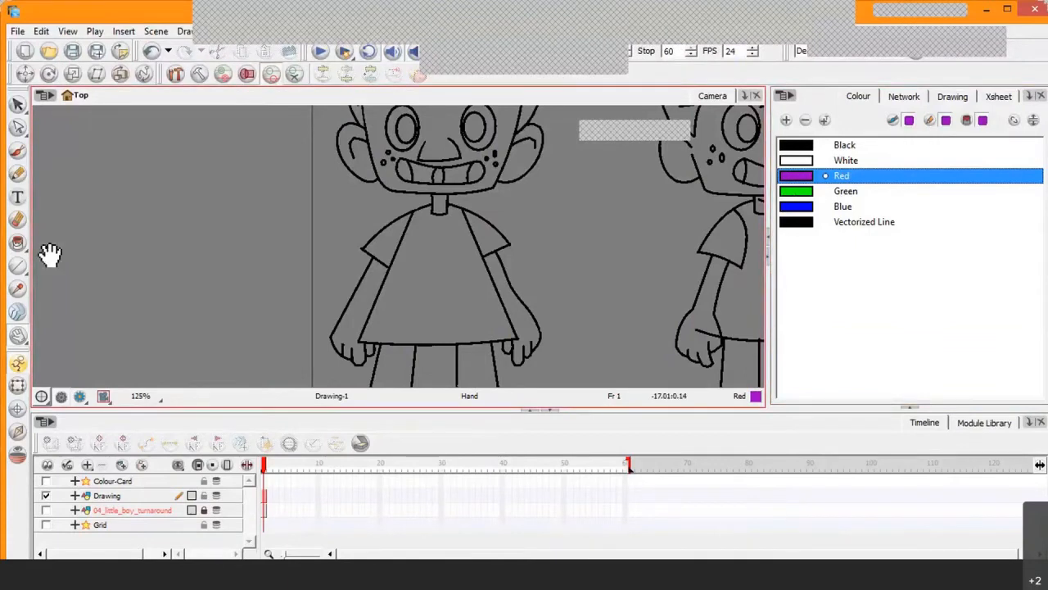
Fill the body of the front-facing boy's shirt with the purple Red swatch using the Paint tool
click(18, 244)
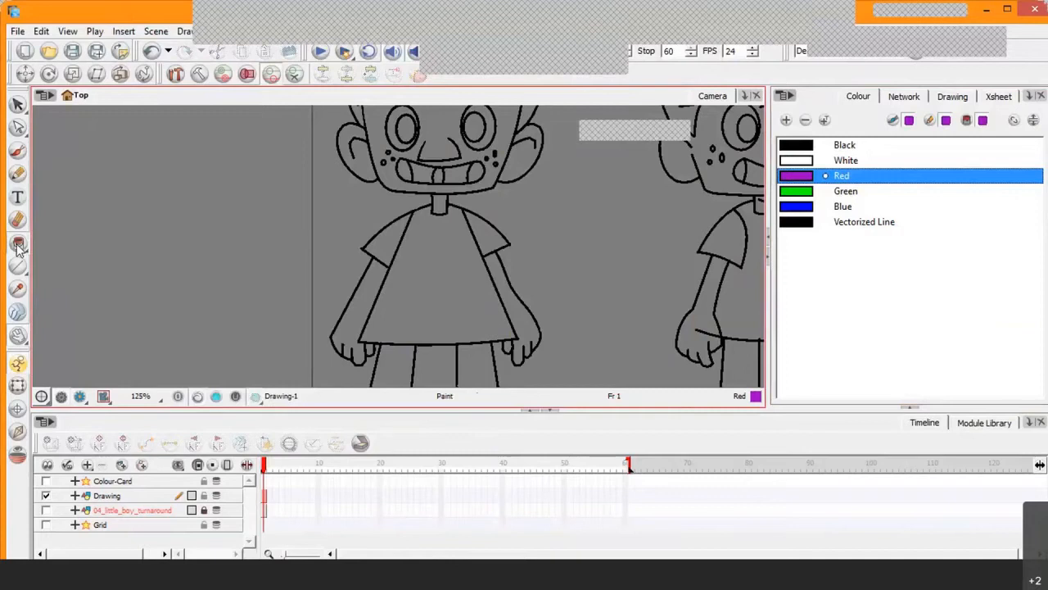
click(437, 259)
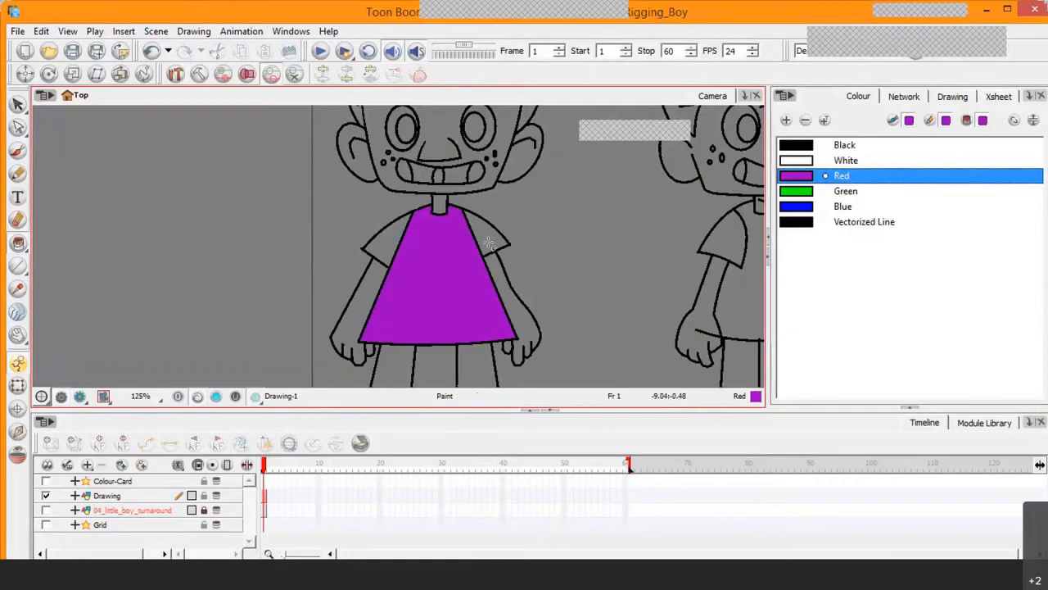
Select the left-hand sleeve's outline with the Contour Editor, reveal the tool's properties and turn on contour snapping
scroll(489, 247, up, 2)
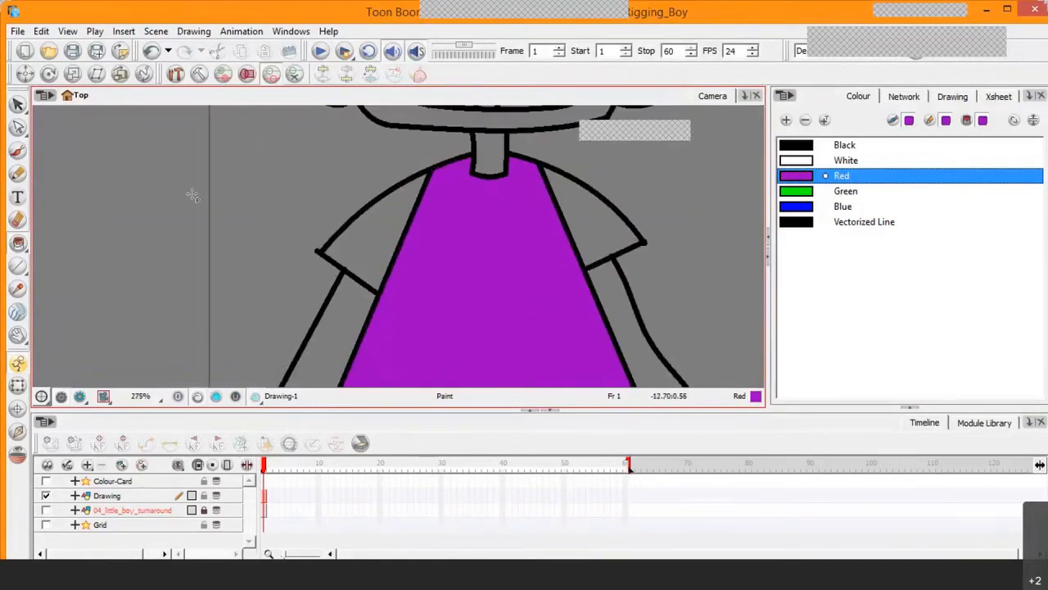
click(18, 127)
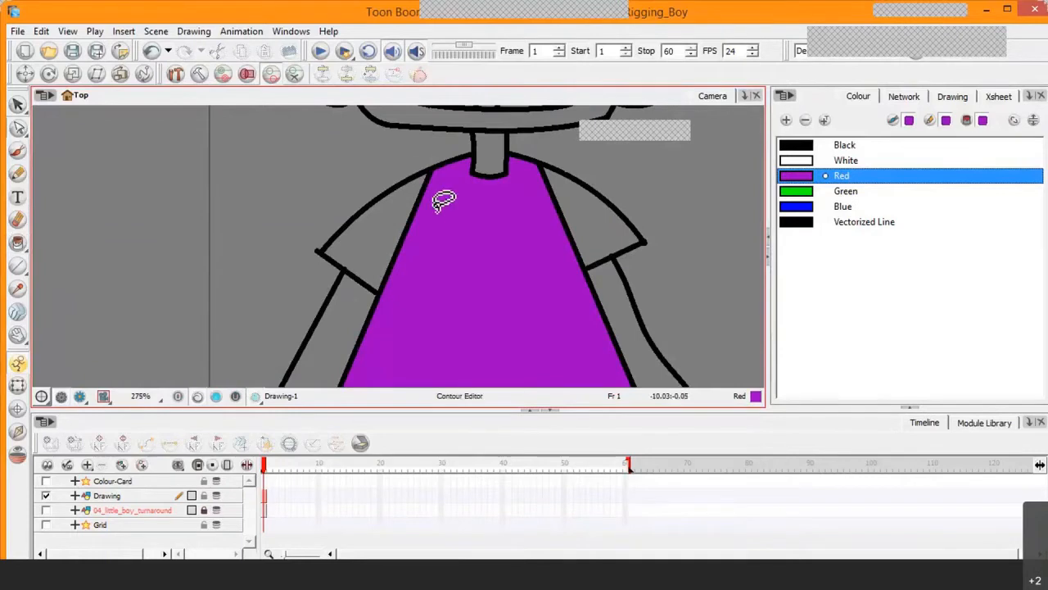
click(323, 257)
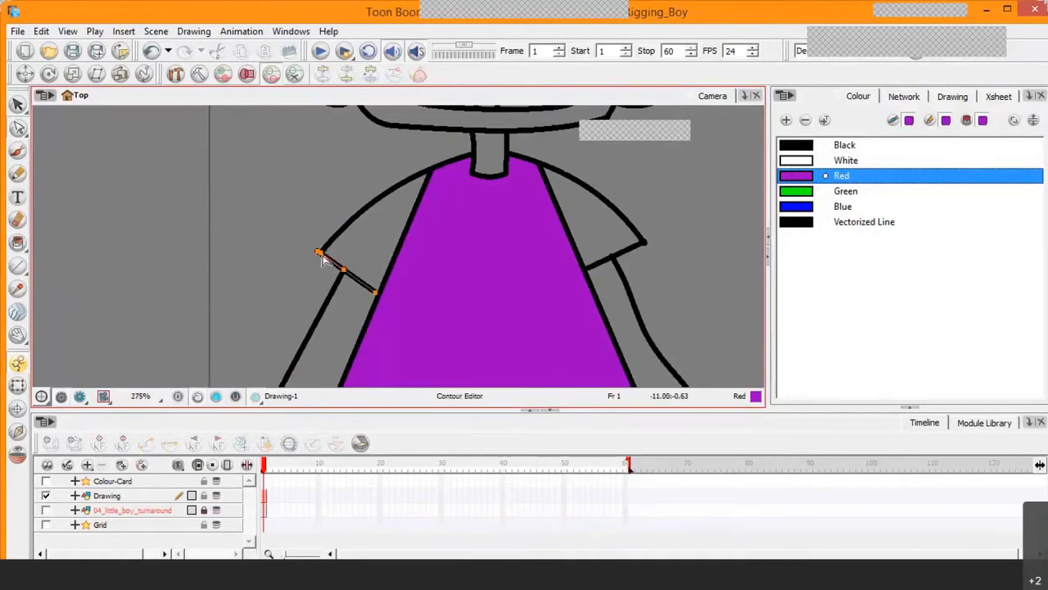
shift+click(323, 256)
scroll(322, 256, up, 4)
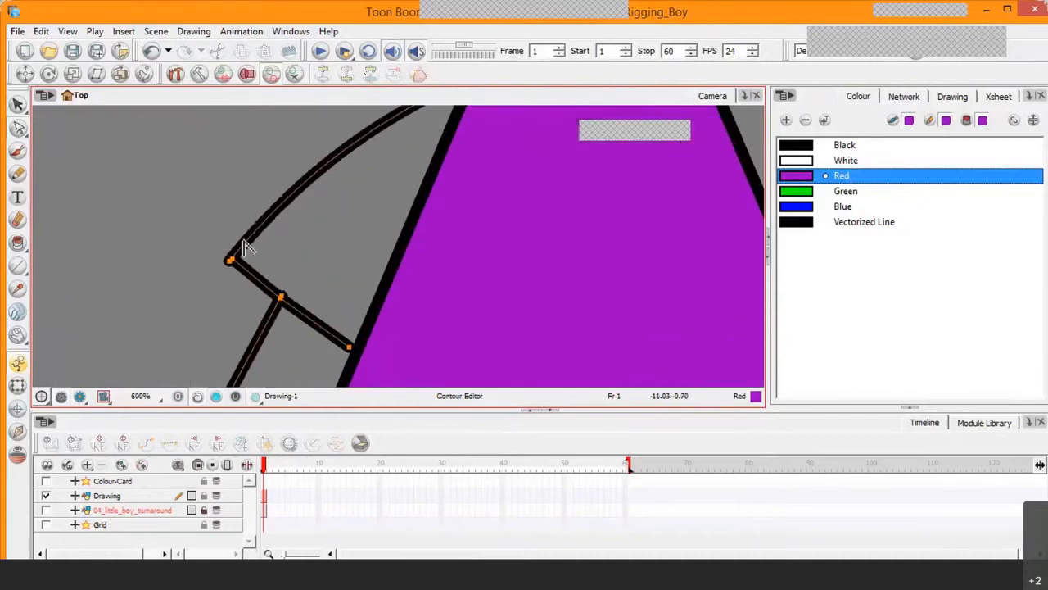
key(2)
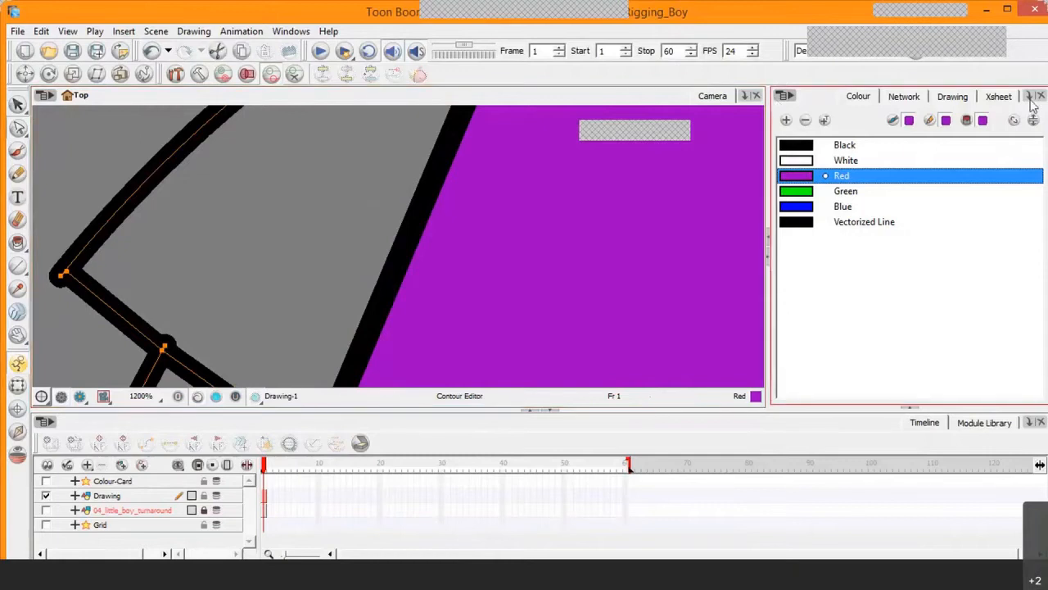
click(913, 408)
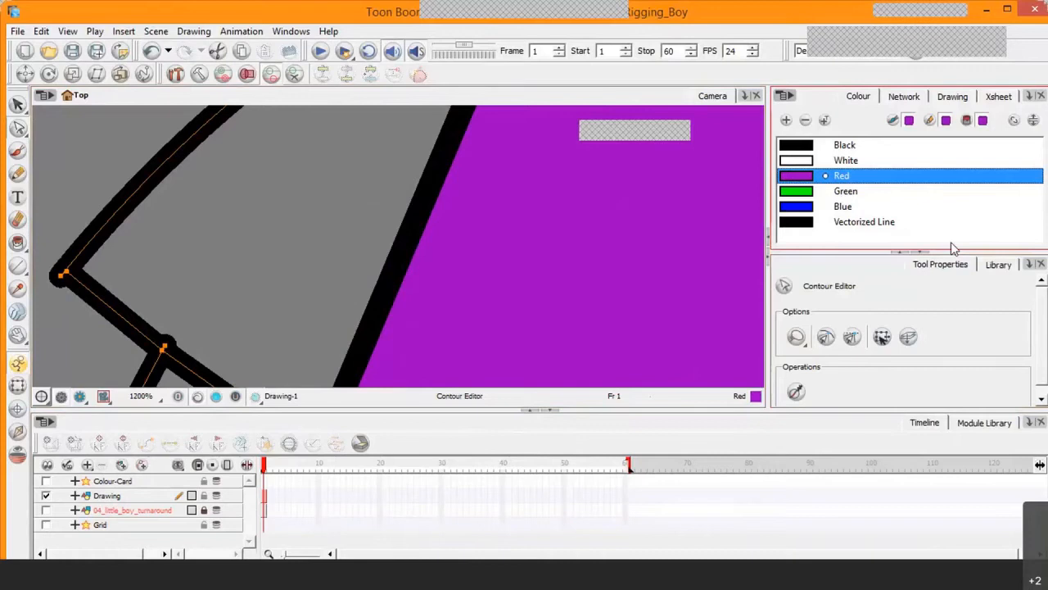
click(827, 337)
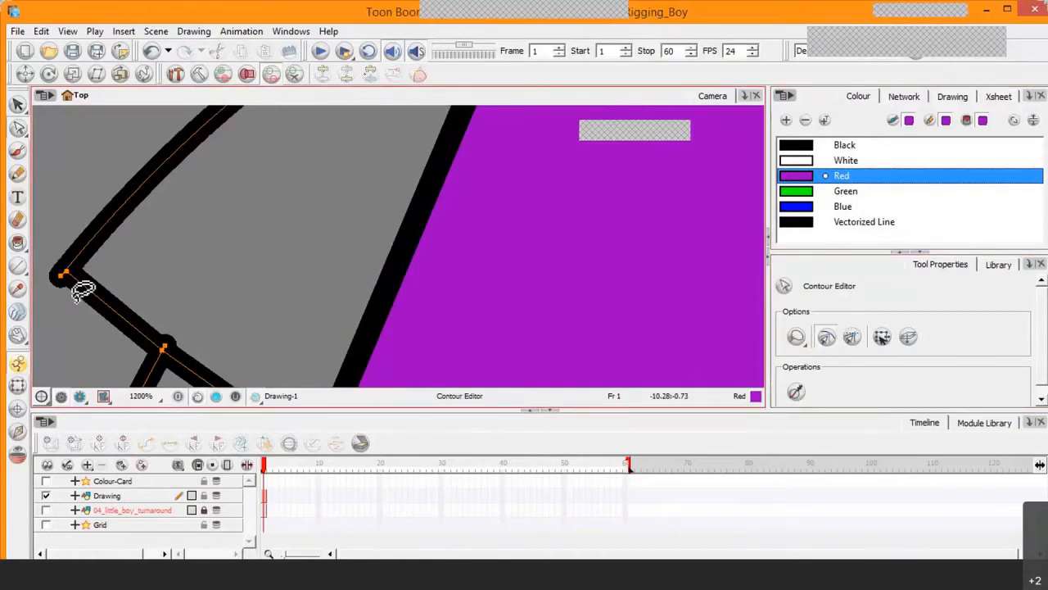
Snap together the separated contour points at the left-hand sleeve's outer corner and where the arm meets the sleeve hem
drag(62, 275, 67, 271)
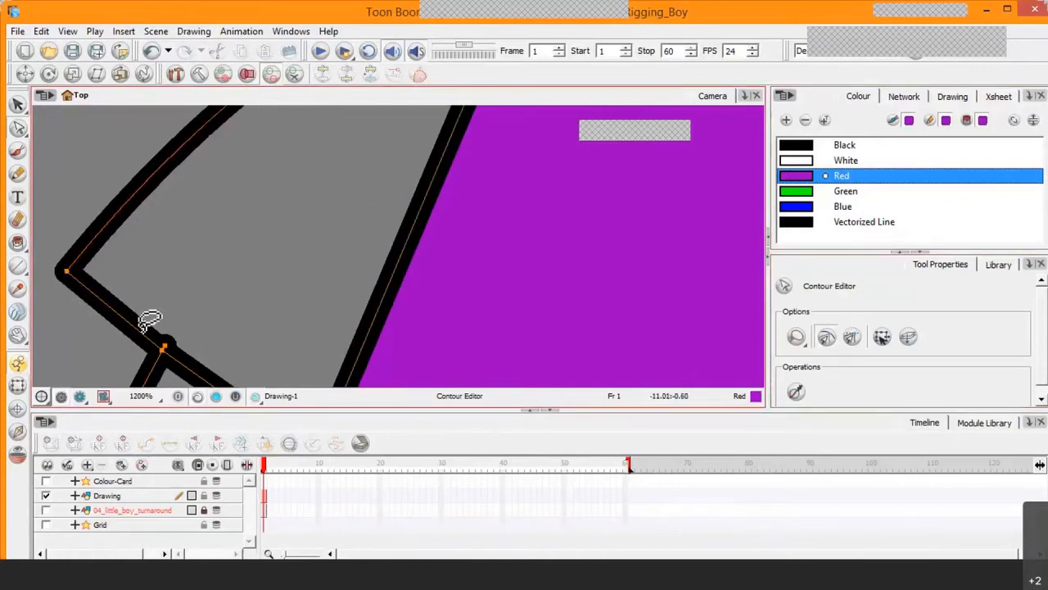
drag(165, 346, 162, 350)
scroll(195, 291, down, 3)
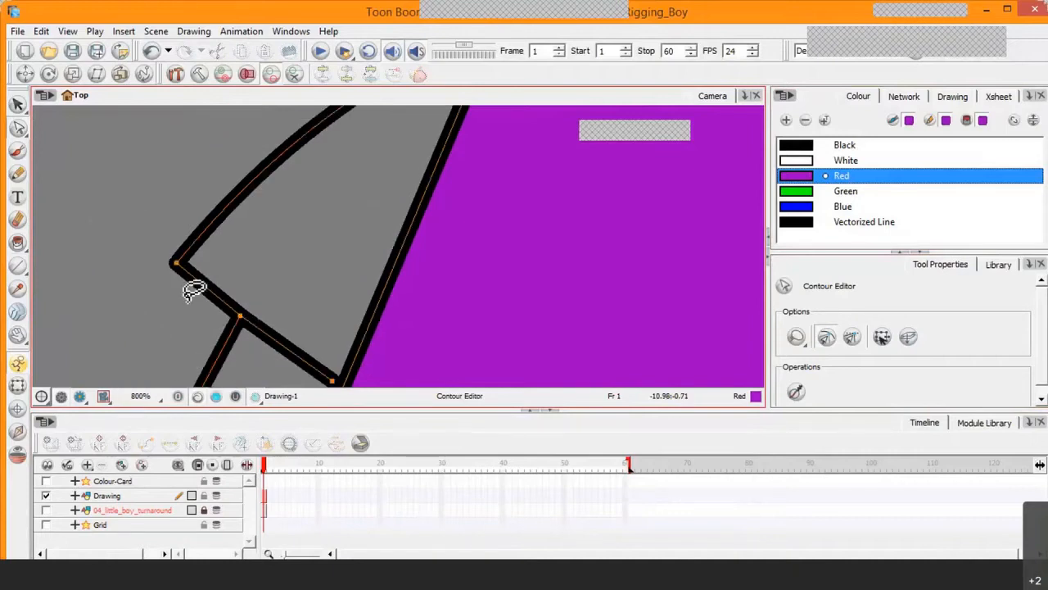
Extend the inner end of the left-hand sleeve's hem line with the Contour Editor until it meets the shirt's side line
scroll(288, 285, up, 3)
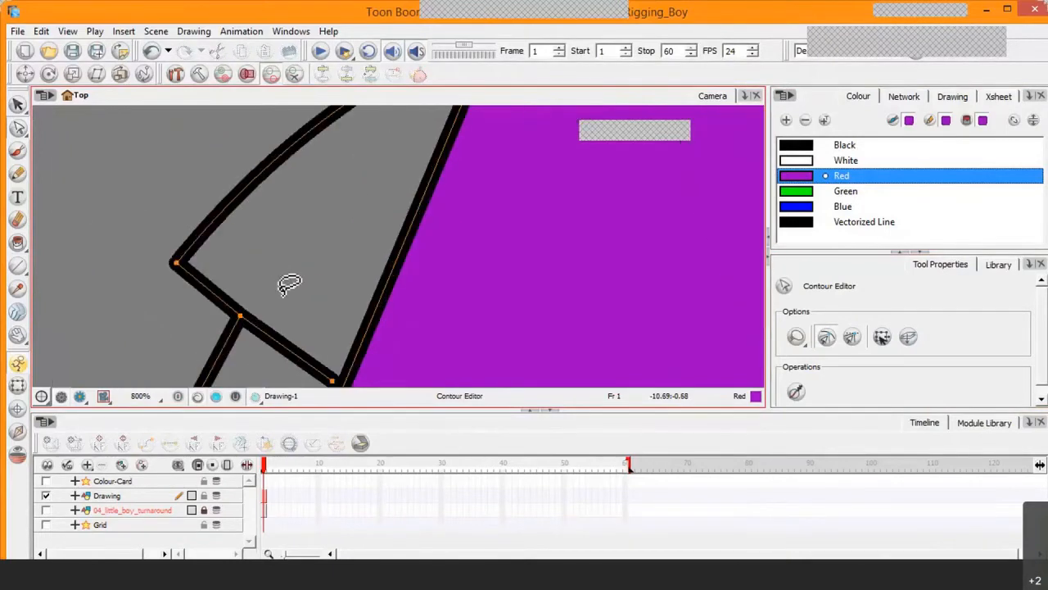
key(h)
drag(202, 265, 225, 194)
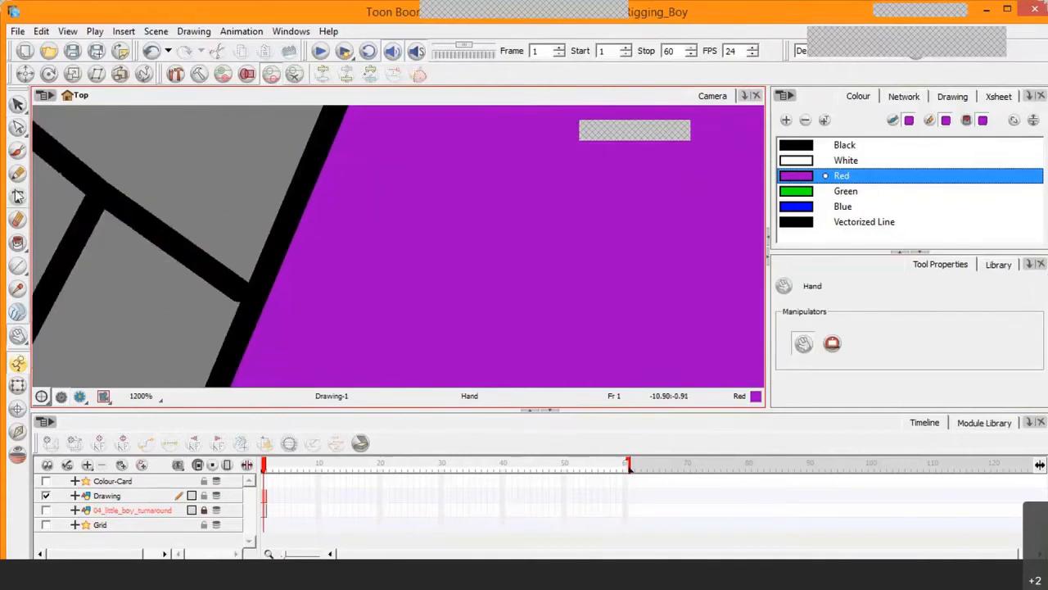
click(17, 128)
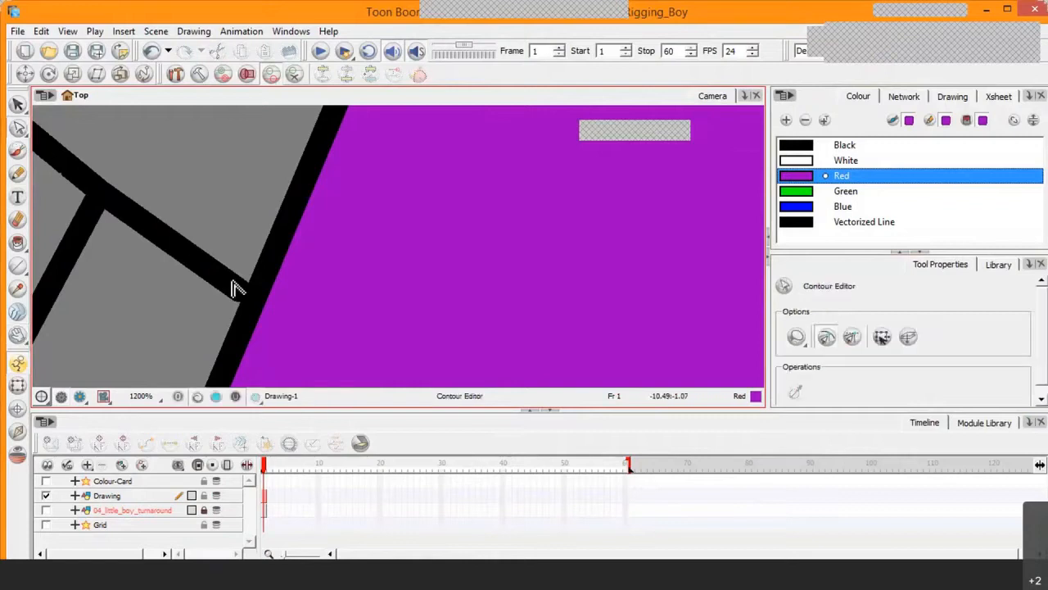
click(239, 292)
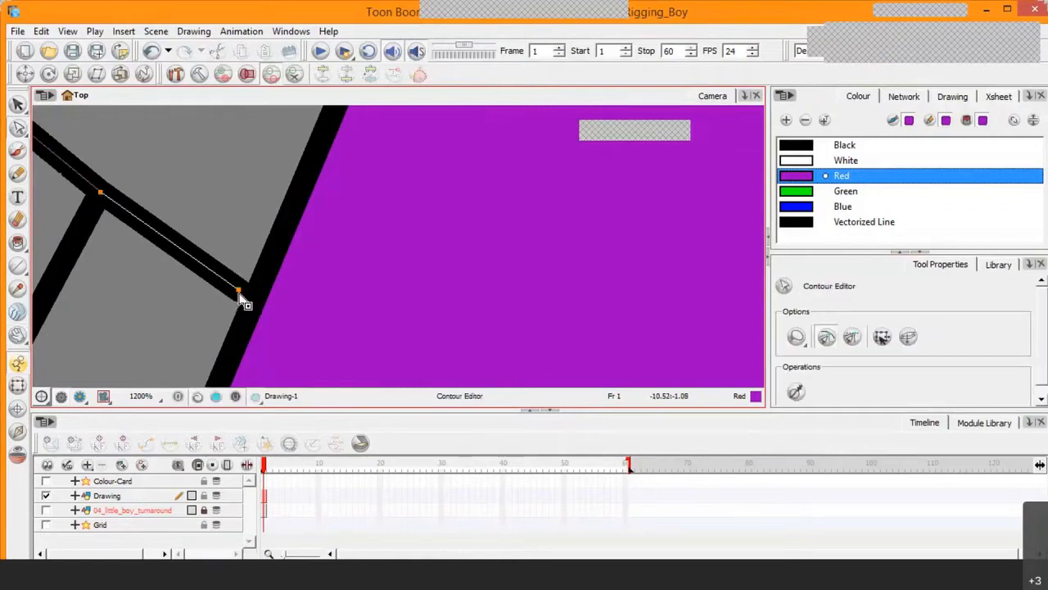
drag(239, 290, 248, 299)
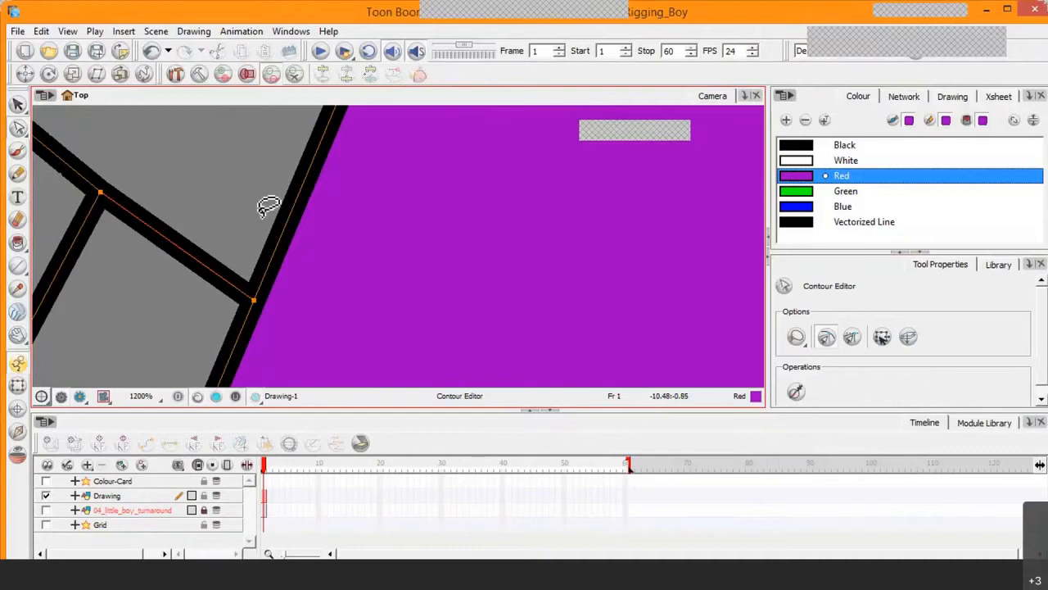
Fill the left-hand sleeve with the purple Red swatch using the Paint tool
scroll(268, 206, down, 6)
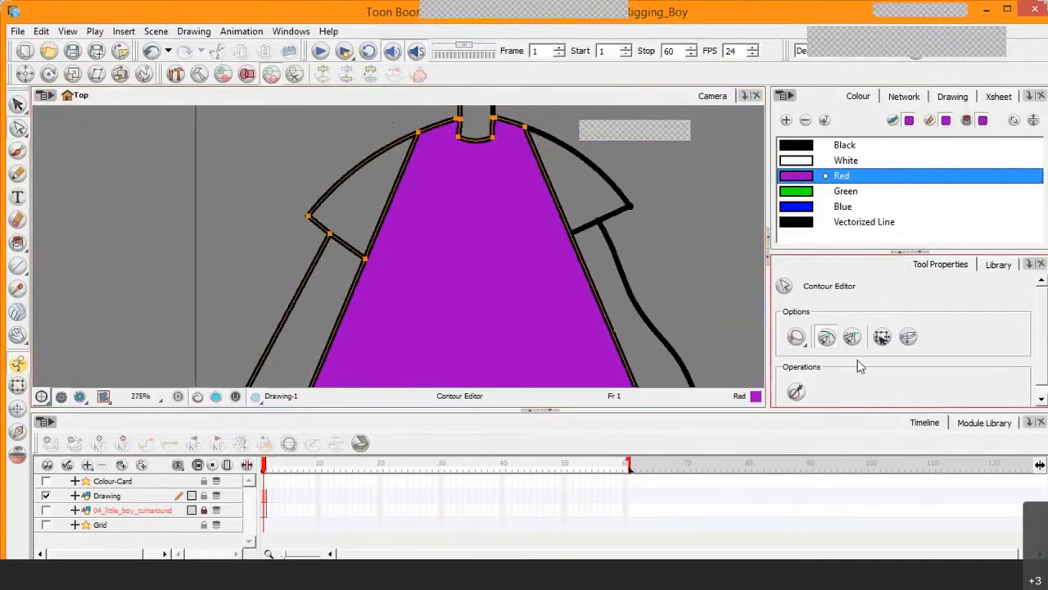
click(18, 242)
click(348, 207)
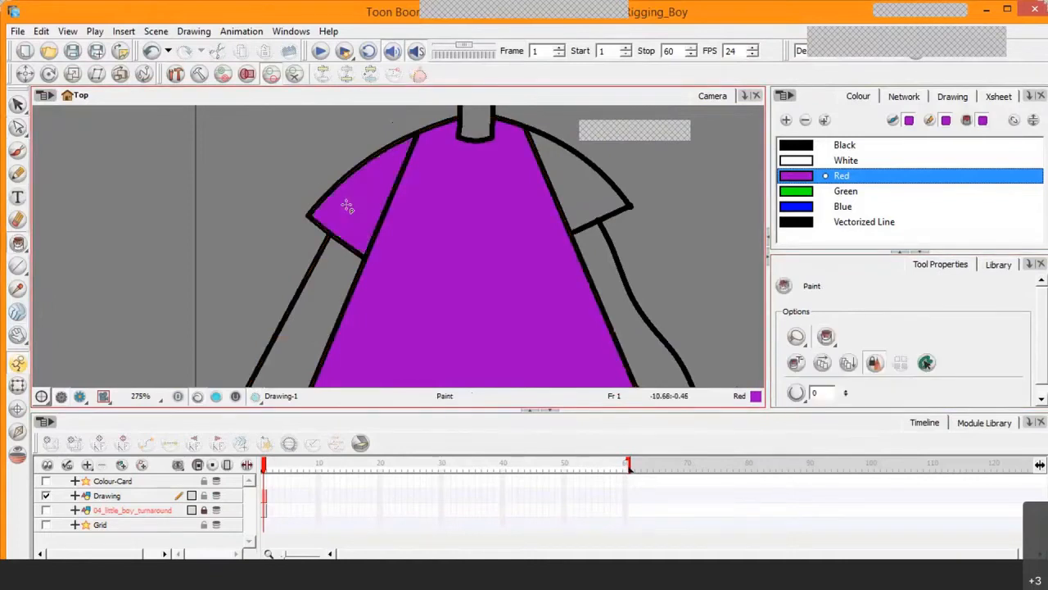
Try to fill the right-hand sleeve with the purple Red swatch, check the painted area and undo the fill
click(599, 200)
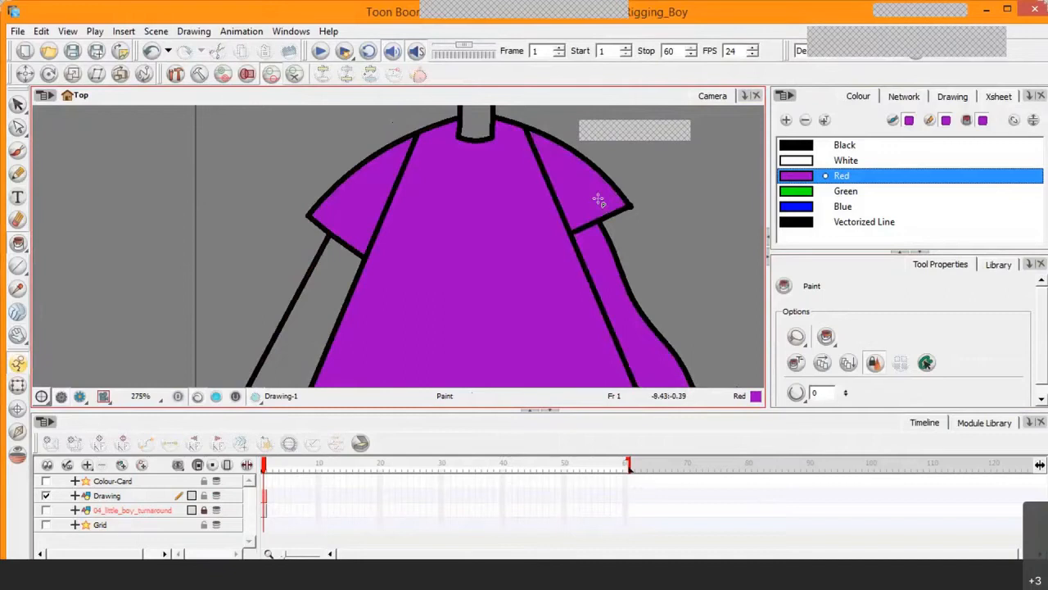
scroll(599, 200, down, 4)
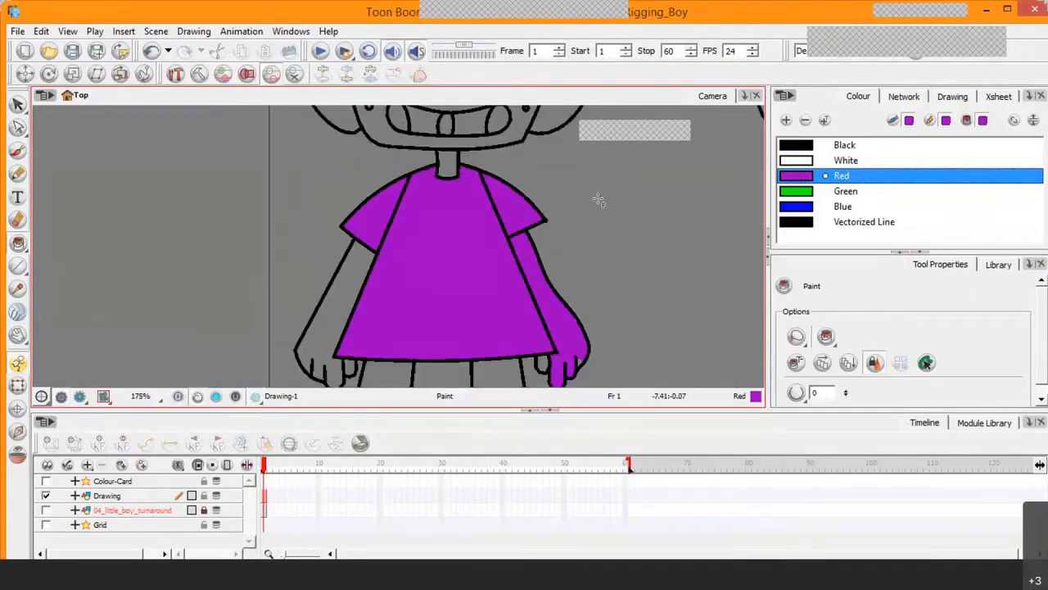
scroll(599, 200, up, 3)
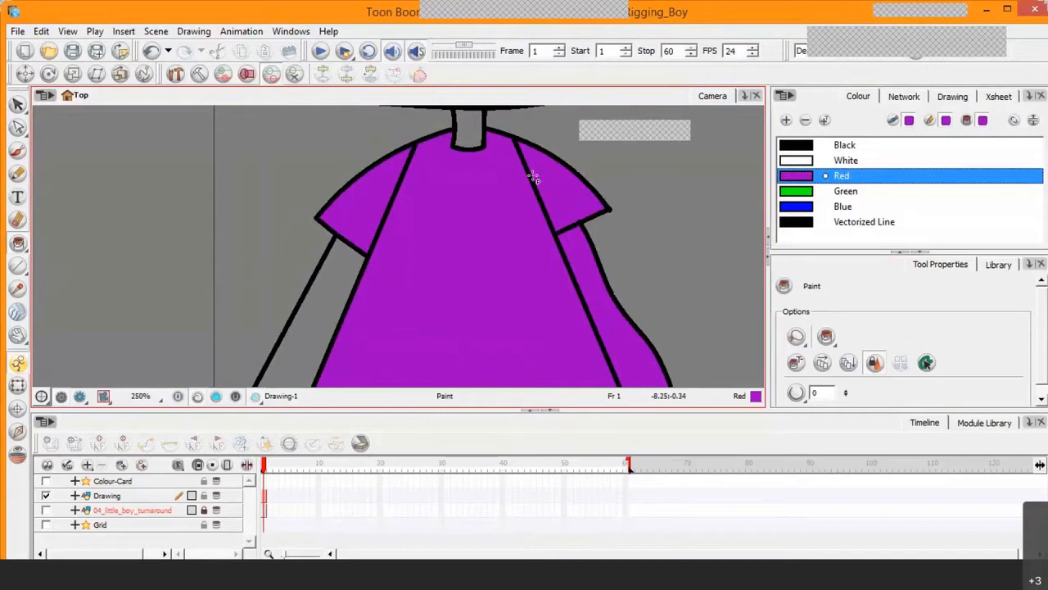
scroll(563, 226, down, 4)
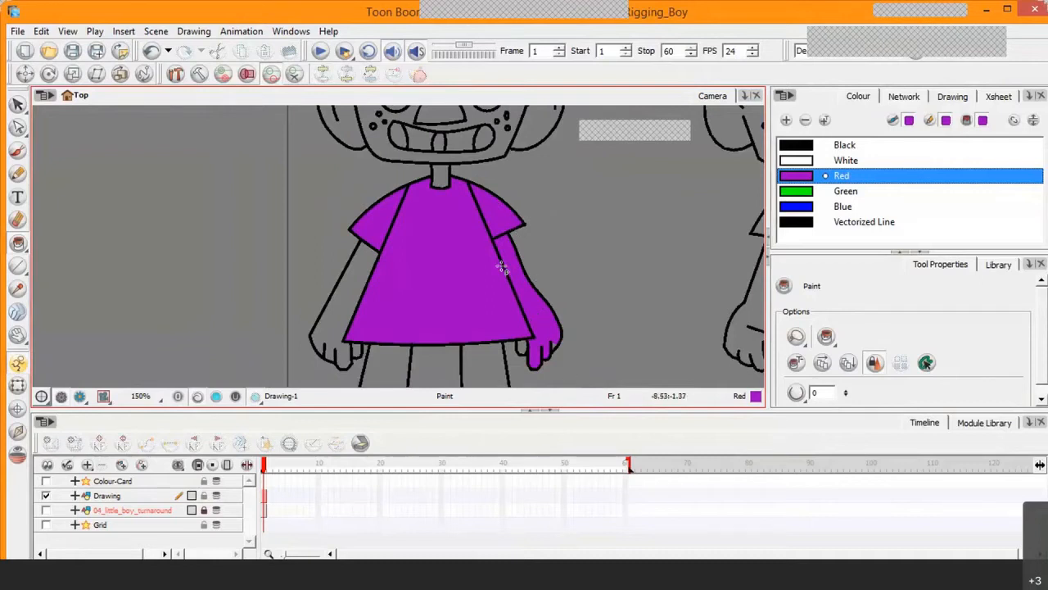
key(ctrl+z)
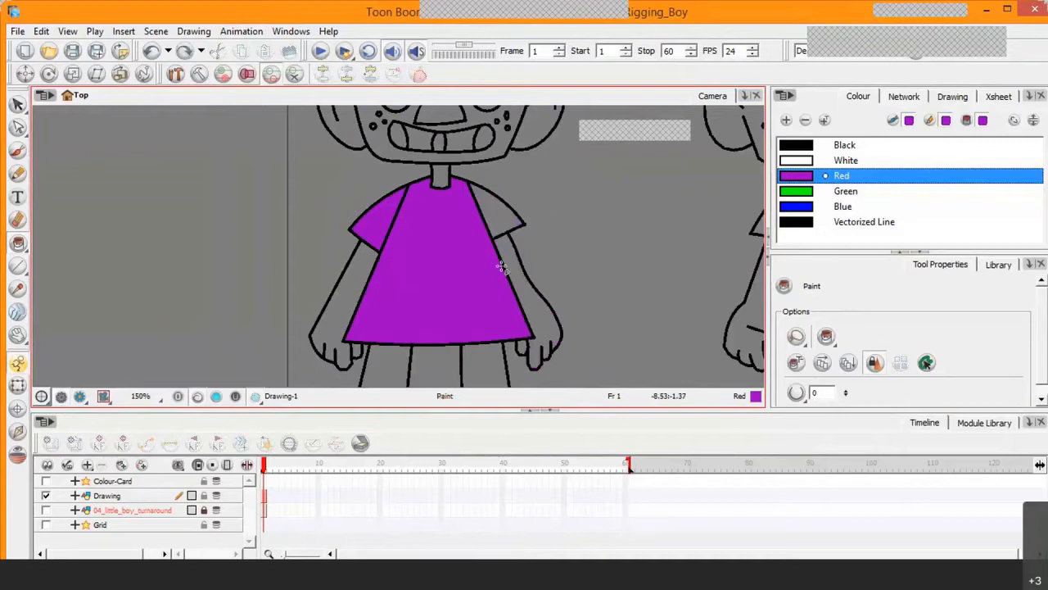
Snap the inner end of the right-hand sleeve's hem line onto the centre of the shirt's side line with the Contour Editor
key(2)
key(2)
key(2)
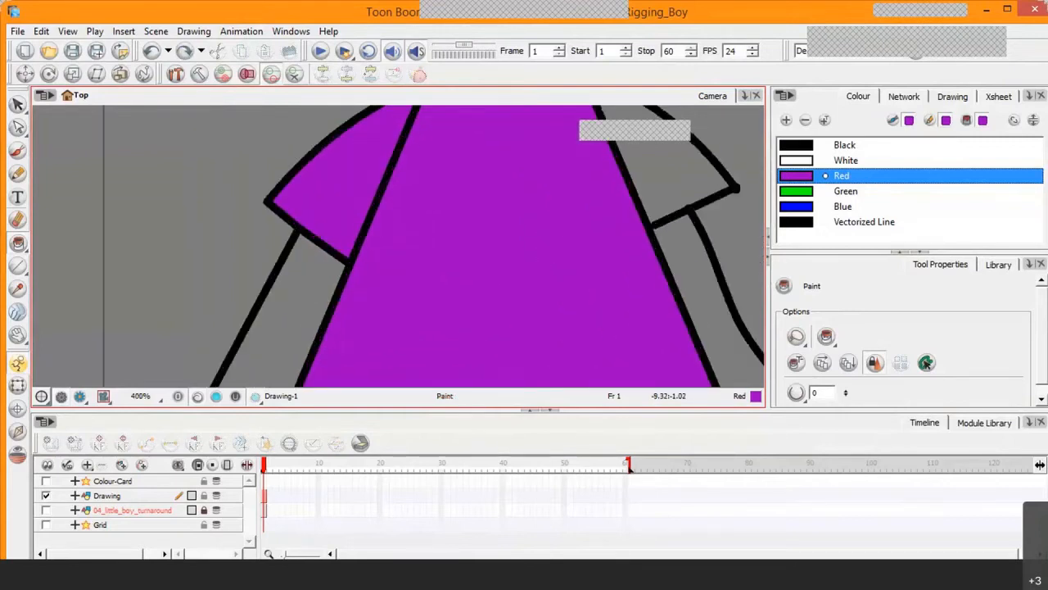
click(18, 337)
mouse_move(488, 231)
mouse_down()
mouse_move(403, 278)
mouse_move(218, 340)
mouse_up()
key(2)
key(2)
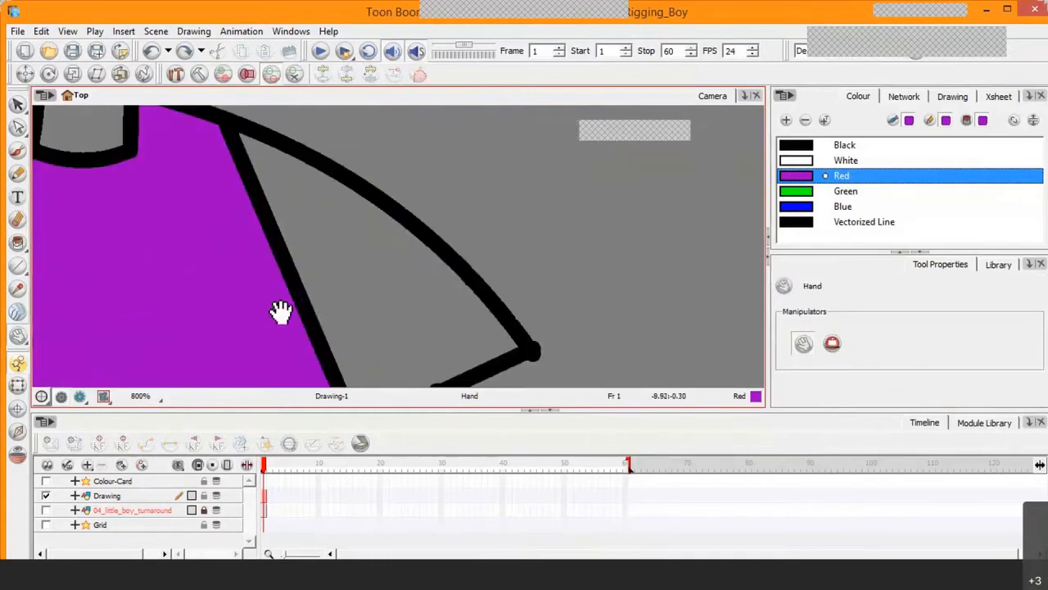
drag(367, 273, 396, 164)
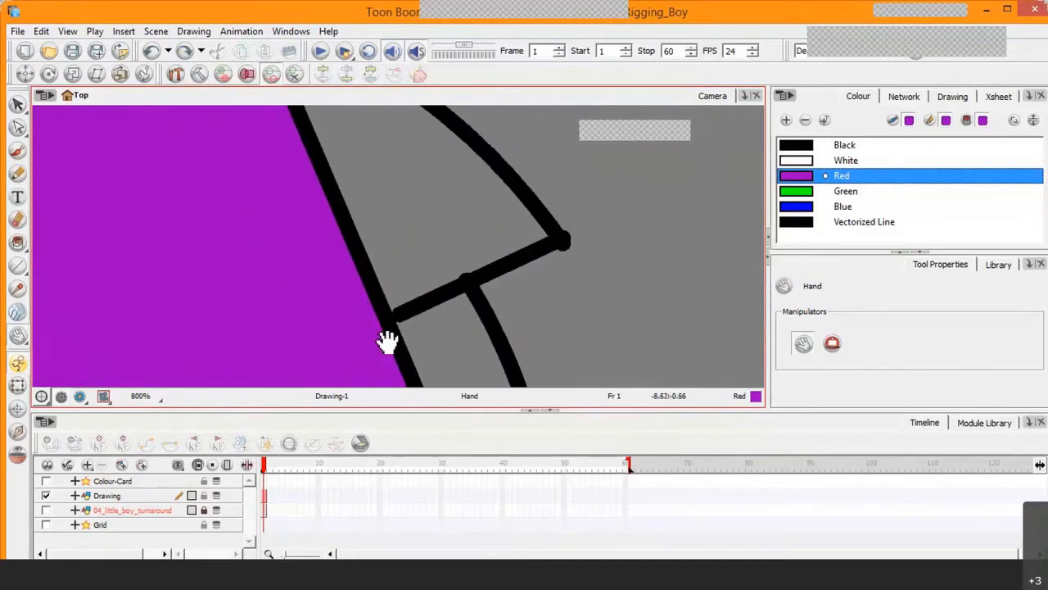
key(2)
key(2)
mouse_move(417, 300)
mouse_down()
mouse_move(386, 78)
mouse_move(398, 76)
mouse_up()
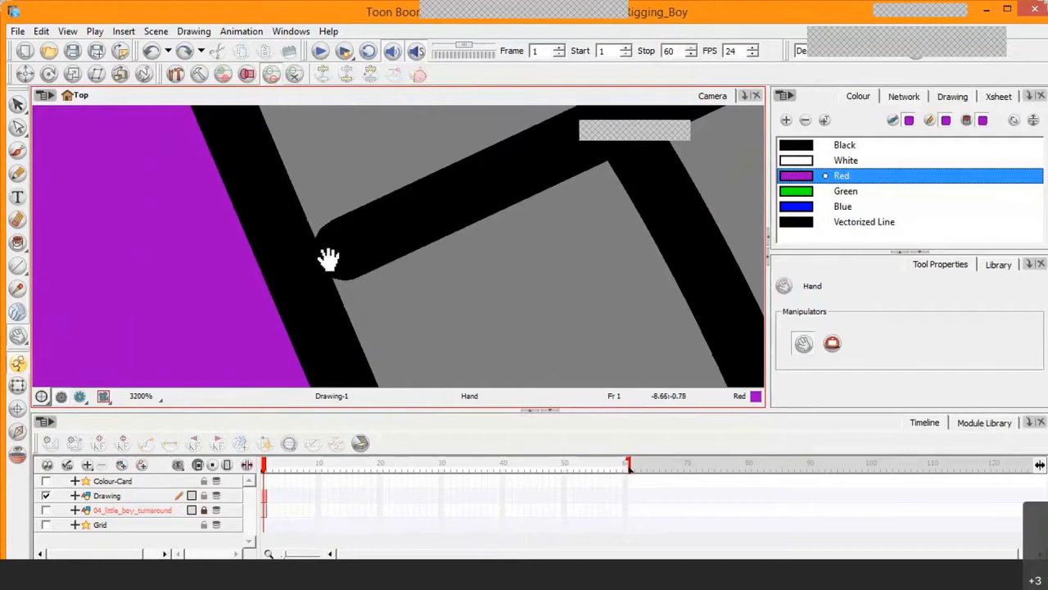
click(19, 127)
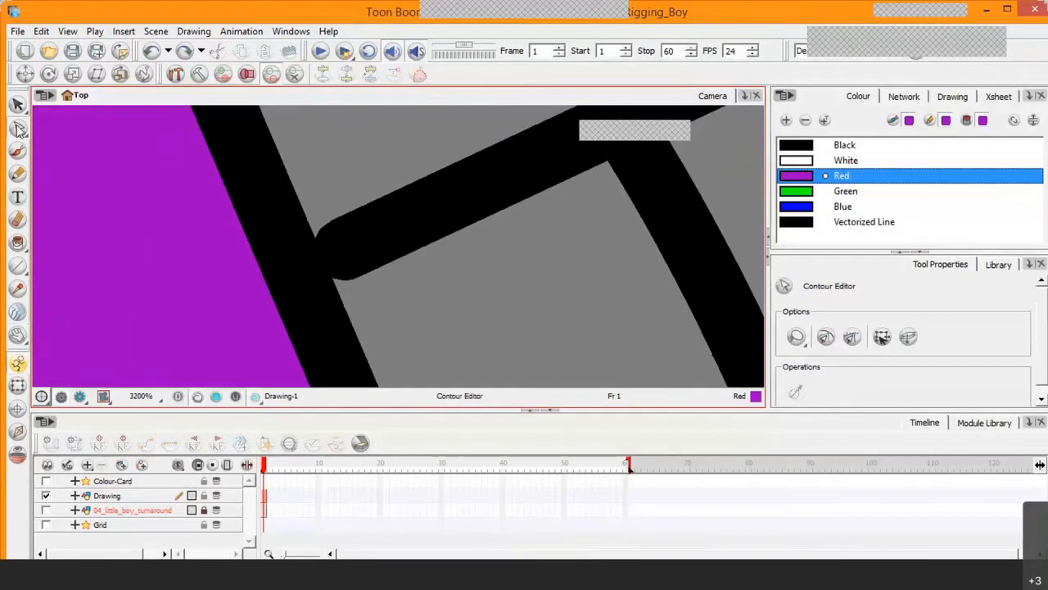
click(974, 266)
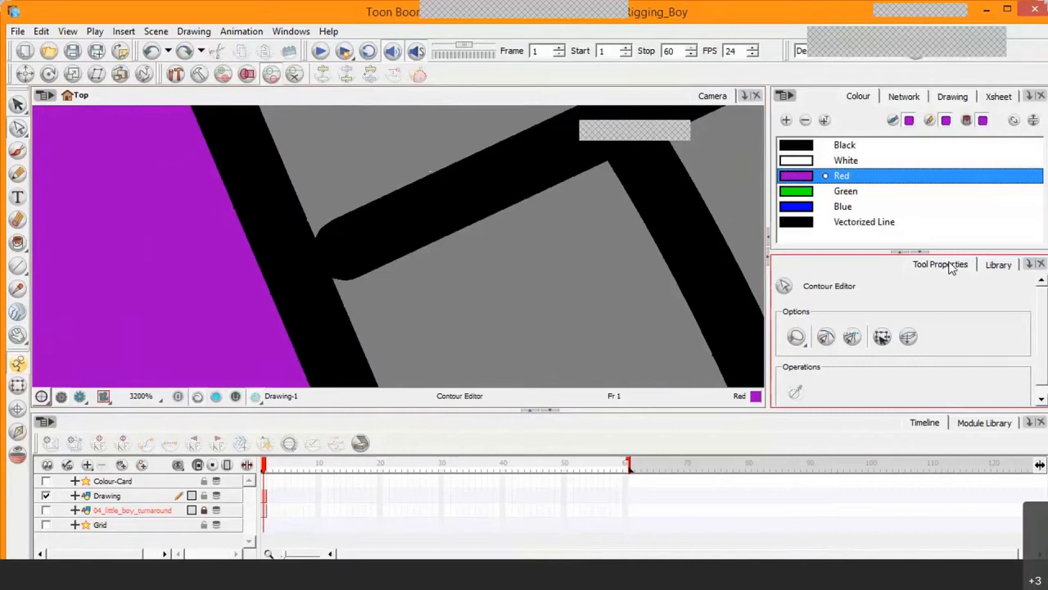
click(828, 341)
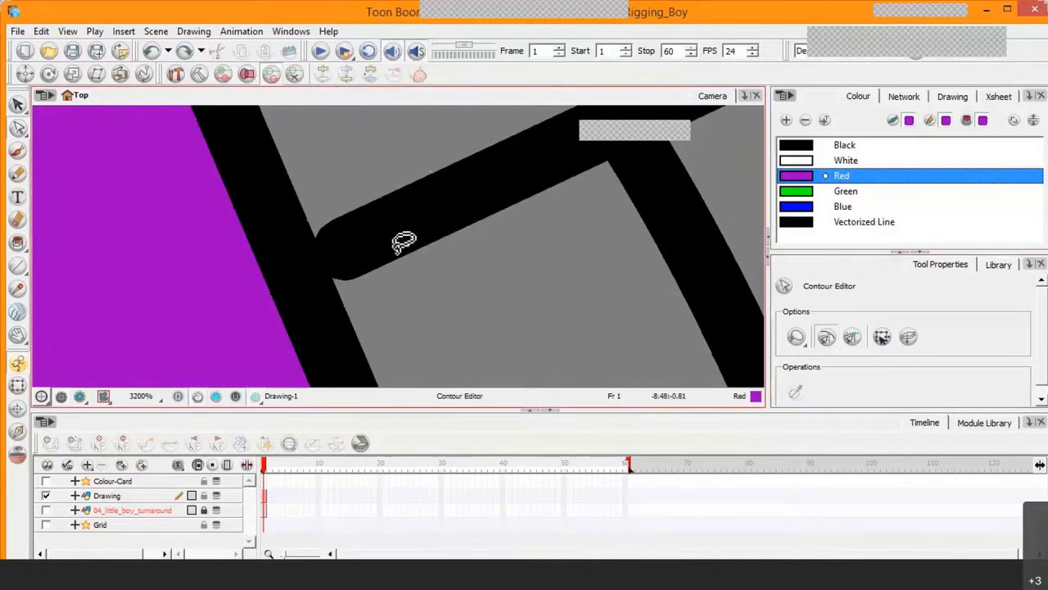
click(344, 254)
drag(345, 249, 293, 269)
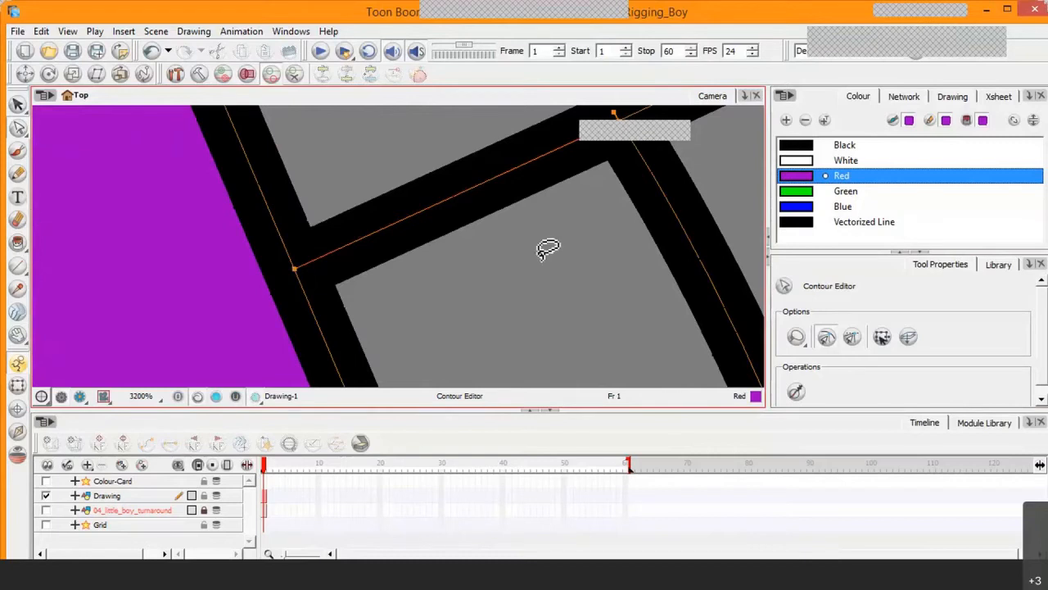
Set the Paint tool's close-gap value to 5
click(18, 244)
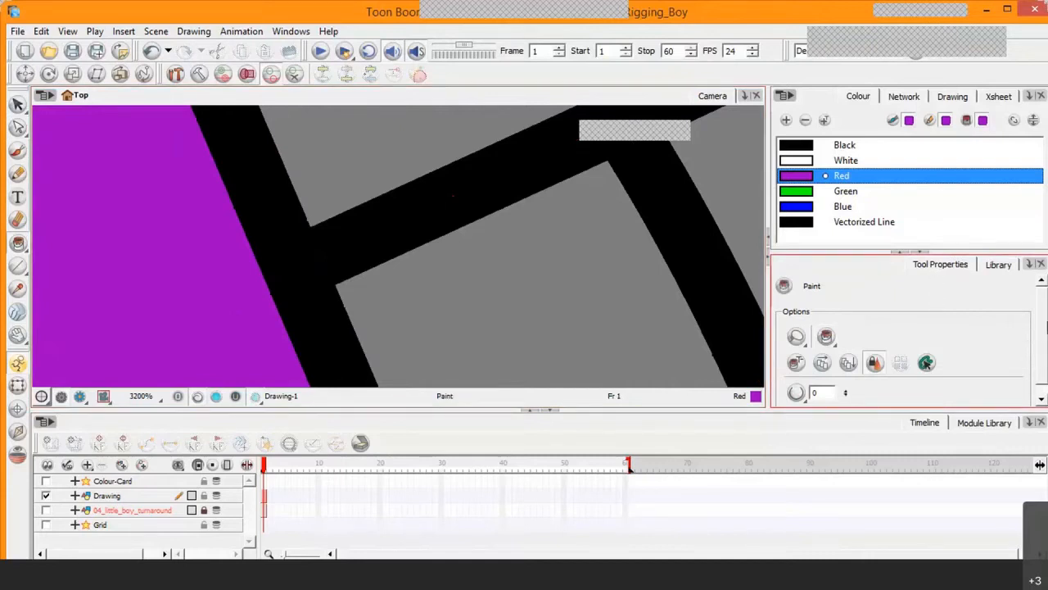
scroll(1046, 346, down, 1)
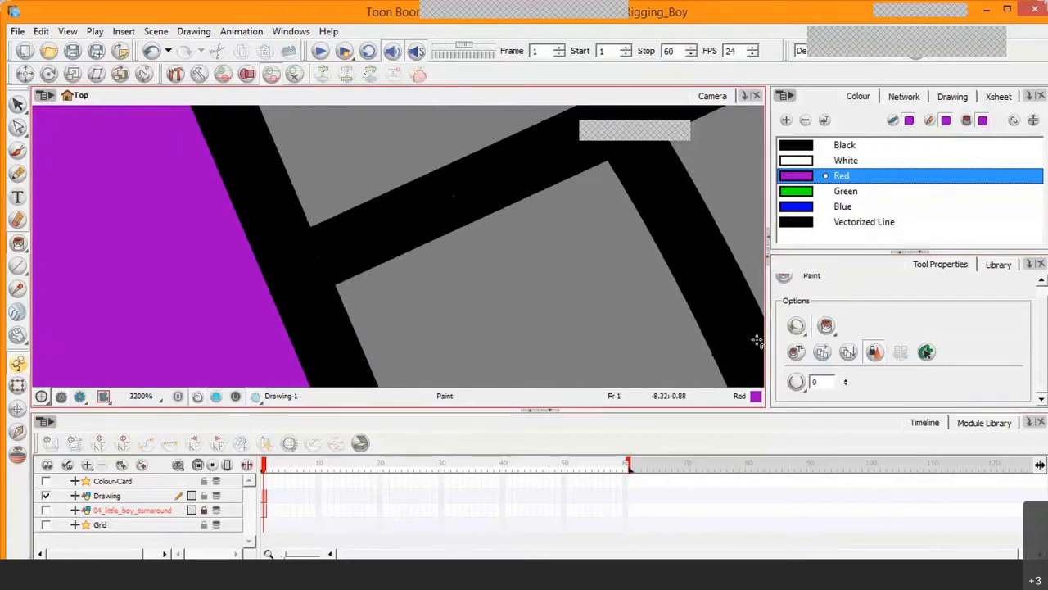
click(799, 382)
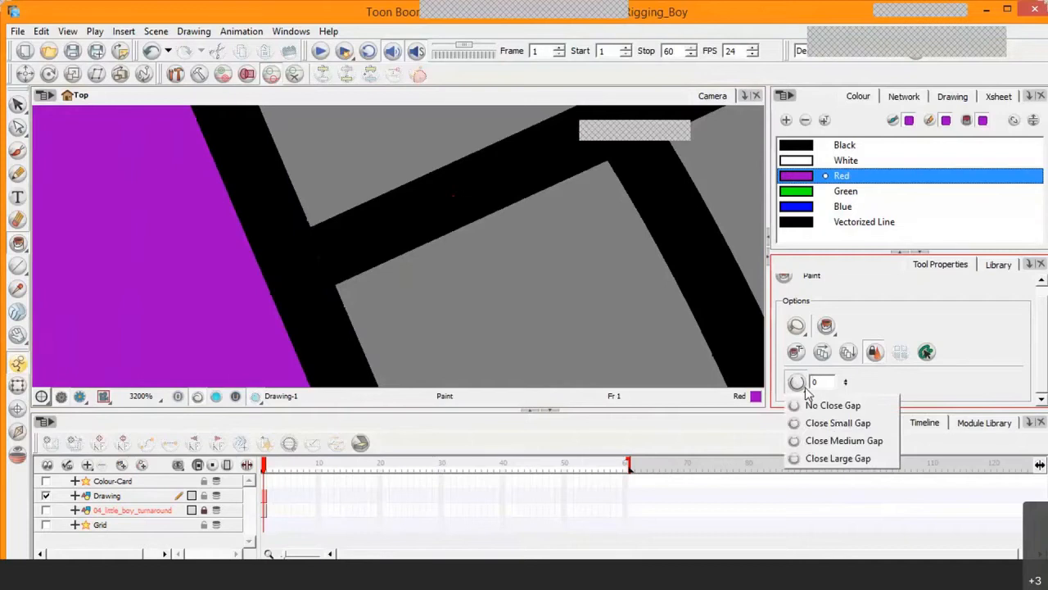
click(802, 385)
click(848, 385)
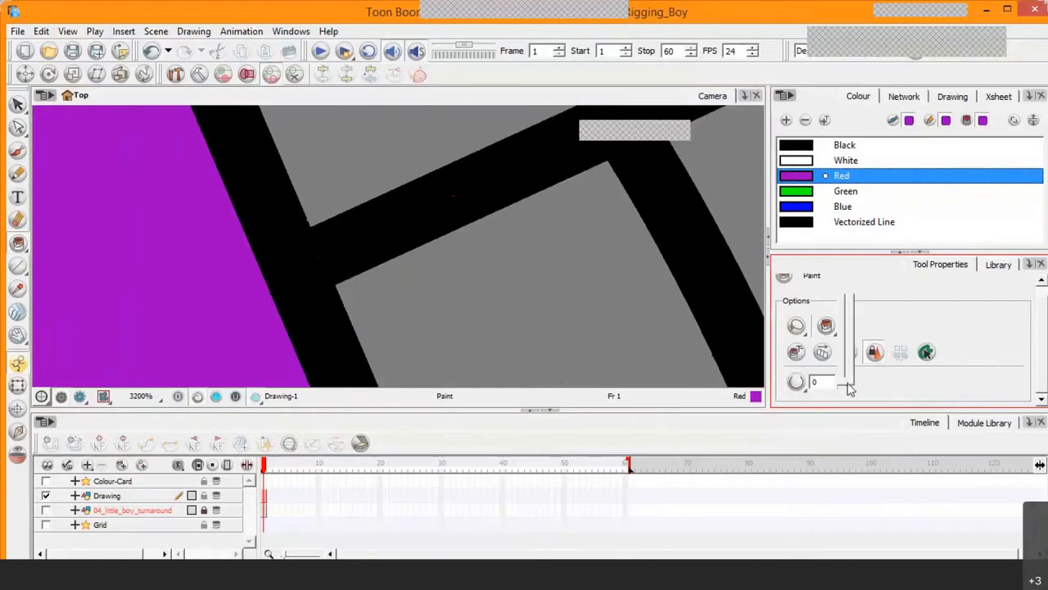
drag(847, 389, 842, 295)
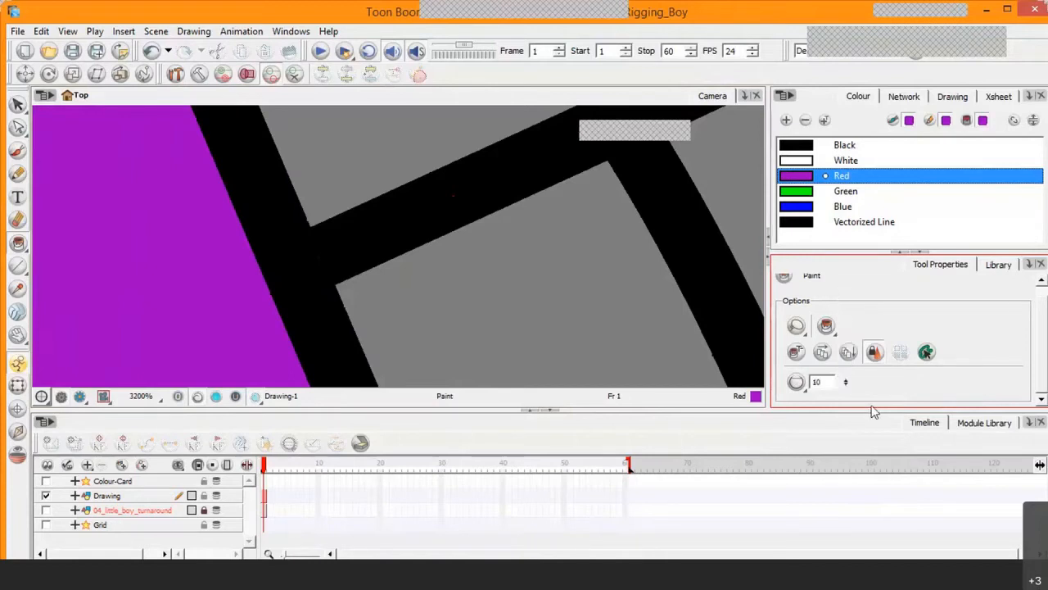
click(847, 383)
drag(846, 394, 848, 436)
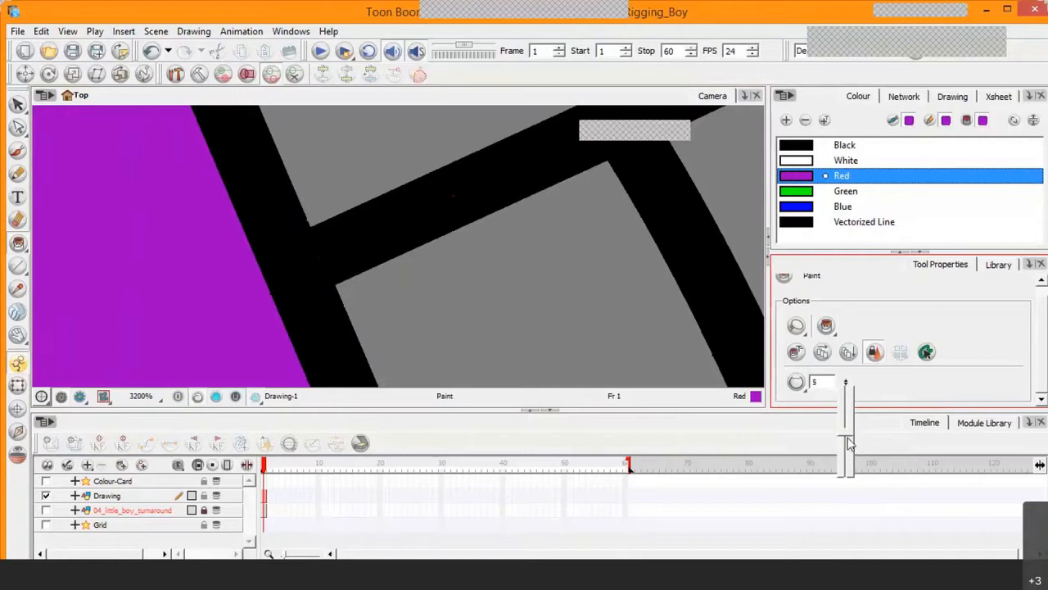
click(866, 394)
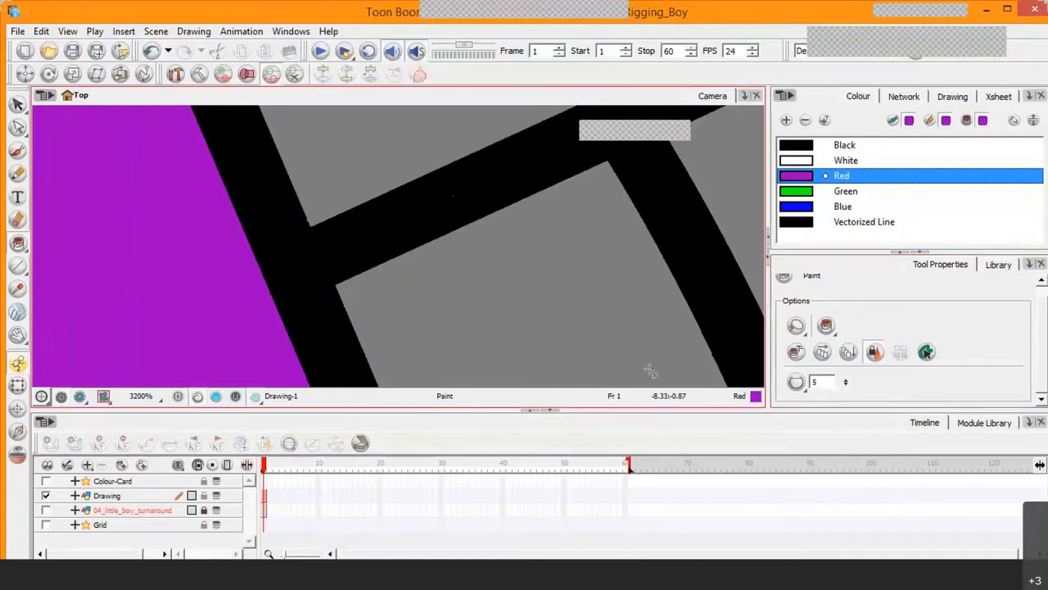
Fill the right-hand sleeve with the purple Red swatch and save the scene
scroll(507, 263, down, 5)
scroll(507, 263, down, 1)
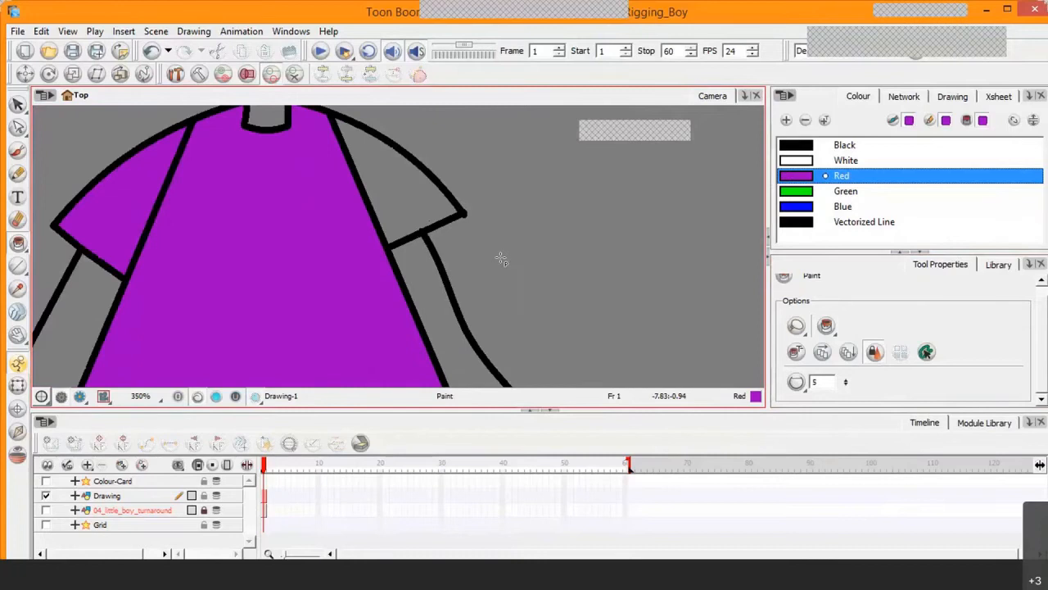
click(408, 204)
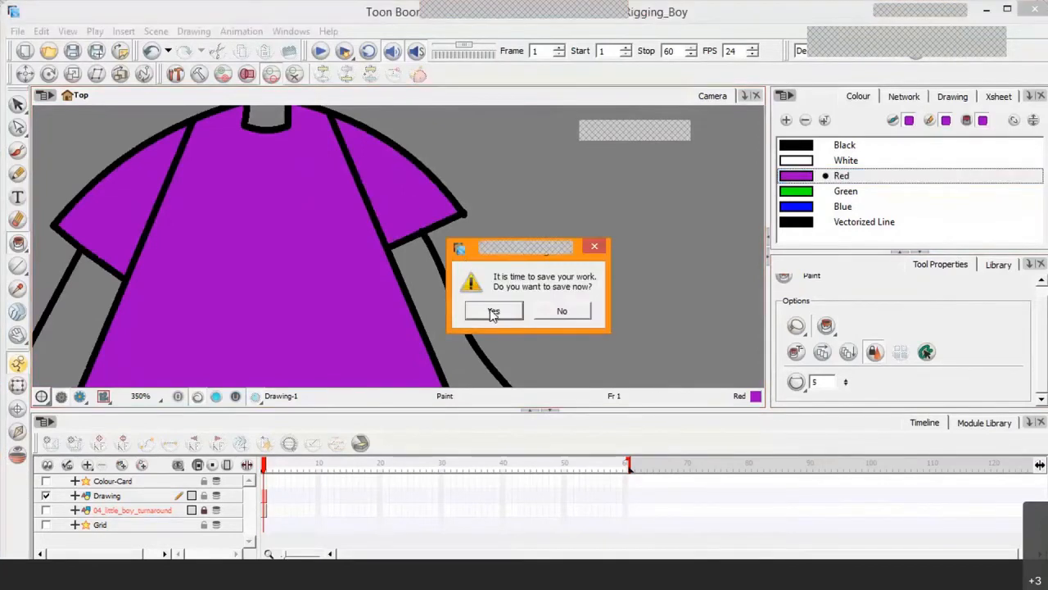
click(492, 316)
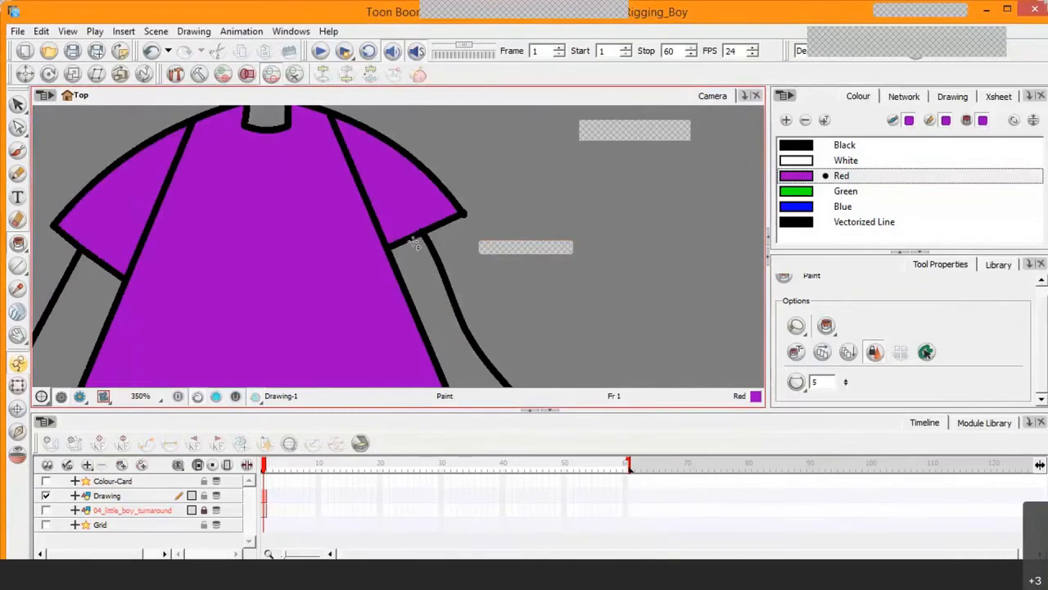
Rename the purple Red swatch as Shirt and keep it selected
scroll(413, 243, down, 2)
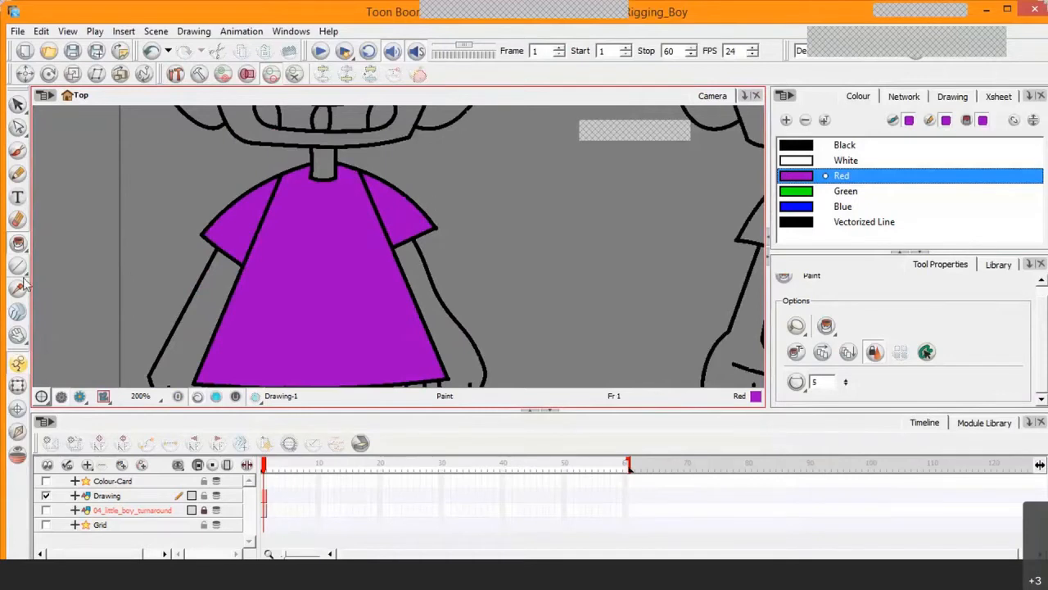
click(18, 335)
drag(153, 299, 218, 319)
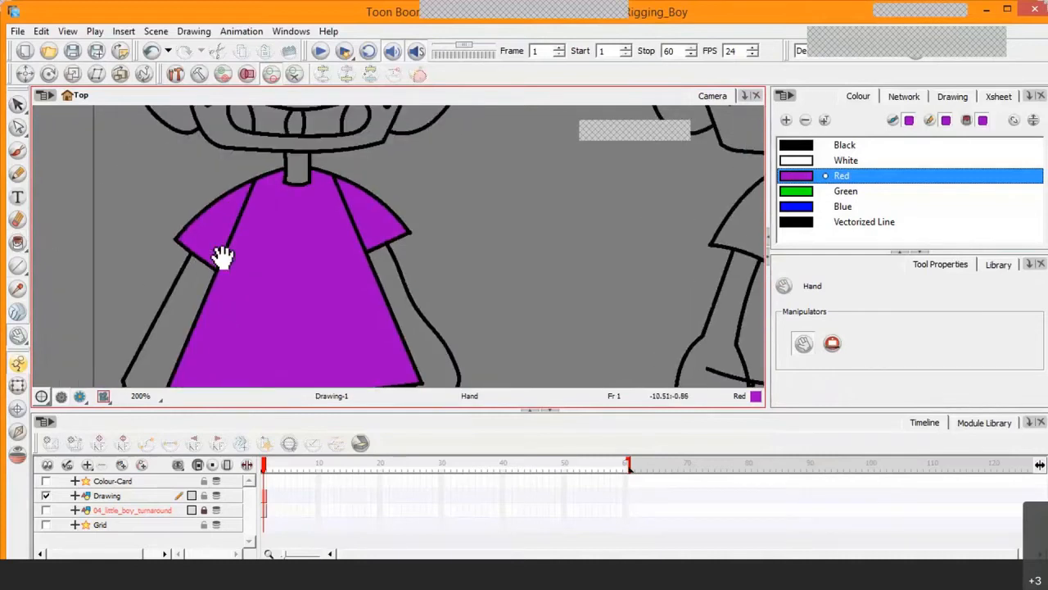
scroll(223, 256, down, 2)
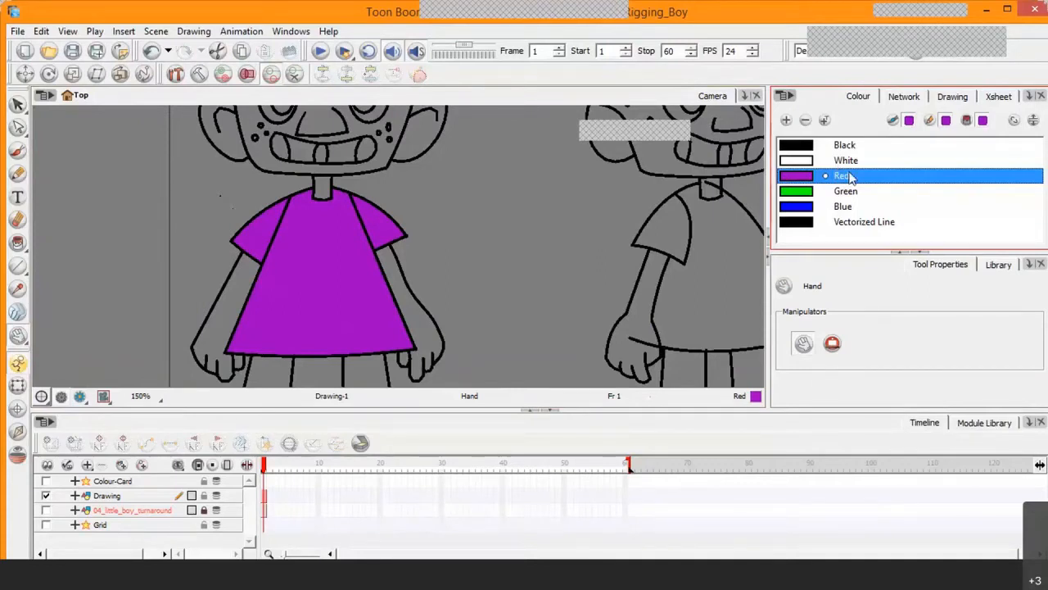
double_click(850, 178)
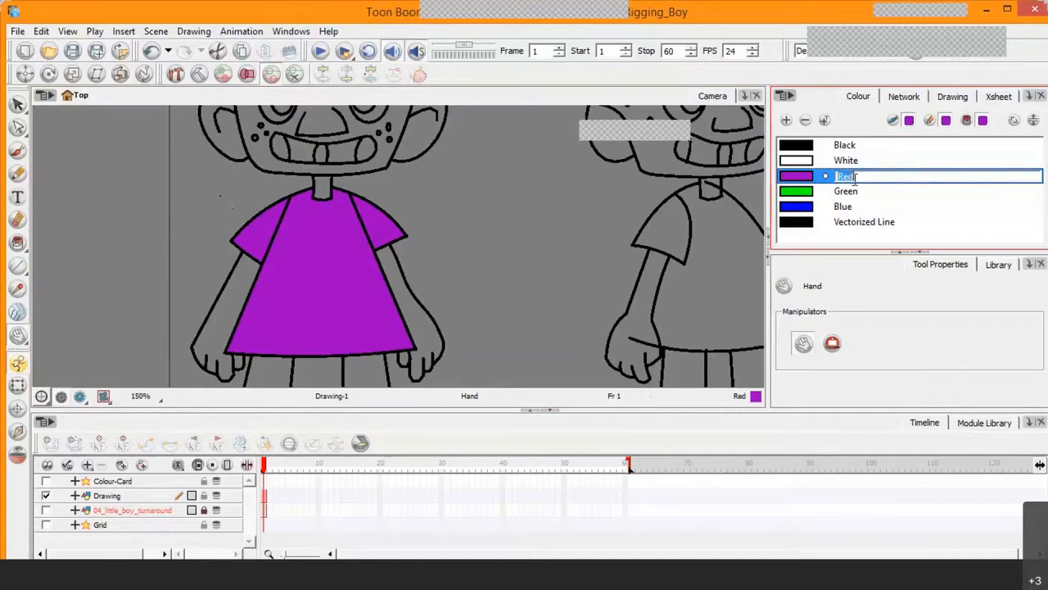
text(Shirt)
key(Tab)
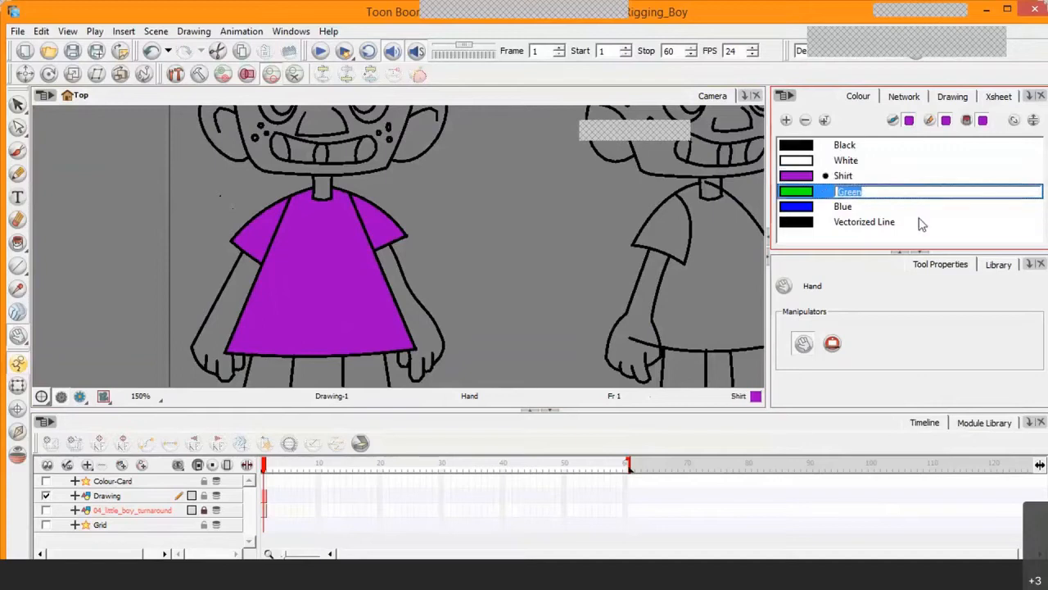
click(859, 177)
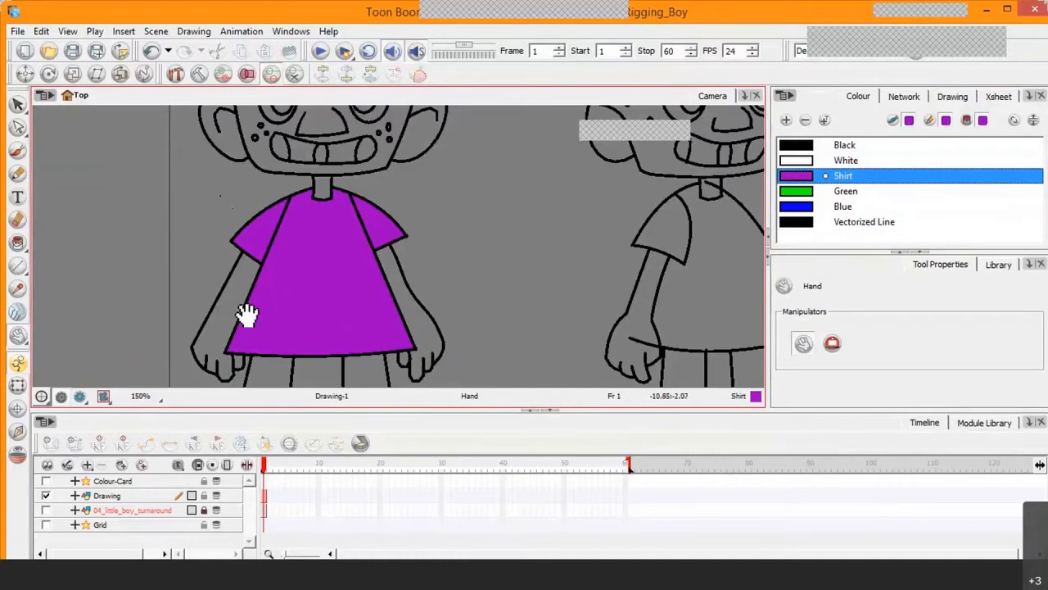
Change the Blue swatch to a lighter blue with hue 211, saturation 78 and value 96
scroll(246, 315, down, 2)
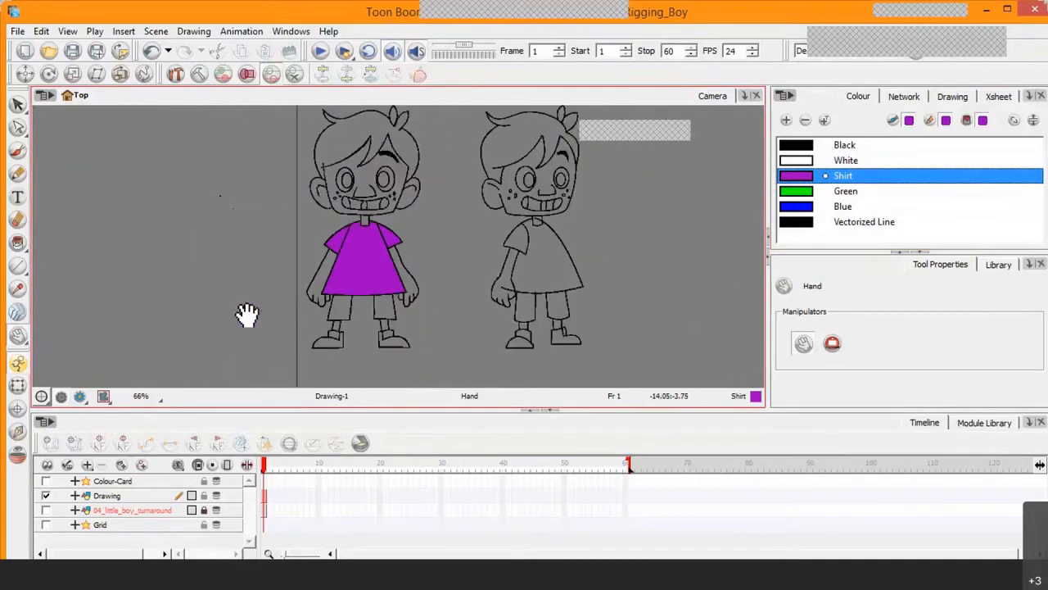
scroll(251, 263, up, 2)
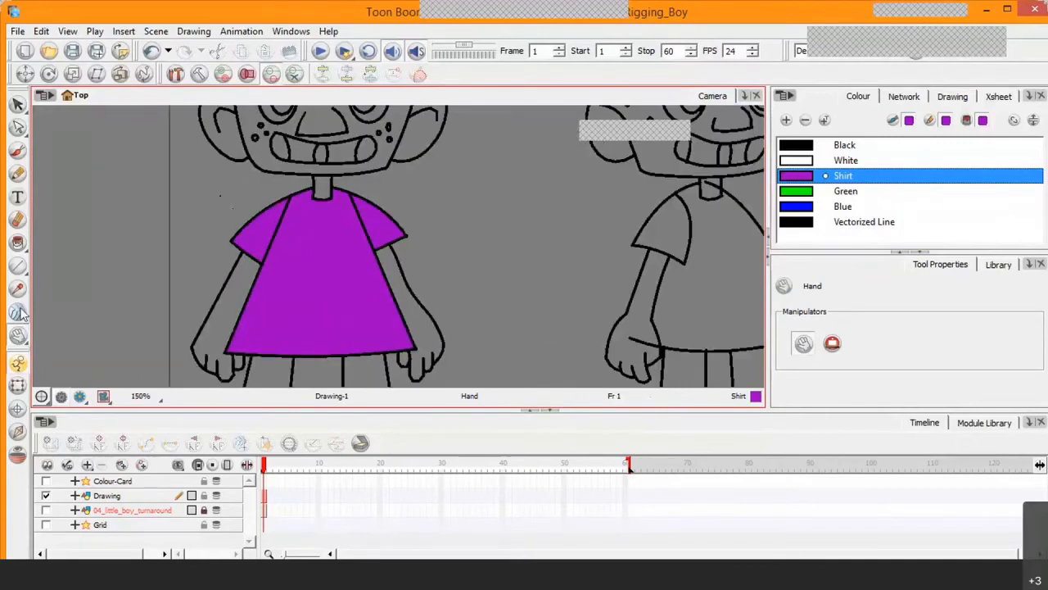
drag(188, 182, 178, 289)
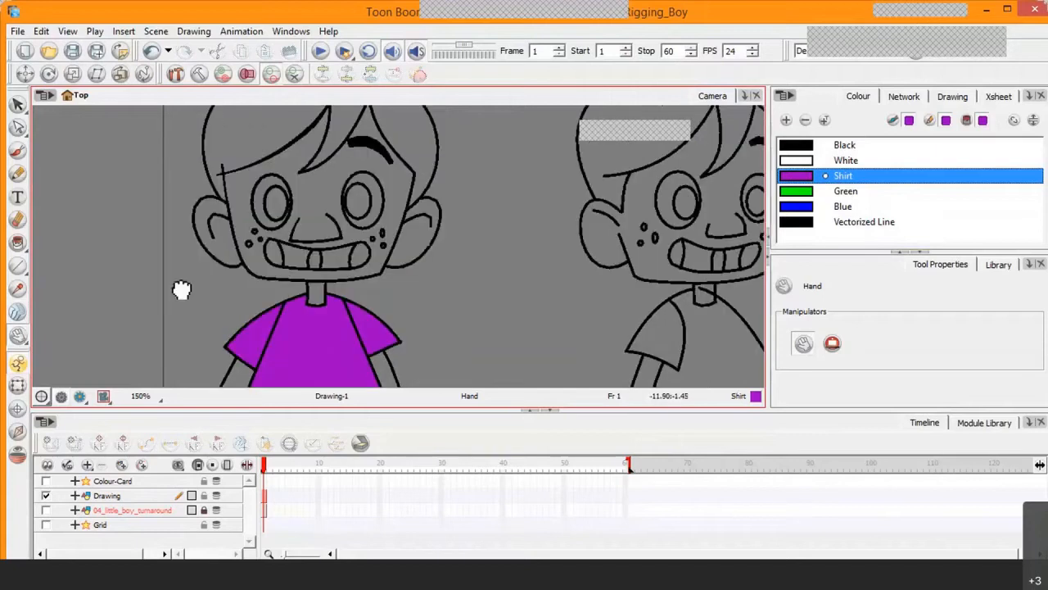
drag(533, 288, 521, 102)
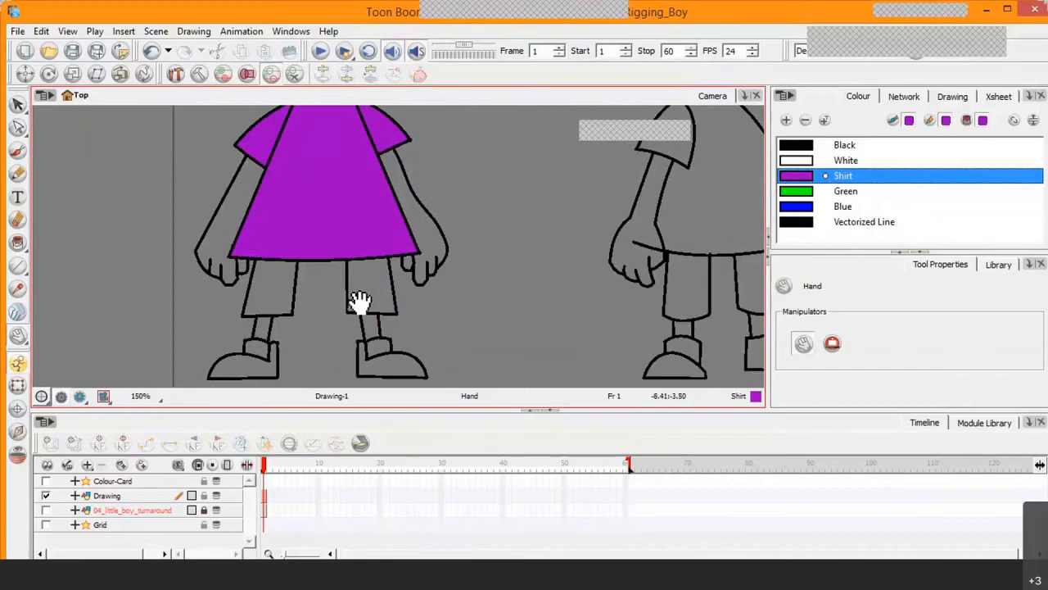
click(798, 206)
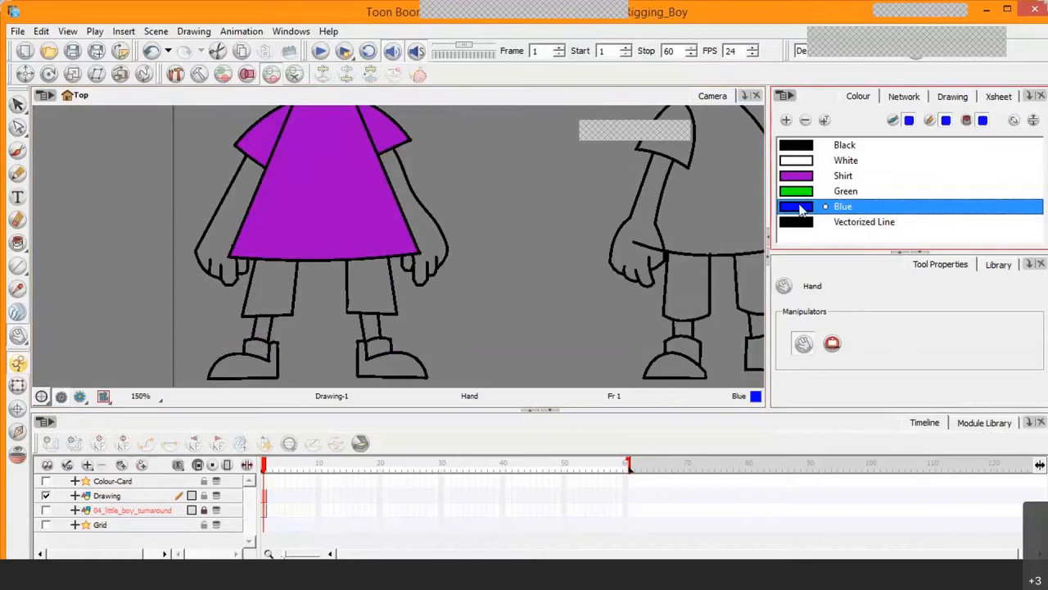
double_click(801, 211)
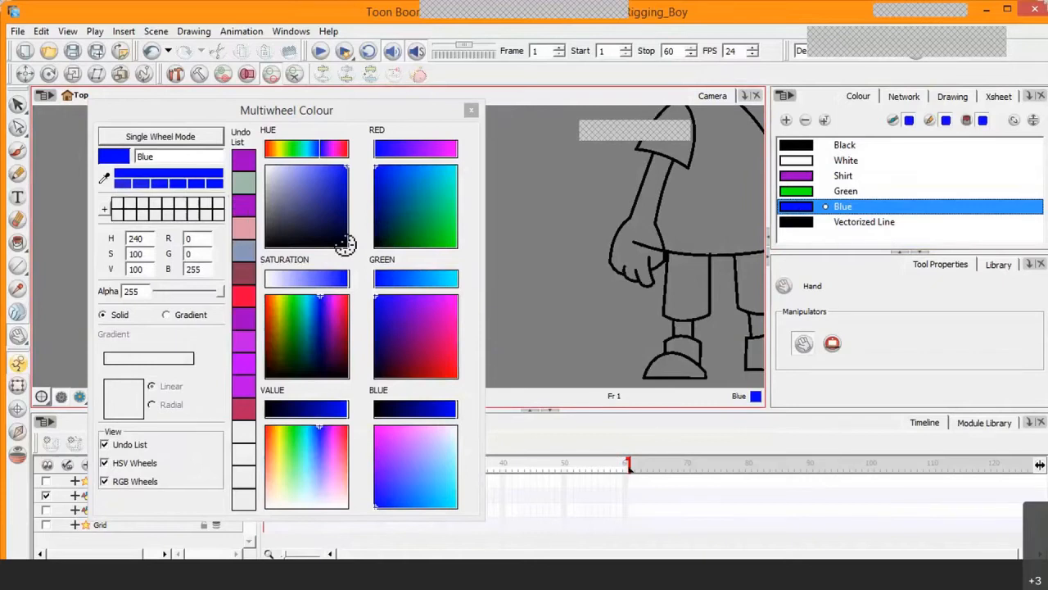
click(433, 469)
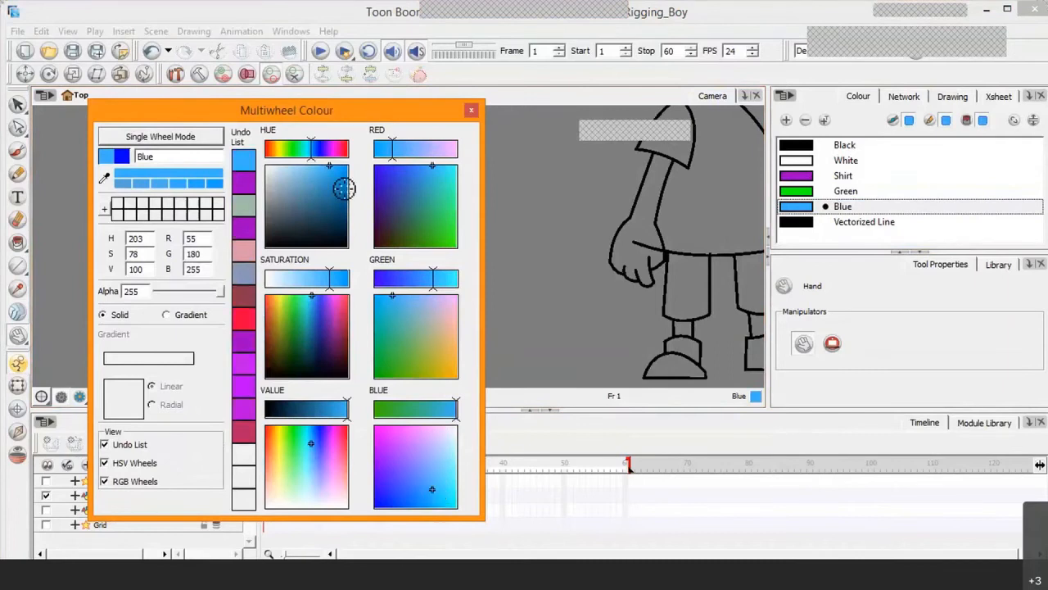
drag(334, 171, 328, 176)
mouse_move(449, 489)
mouse_down()
mouse_move(444, 501)
mouse_move(434, 495)
mouse_up()
drag(325, 191, 336, 180)
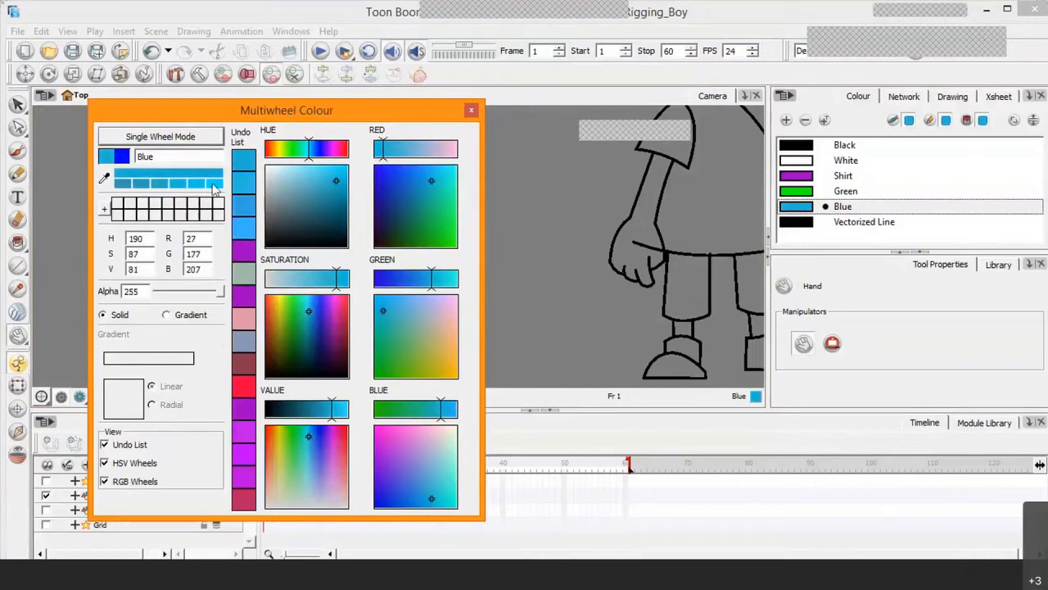
click(347, 169)
mouse_move(428, 480)
mouse_down()
mouse_move(415, 500)
mouse_move(423, 496)
mouse_move(403, 487)
mouse_up()
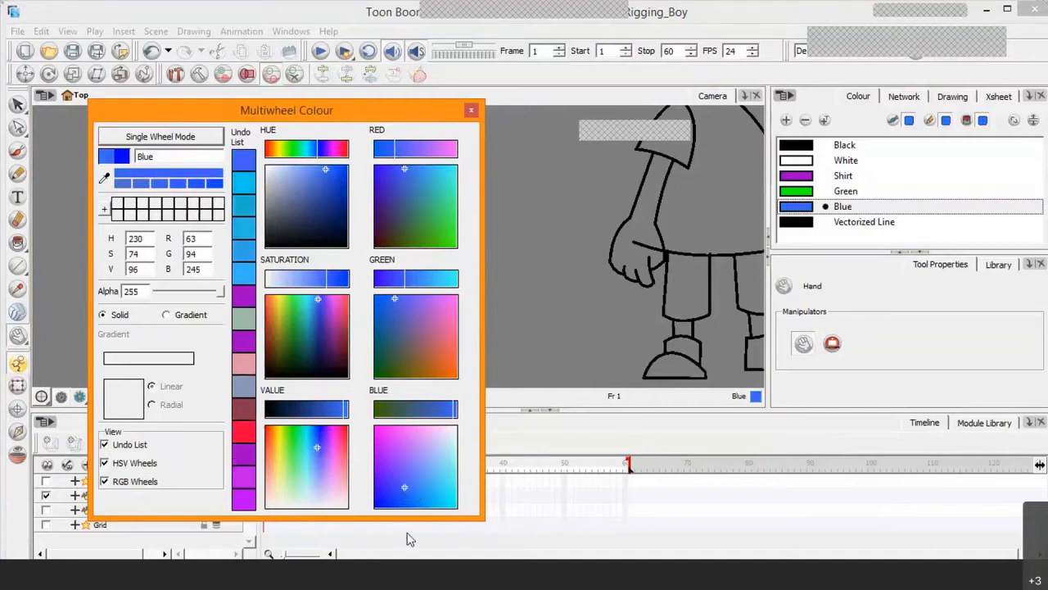
mouse_move(413, 505)
mouse_down()
mouse_move(401, 499)
mouse_move(426, 493)
mouse_move(412, 484)
mouse_move(437, 492)
mouse_move(420, 465)
mouse_move(424, 487)
mouse_move(445, 498)
mouse_move(400, 468)
mouse_move(470, 457)
mouse_move(433, 419)
mouse_move(421, 428)
mouse_move(426, 494)
mouse_up()
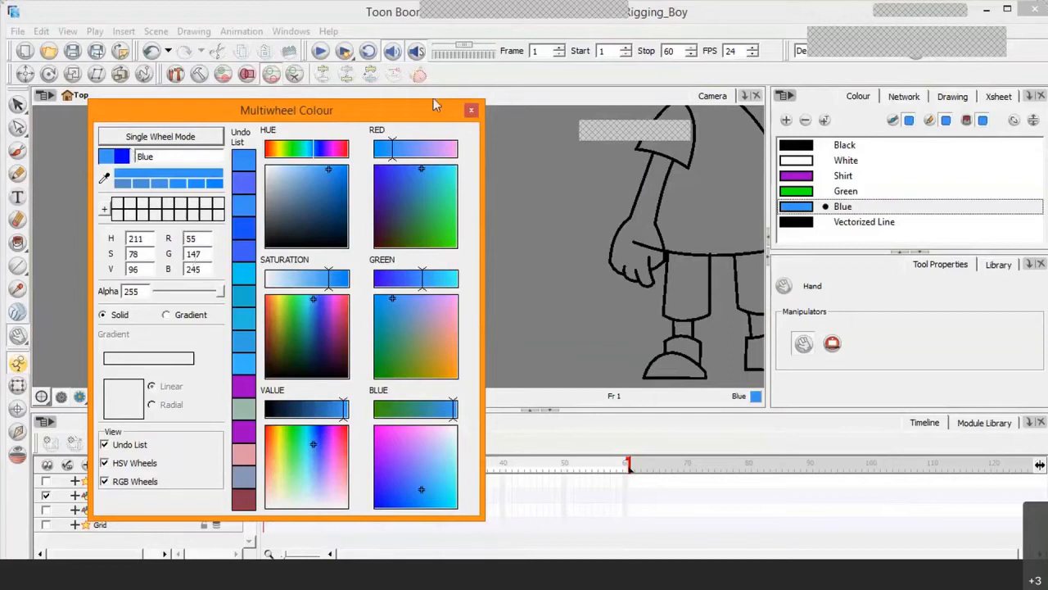
click(474, 110)
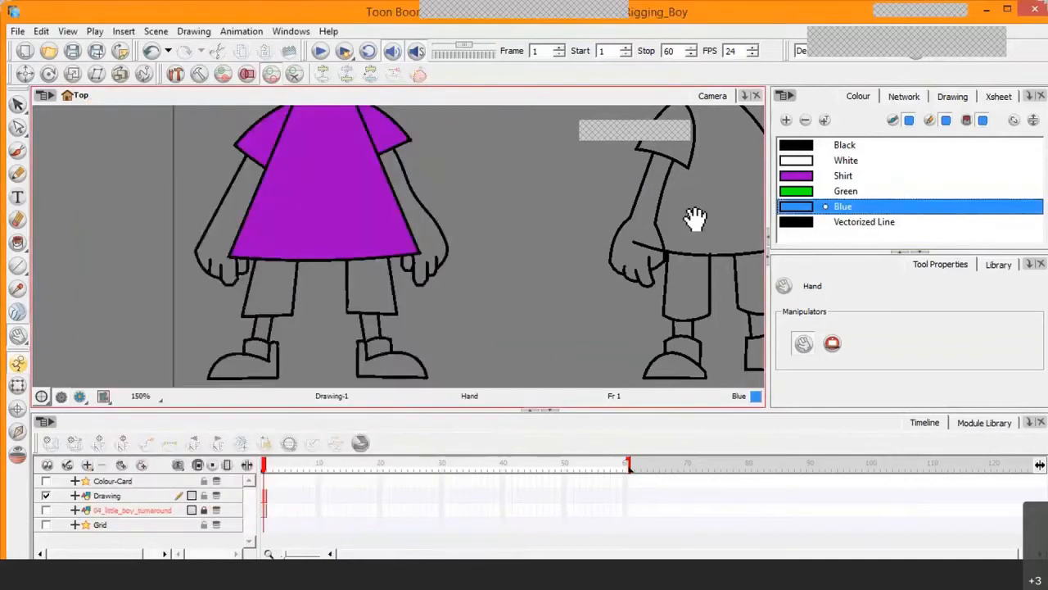
Fill both trouser legs of the front-view boy with the Blue swatch using the Paint tool
click(18, 244)
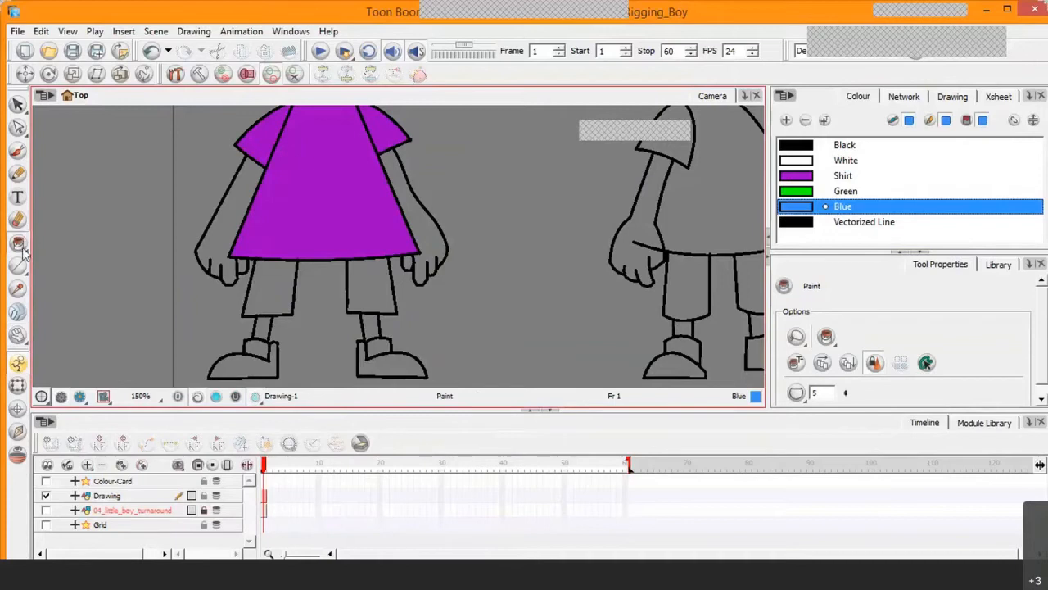
click(23, 249)
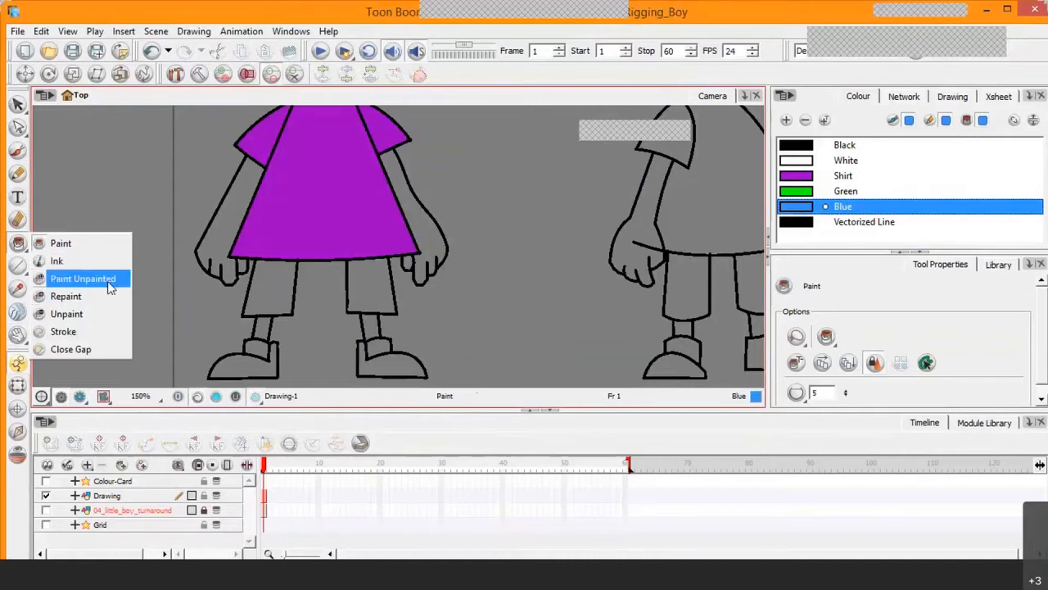
click(73, 245)
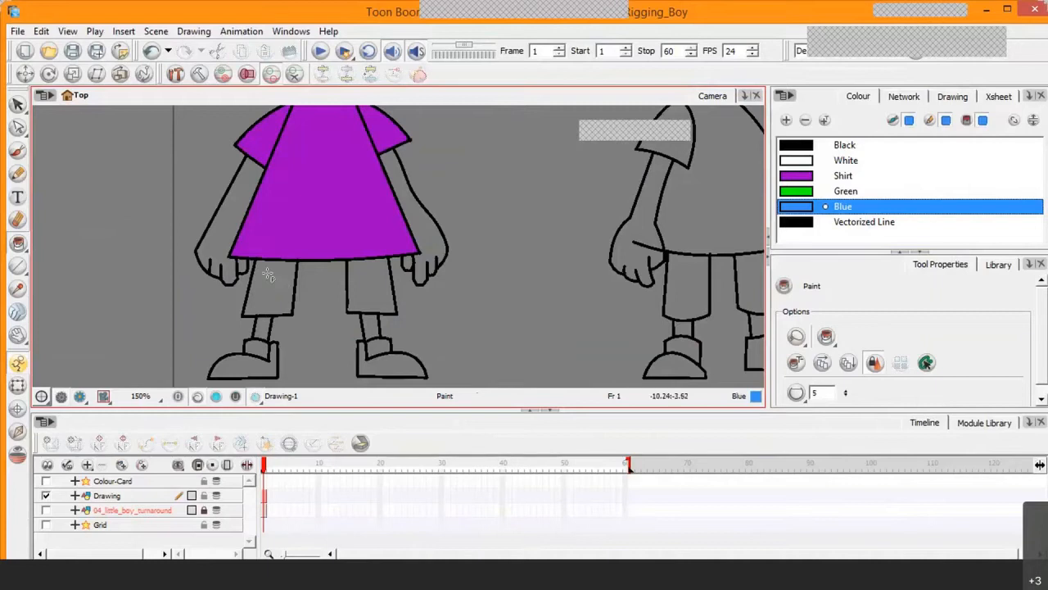
click(22, 271)
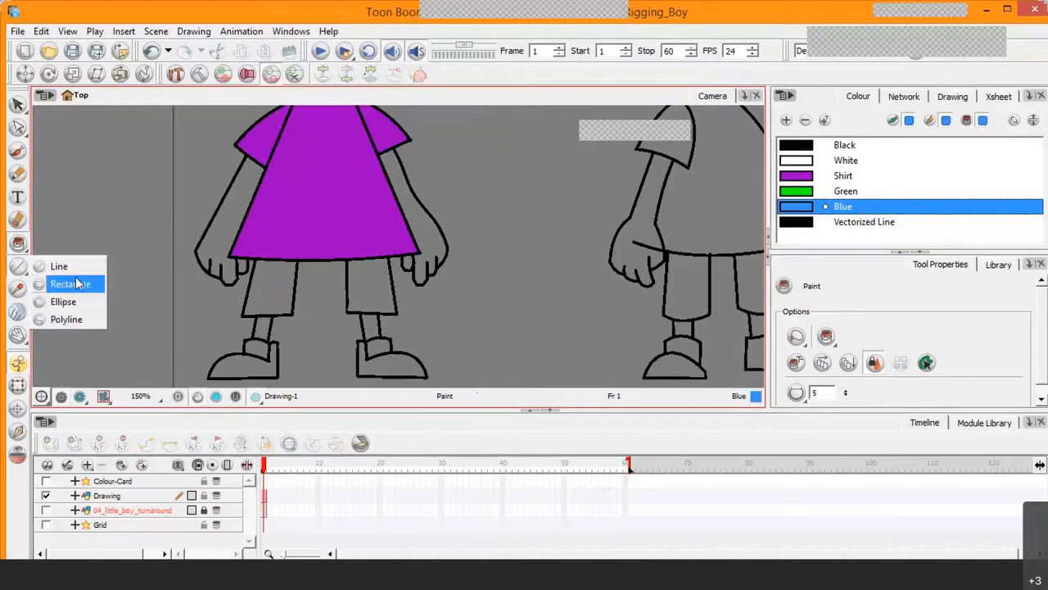
click(20, 251)
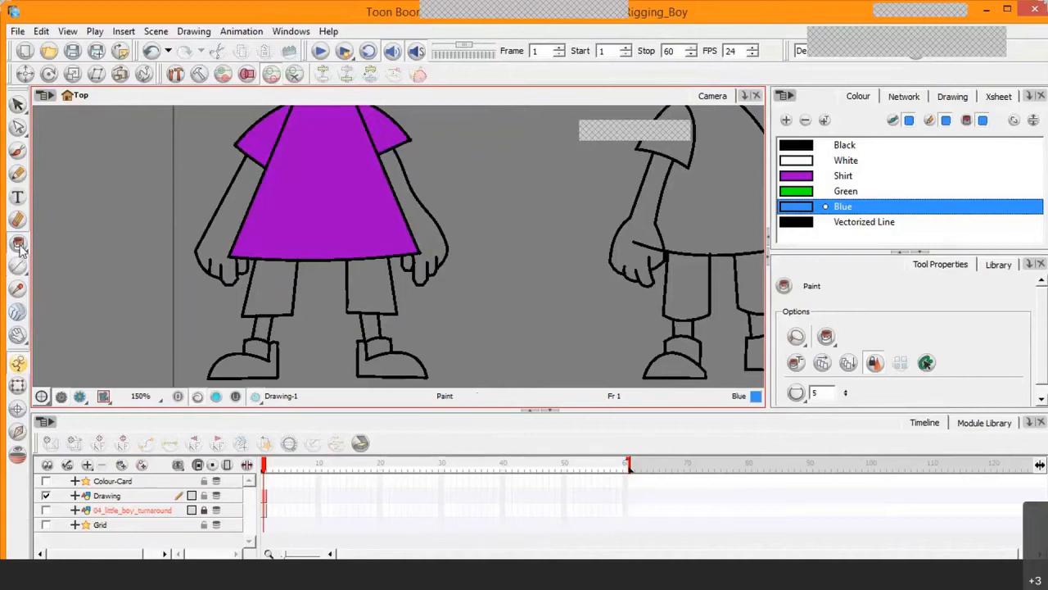
click(20, 247)
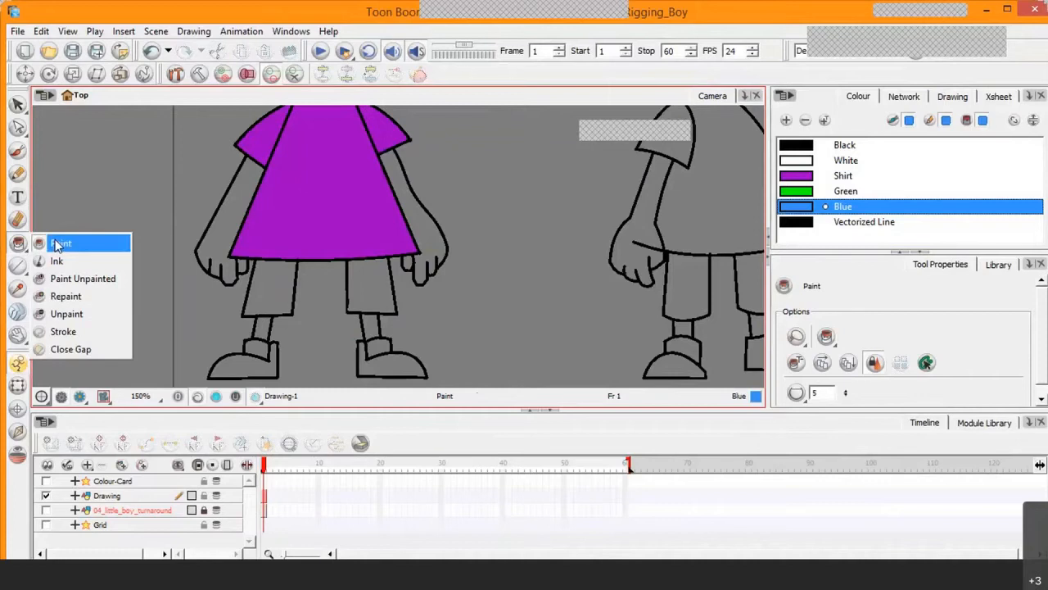
click(57, 244)
click(276, 288)
click(373, 296)
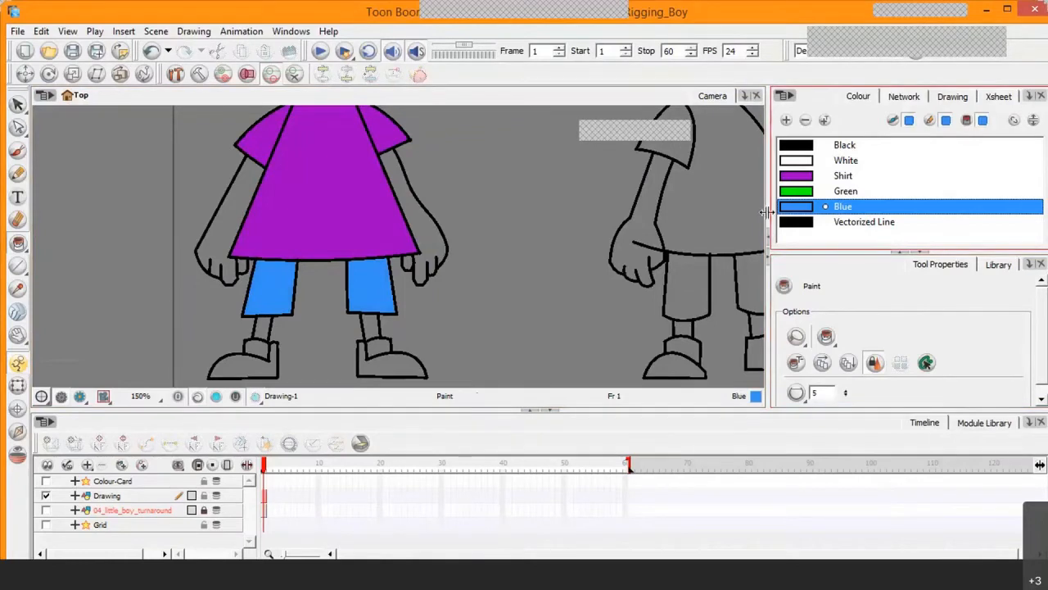
Change the Green swatch to an orange with hue 31, saturation 90 and value 79, and fill the front-view boy's shoes with it
double_click(799, 193)
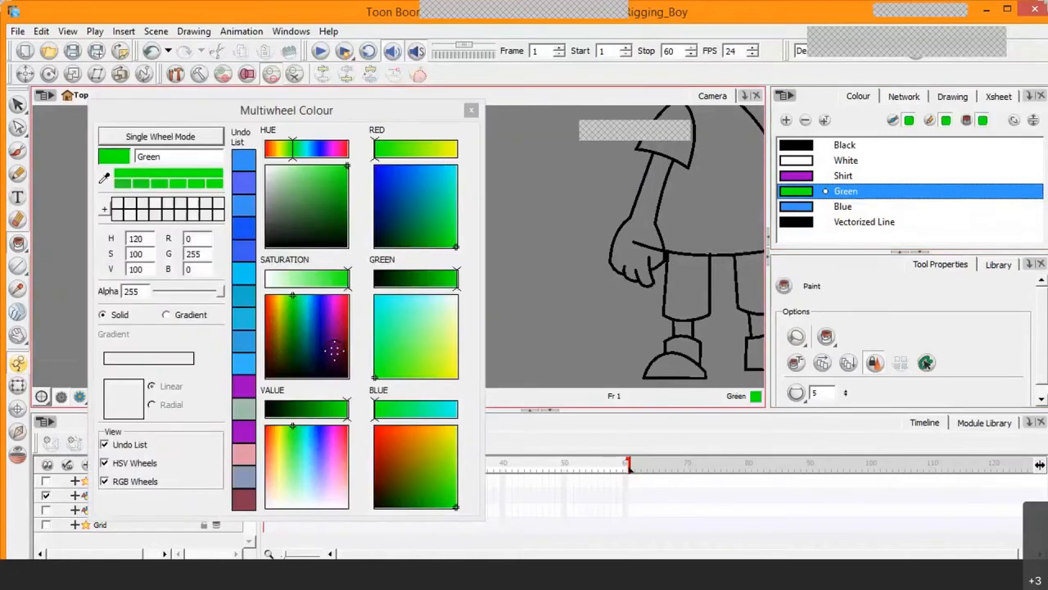
drag(334, 350, 352, 369)
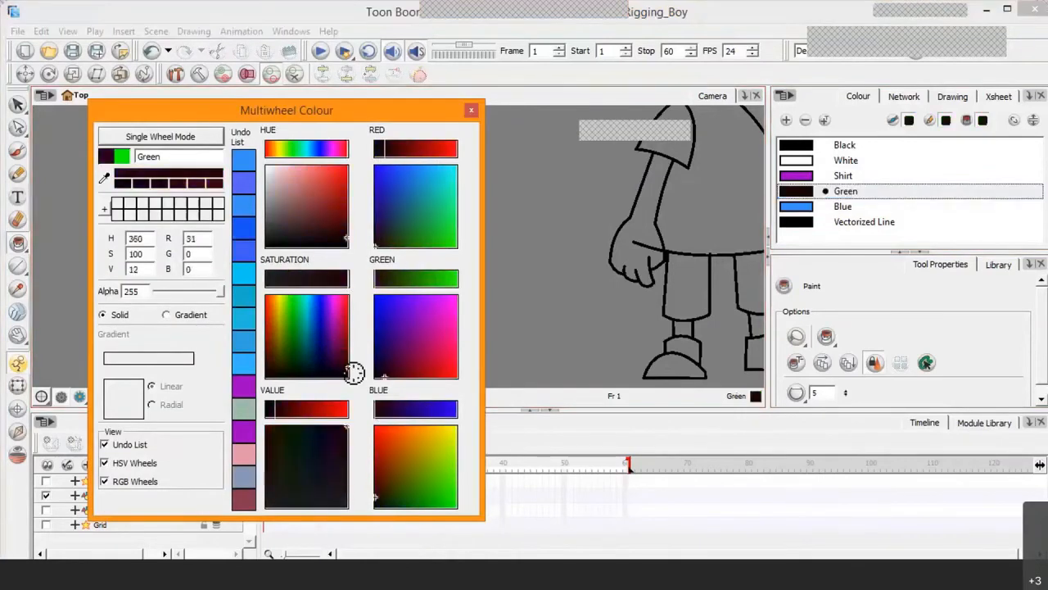
click(342, 361)
drag(336, 193, 362, 174)
drag(347, 303, 347, 308)
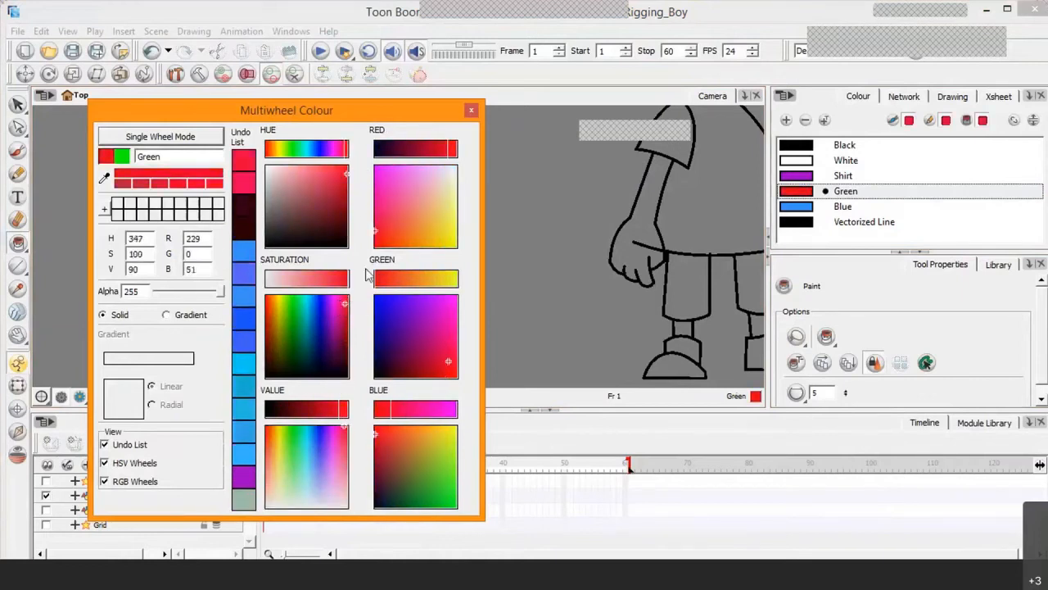
click(421, 151)
drag(344, 204, 312, 190)
drag(427, 370, 414, 373)
drag(306, 399, 321, 406)
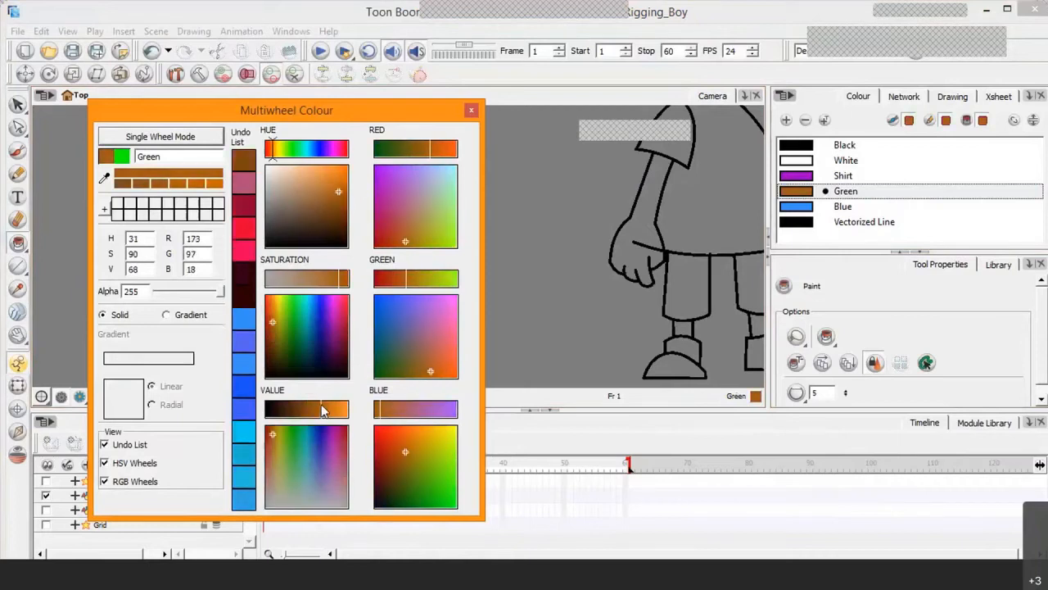
mouse_move(321, 406)
mouse_down()
mouse_move(345, 407)
mouse_move(332, 403)
mouse_up()
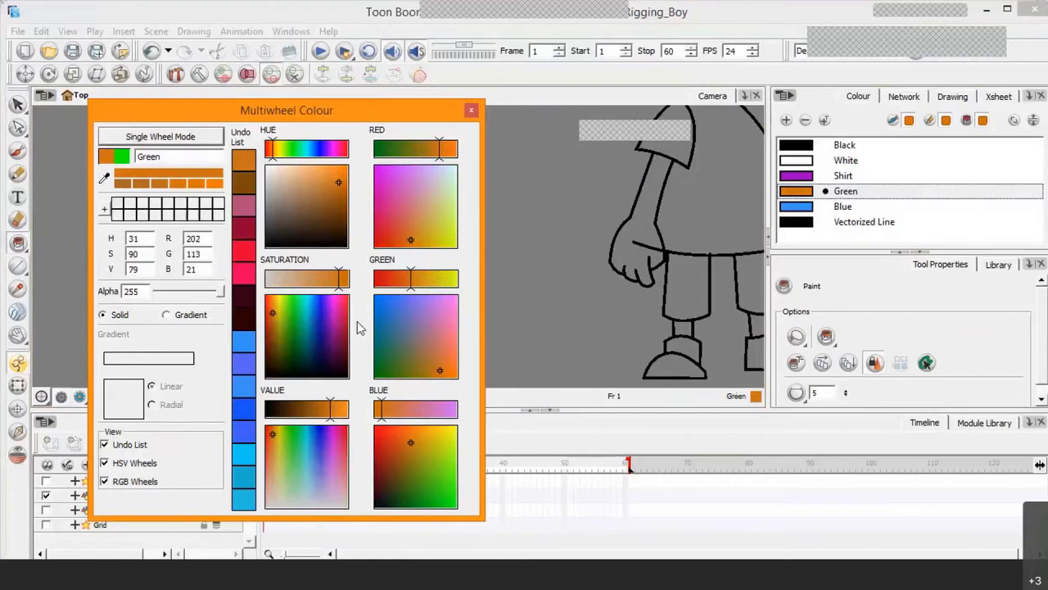
click(472, 111)
click(401, 360)
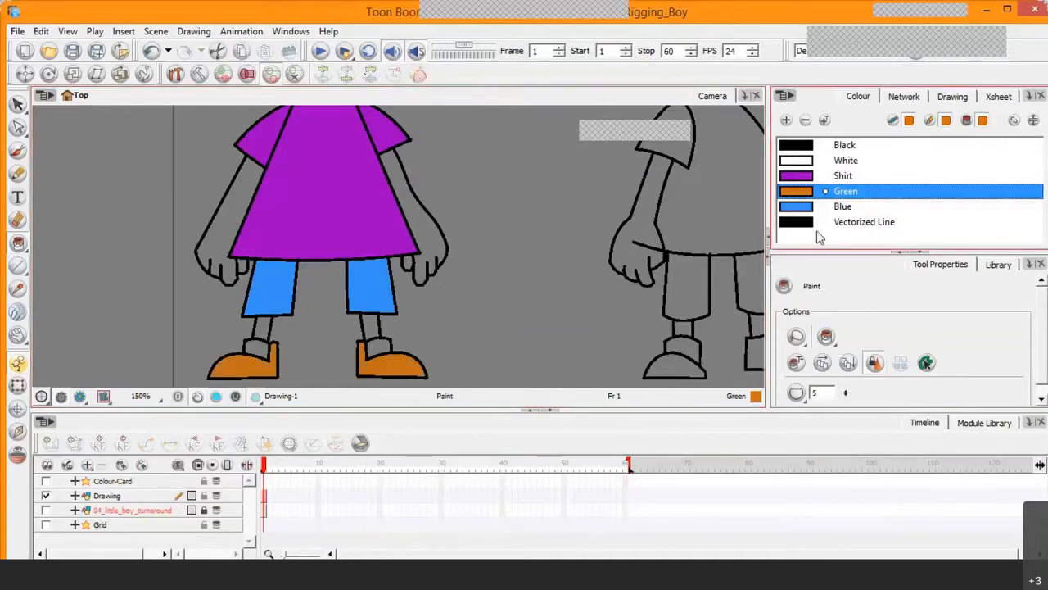
Darken the Green swatch to a muted dark brown with hue 27, saturation 66 and value 30
double_click(800, 193)
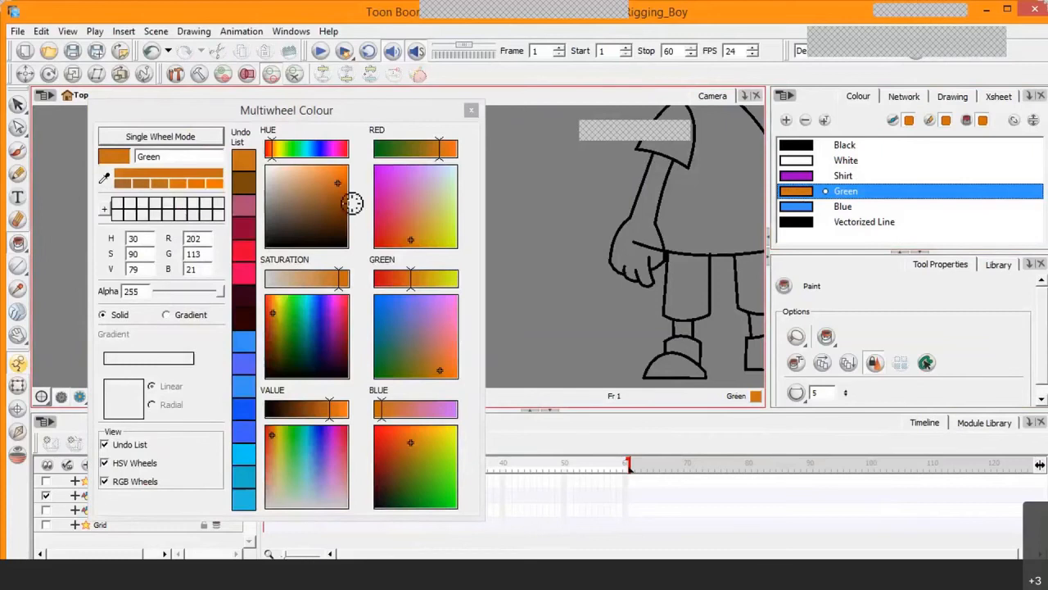
drag(344, 201, 350, 227)
click(472, 109)
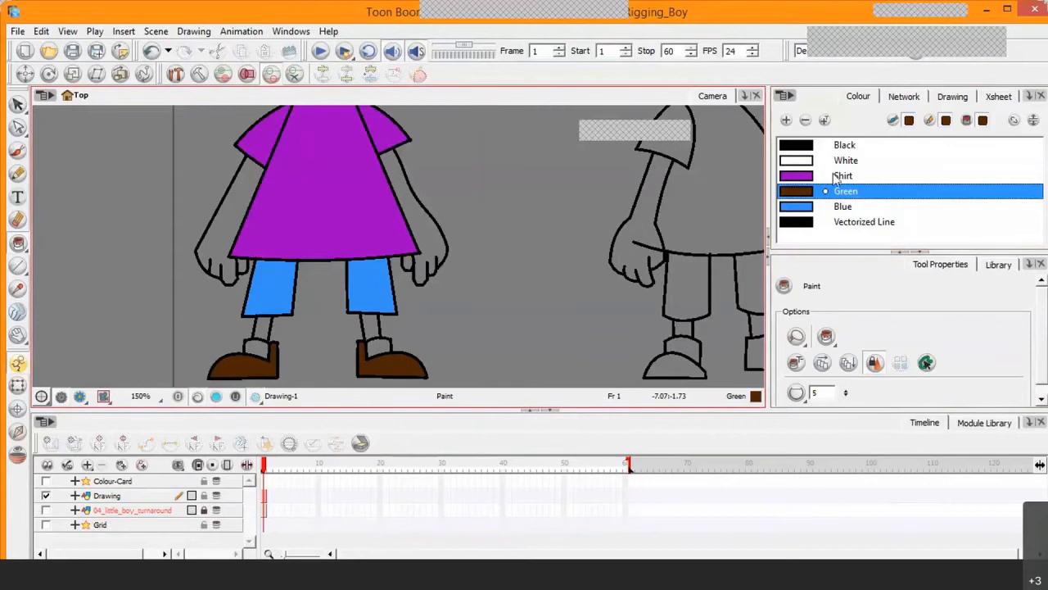
double_click(808, 197)
drag(369, 110, 758, 103)
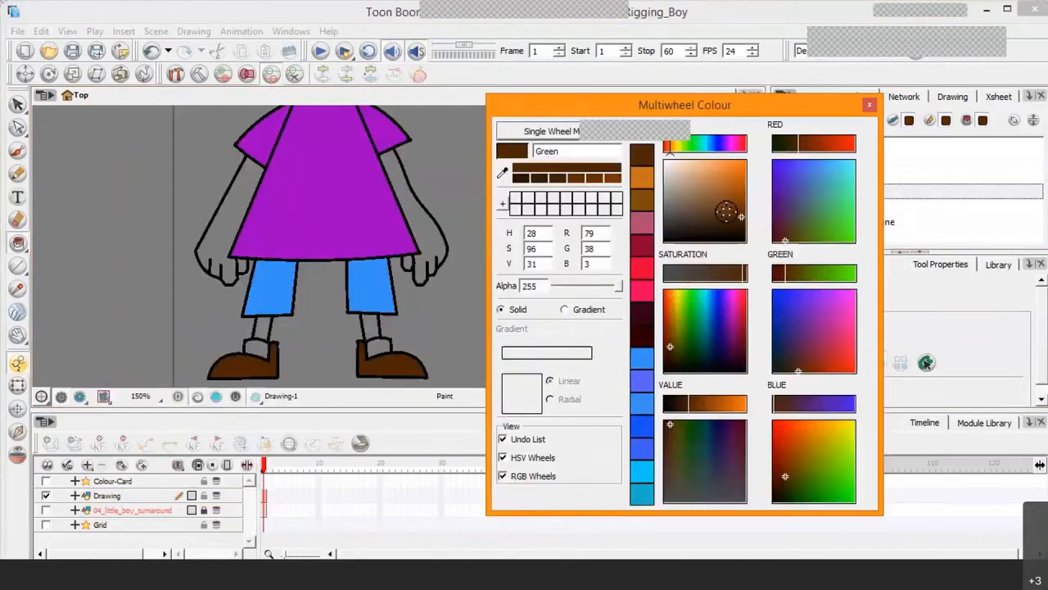
click(728, 214)
drag(729, 214, 741, 194)
mouse_move(748, 219)
mouse_down()
mouse_move(720, 231)
mouse_move(722, 219)
mouse_up()
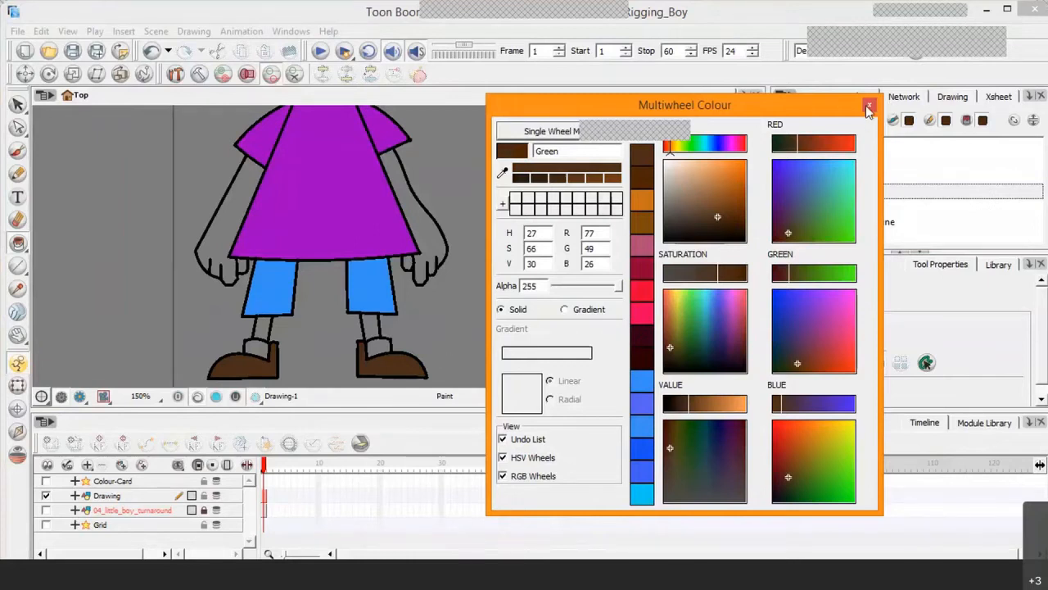
click(869, 105)
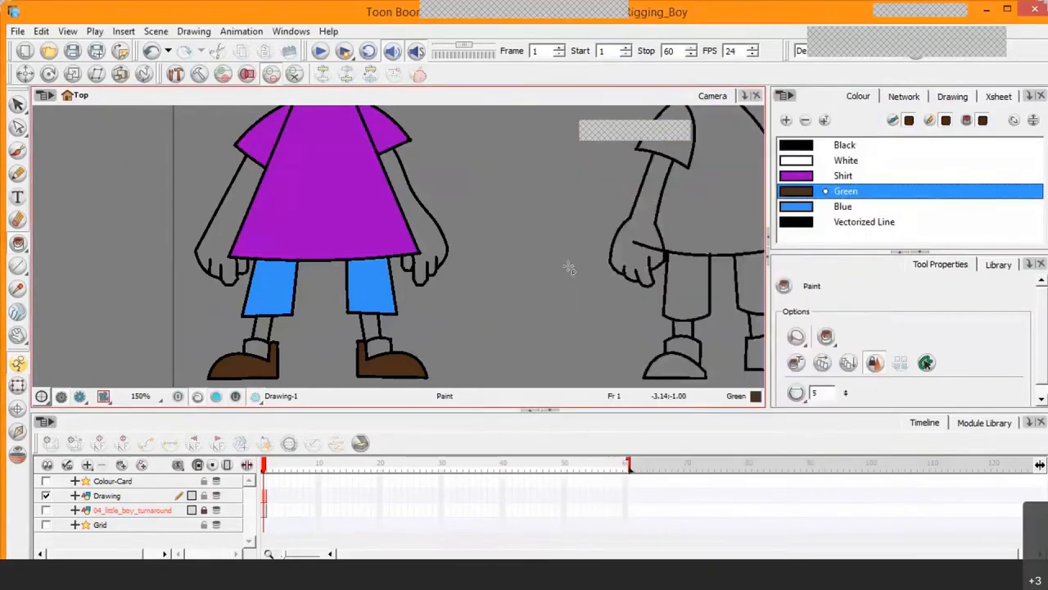
Fill the sock areas above both brown shoes with the White swatch
click(805, 163)
click(378, 348)
click(249, 351)
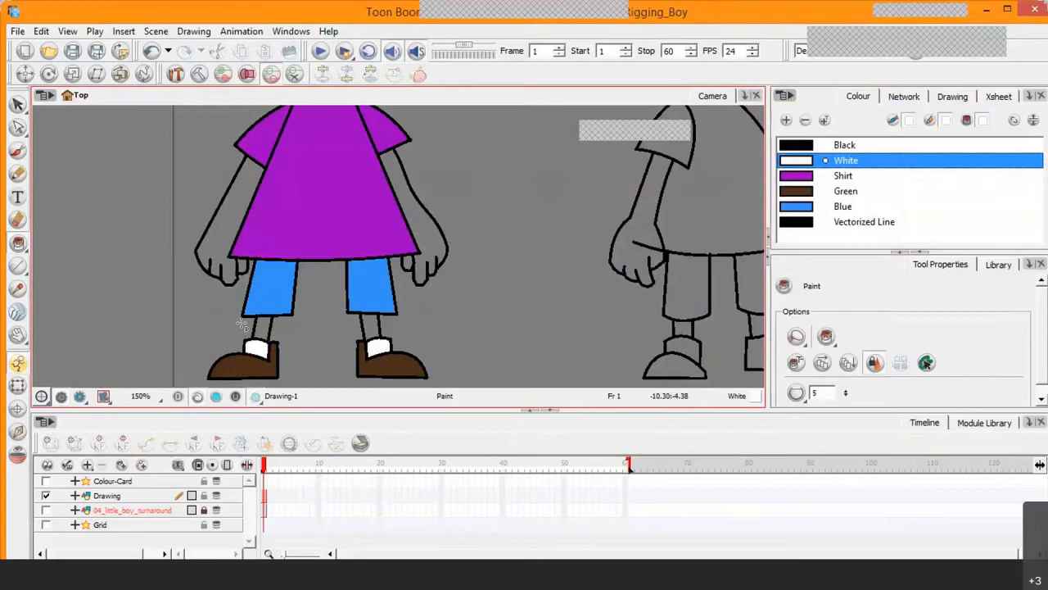
click(18, 364)
Rename the dark brown Green swatch as Shoe and keep it selected
click(848, 161)
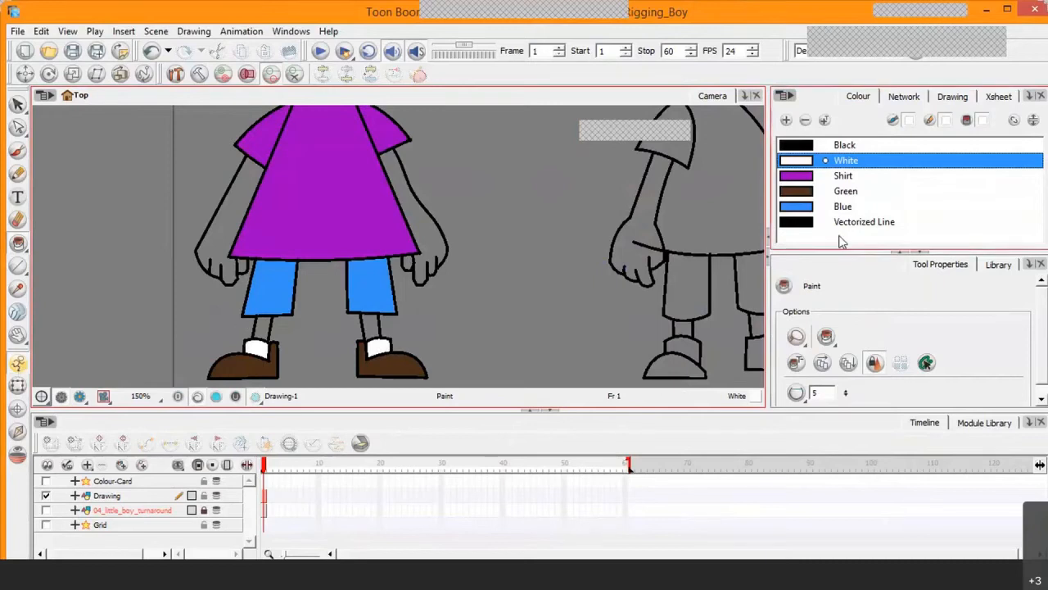
double_click(848, 163)
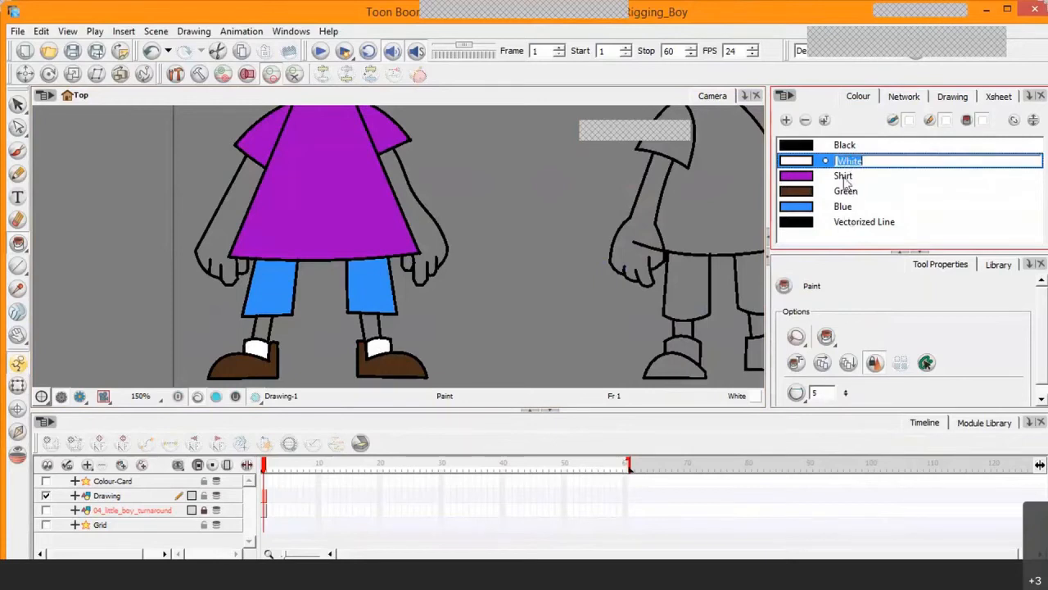
double_click(846, 193)
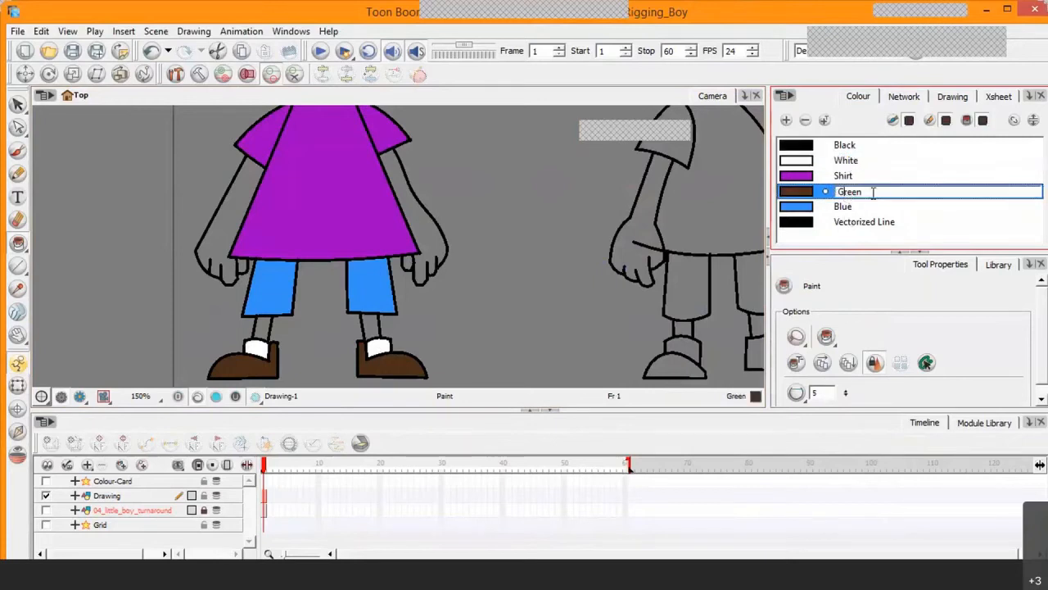
text(Shoe)
key(Tab)
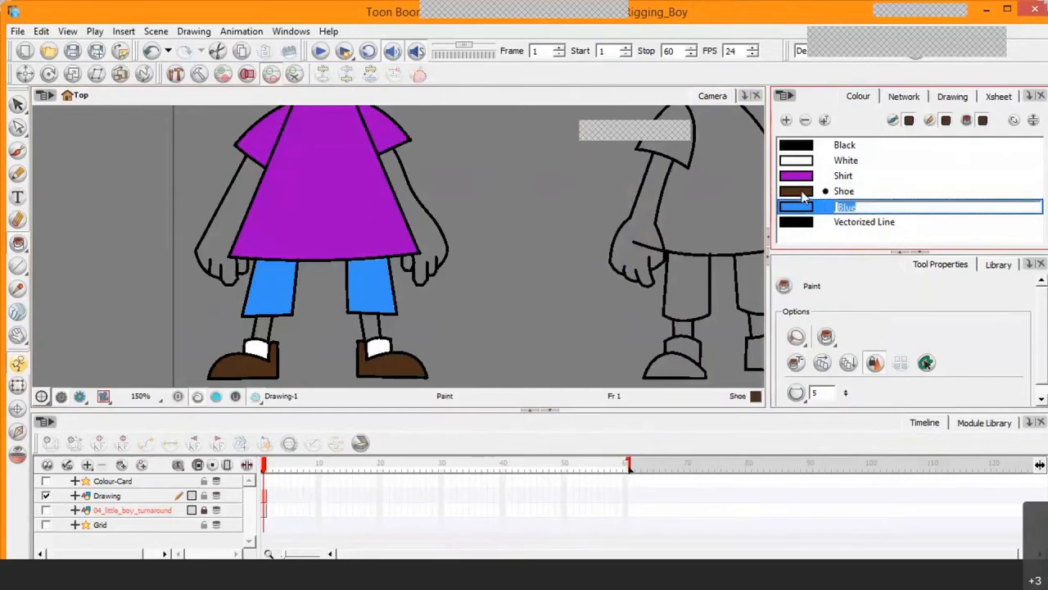
click(850, 191)
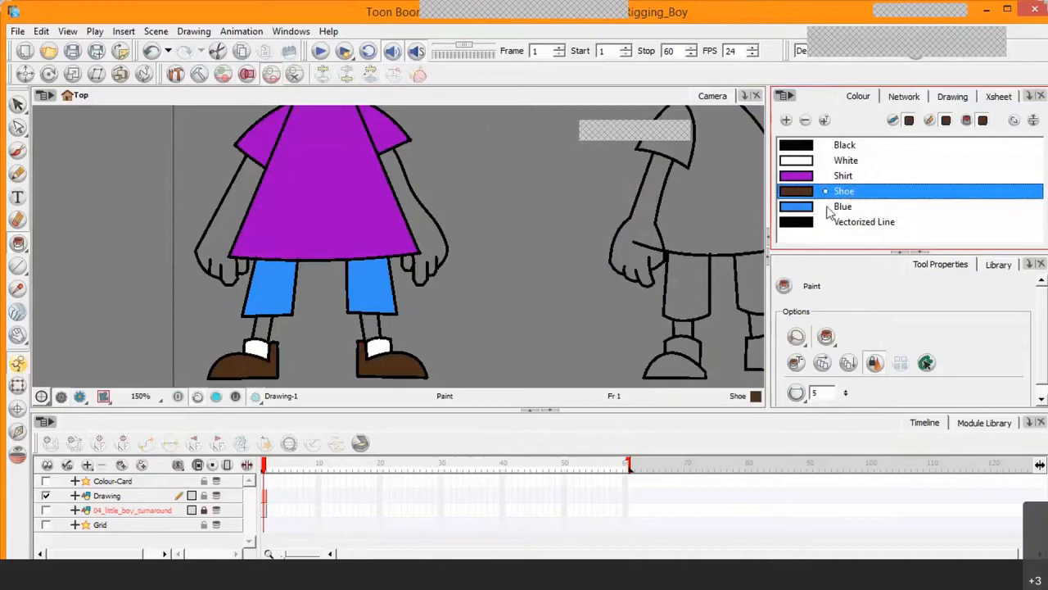
Try the name Teeth & Shoe on the White swatch and undo the renaming
click(848, 160)
double_click(849, 160)
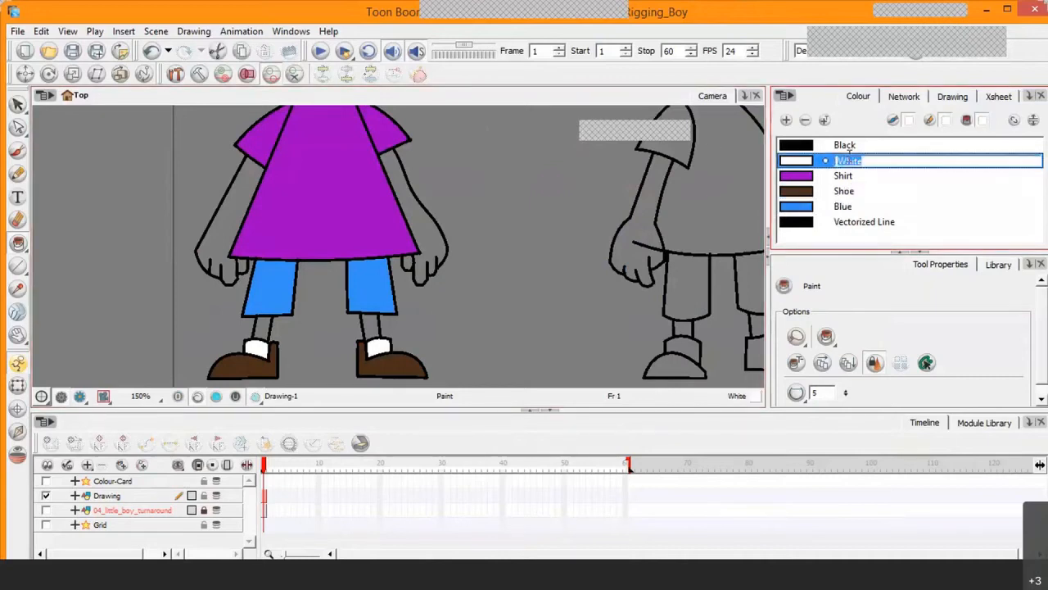
text(Teeth & S)
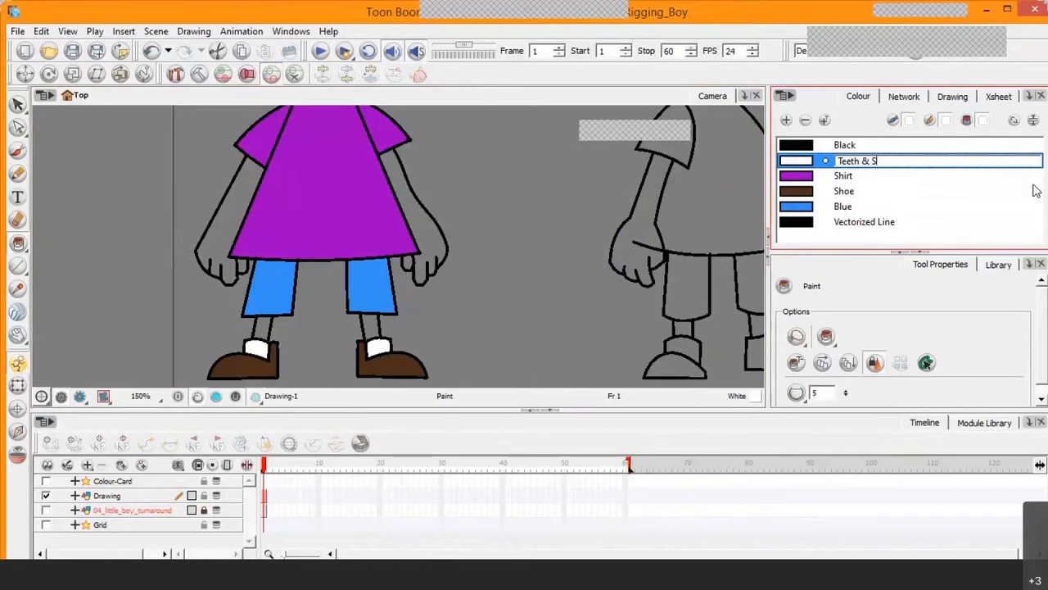
text(hoe)
key(Tab)
click(864, 193)
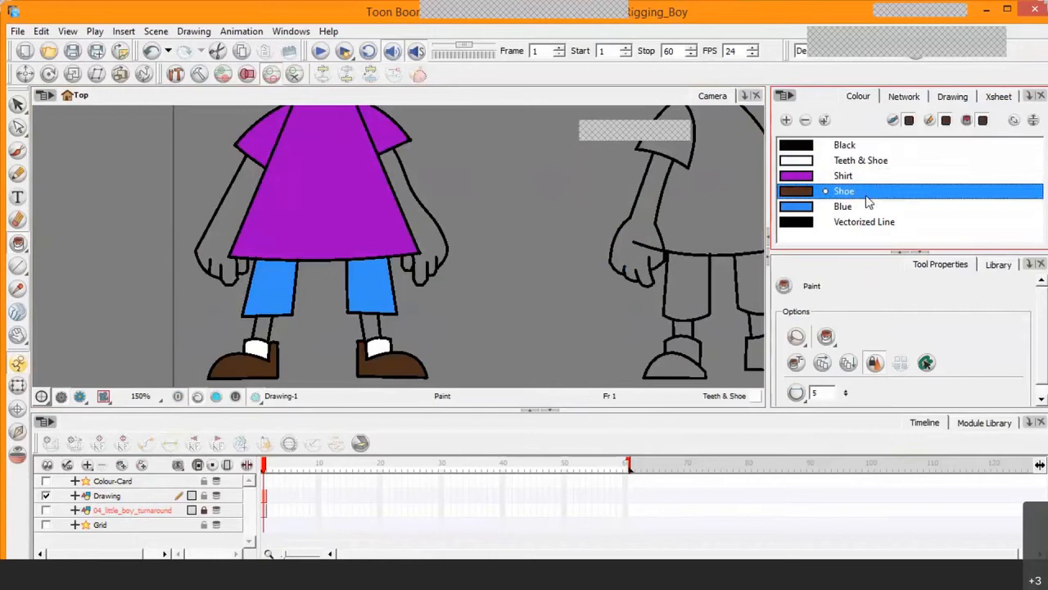
key(ctrl+z)
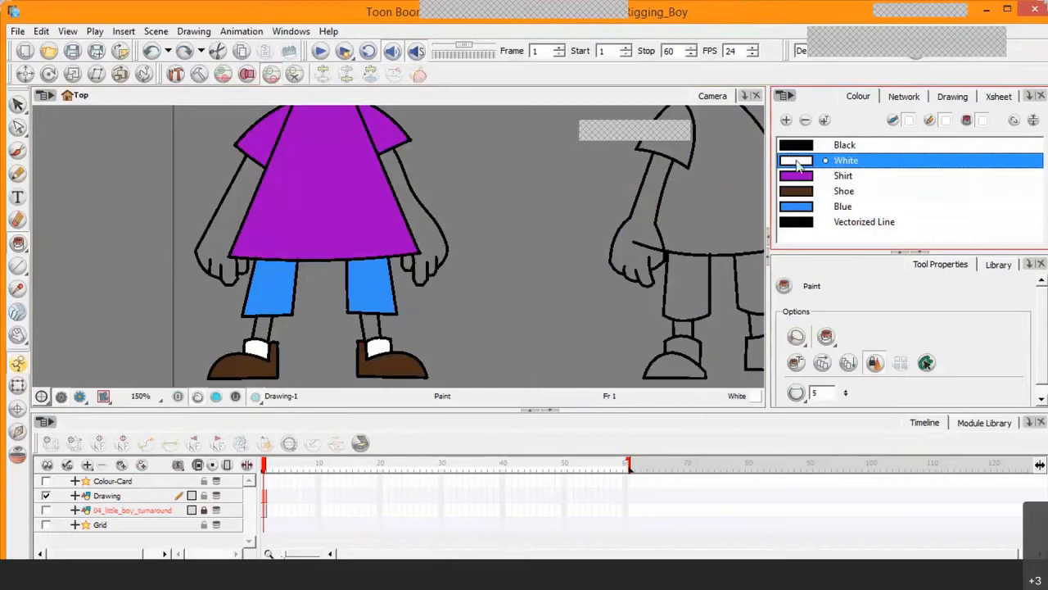
Add a second white swatch directly below White and rename the original White swatch as Teeth
click(786, 120)
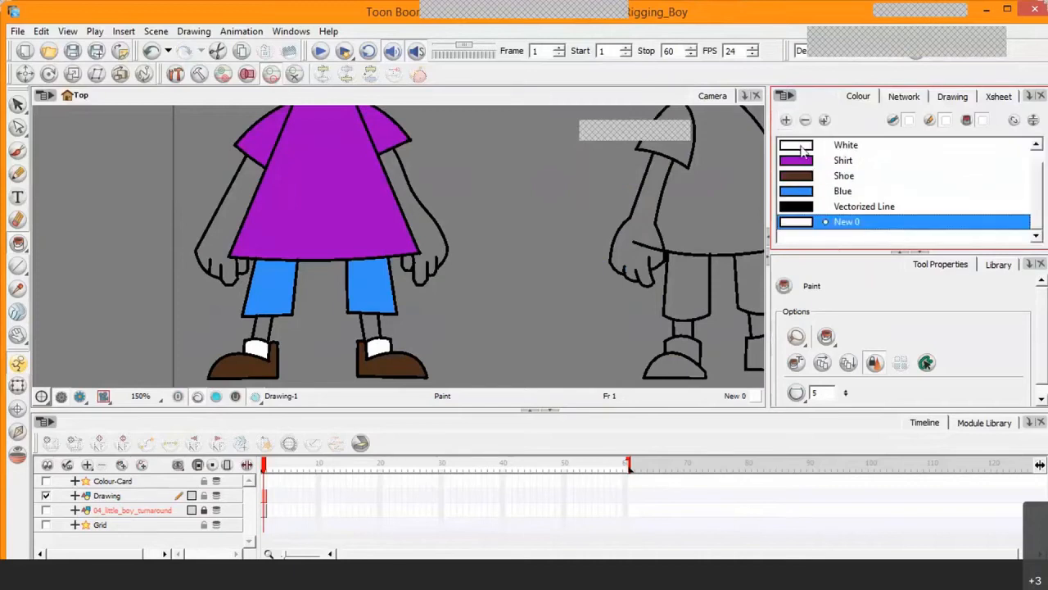
drag(807, 223, 805, 157)
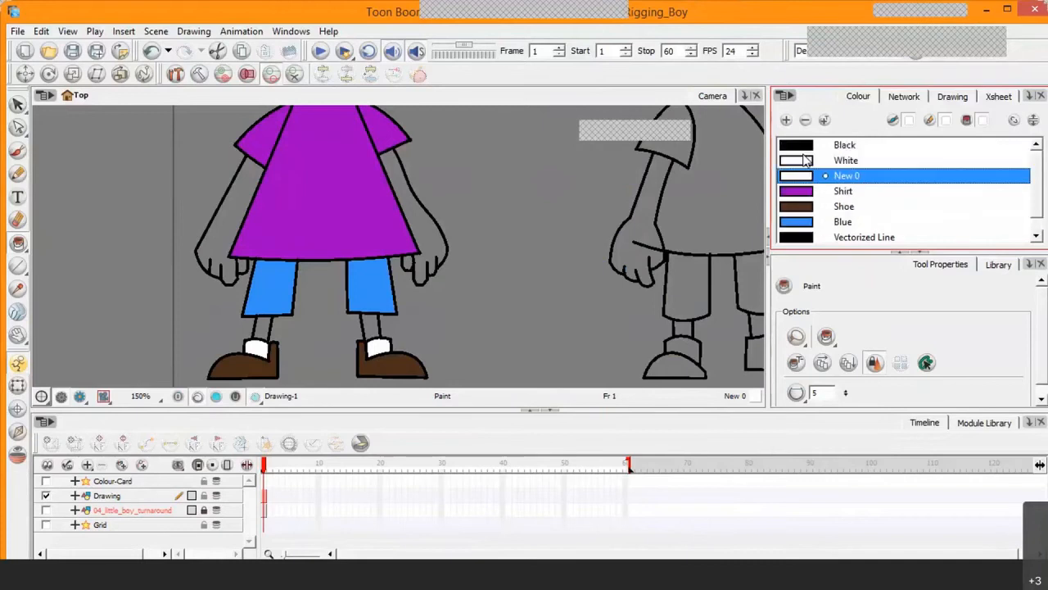
click(848, 164)
double_click(847, 164)
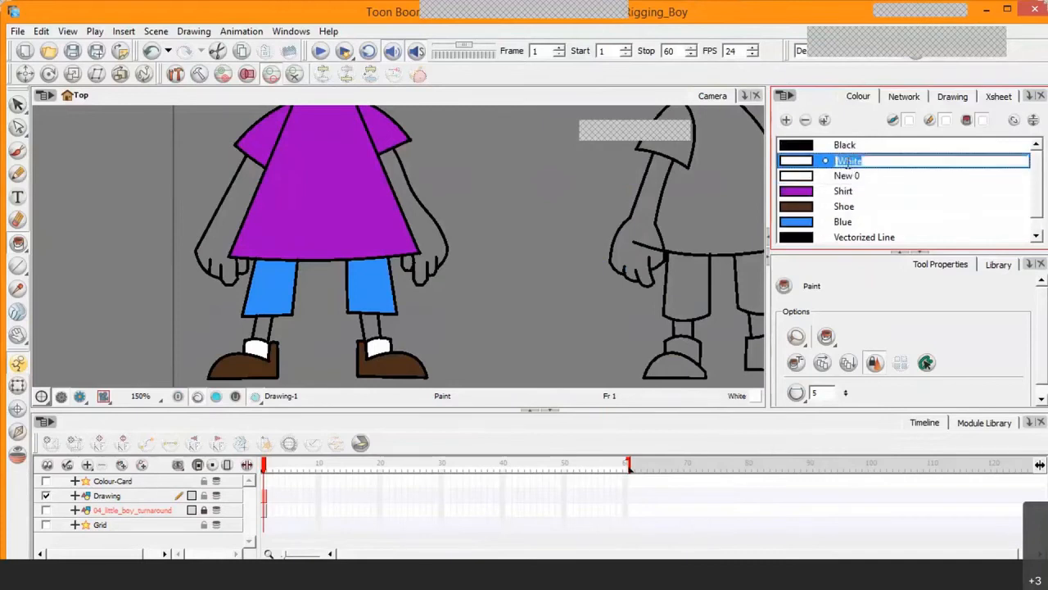
text(Teeth)
Rename the newly added white swatch as Shoe2
click(846, 179)
double_click(846, 179)
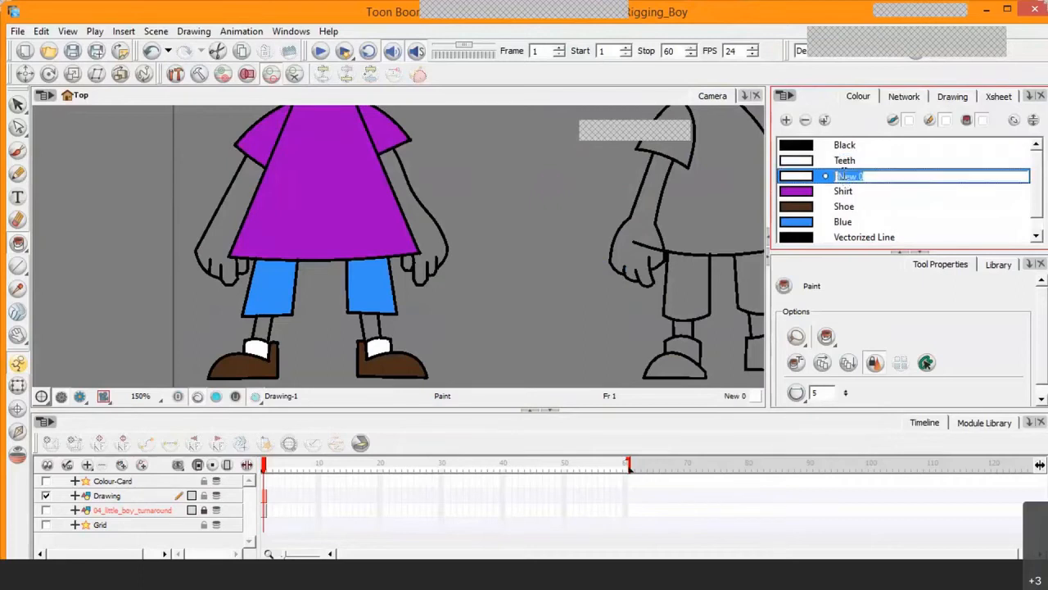
text(Snow2)
key(BackSpace)
key(BackSpace)
text(e2)
key(Return)
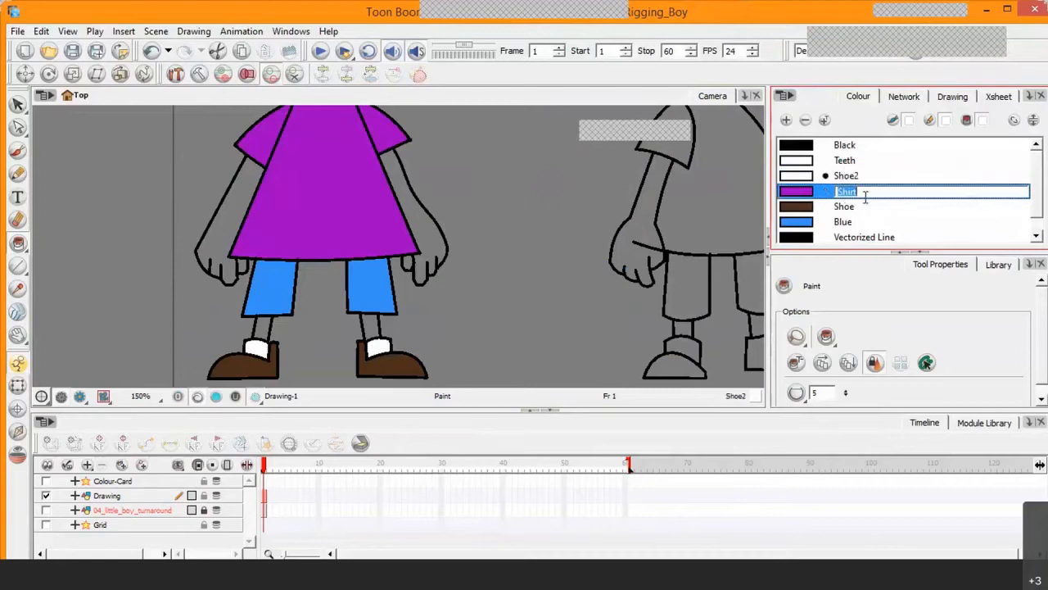
Move the Shoe2 swatch directly below the Shoe swatch in the palette
click(864, 221)
click(848, 175)
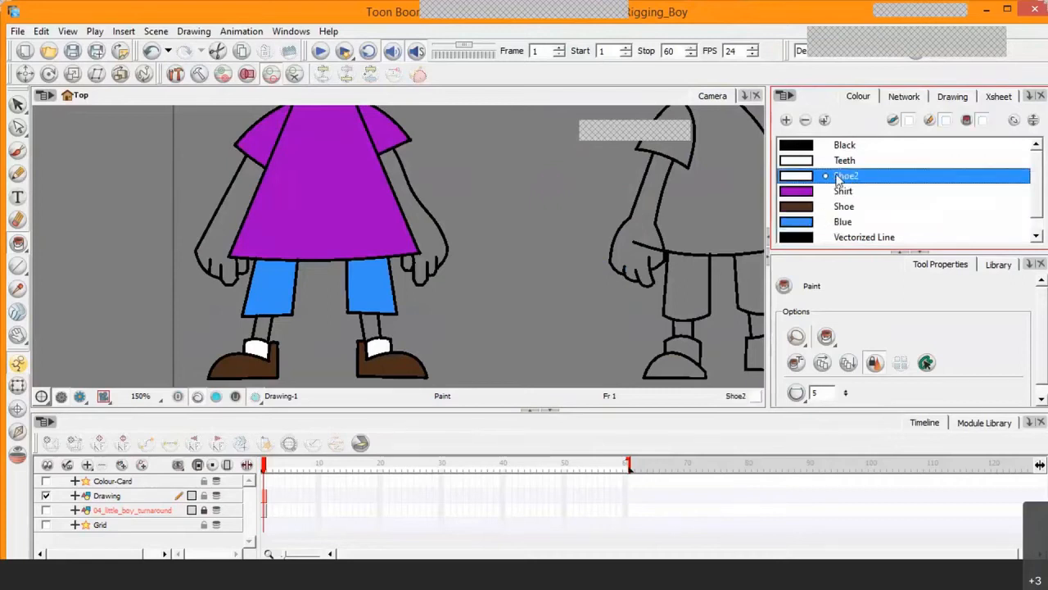
drag(808, 195, 810, 215)
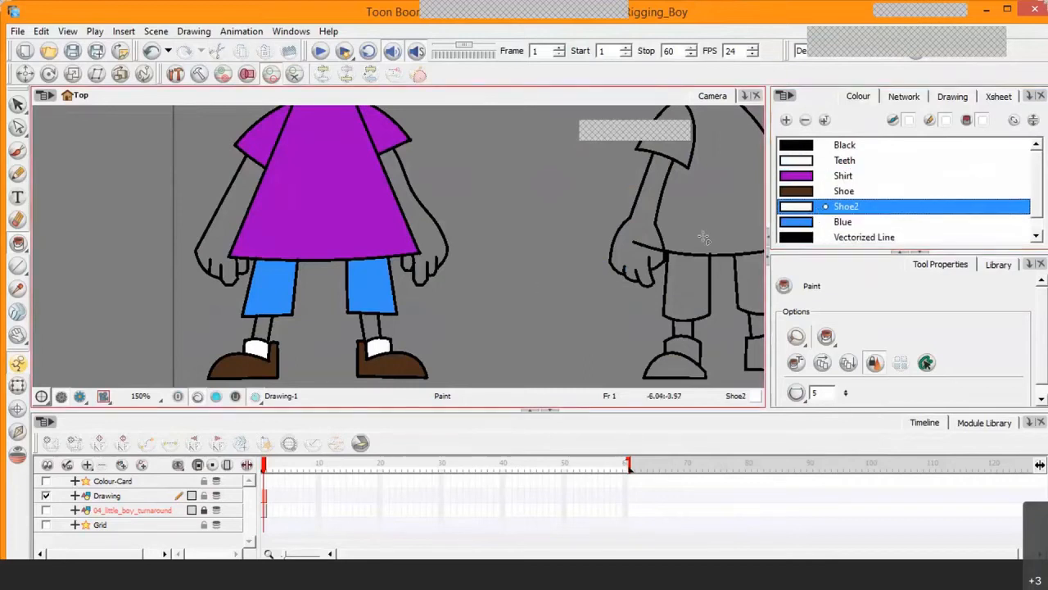
Try a salmon colour (R 255, G 120, B 111) on the Shoe2 swatch
double_click(800, 213)
click(810, 205)
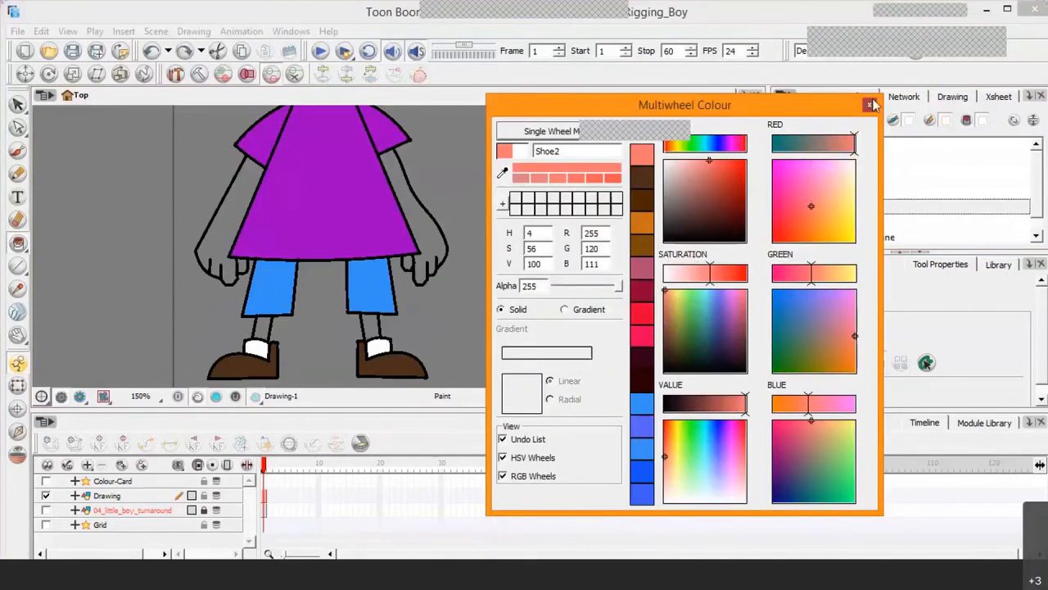
click(871, 104)
Fill the front-view boy's sock nearest the side-turned figure with the Shoe2 swatch using the Paint tool
click(18, 243)
click(376, 344)
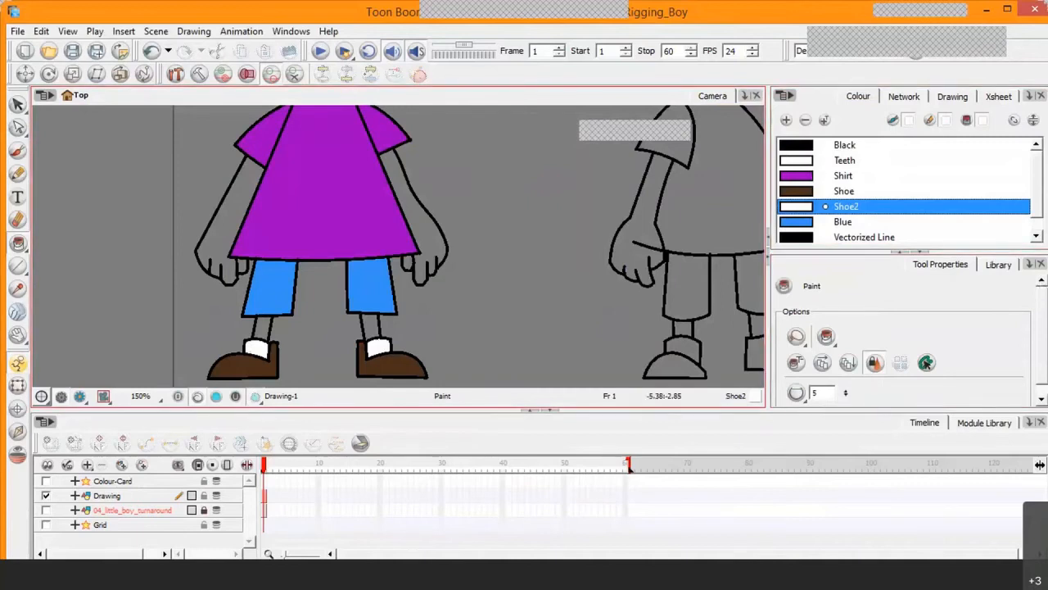
Fill both rows of teeth in the front-view boy's mouth with the Teeth swatch
click(18, 361)
drag(229, 246, 225, 352)
drag(280, 196, 254, 256)
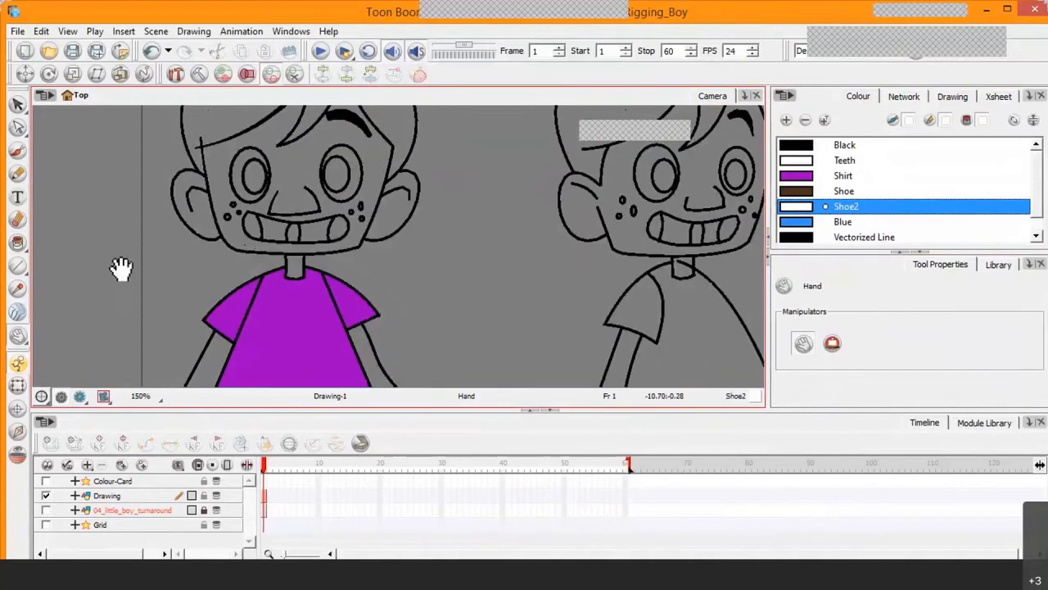
click(18, 242)
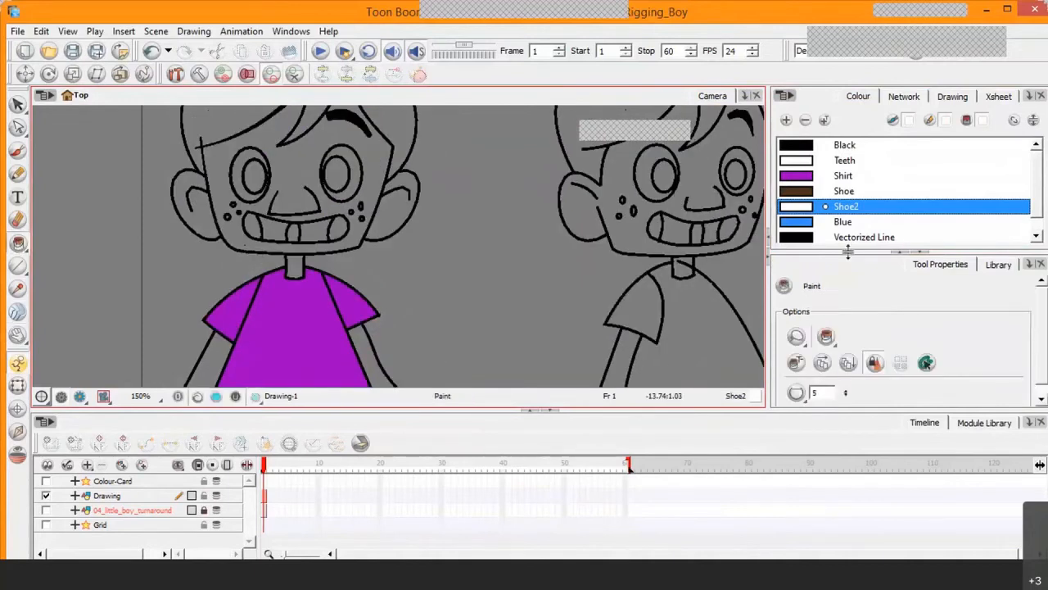
click(807, 159)
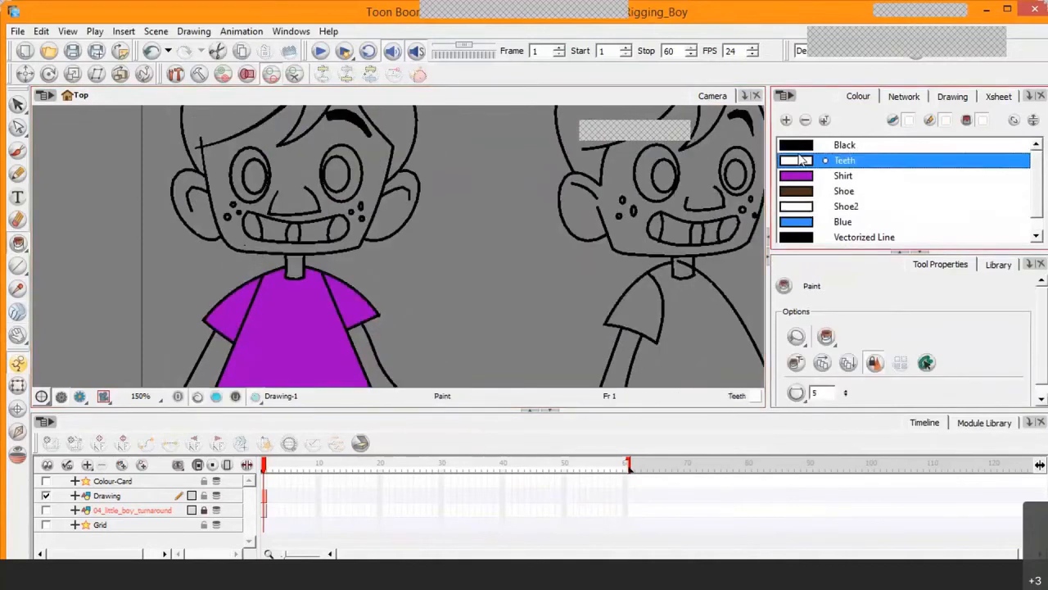
click(275, 231)
click(318, 231)
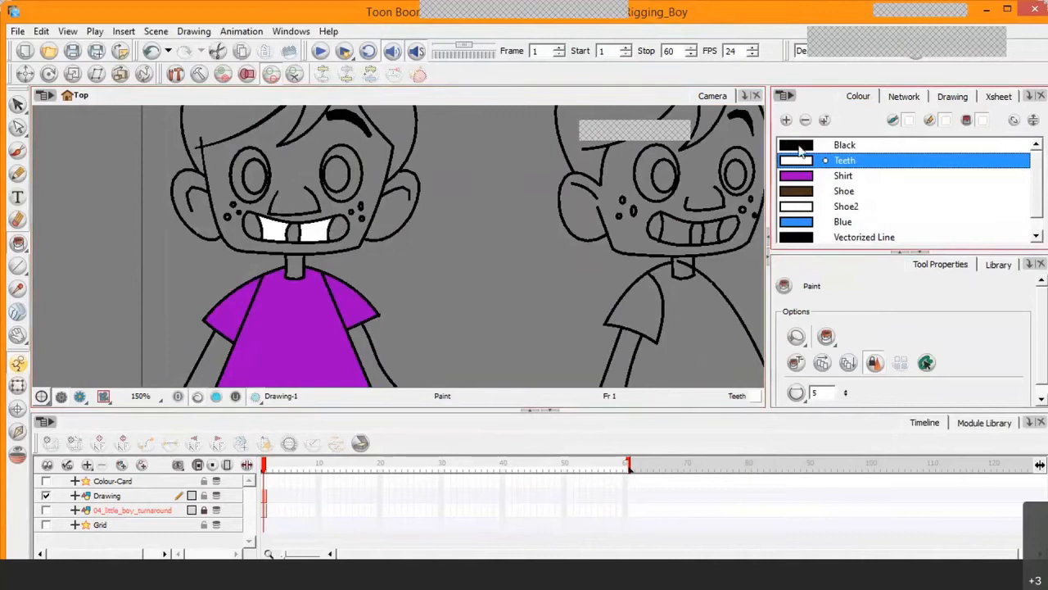
Fill the gap between the front teeth and both corners of the mouth with the Black swatch
click(800, 147)
click(338, 229)
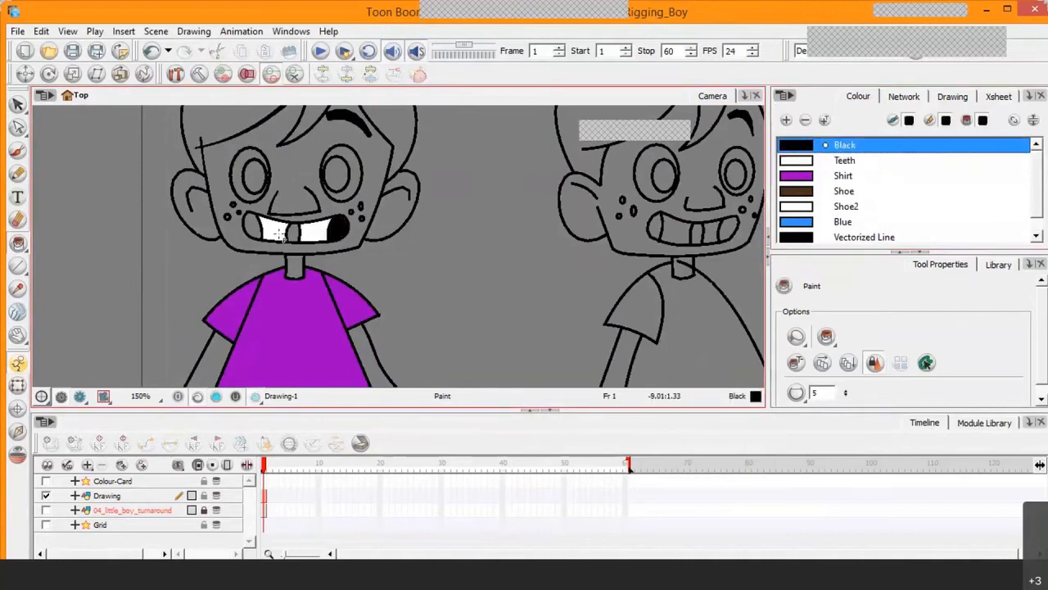
click(293, 233)
click(254, 228)
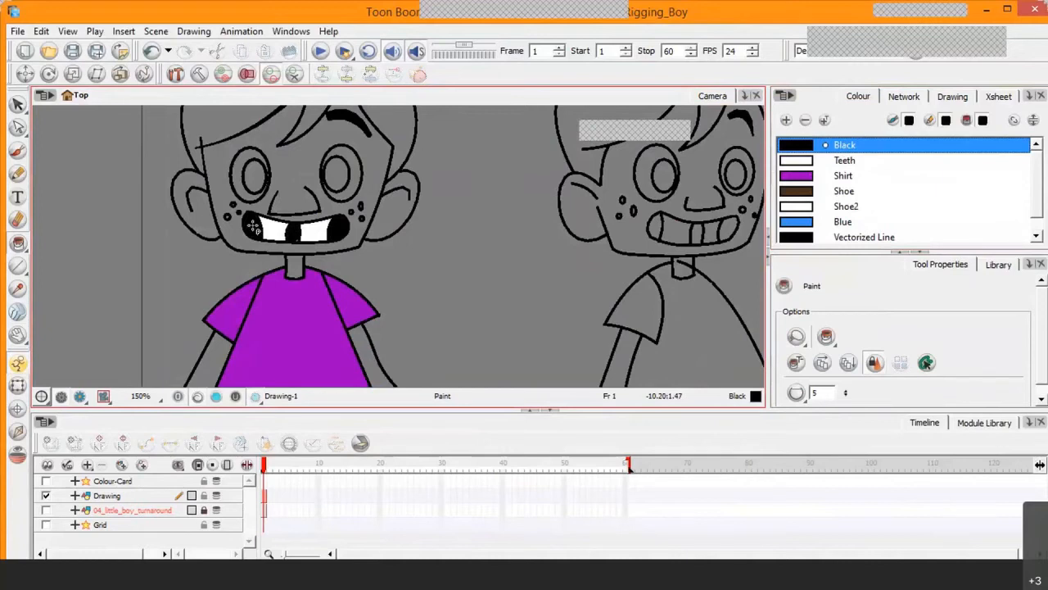
key(2)
key(2)
key(2)
key(1)
key(1)
key(1)
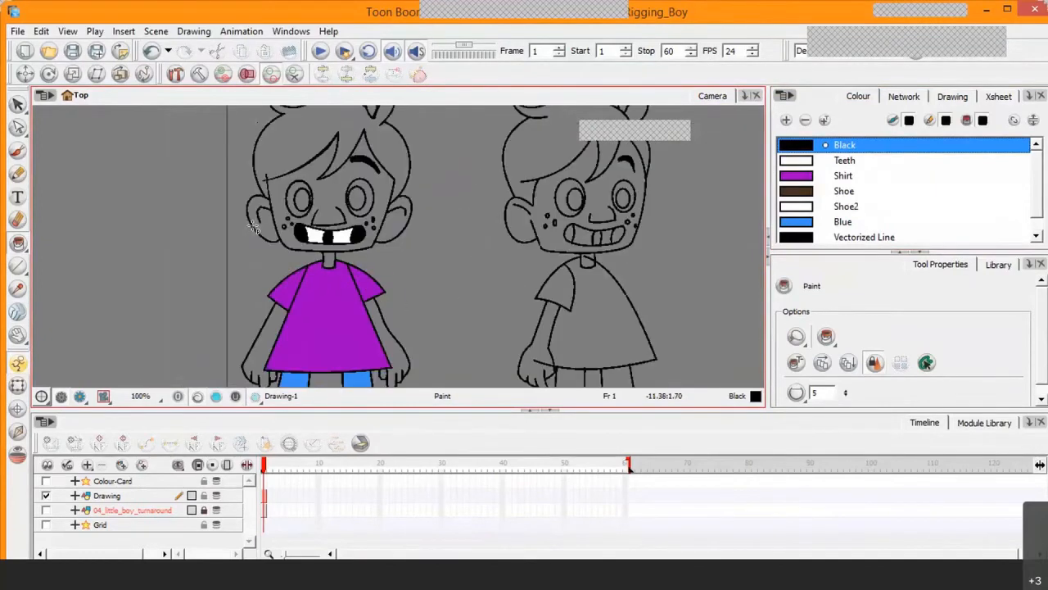
key(2)
key(2)
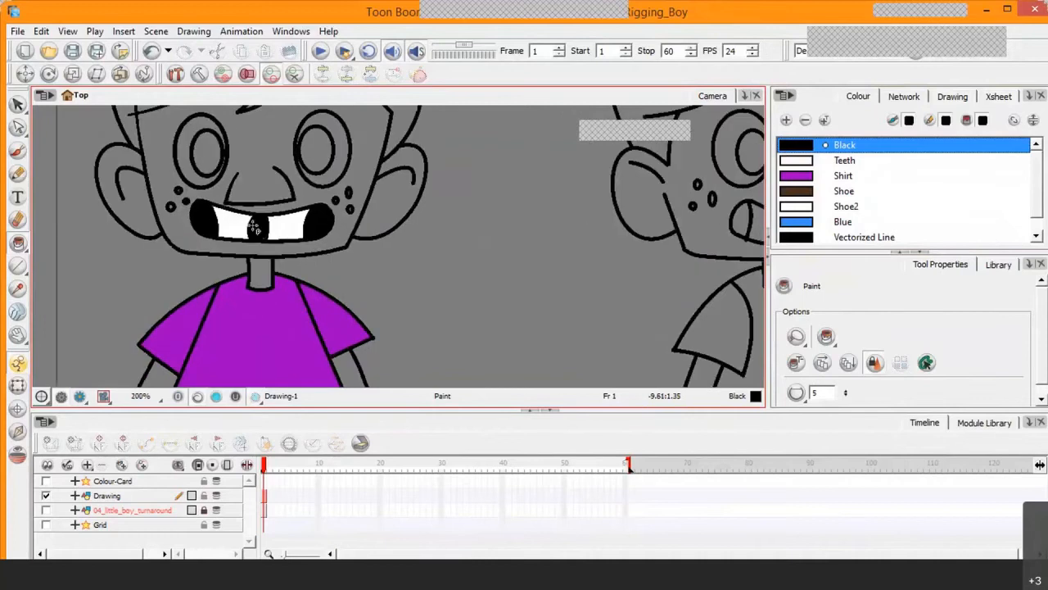
key(1)
key(1)
key(1)
key(2)
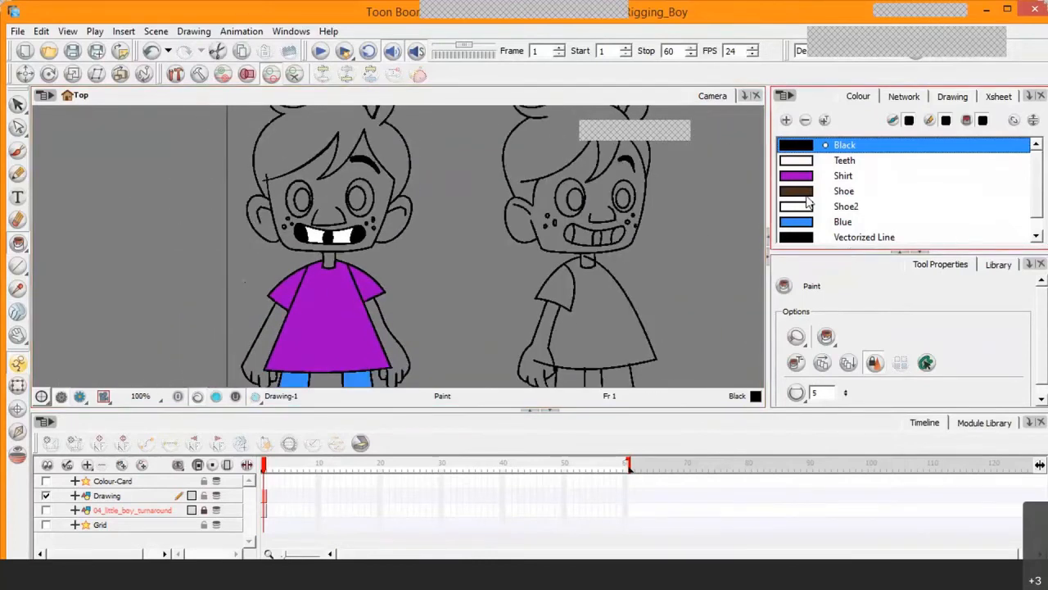
Add a black swatch named Hair to the palette and fill the front-view boy's hair with it
click(786, 120)
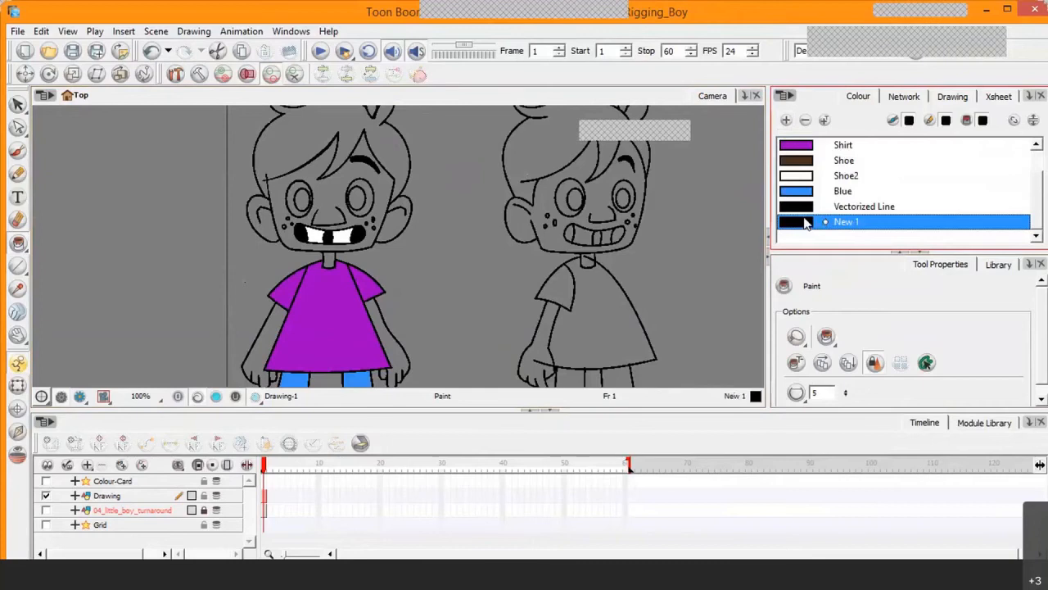
double_click(797, 222)
click(572, 154)
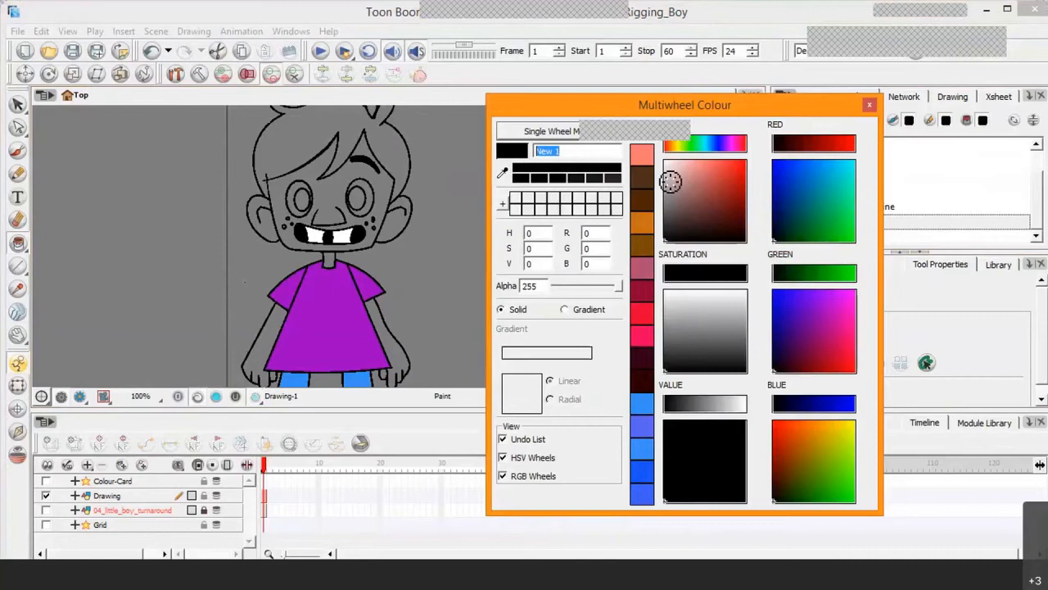
text(Hair)
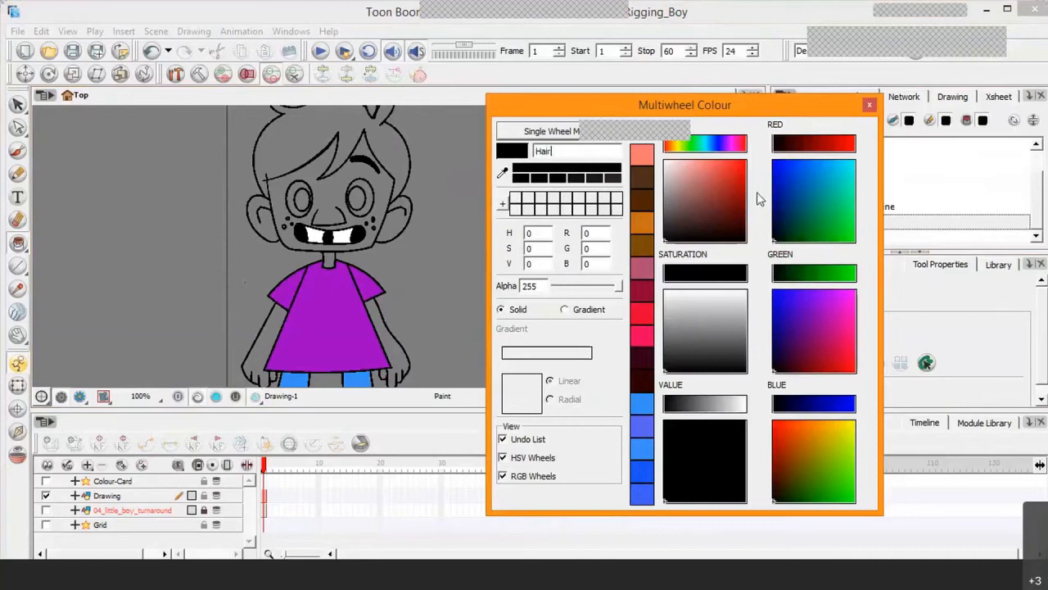
click(868, 107)
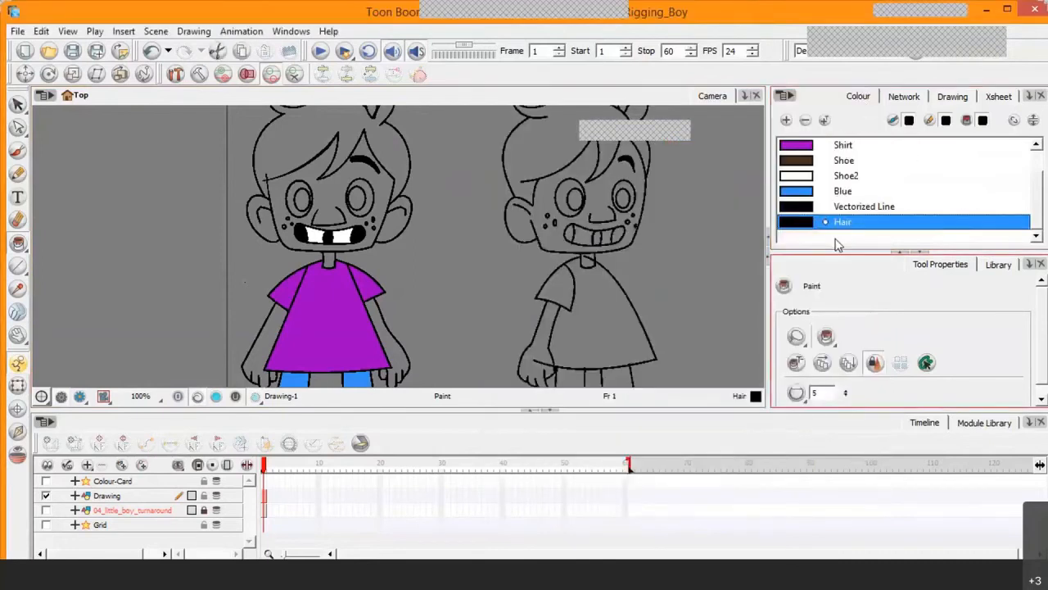
click(397, 150)
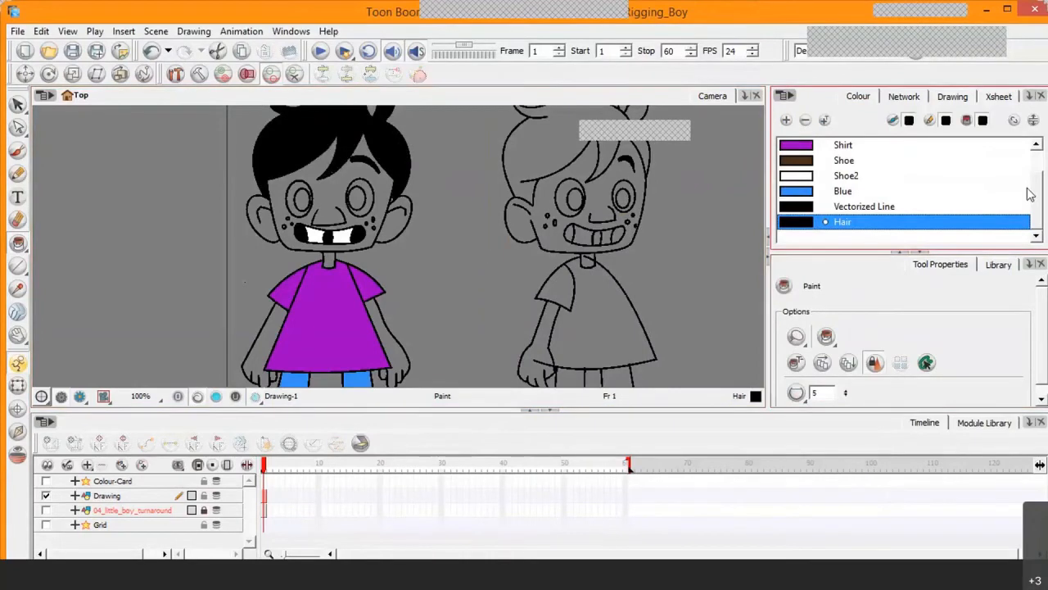
Fill the whites of both eyes on the front-view boy with the Teeth swatch
drag(1038, 205, 1036, 185)
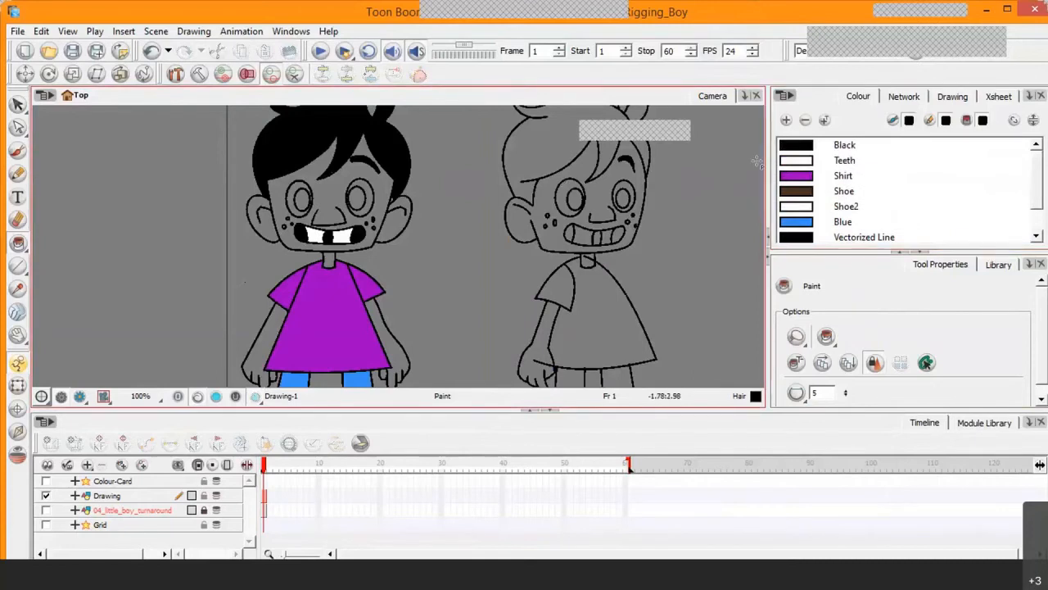
click(802, 161)
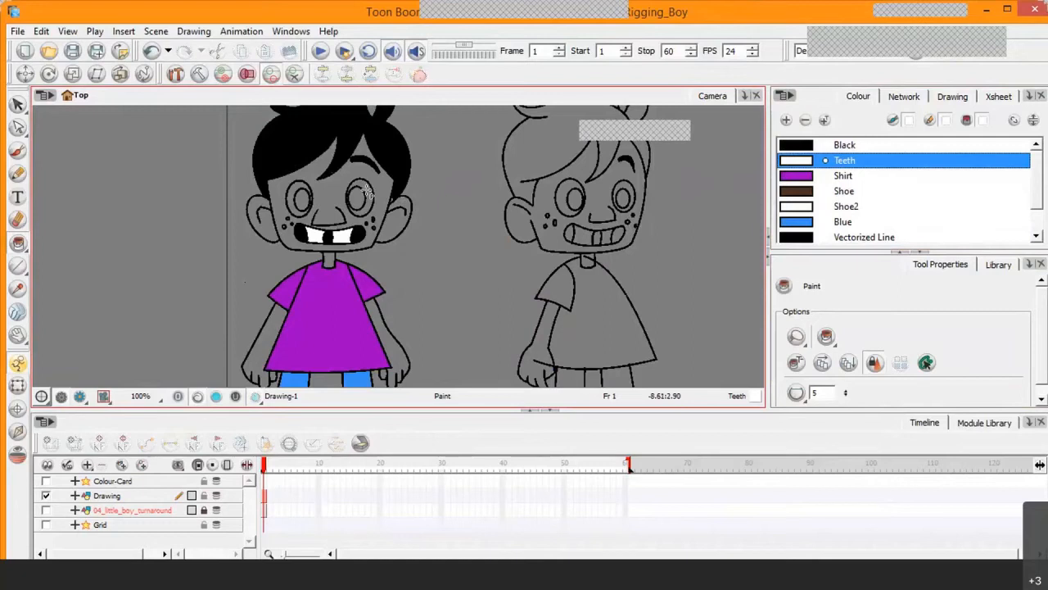
click(362, 195)
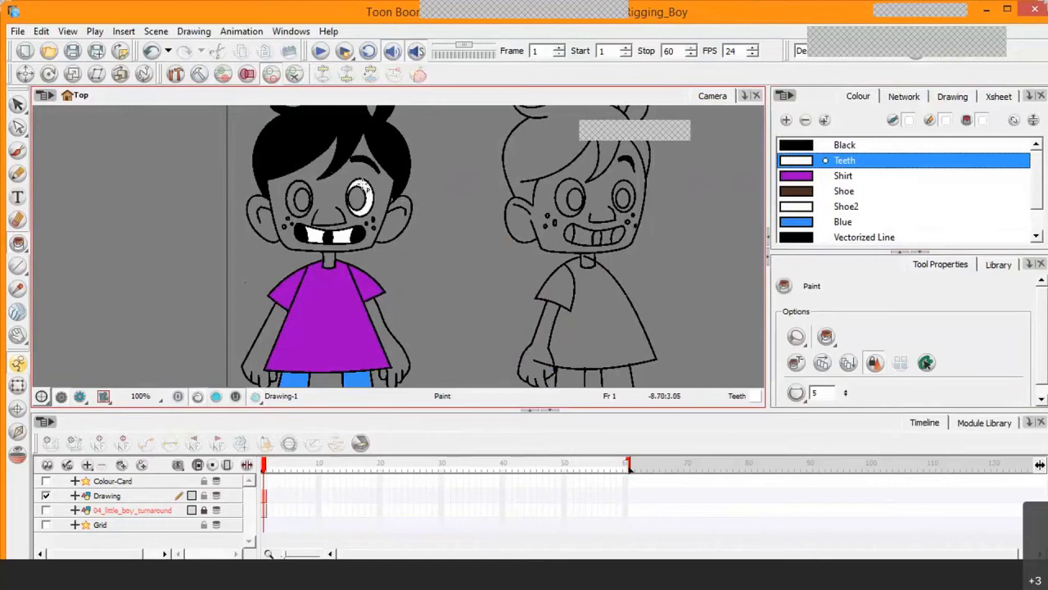
click(300, 195)
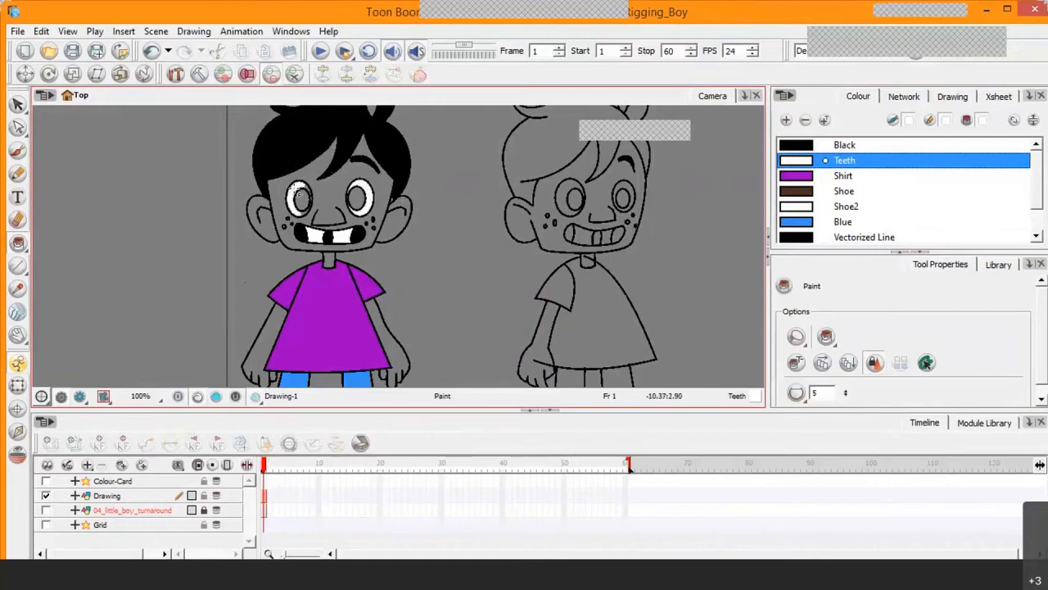
Fill the unpainted sliver at the lower inner edge of the eye white with the Teeth swatch
key(2)
key(2)
key(2)
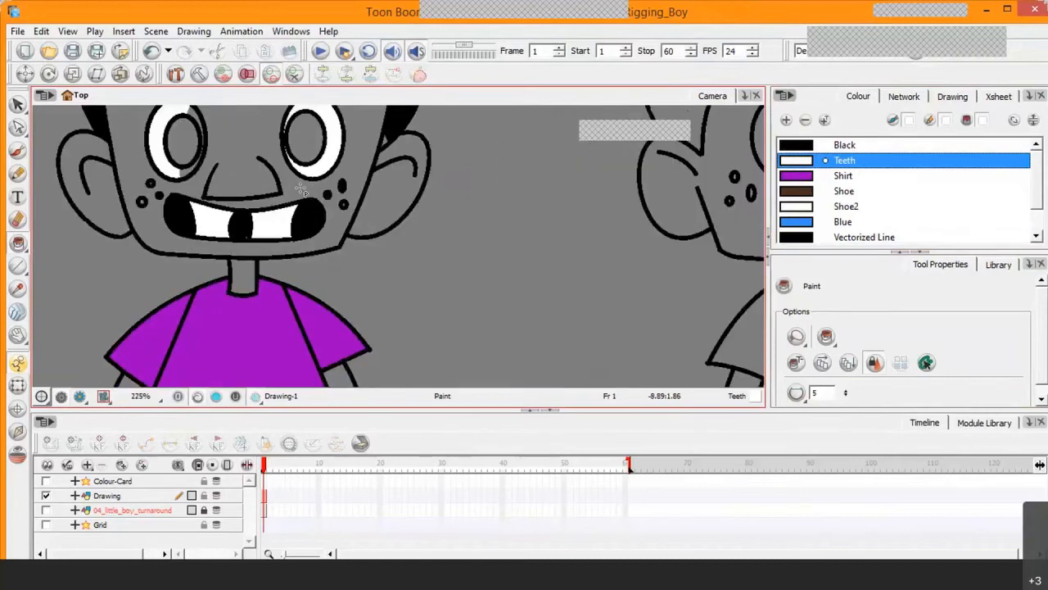
click(18, 335)
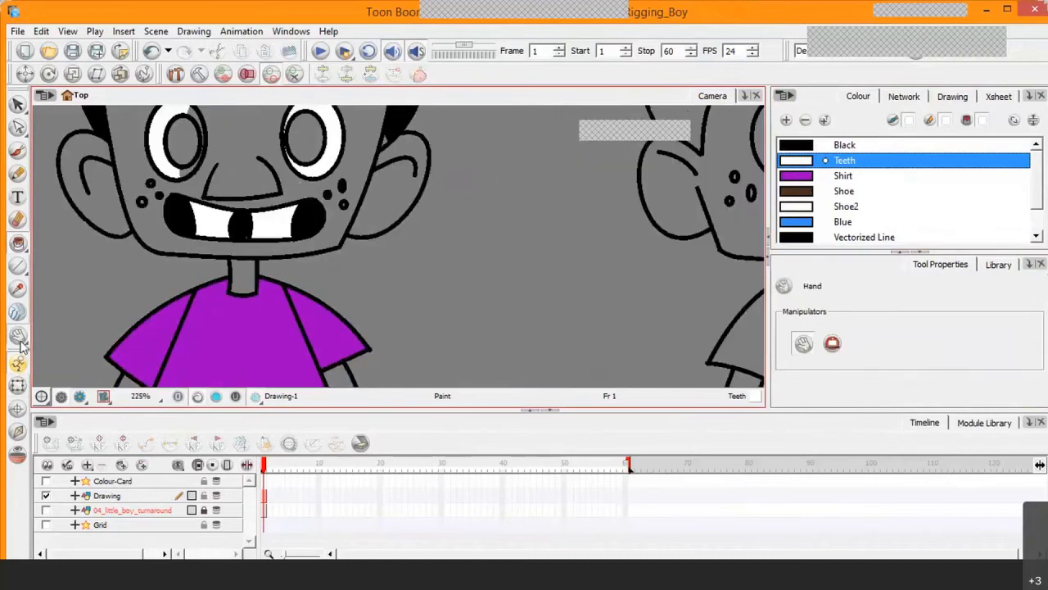
drag(184, 187, 245, 236)
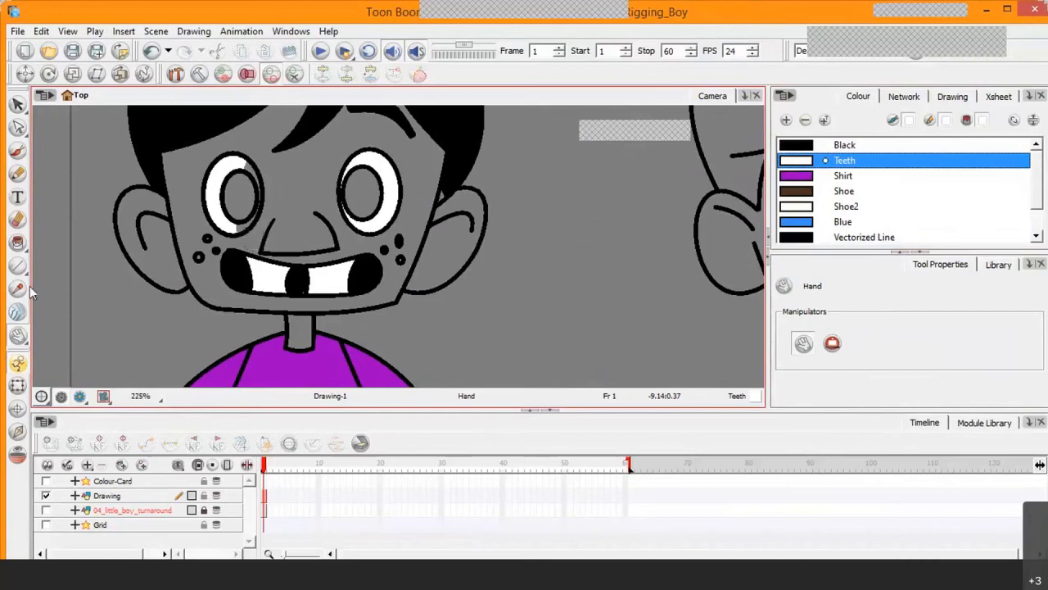
click(18, 243)
click(244, 222)
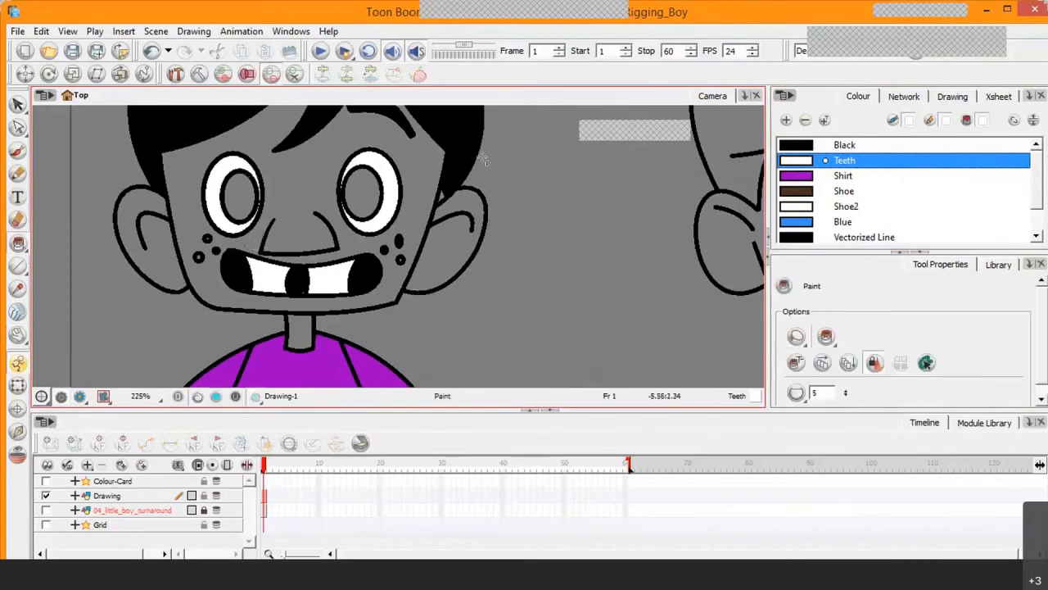
Add a new swatch based on the Shoe colour and name it Pupil
click(794, 199)
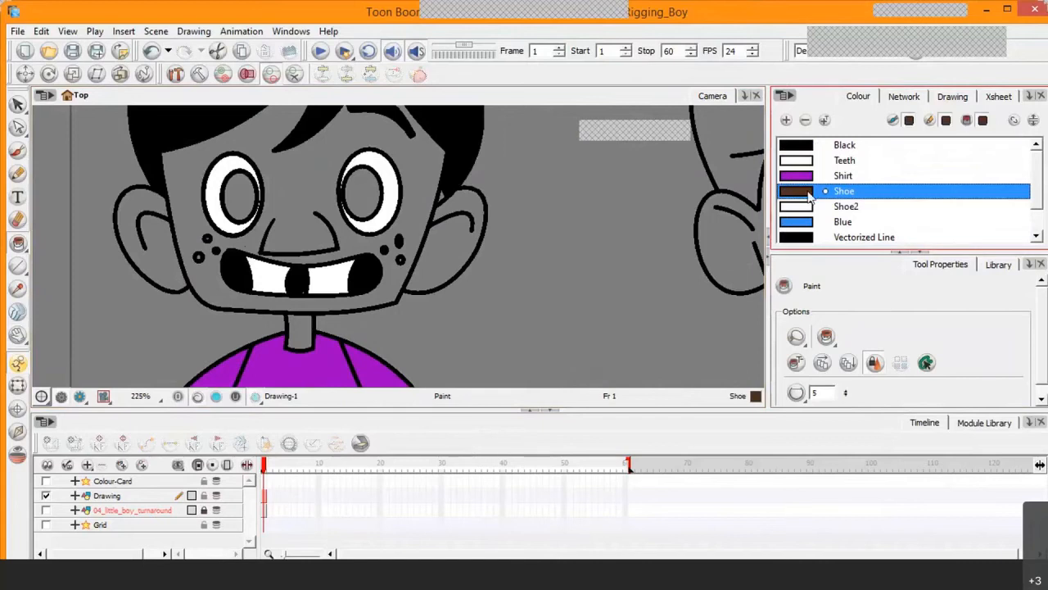
click(787, 121)
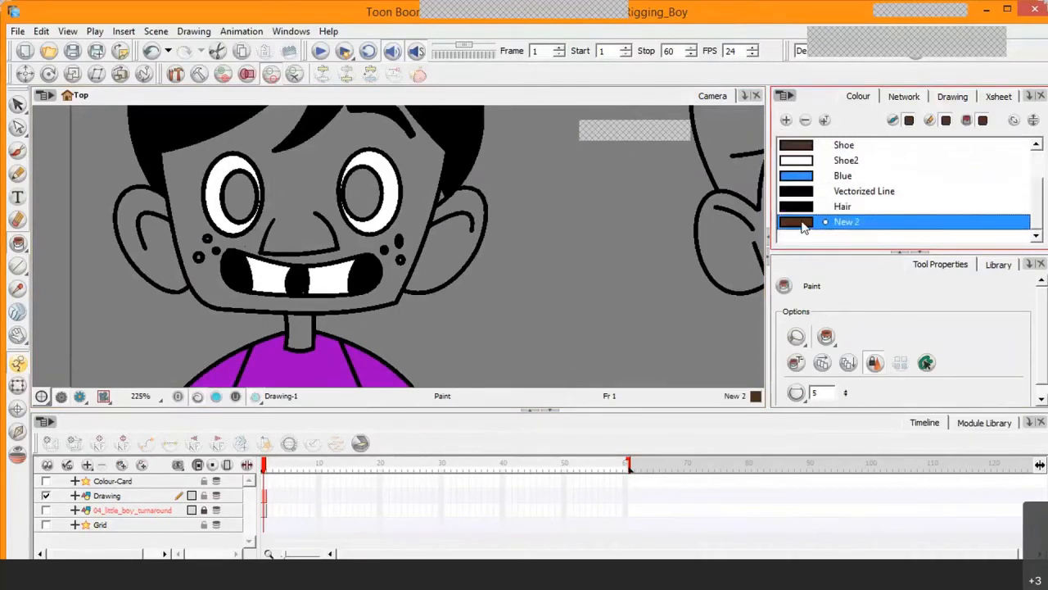
double_click(846, 222)
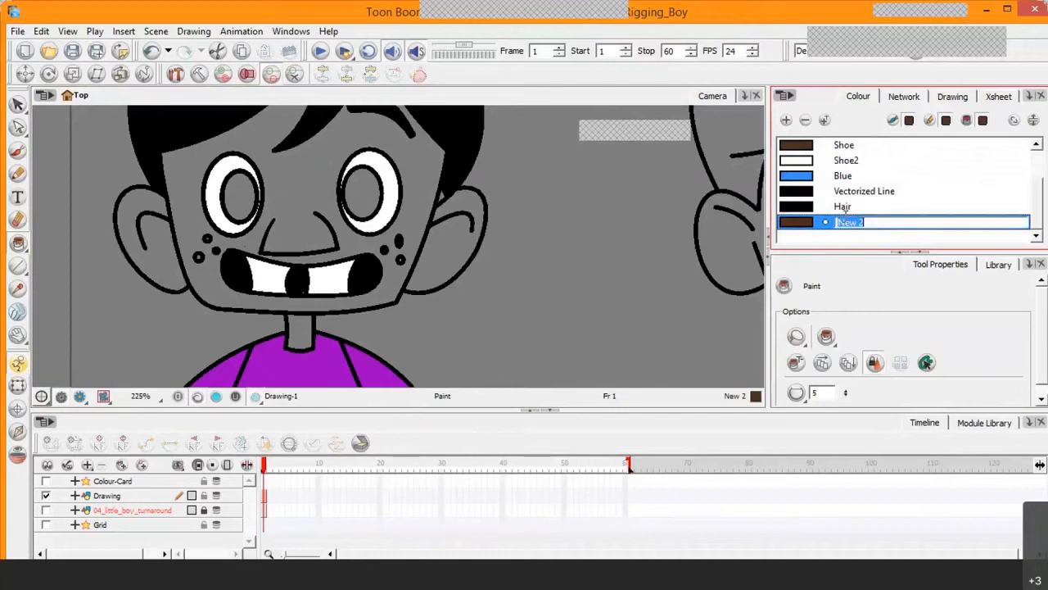
text(Pupil)
key(Tab)
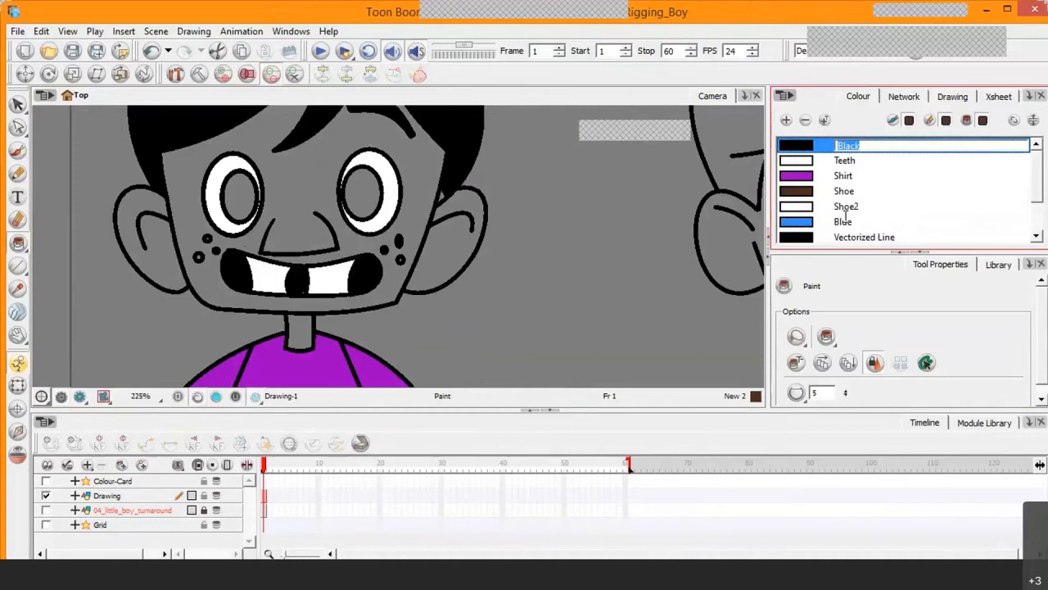
Change the Pupil swatch to the orange-brown from the recent colours and fill both pupils with it
scroll(1030, 188, down, 2)
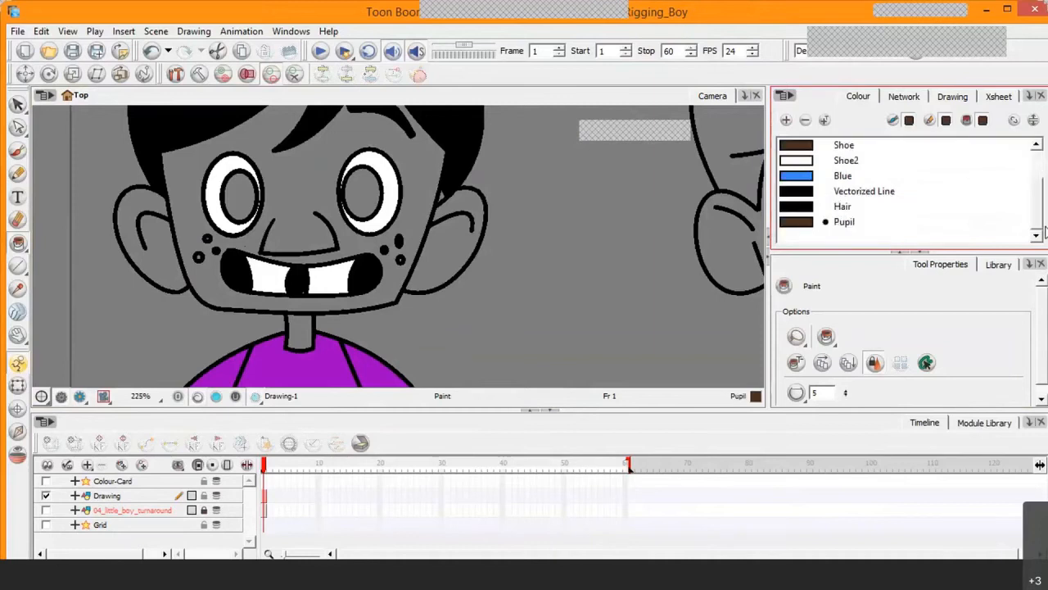
double_click(797, 222)
click(728, 184)
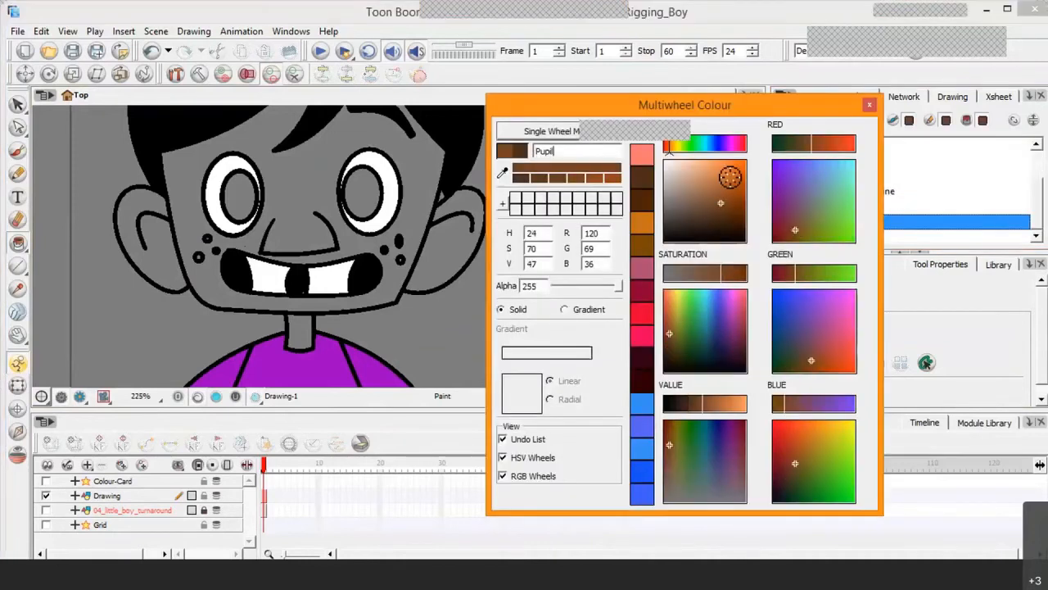
drag(729, 185, 730, 185)
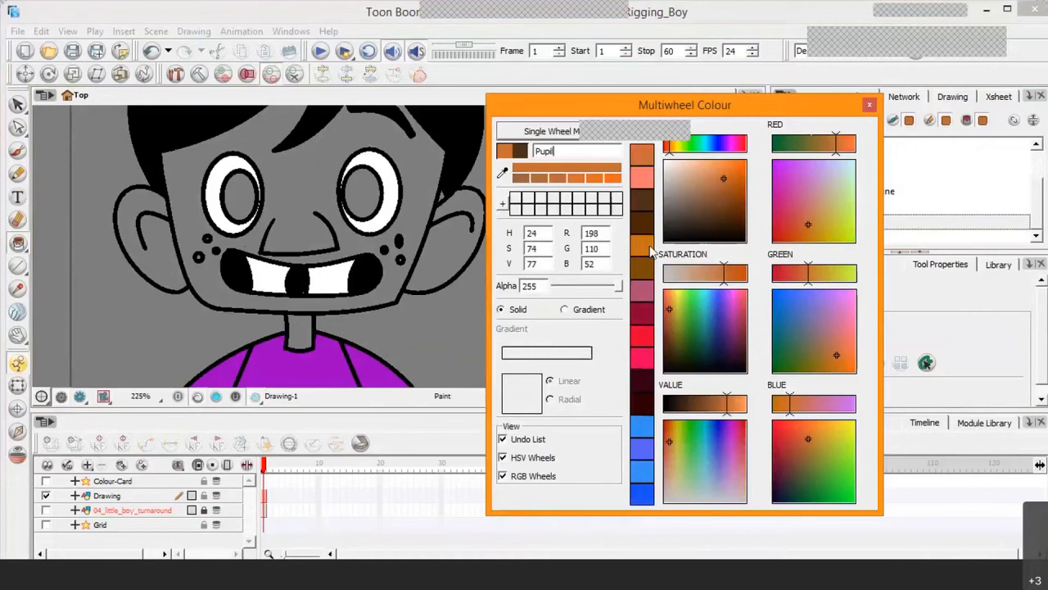
click(647, 244)
click(869, 105)
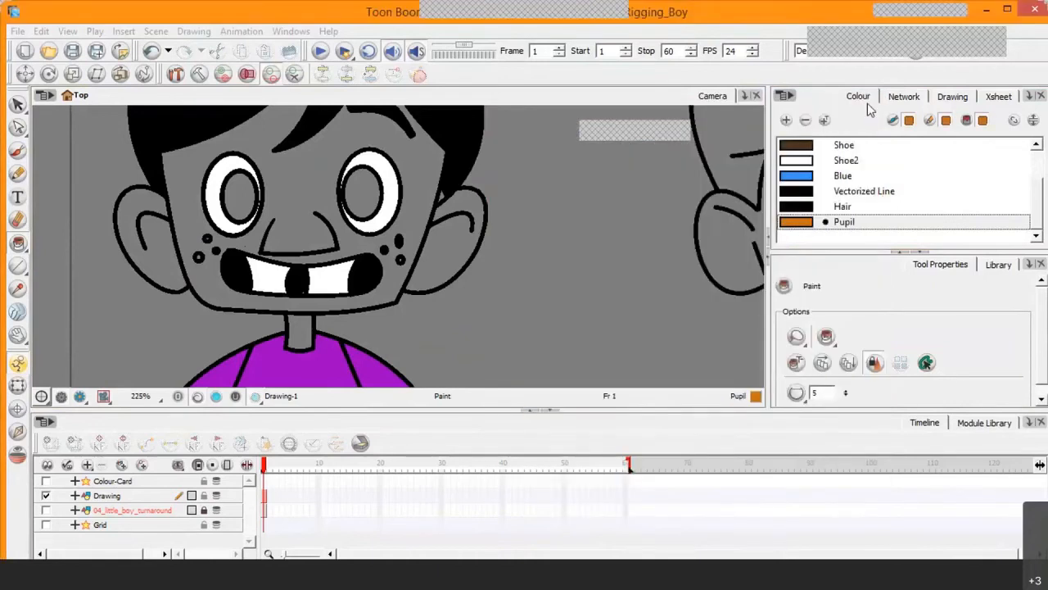
click(370, 197)
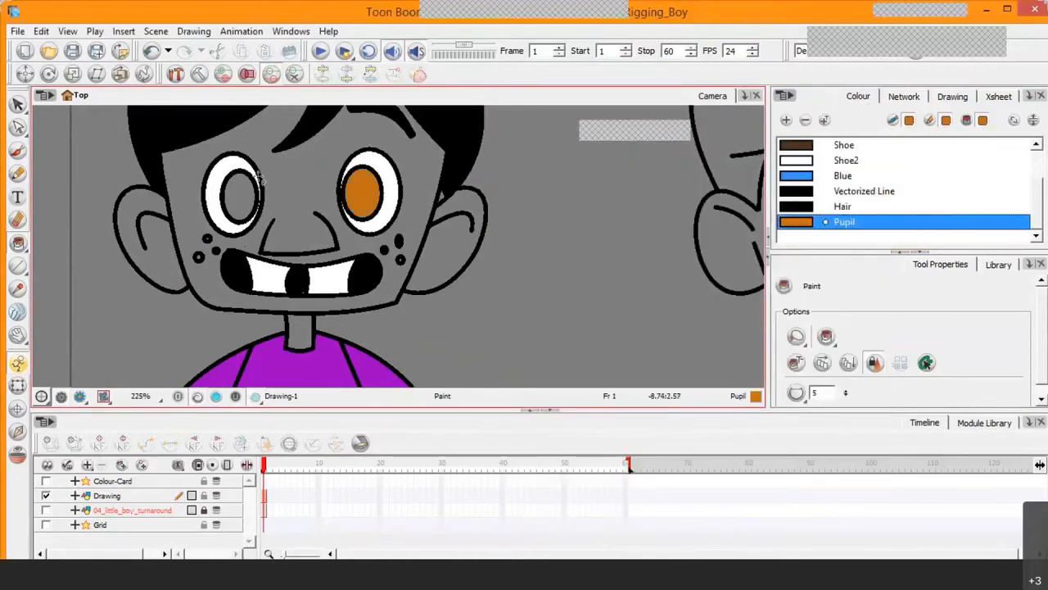
click(235, 184)
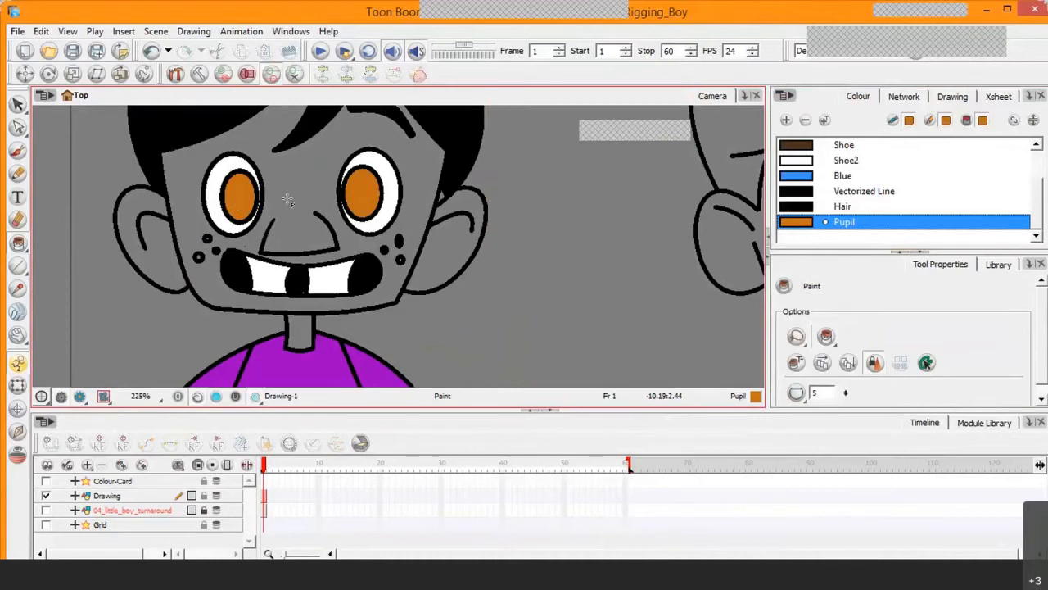
Repaint both pupils of the front-view boy with the black Hair swatch
click(808, 207)
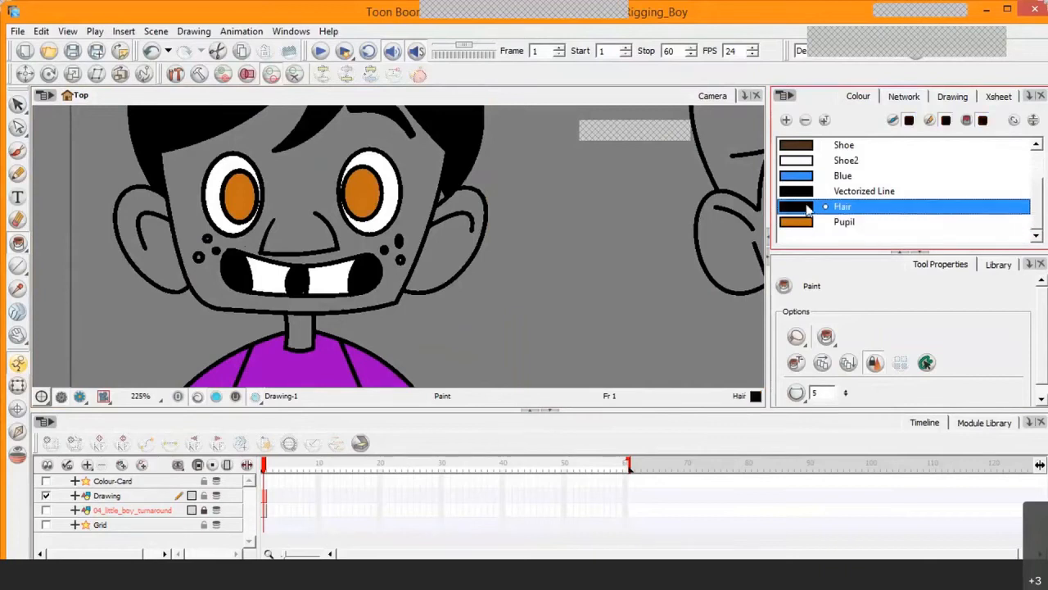
click(362, 190)
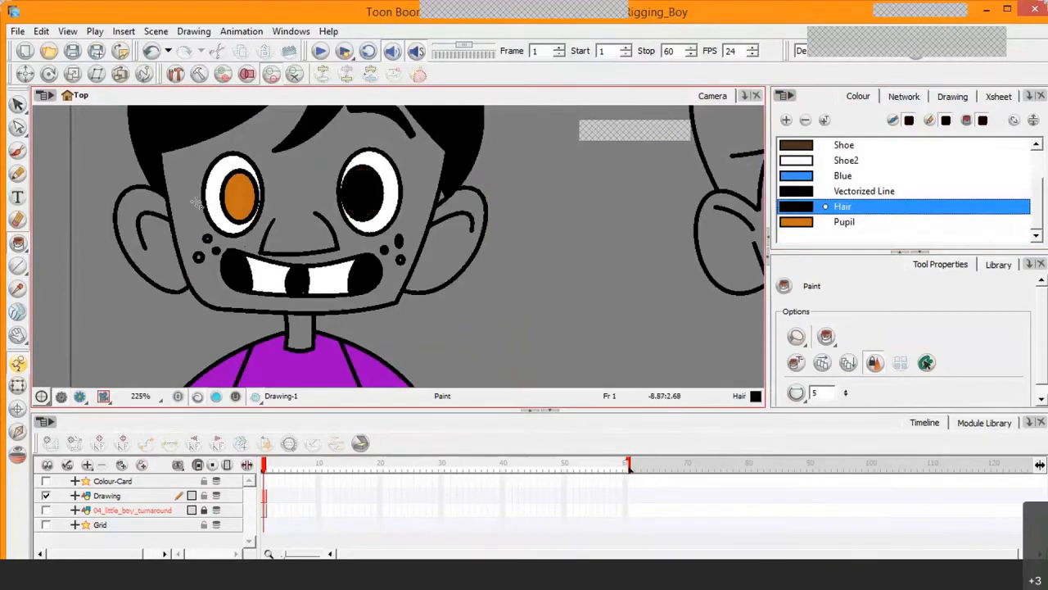
click(241, 199)
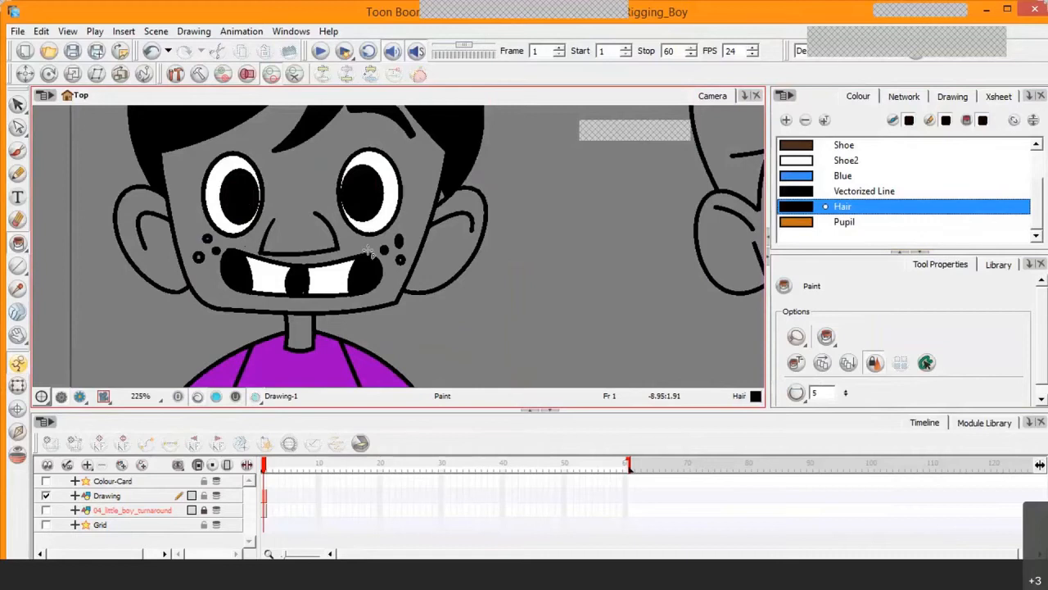
key(1)
key(1)
key(1)
scroll(368, 250, up, 5)
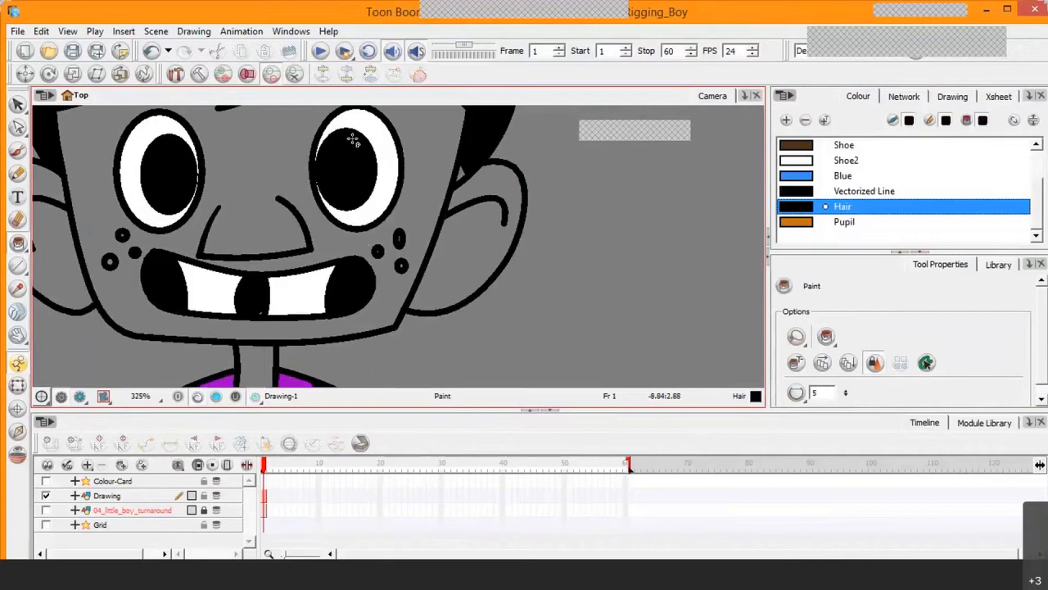
scroll(173, 152, down, 1)
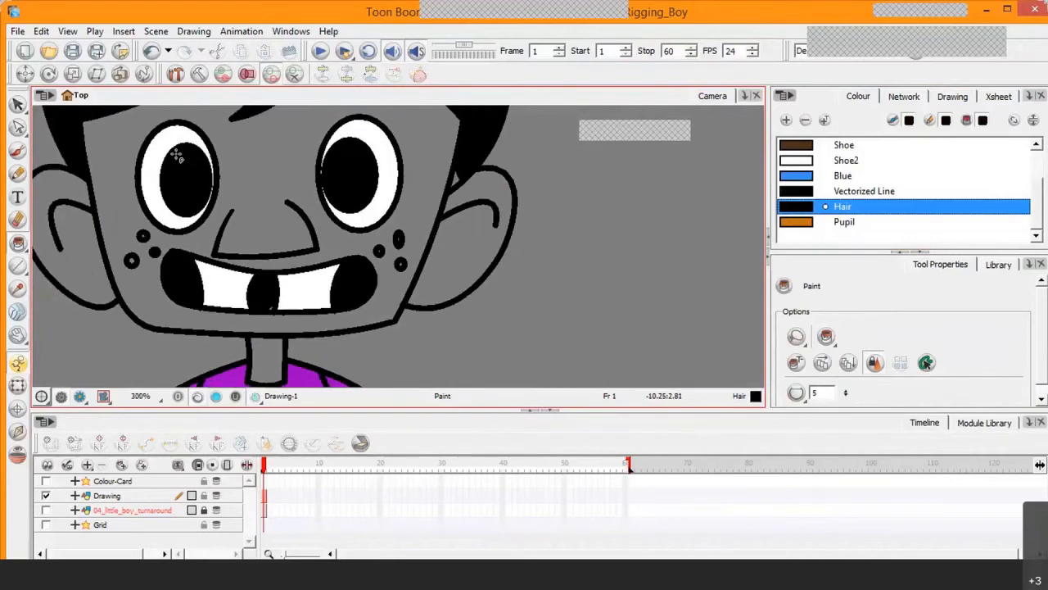
scroll(176, 156, down, 3)
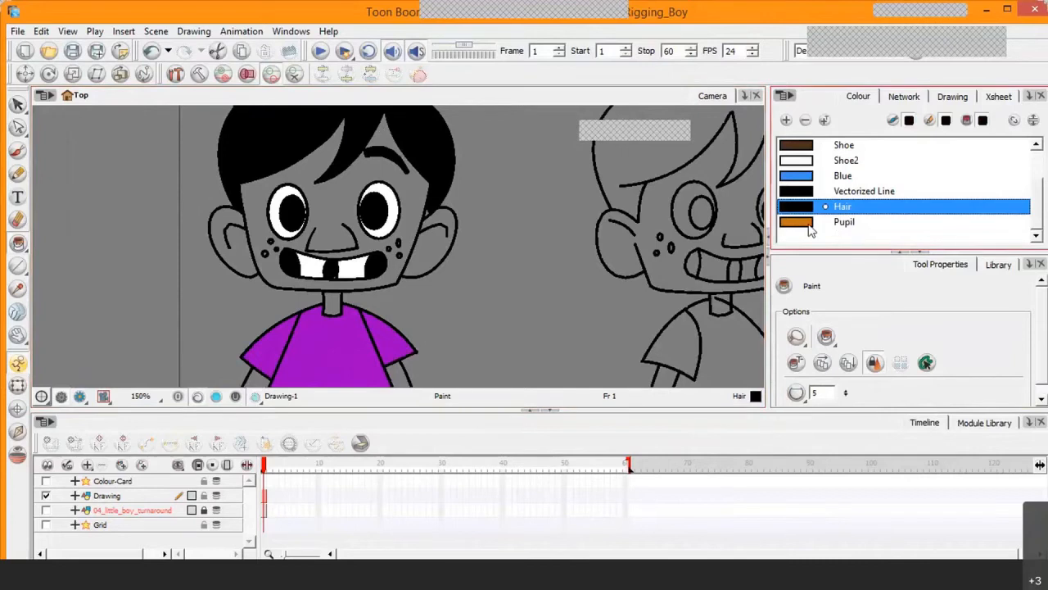
Change the colour of the Pupil swatch from the palette to solid black
click(808, 223)
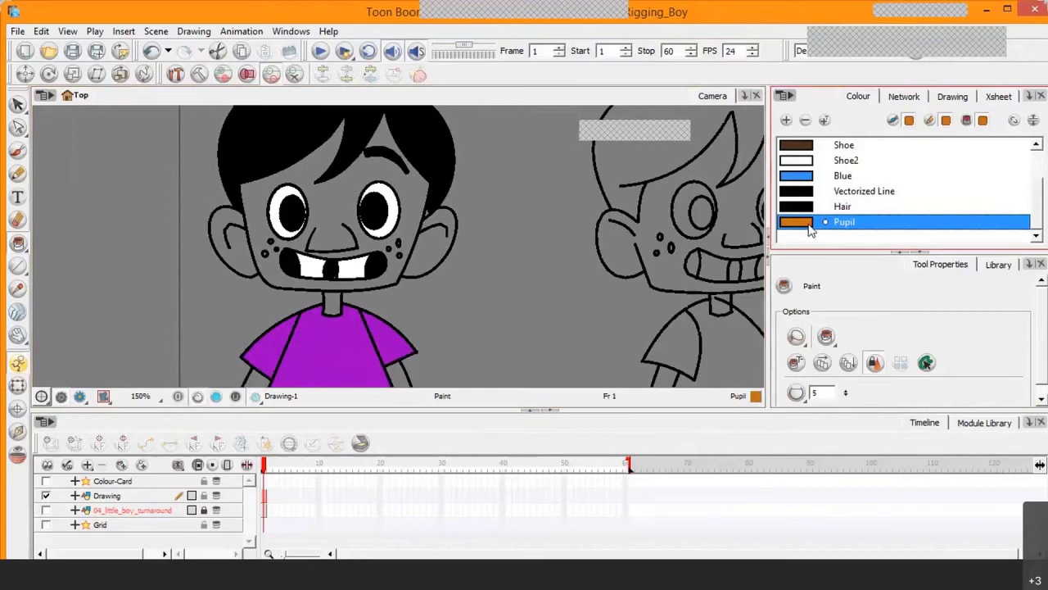
double_click(808, 228)
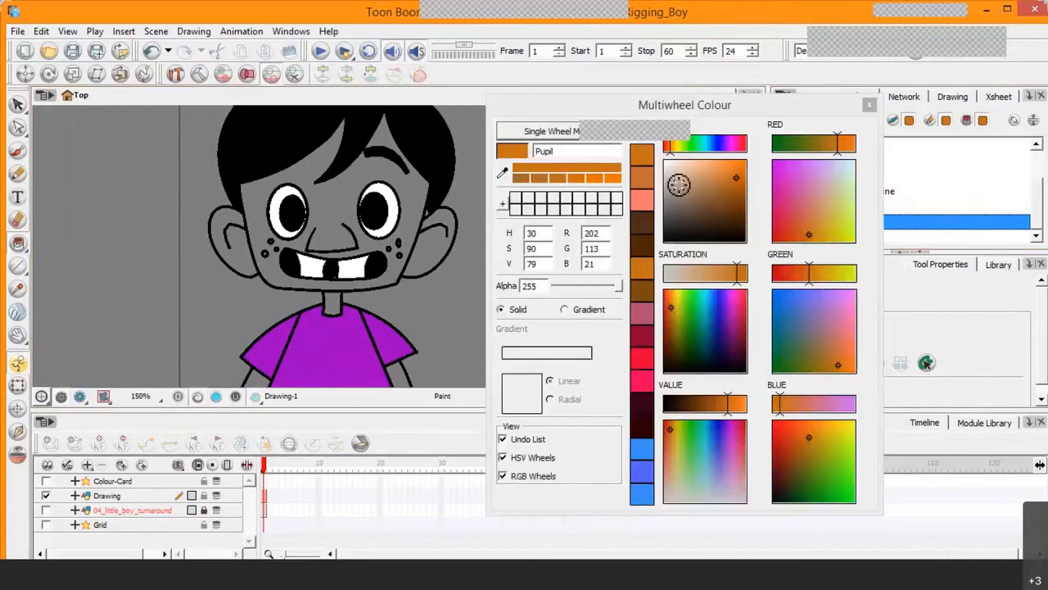
click(869, 105)
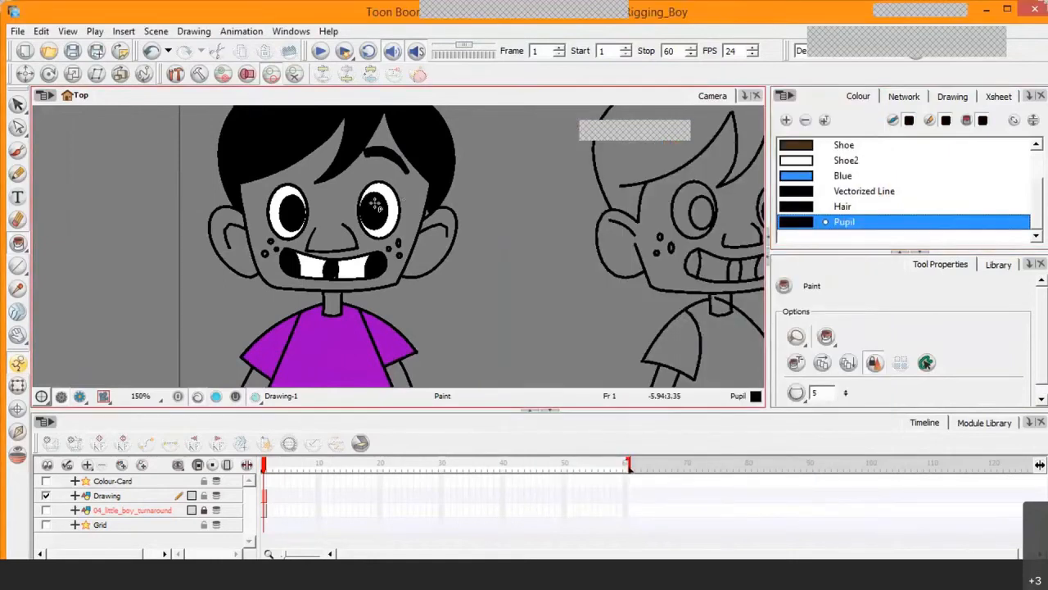
scroll(295, 213, down, 2)
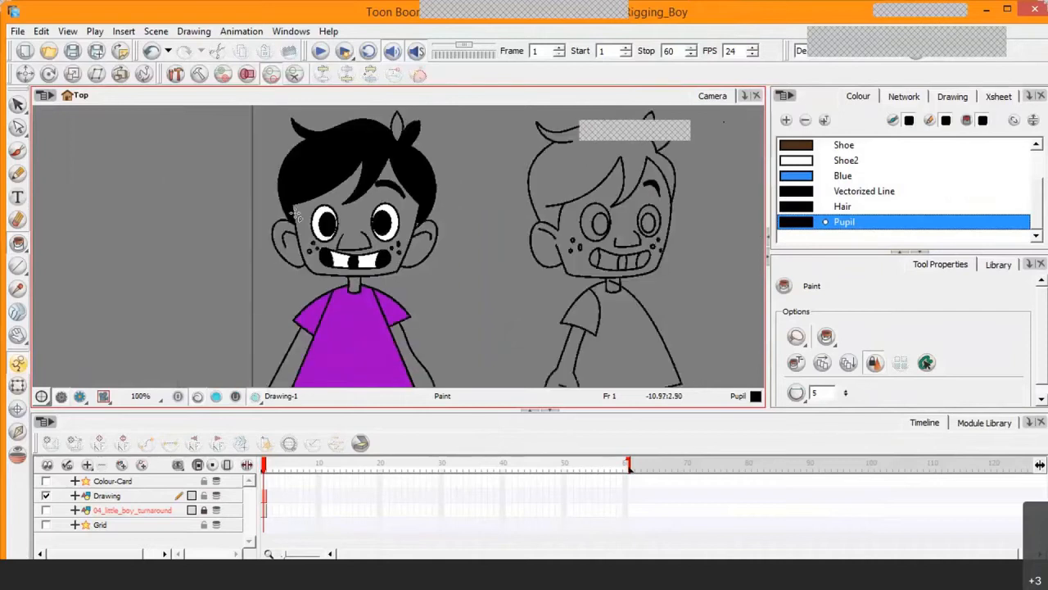
scroll(296, 214, up, 1)
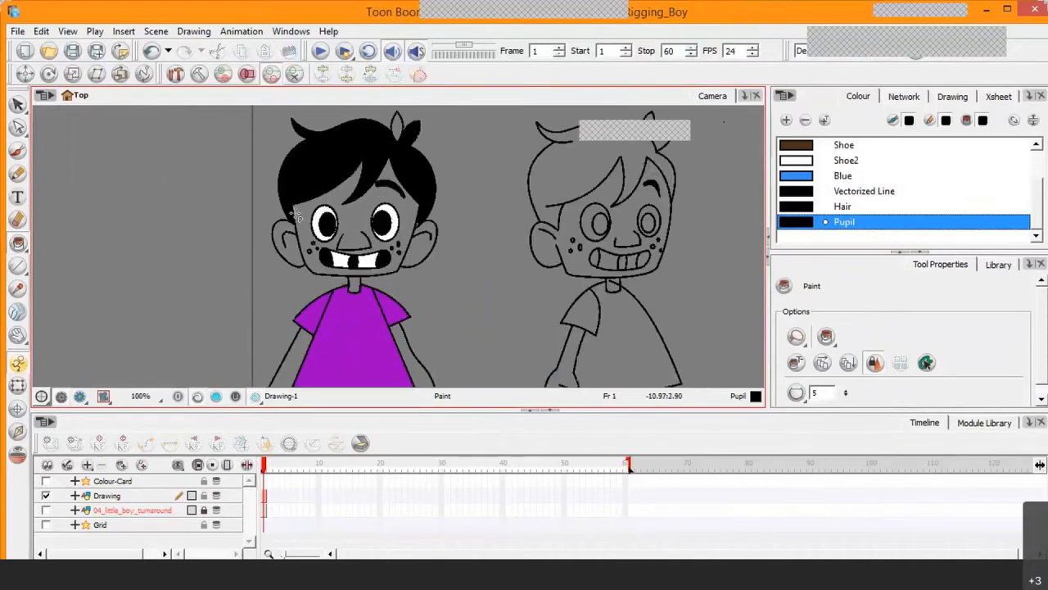
scroll(296, 214, up, 1)
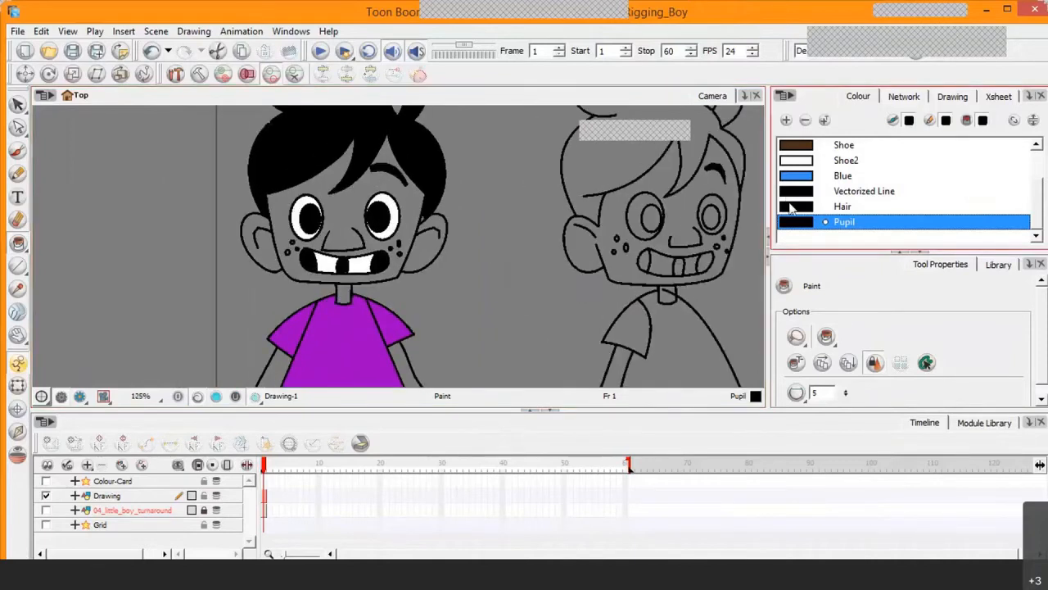
Fill the unpainted hair tuft on top of the front-view boy's head with the Hair swatch
click(790, 209)
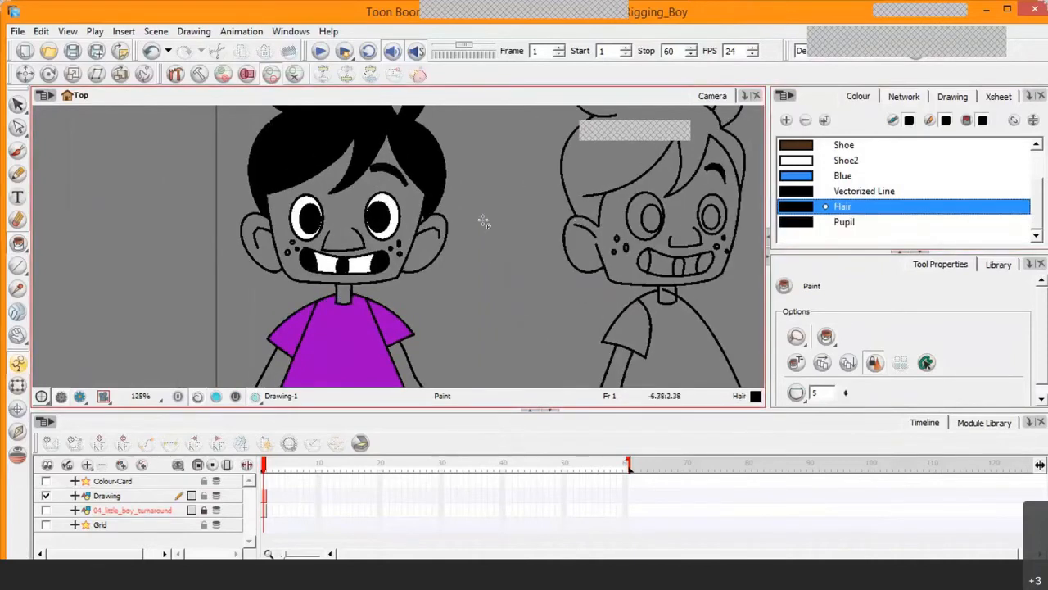
click(17, 334)
drag(258, 191, 241, 320)
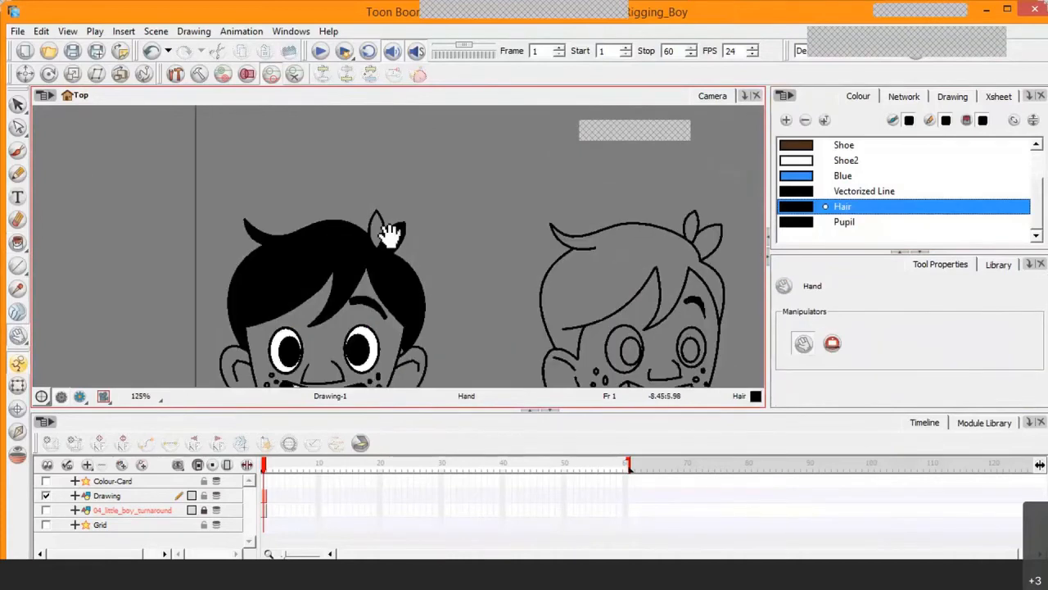
click(18, 243)
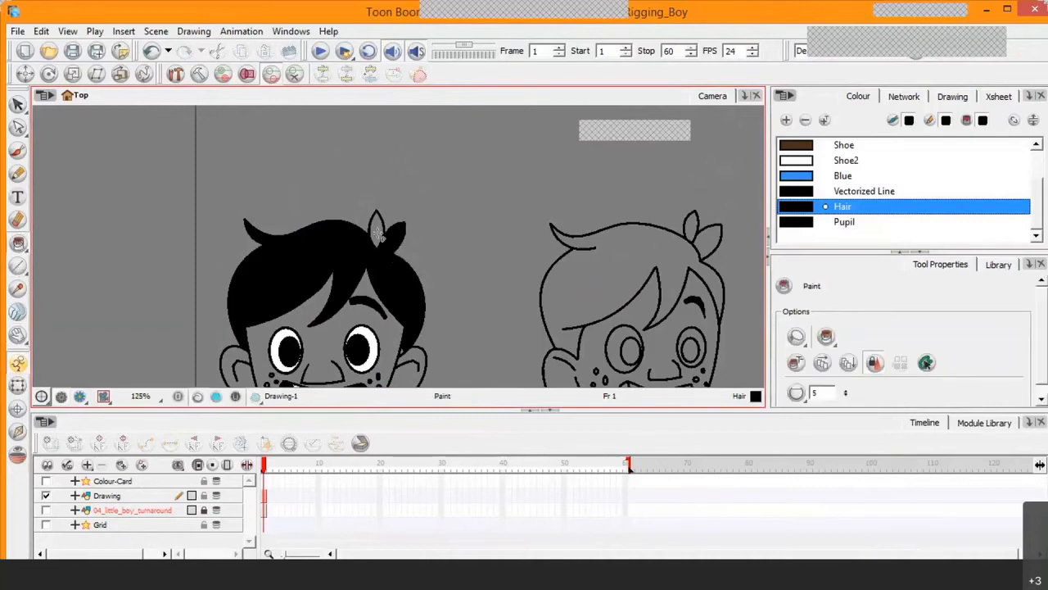
scroll(378, 234, down, 3)
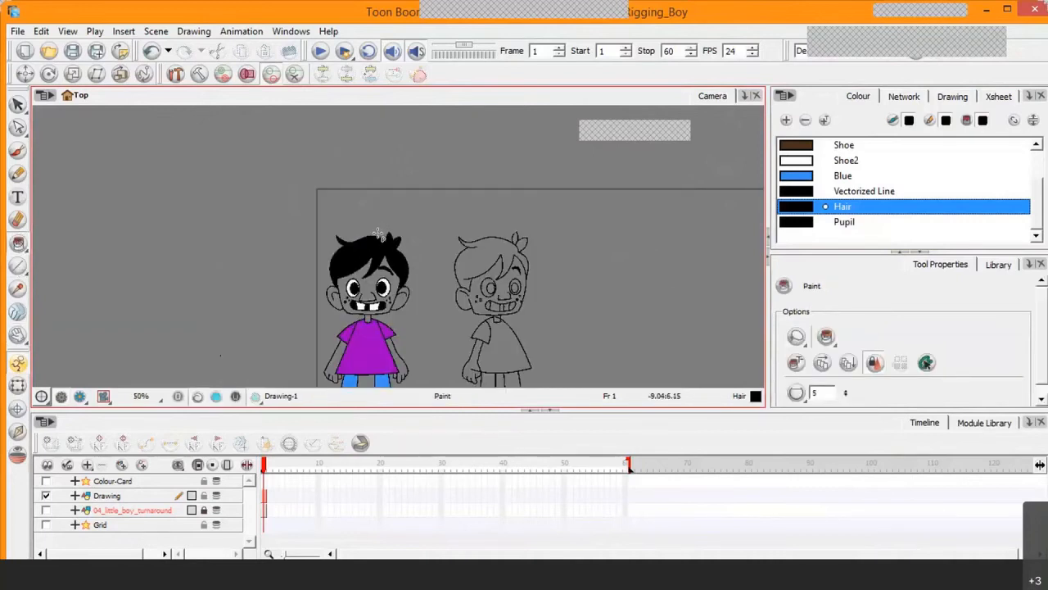
click(18, 336)
scroll(319, 231, up, 2)
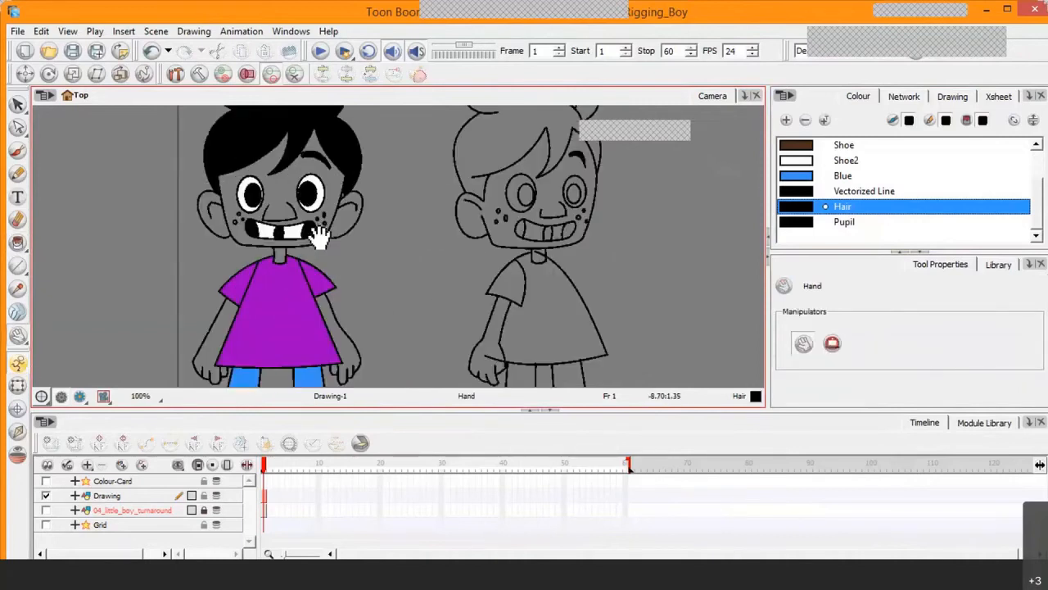
scroll(318, 236, up, 1)
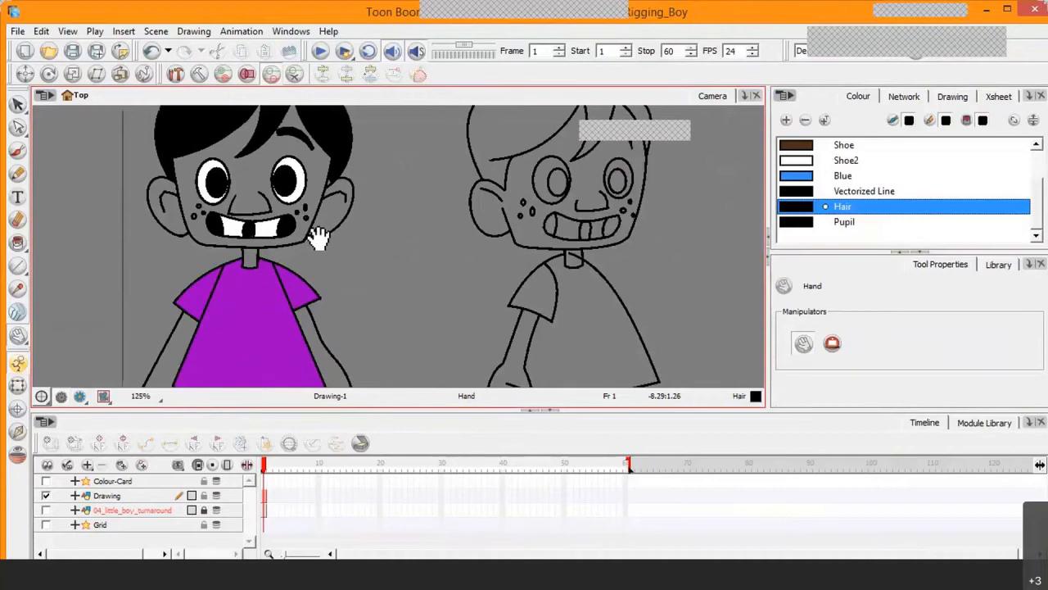
drag(330, 264, 438, 303)
scroll(439, 303, down, 1)
scroll(439, 302, down, 1)
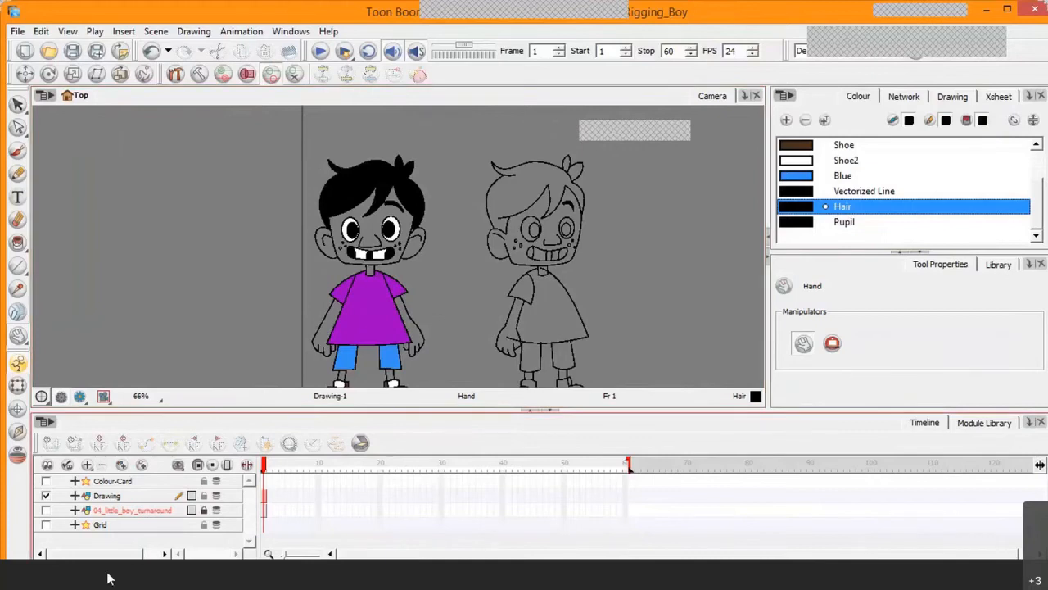
Switch to Chrome and open the SchemeColor Dark Skin Tones Color Scheme result from the "dark skin rgb values" search
click(169, 584)
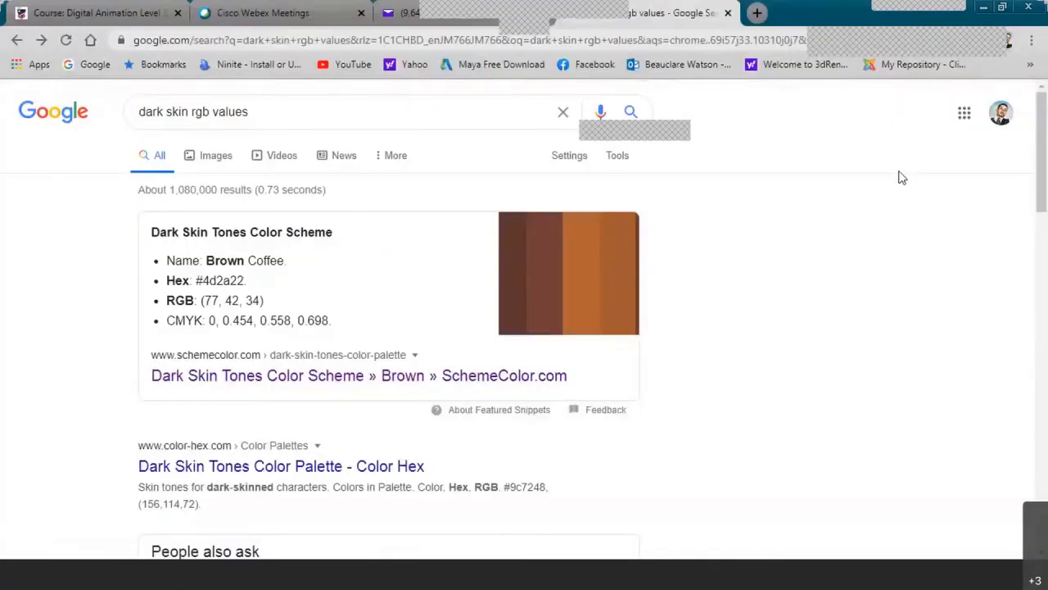
click(521, 65)
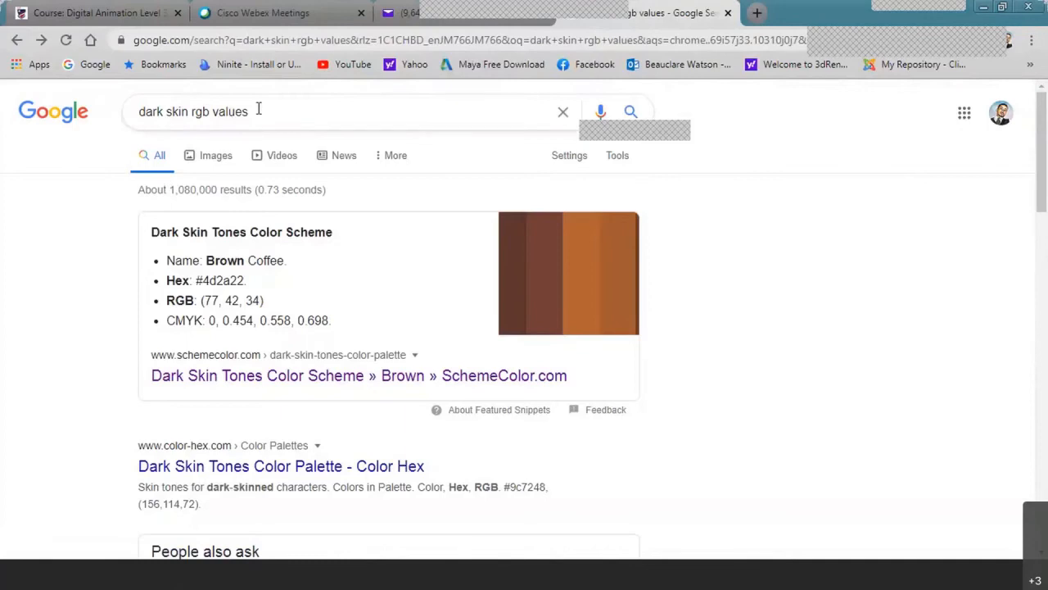
triple_click(135, 112)
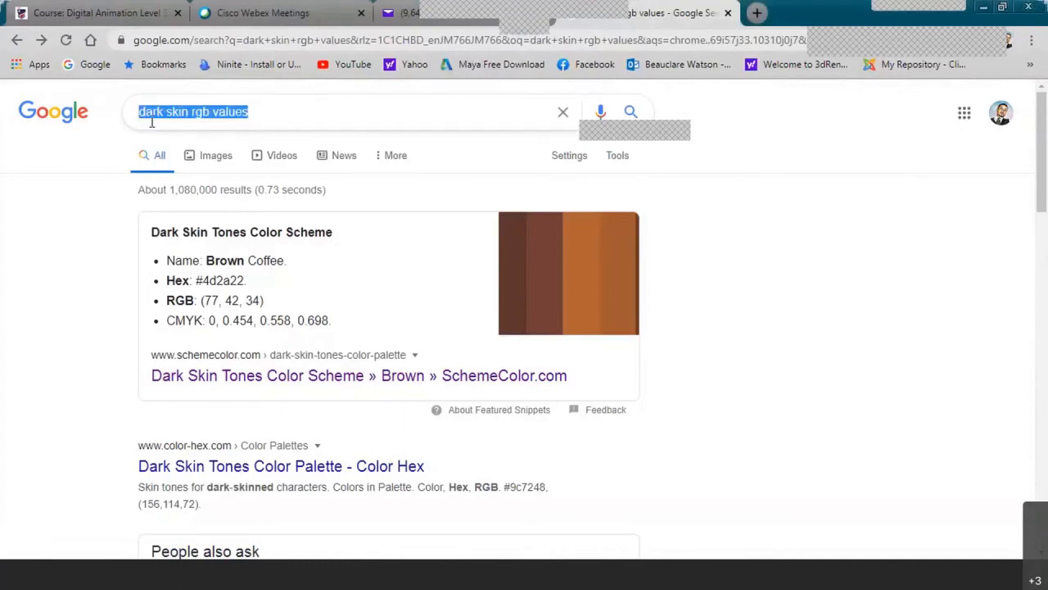
click(274, 113)
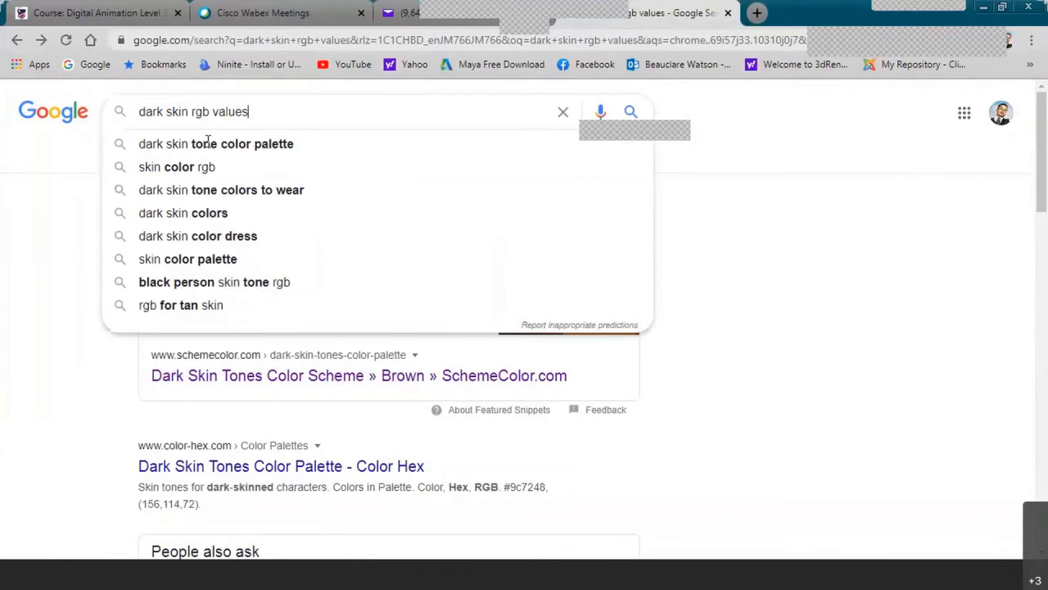
click(37, 261)
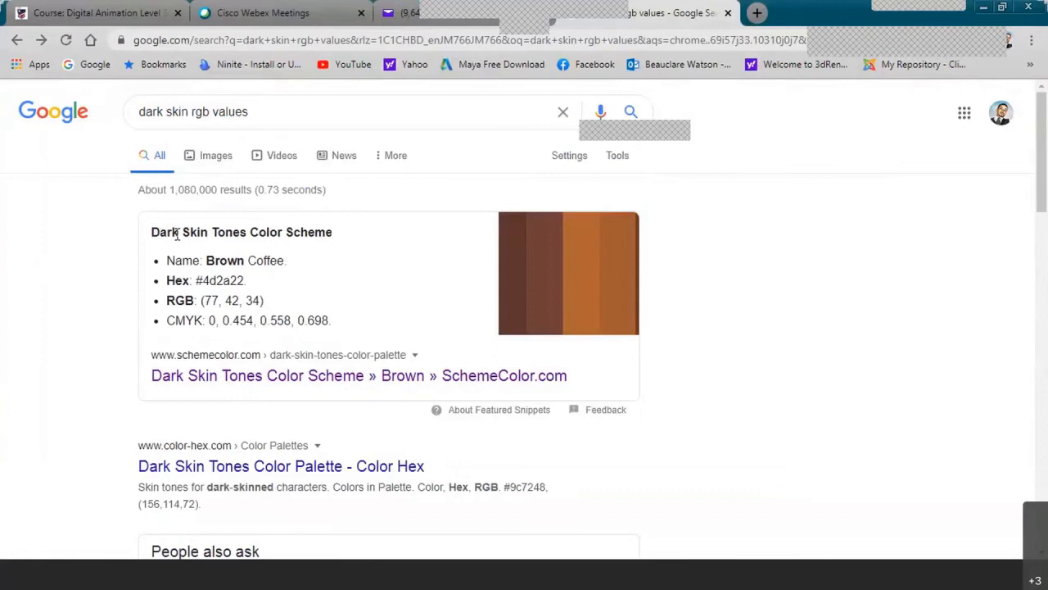
scroll(172, 240, down, 1)
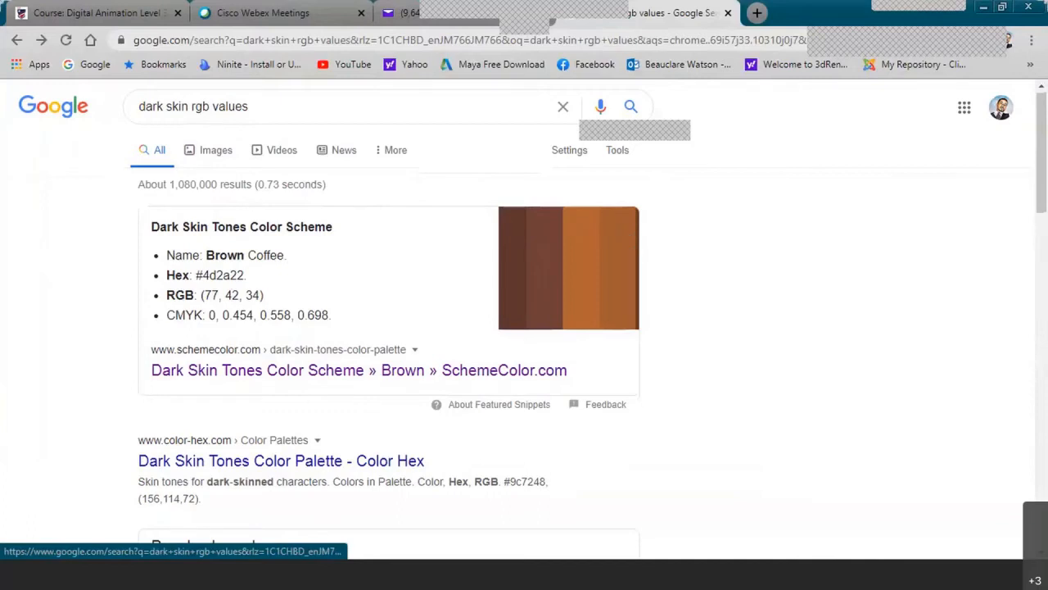
click(236, 372)
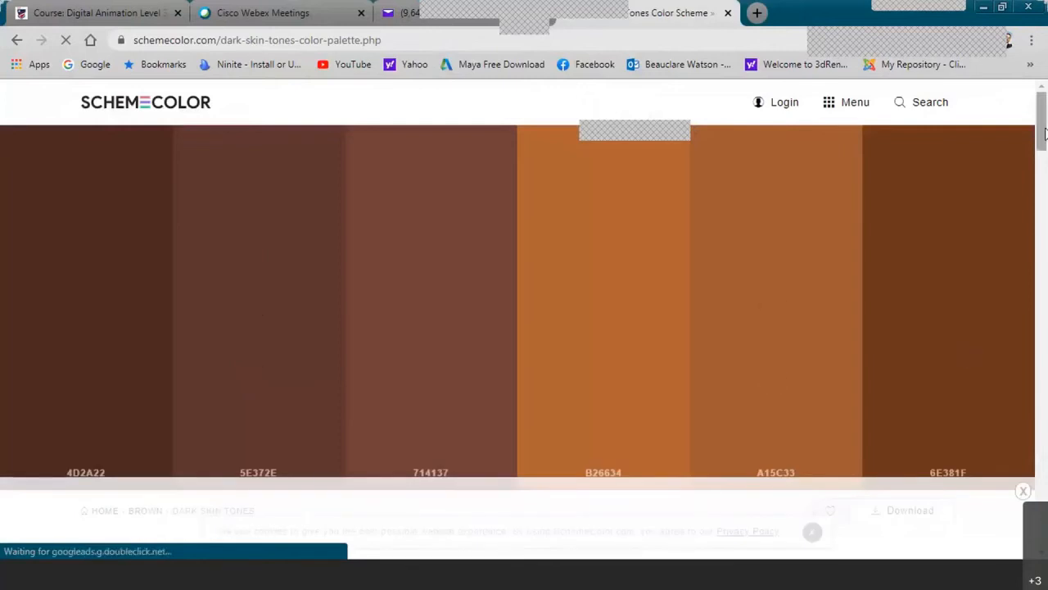
Examine the colour table of the dark skin tones palette for the RGB values of the Bole colour
drag(1045, 133, 1045, 221)
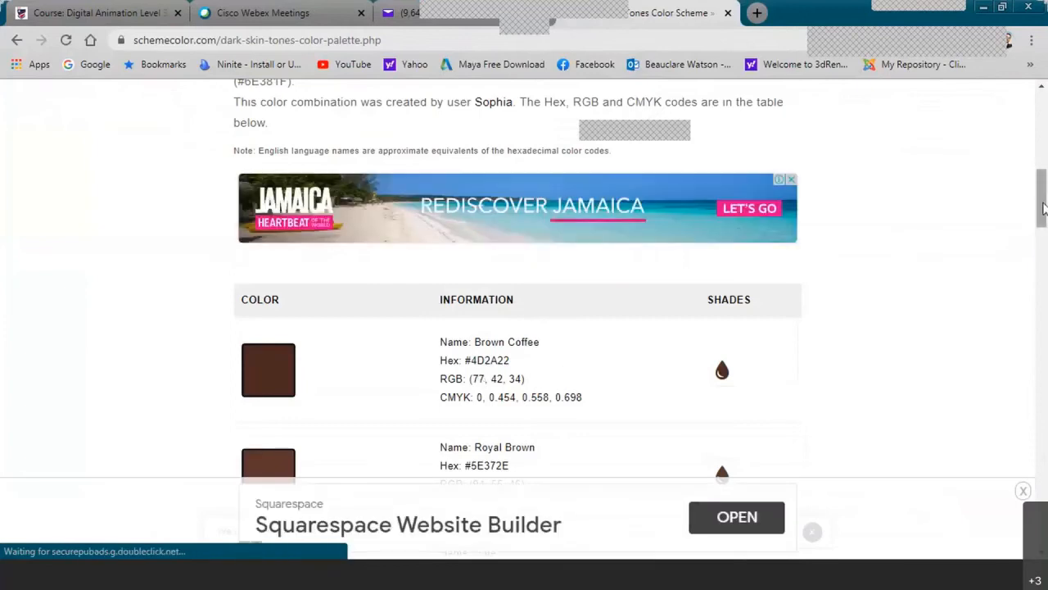
scroll(662, 206, down, 2)
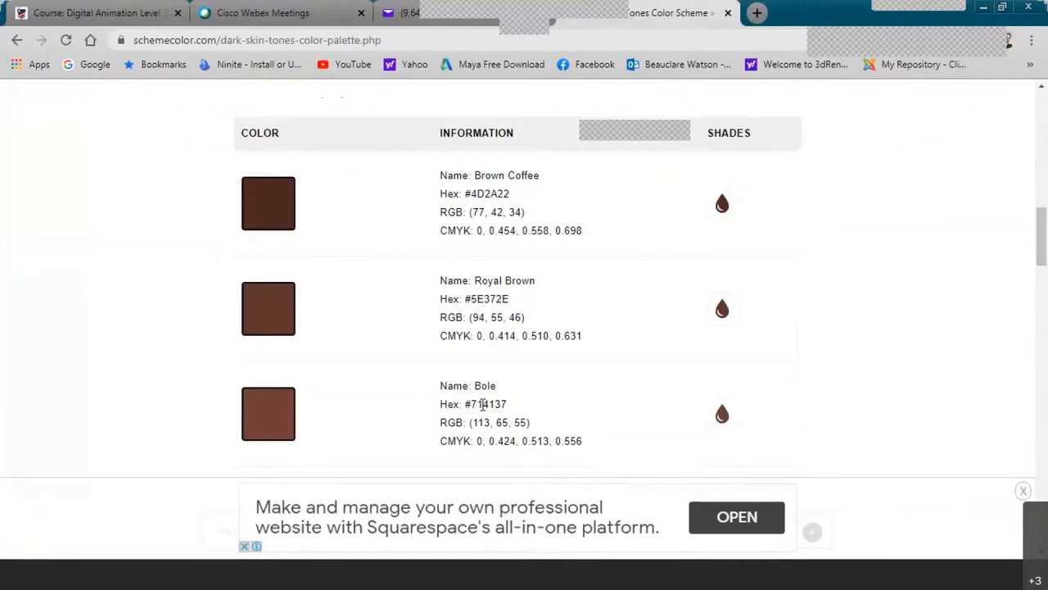
mouse_move(1045, 262)
mouse_down()
mouse_move(1044, 303)
mouse_move(1040, 270)
mouse_up()
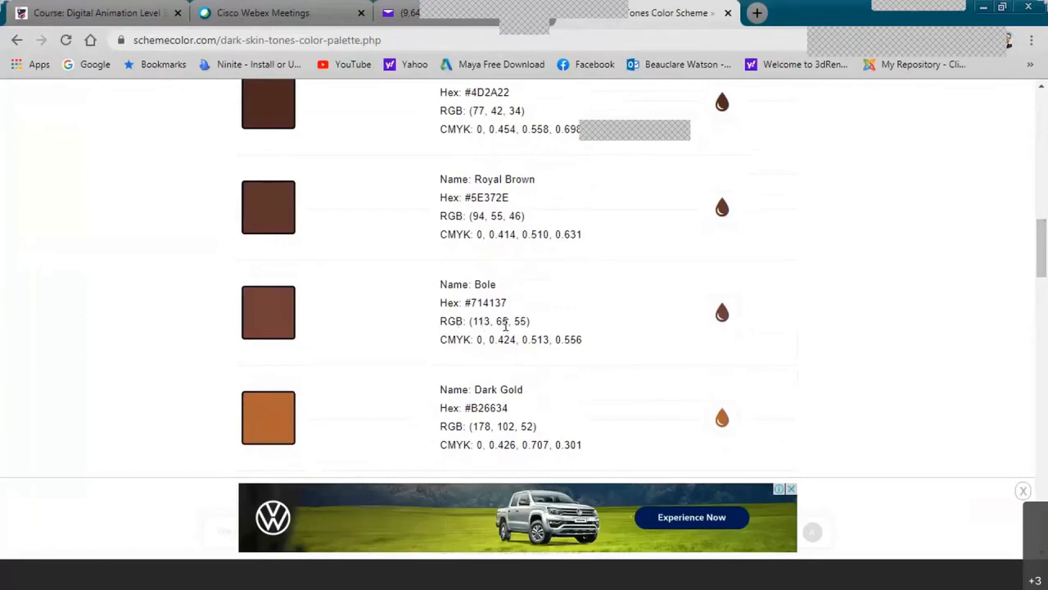
drag(531, 321, 436, 332)
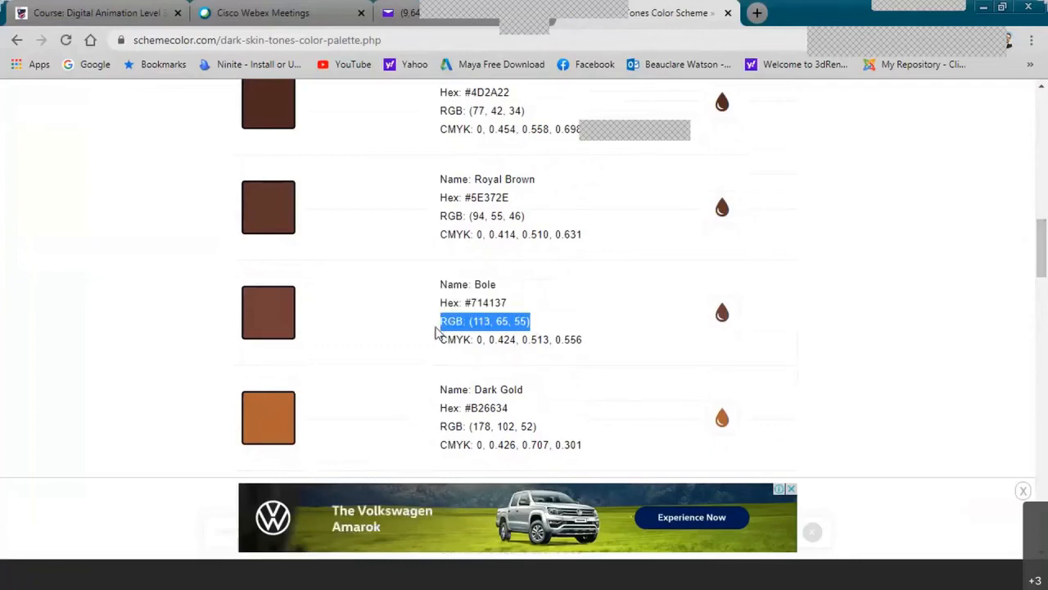
click(587, 309)
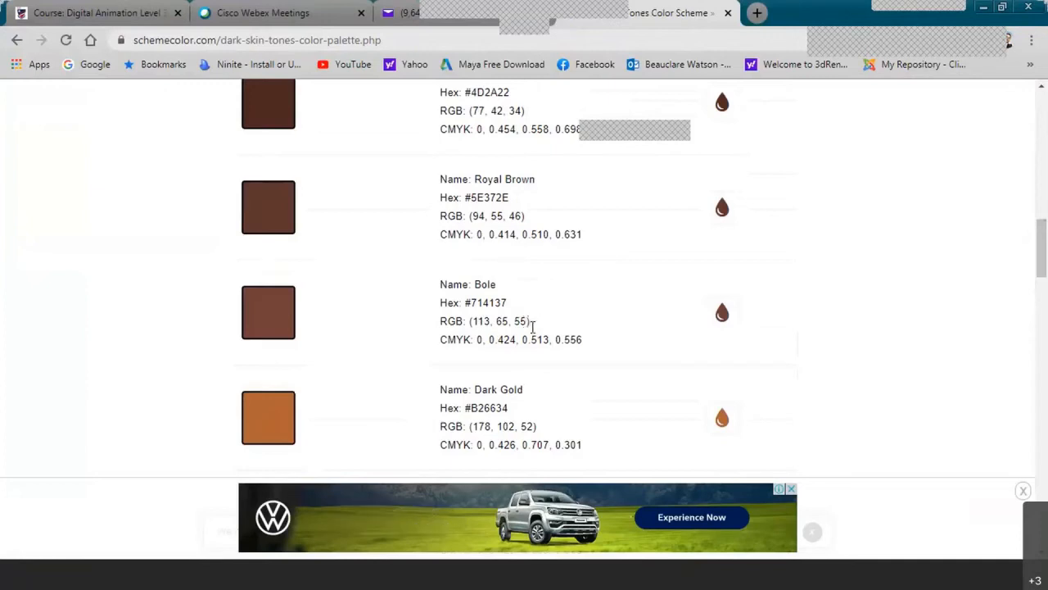
Switch back to Toon Boom Harmony and add a new palette swatch based on the Teeth colour
click(860, 584)
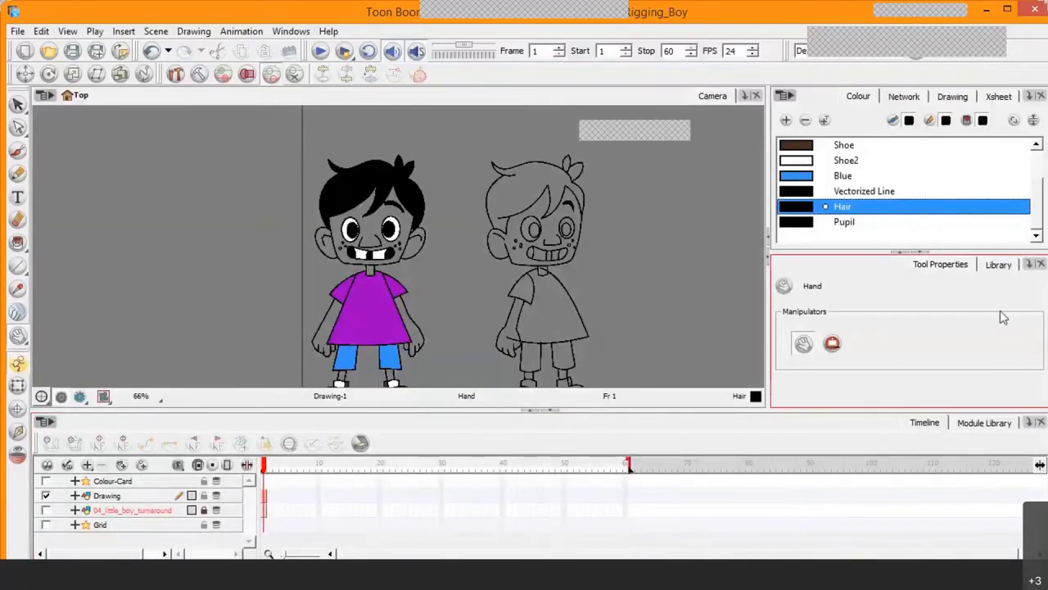
drag(1038, 216, 1039, 176)
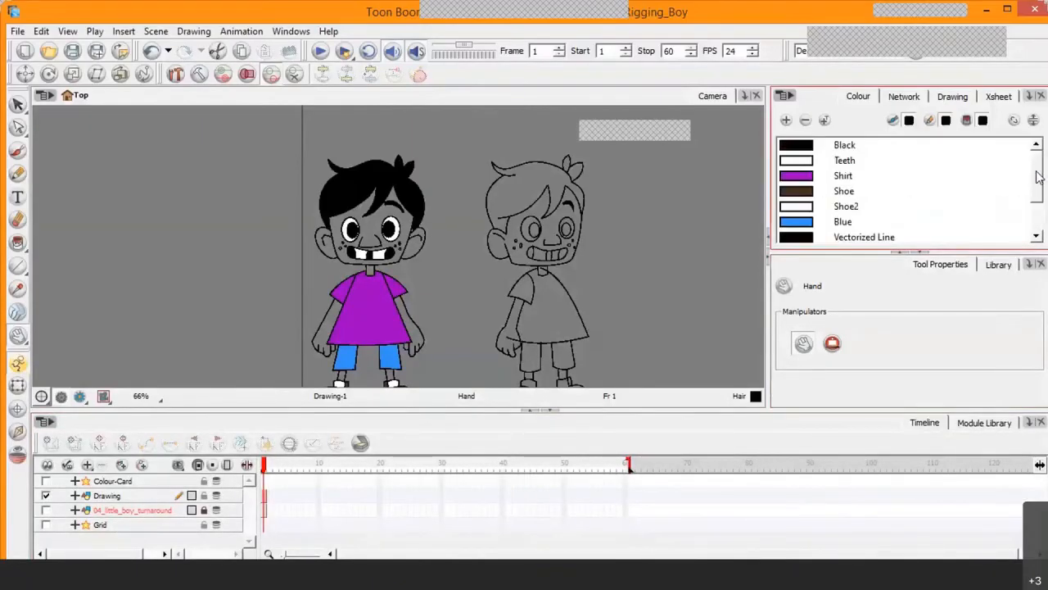
click(796, 163)
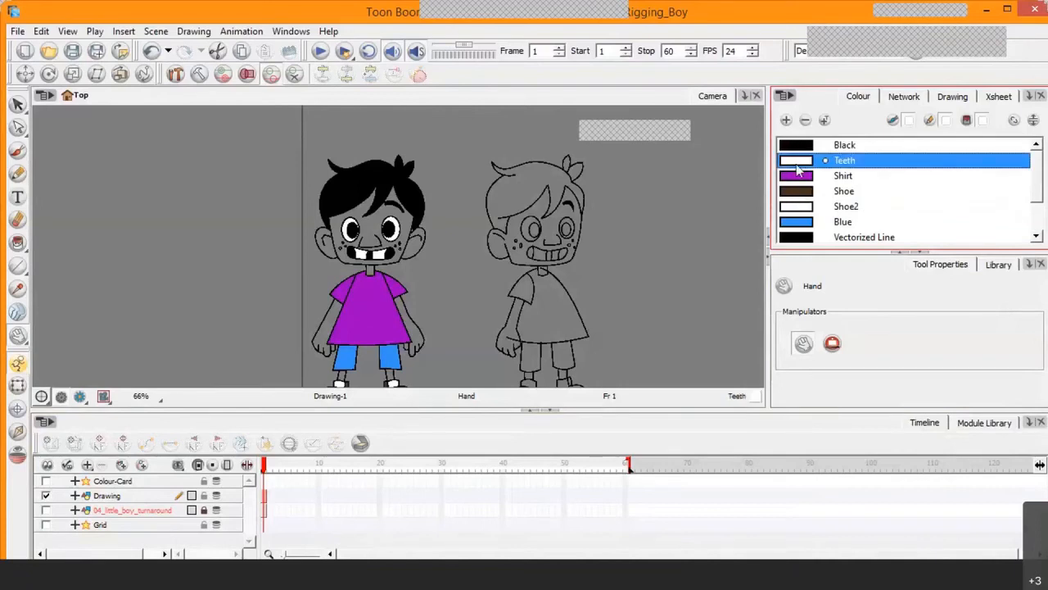
click(786, 120)
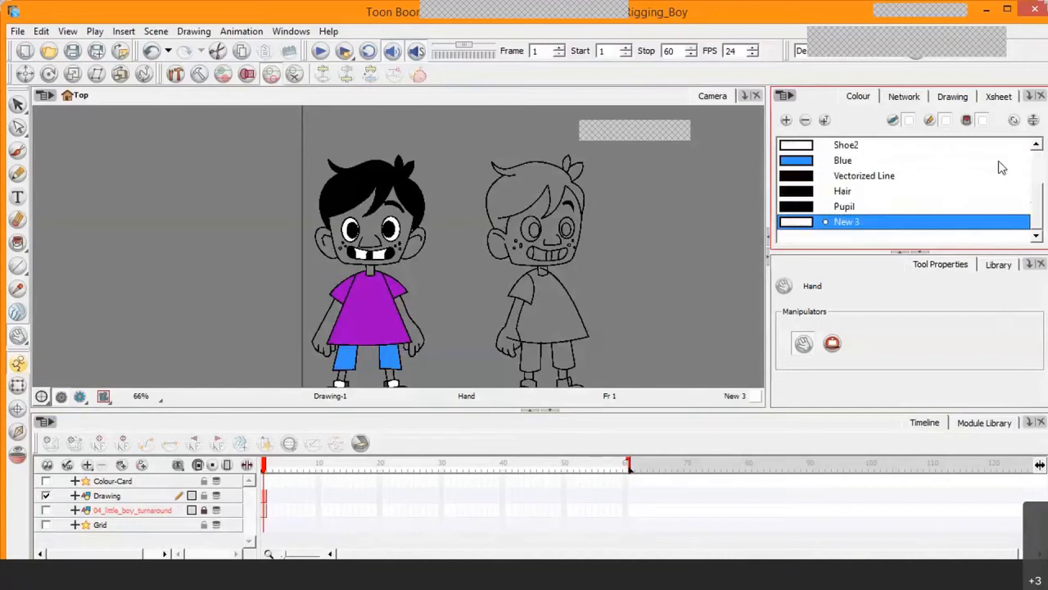
Set the new swatch's colour to RGB 113, 65, 55 and check it against the Bole entry in Chrome
double_click(803, 223)
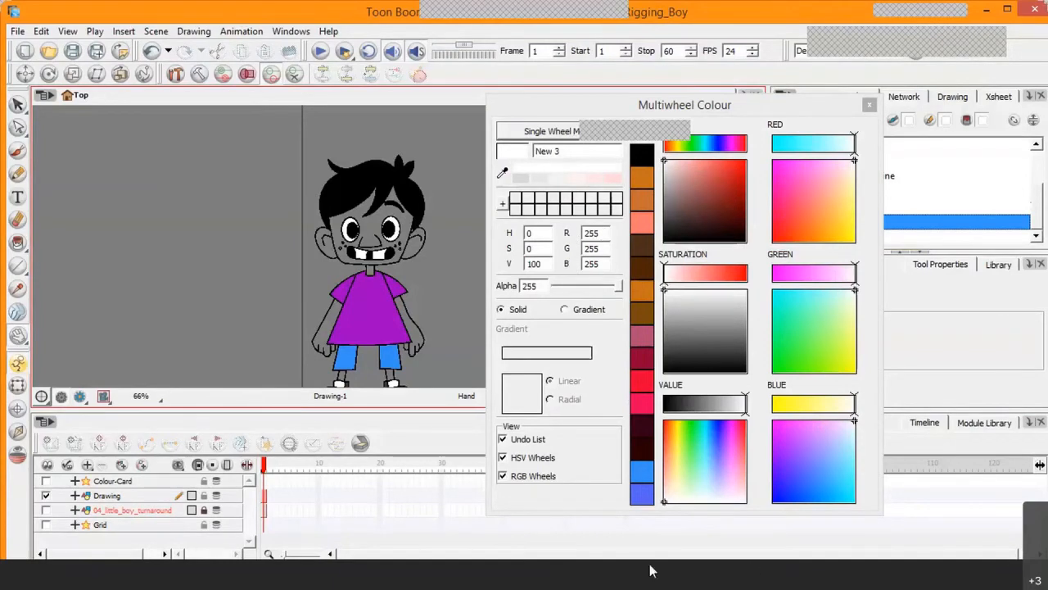
click(158, 583)
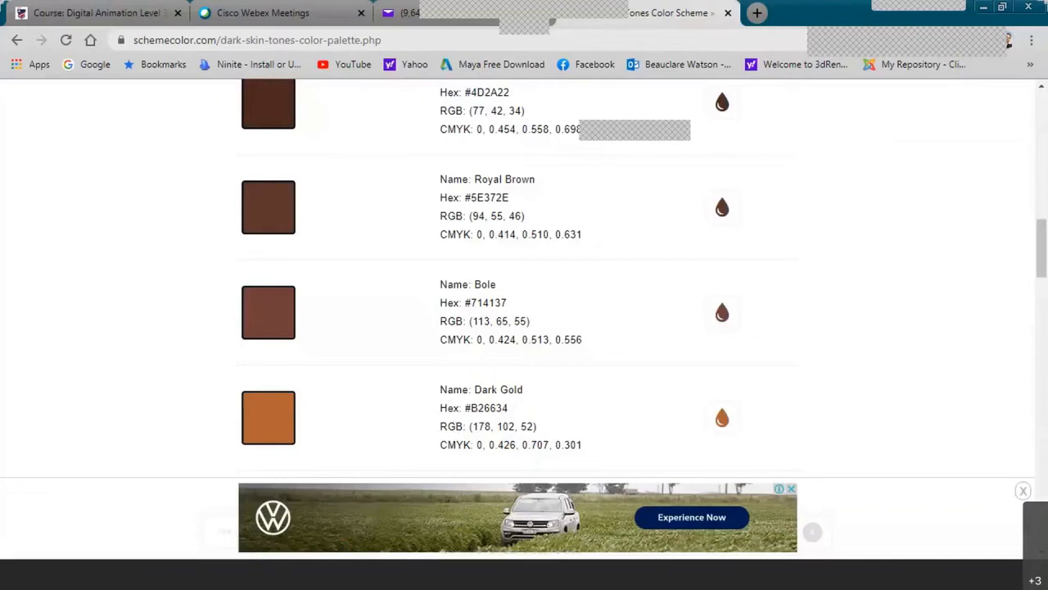
click(853, 573)
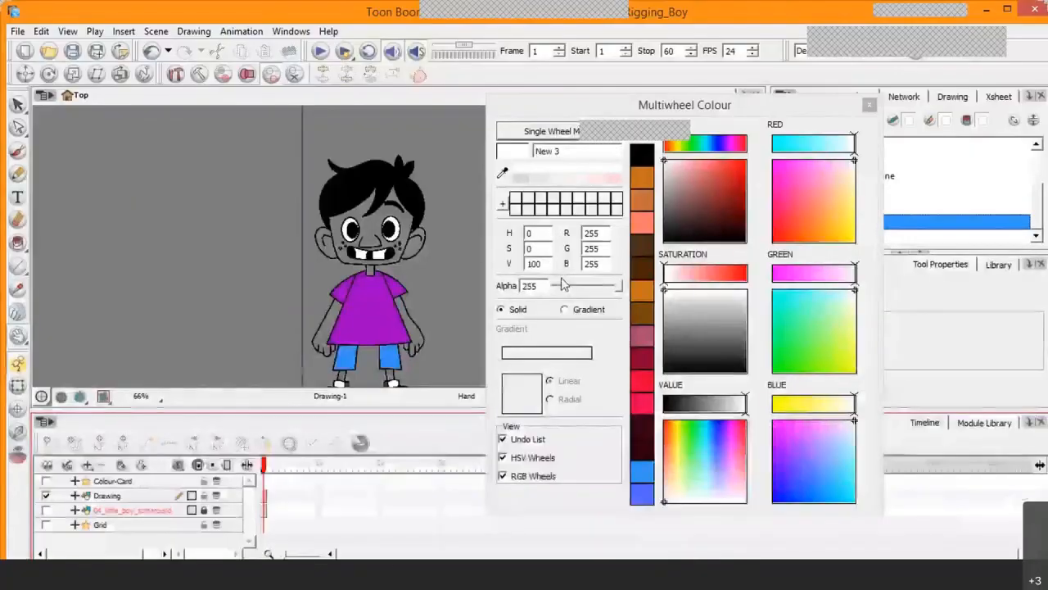
double_click(600, 233)
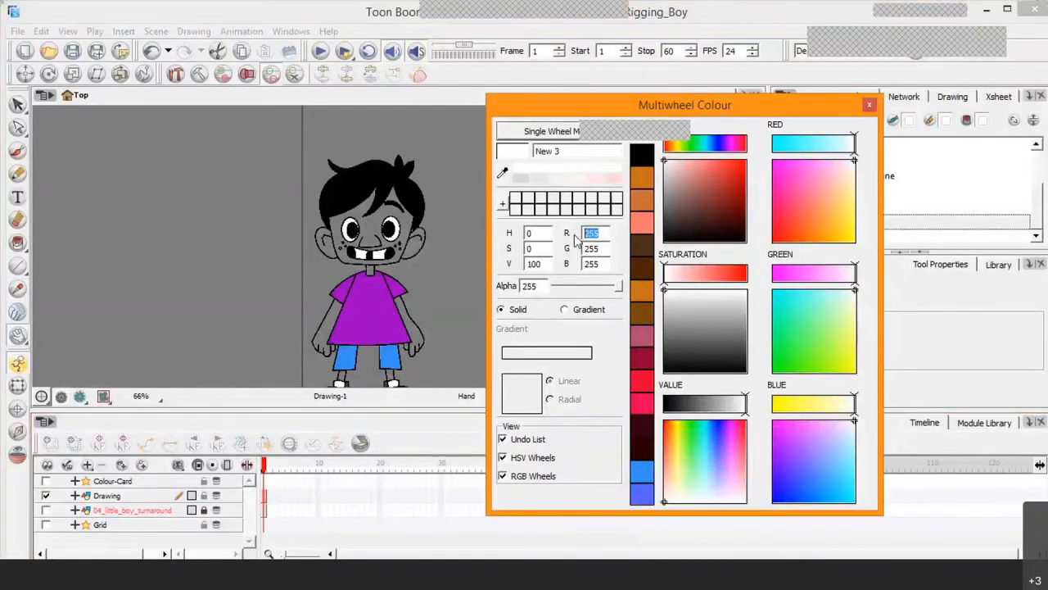
text(113)
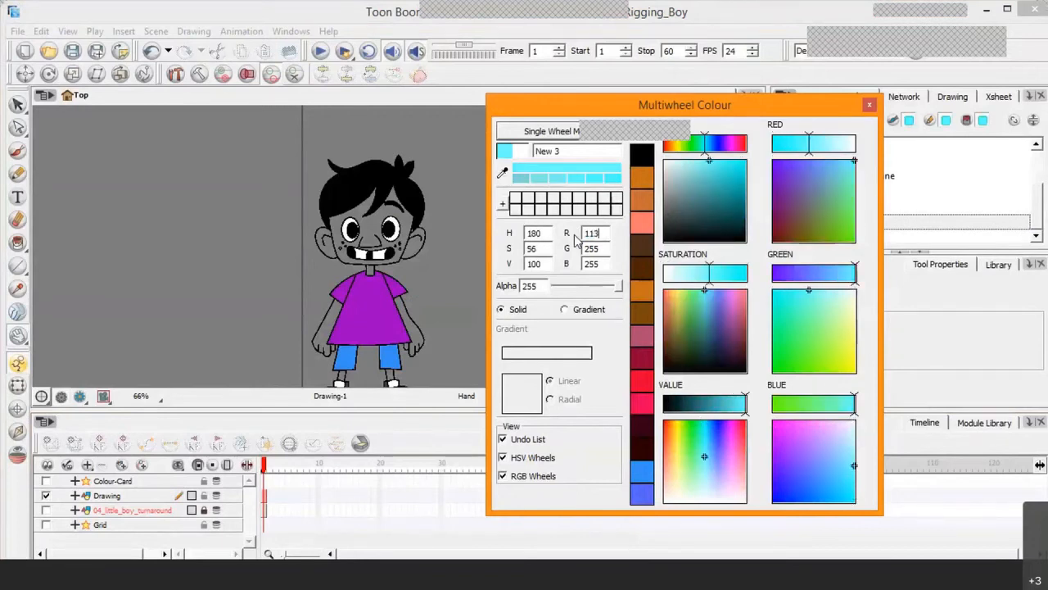
key(Tab)
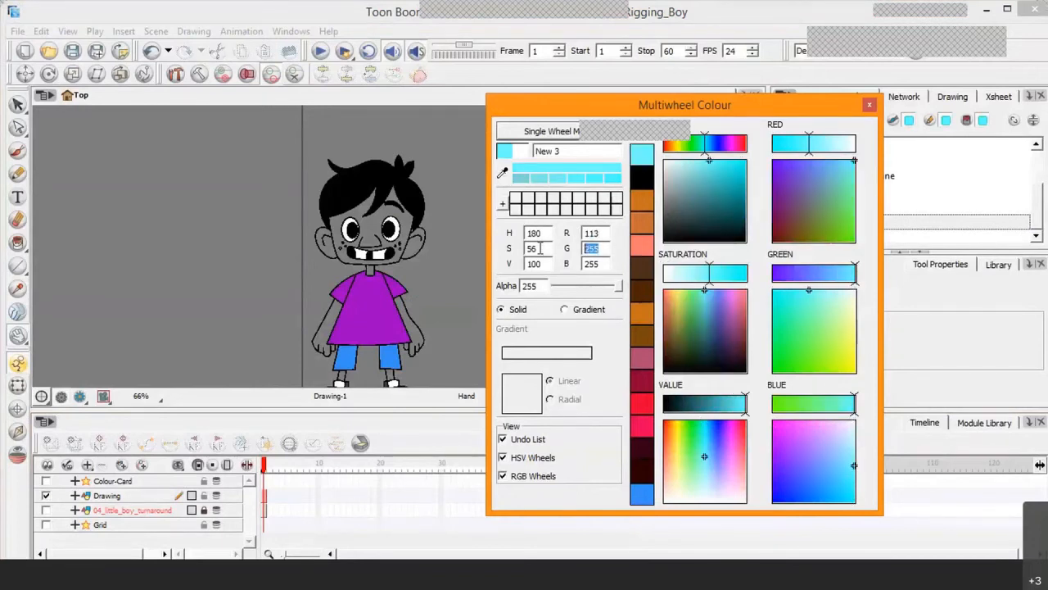
text(65)
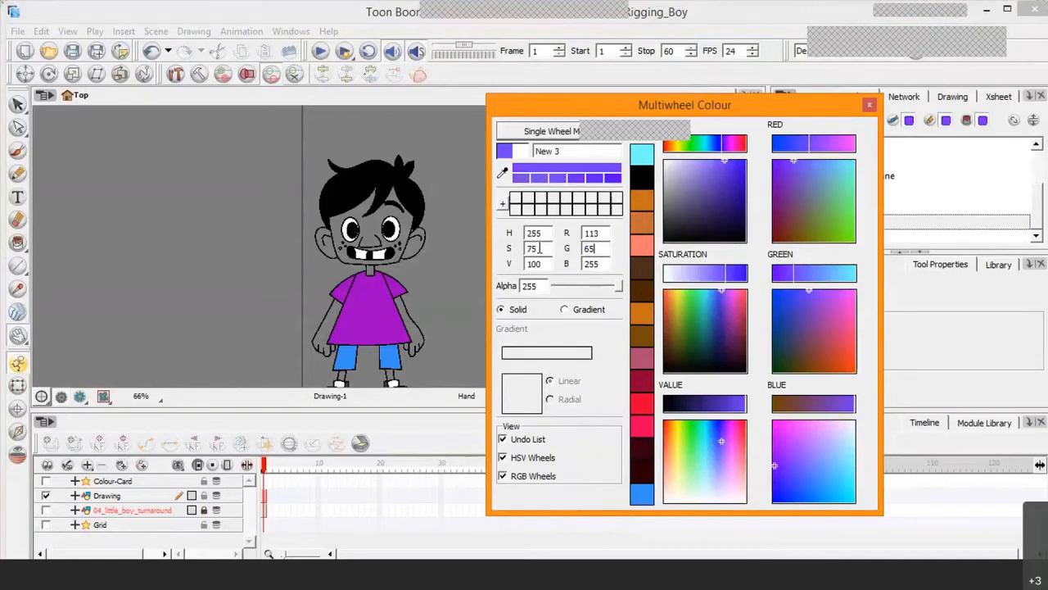
key(Tab)
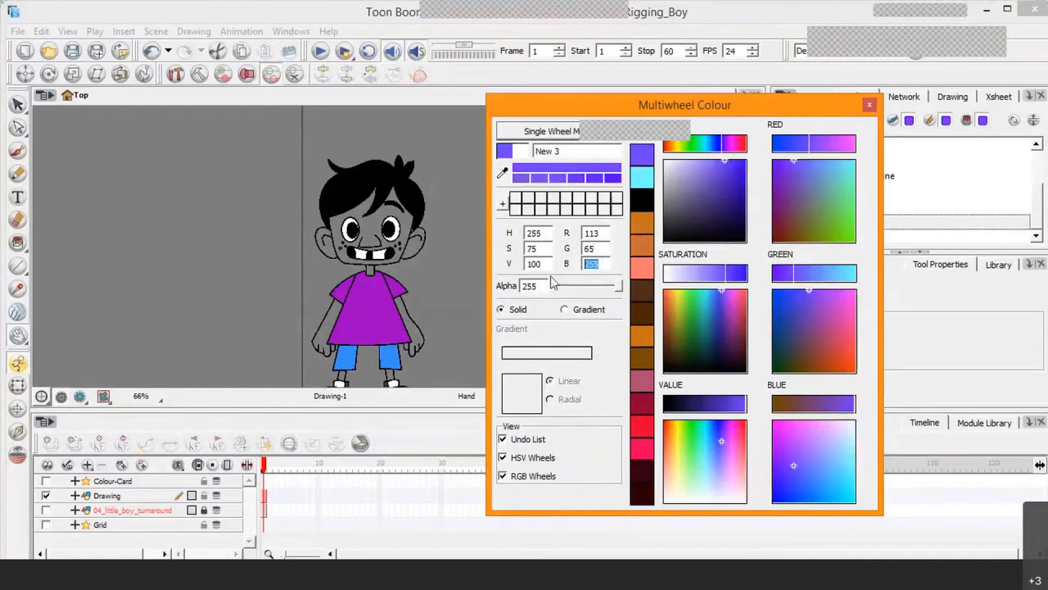
text(55)
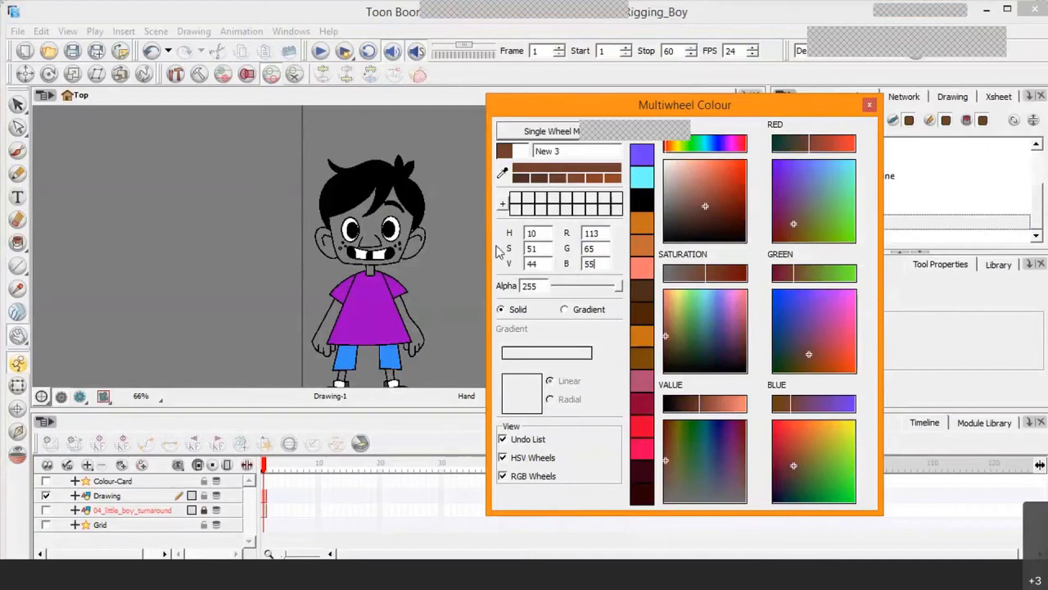
click(869, 104)
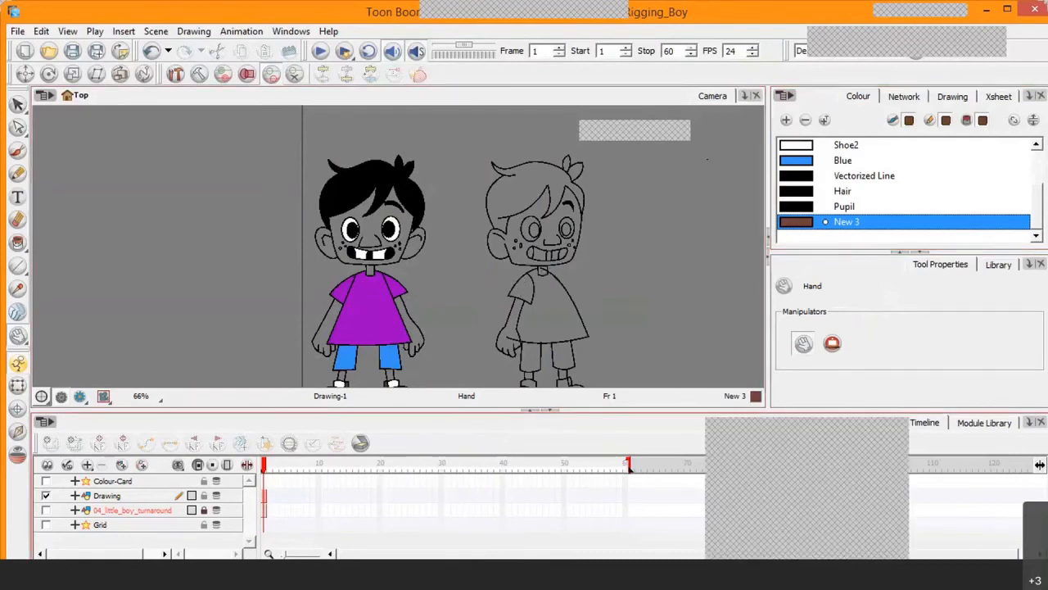
click(168, 585)
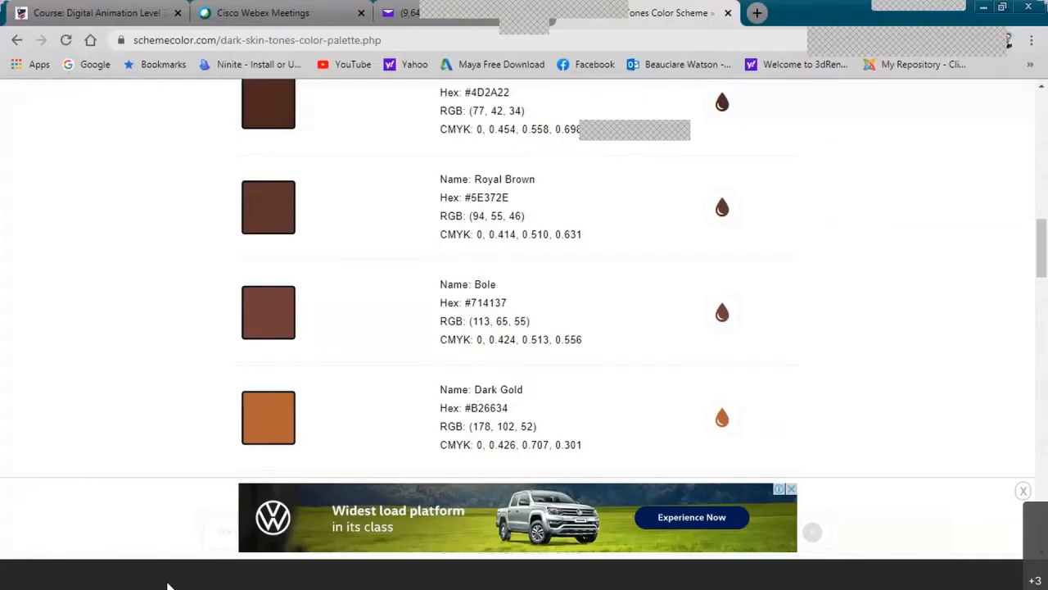
click(168, 586)
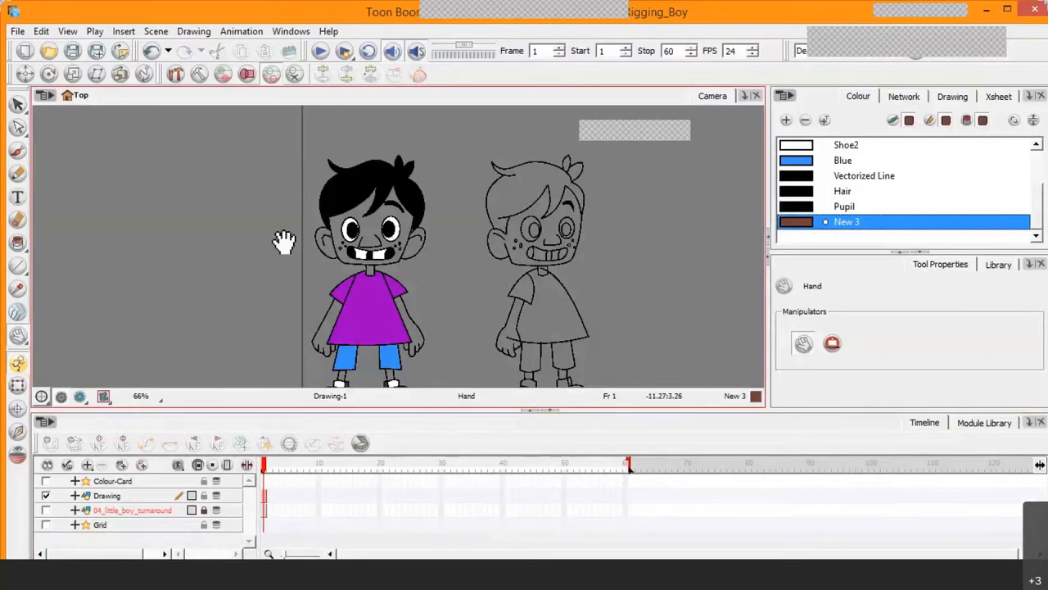
Rename the new brown swatch in the palette as Skin
click(846, 231)
double_click(847, 223)
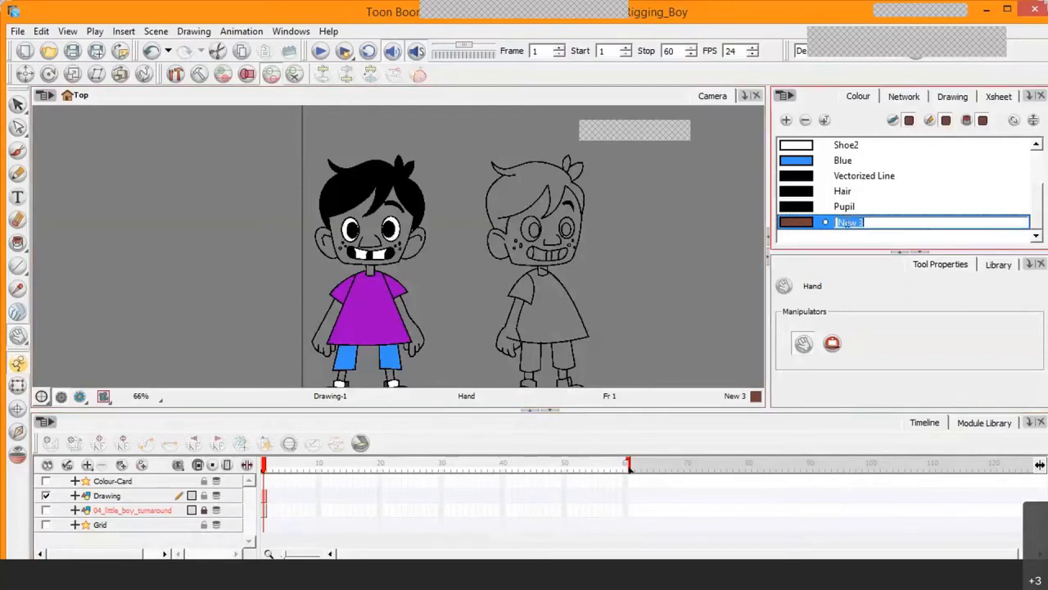
text(Skin)
click(843, 210)
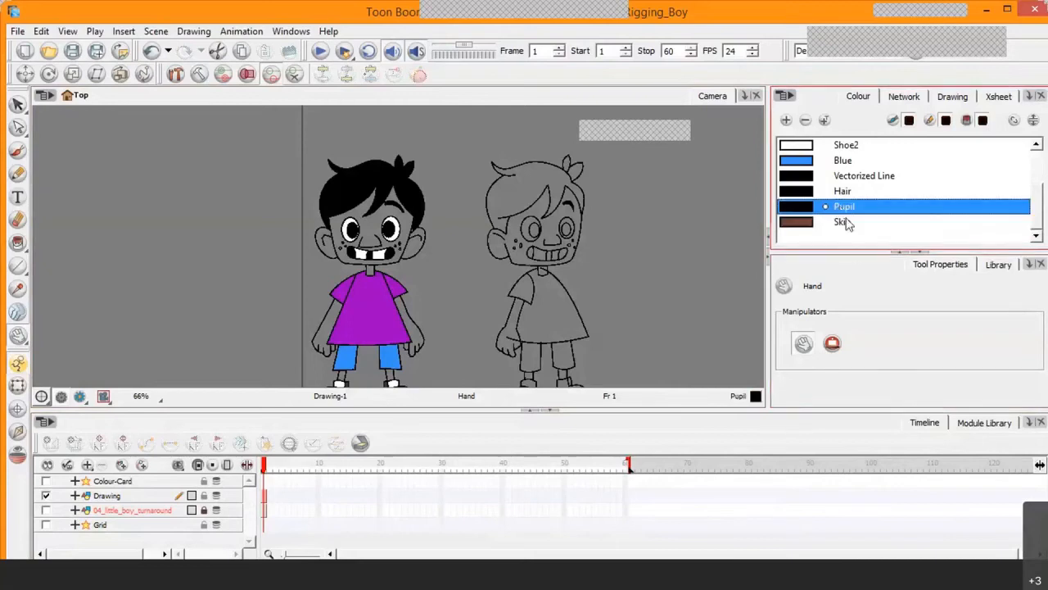
Fill the front-view boy's face, both ears and neck with the Skin swatch
click(842, 222)
scroll(403, 280, up, 4)
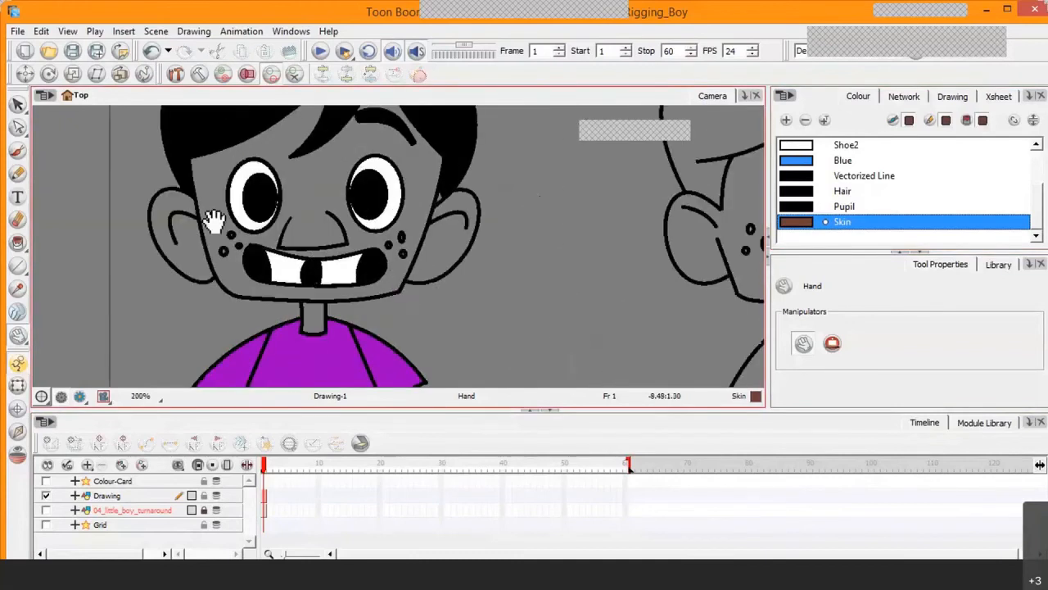
click(18, 244)
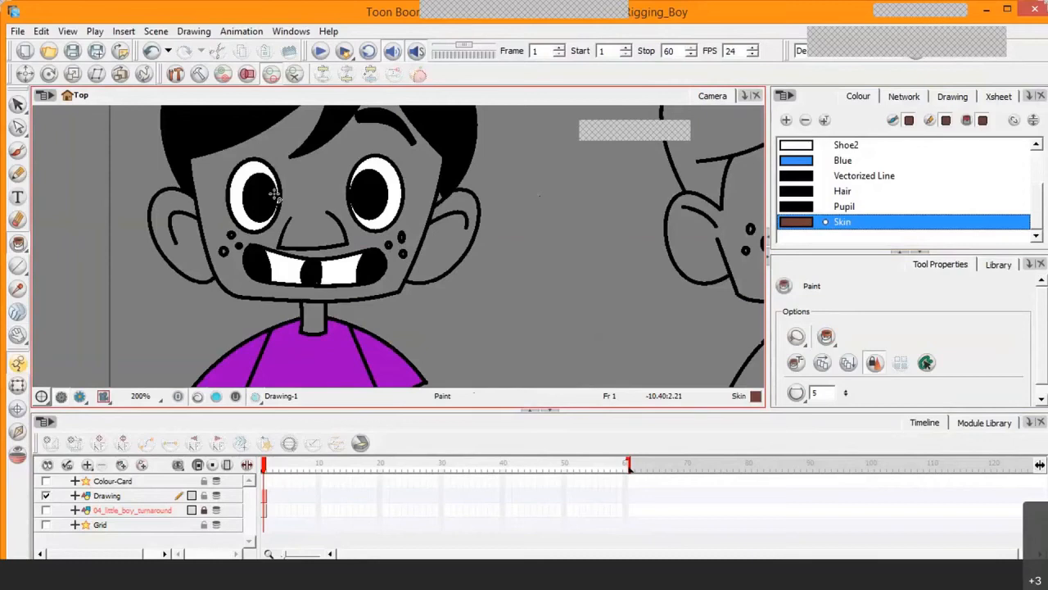
click(322, 192)
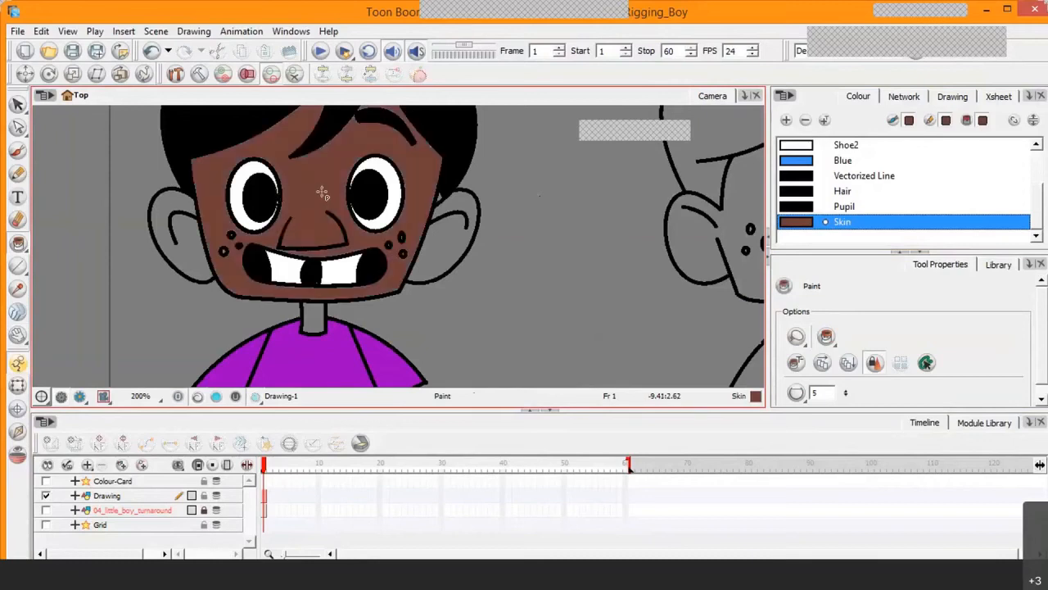
click(444, 250)
click(170, 231)
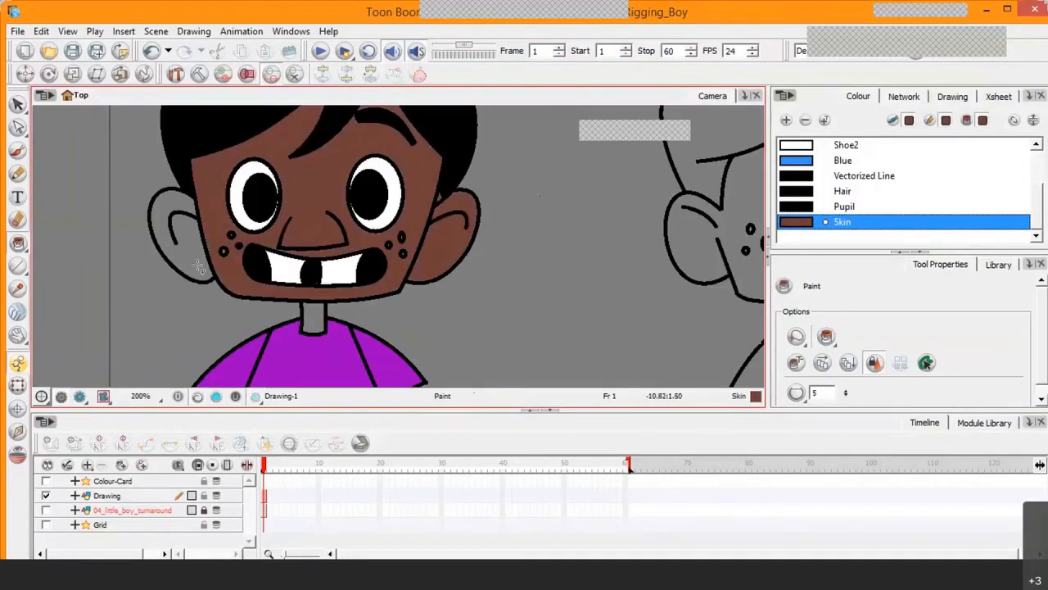
click(314, 322)
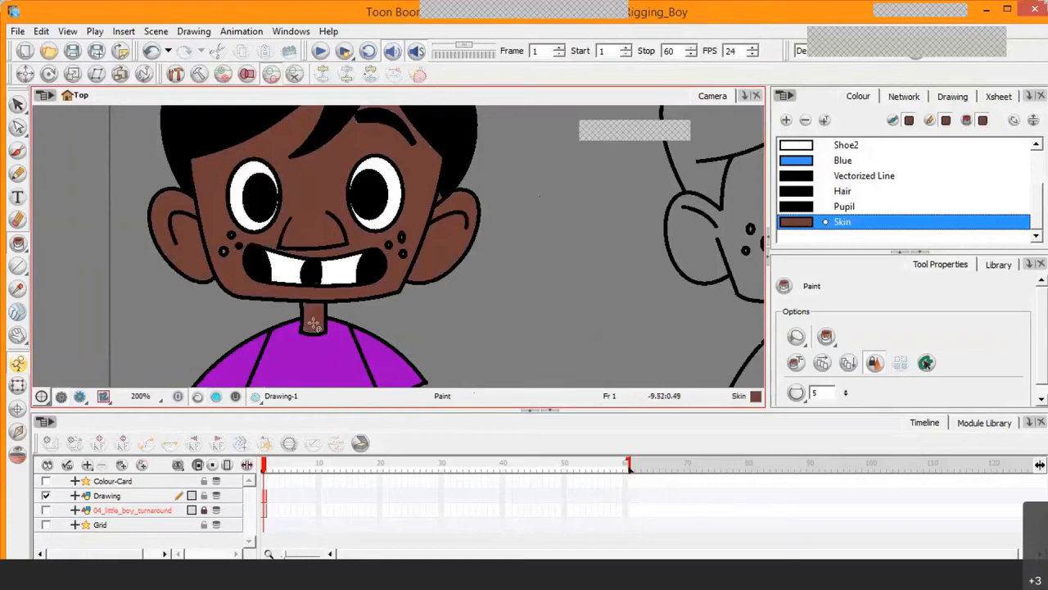
Fill both of the front-view boy's arms, including the hands, with the Skin swatch
click(18, 334)
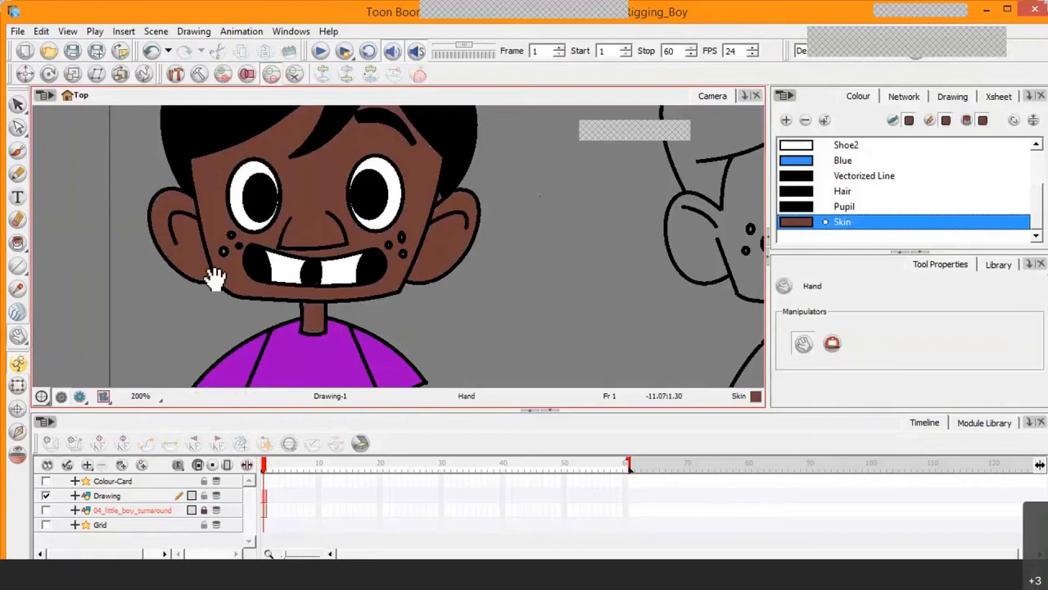
drag(214, 279, 230, 86)
click(18, 243)
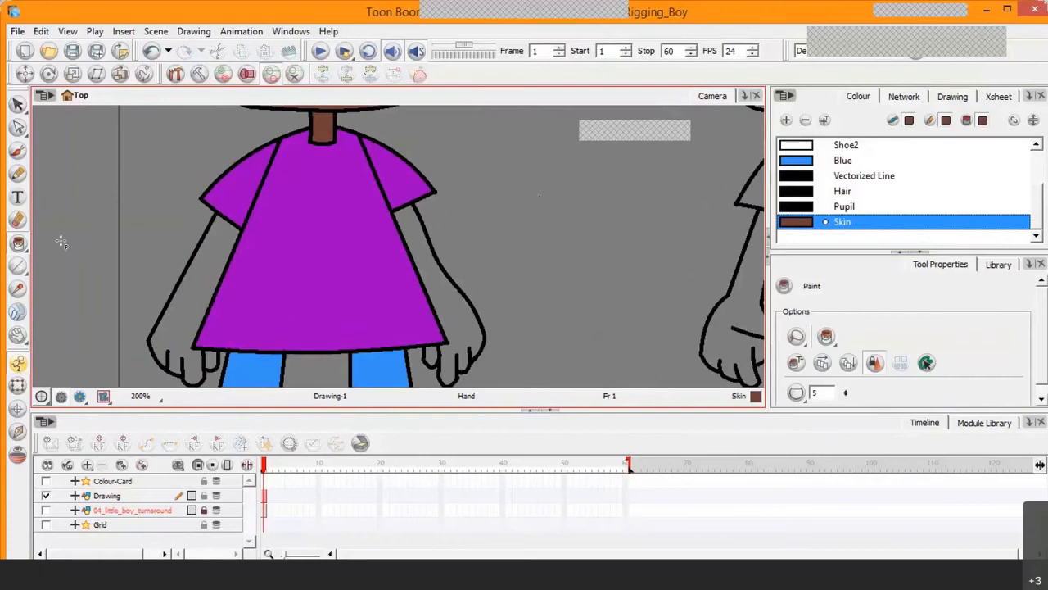
click(209, 264)
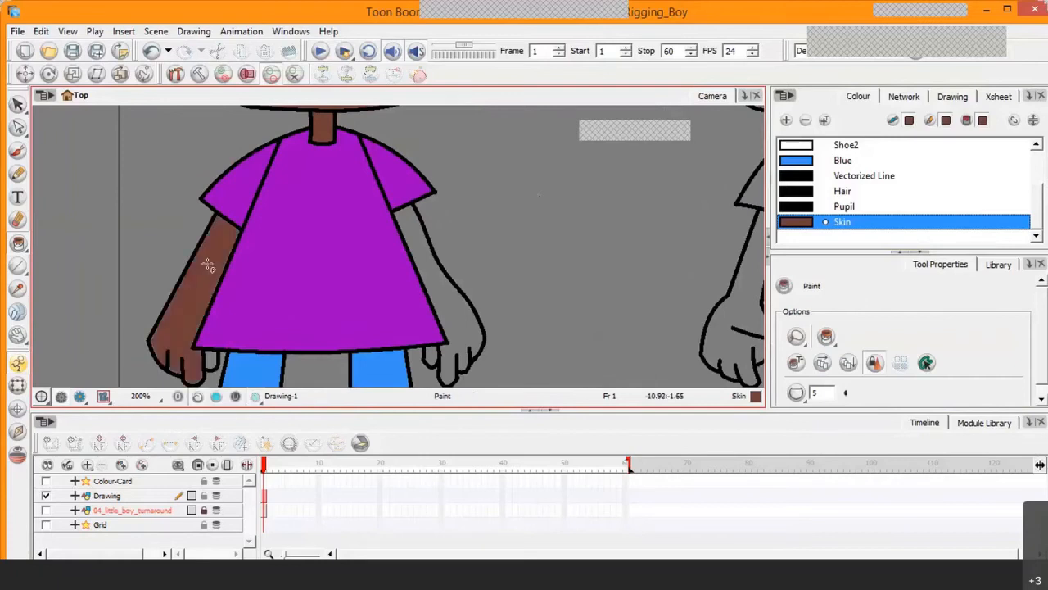
click(433, 272)
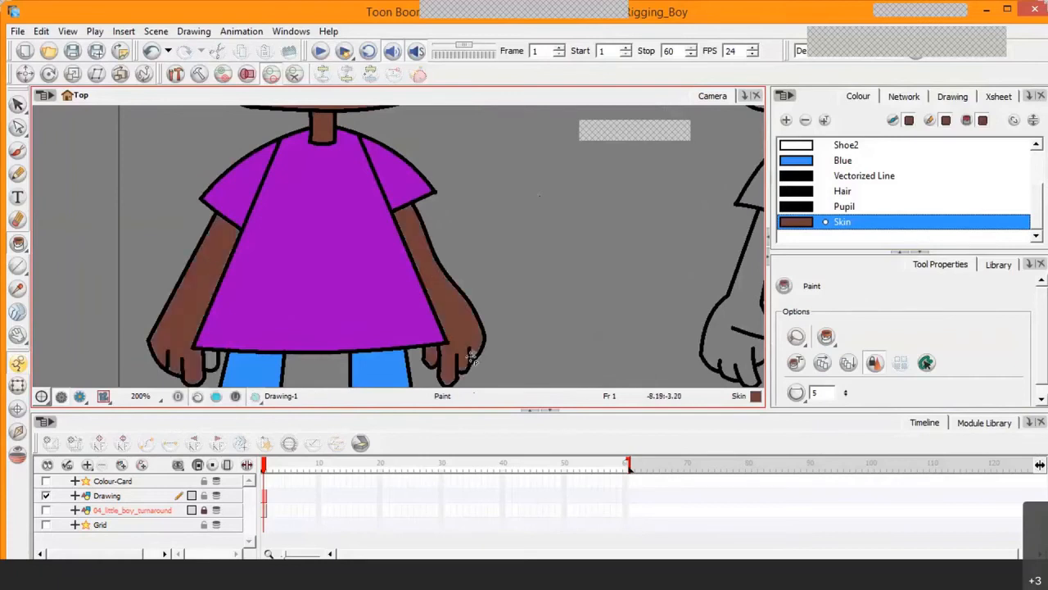
Fill the small unpainted gap beside the outer finger of the front-view boy's left hand with Skin and save the scene
scroll(472, 357, up, 4)
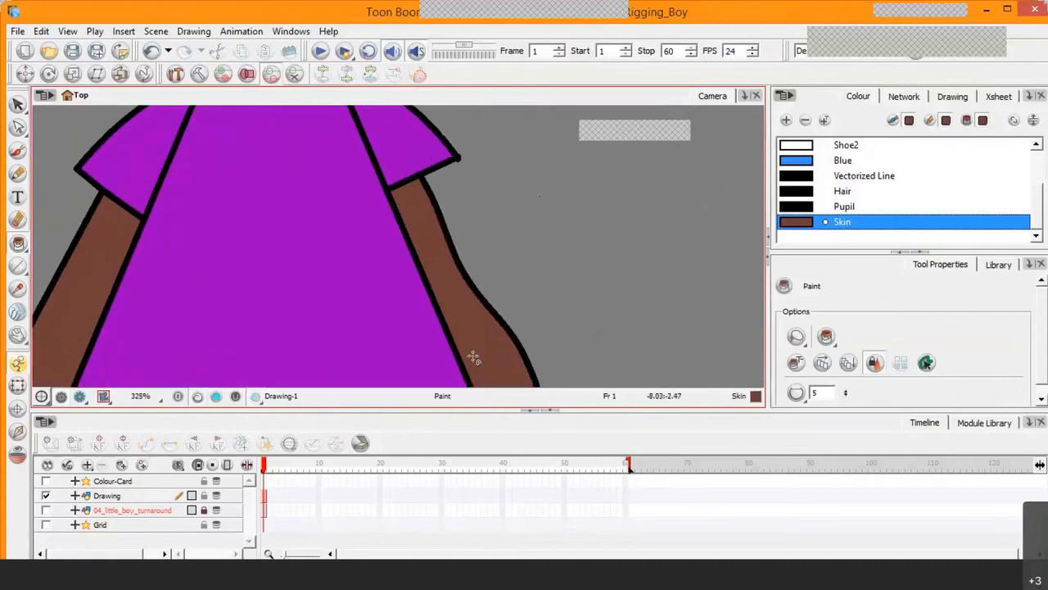
click(19, 337)
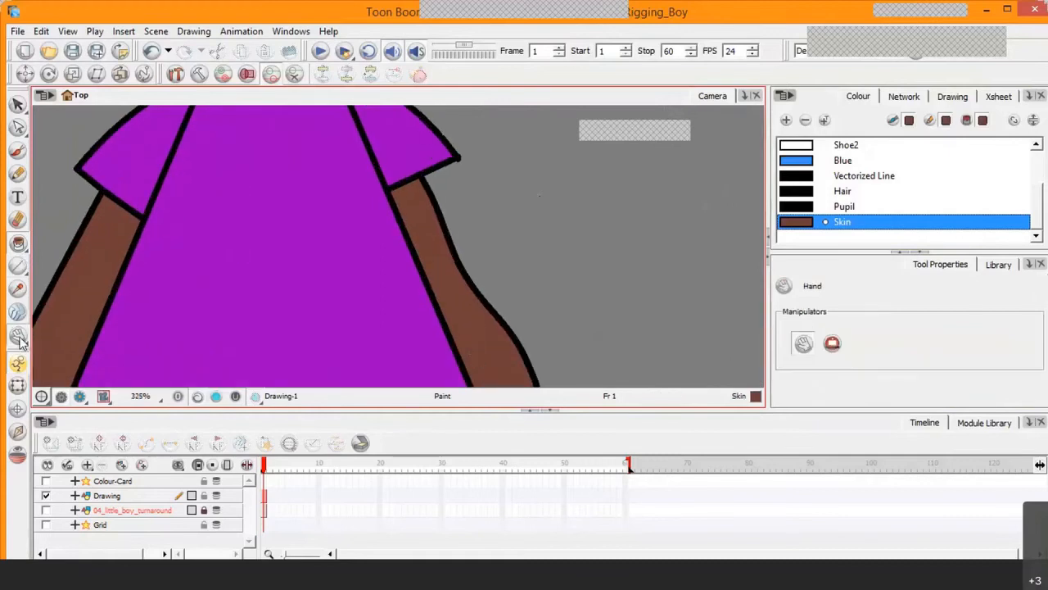
drag(296, 192, 243, 49)
drag(430, 307, 355, 231)
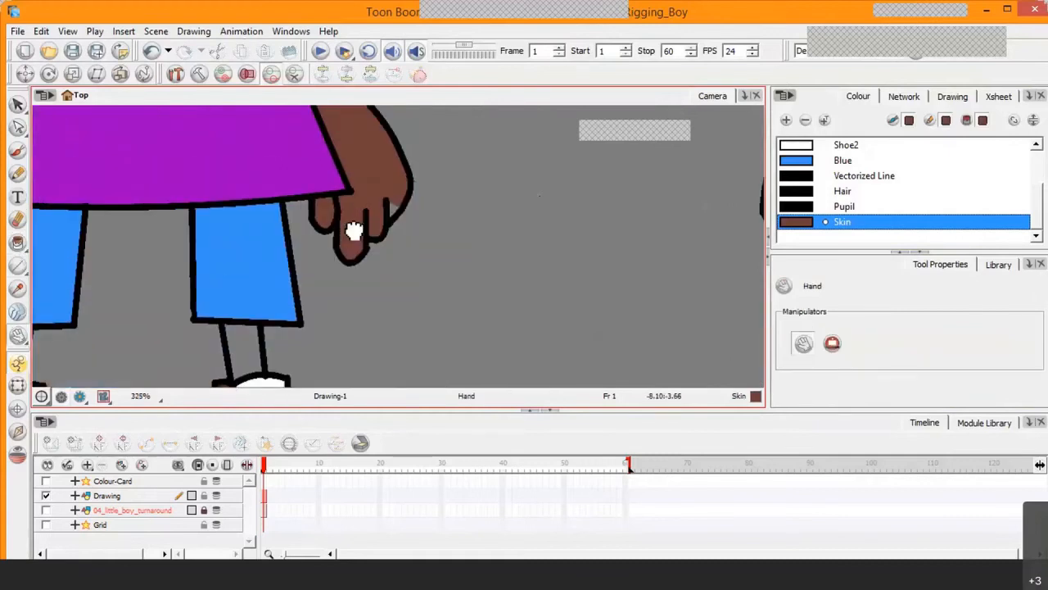
click(18, 244)
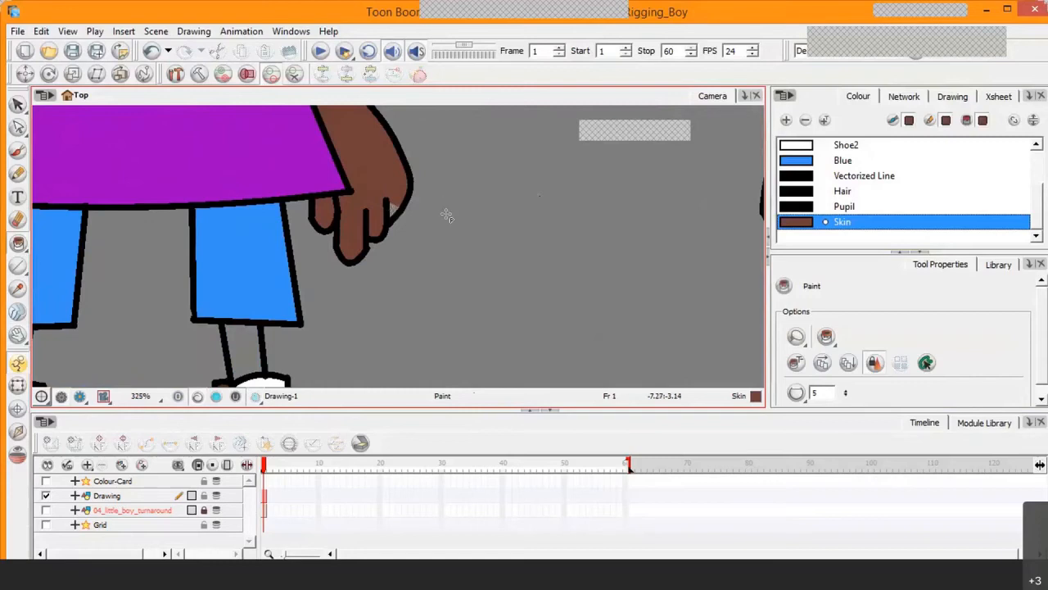
scroll(446, 215, up, 1)
scroll(446, 215, up, 3)
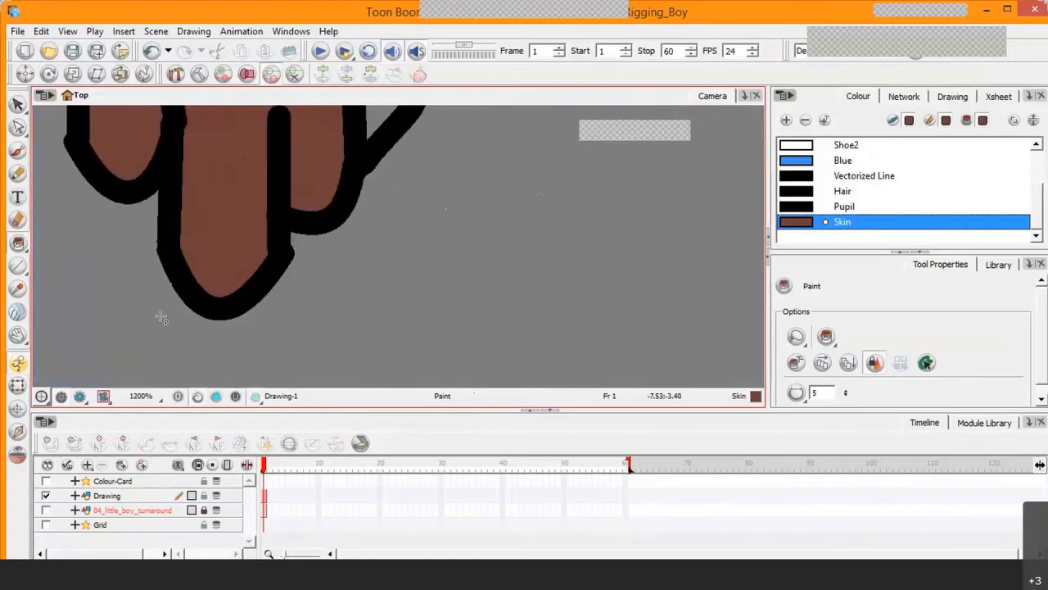
click(15, 312)
click(17, 335)
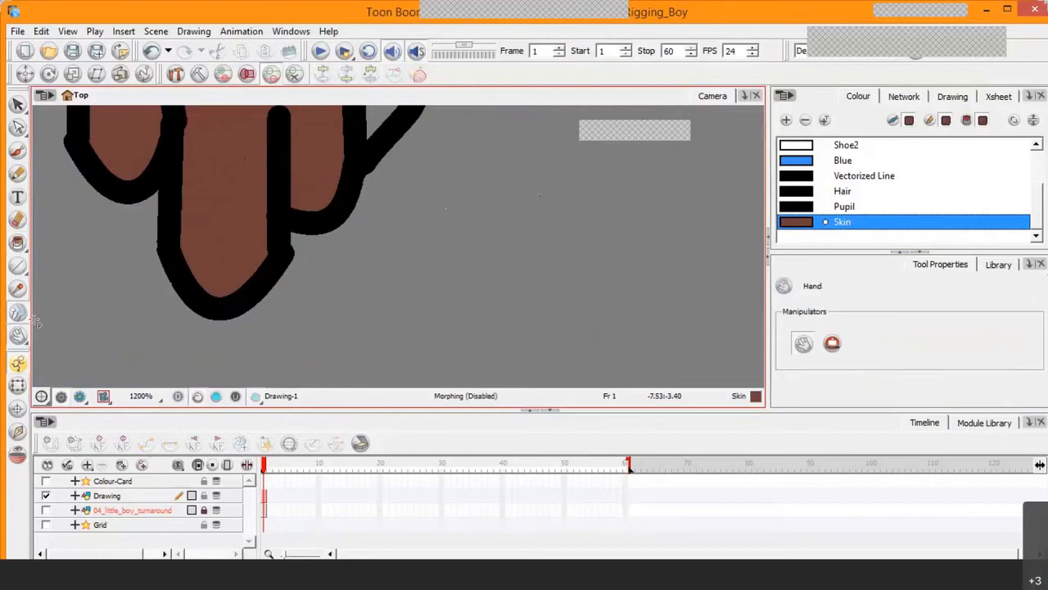
drag(311, 232, 211, 281)
key(alt+i)
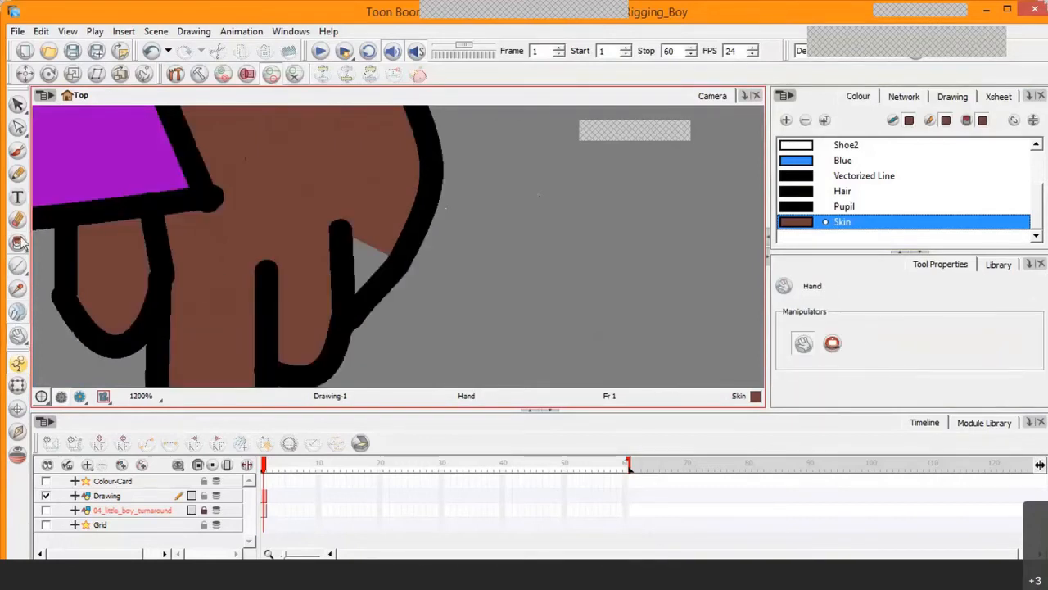
click(370, 265)
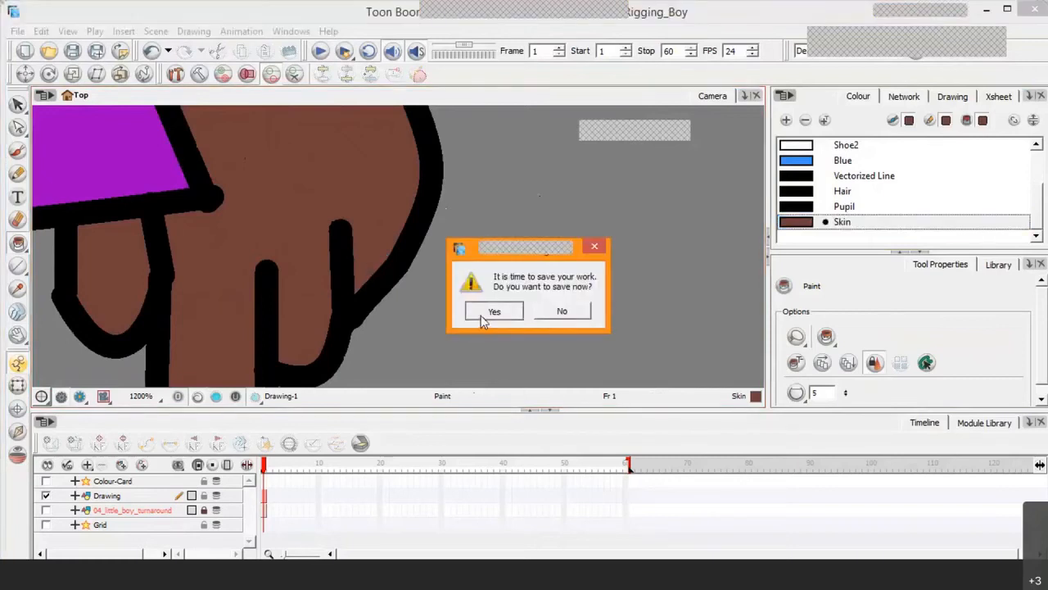
click(481, 315)
Fill the unpainted inner finger below the shirt hem on the front-view boy's right hand with the Skin swatch
scroll(395, 281, down, 3)
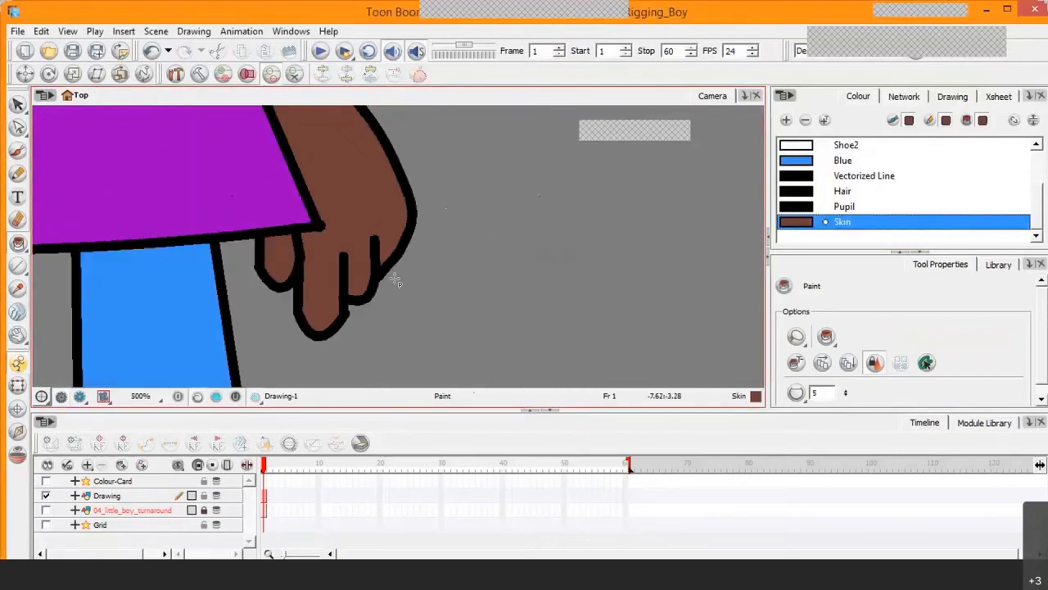
click(18, 335)
drag(178, 288, 246, 273)
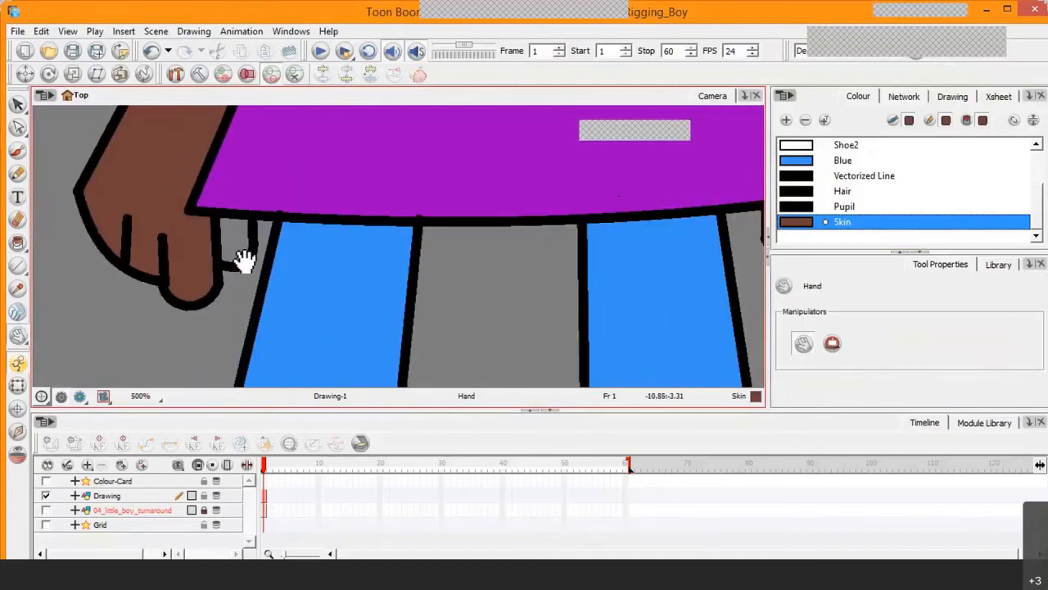
click(18, 243)
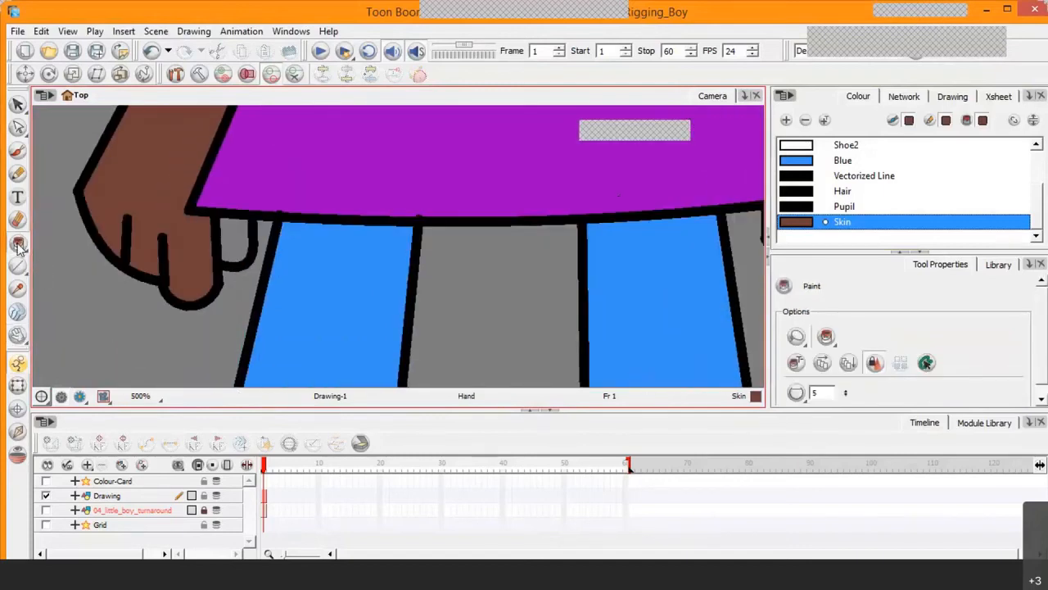
click(244, 246)
key(2)
key(2)
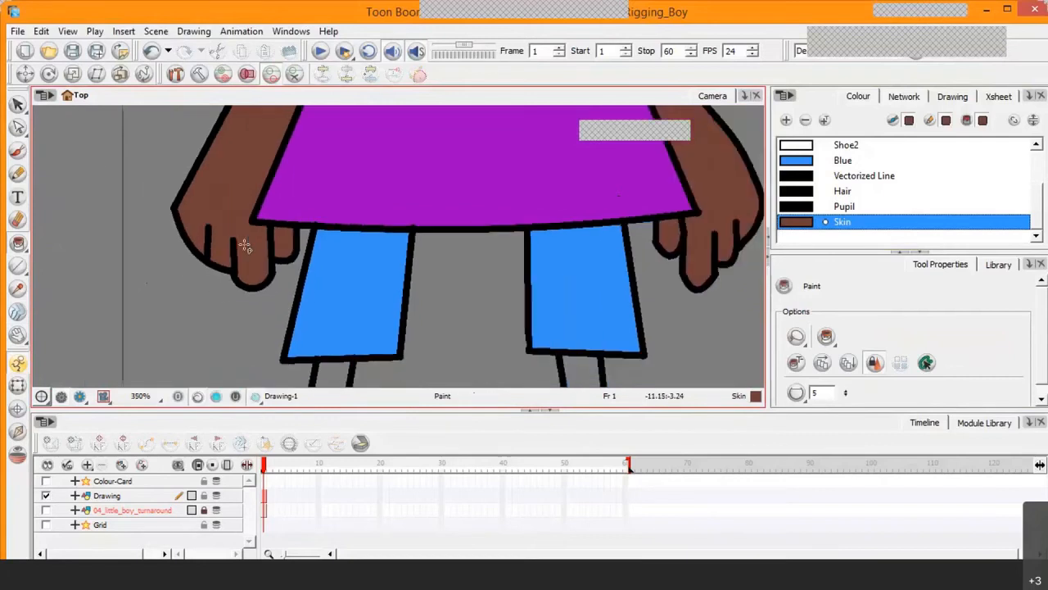
Fill both of the front-view boy's bare lower legs between the shorts and socks with the Skin swatch
click(18, 335)
mouse_move(297, 250)
mouse_down()
mouse_move(258, 194)
mouse_move(226, 173)
mouse_up()
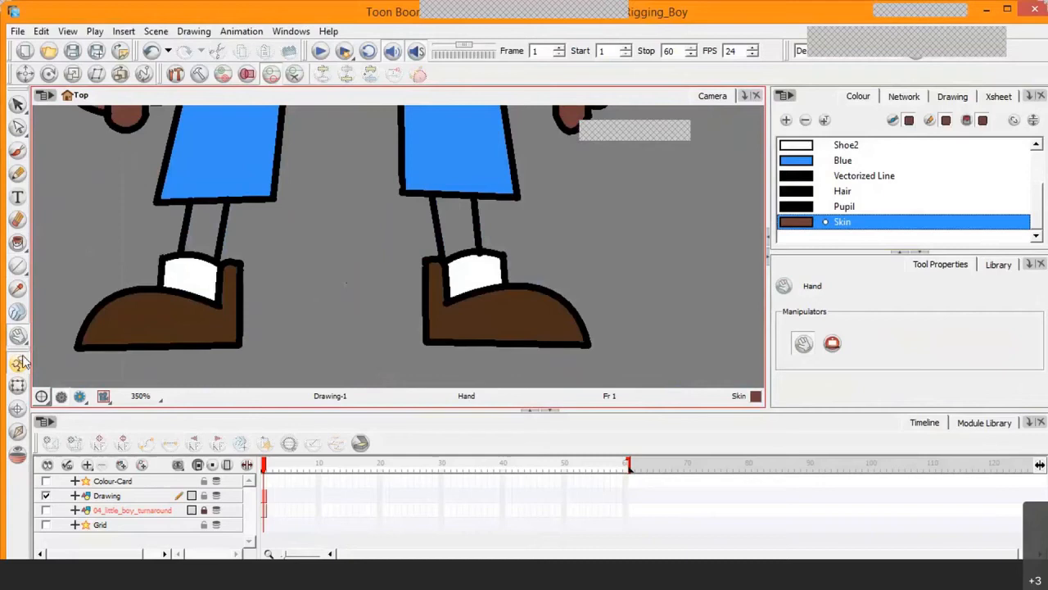
click(18, 244)
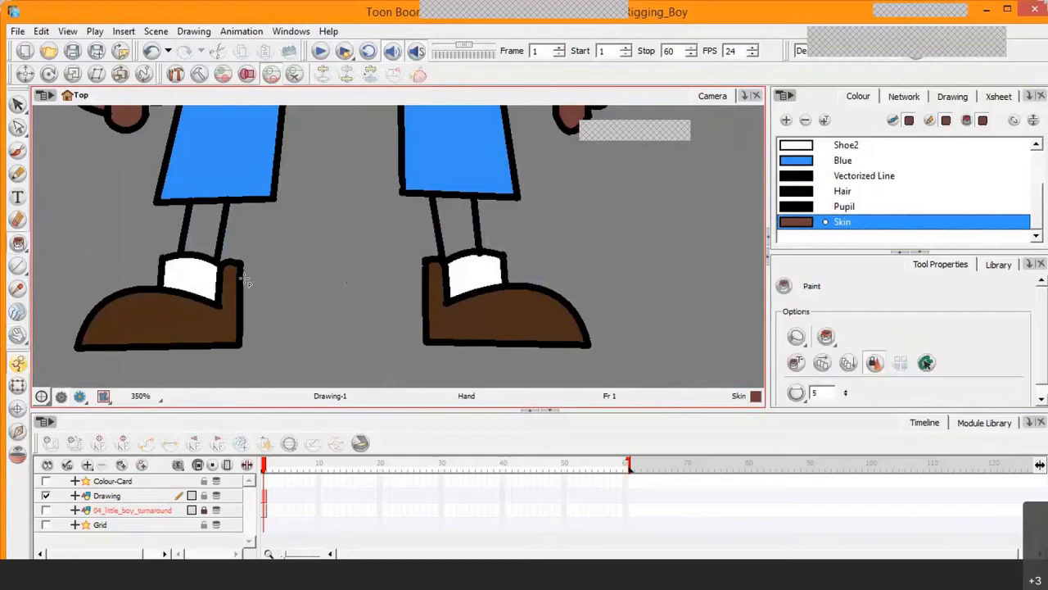
click(203, 228)
click(462, 237)
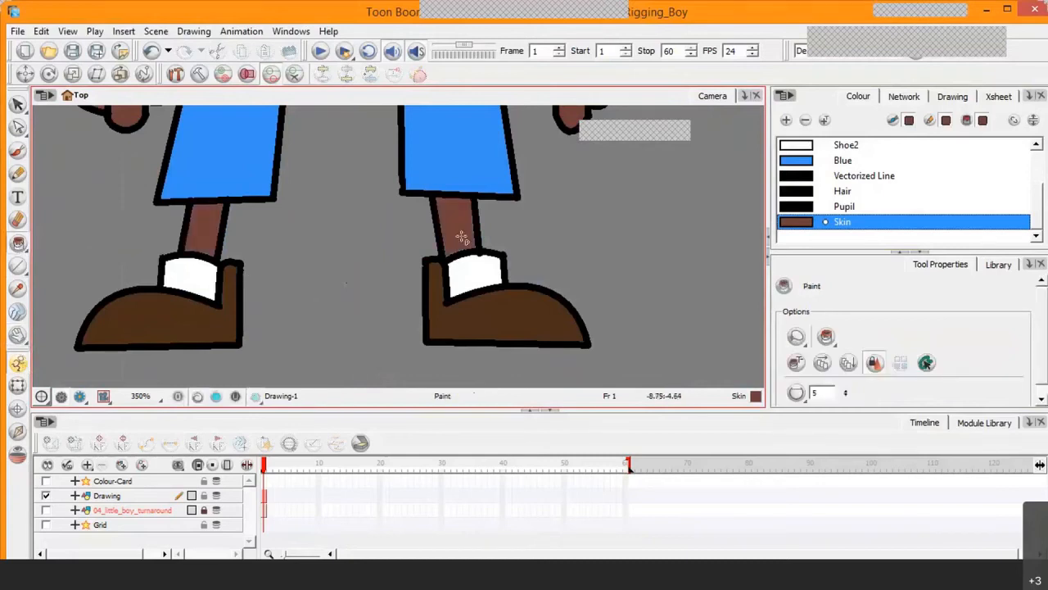
Delete the three freckle outlines on the cheek at the left side of the front-view boy's face
scroll(463, 233, down, 3)
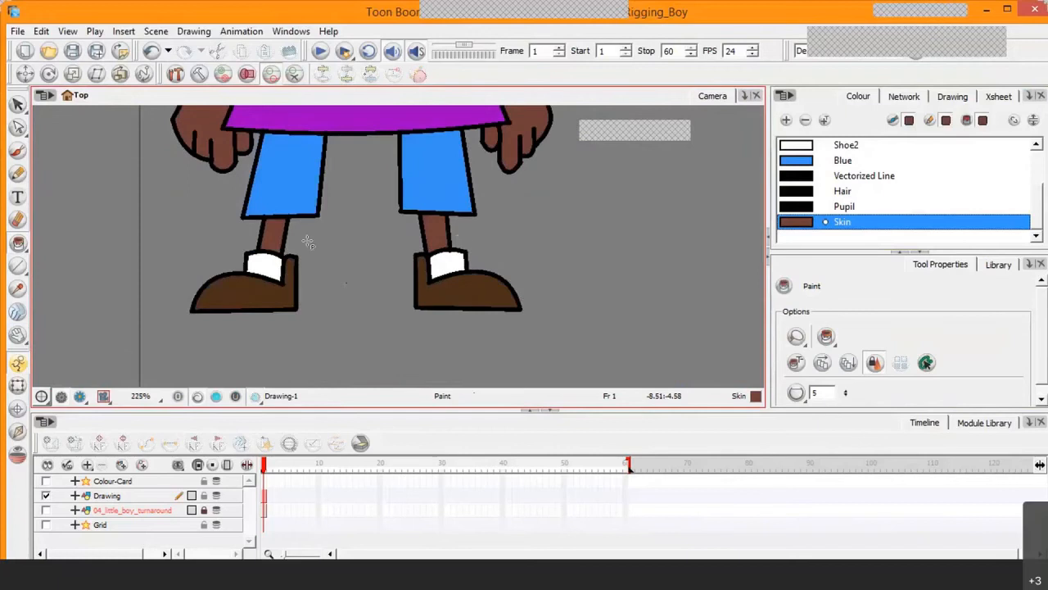
click(18, 336)
drag(355, 111, 456, 354)
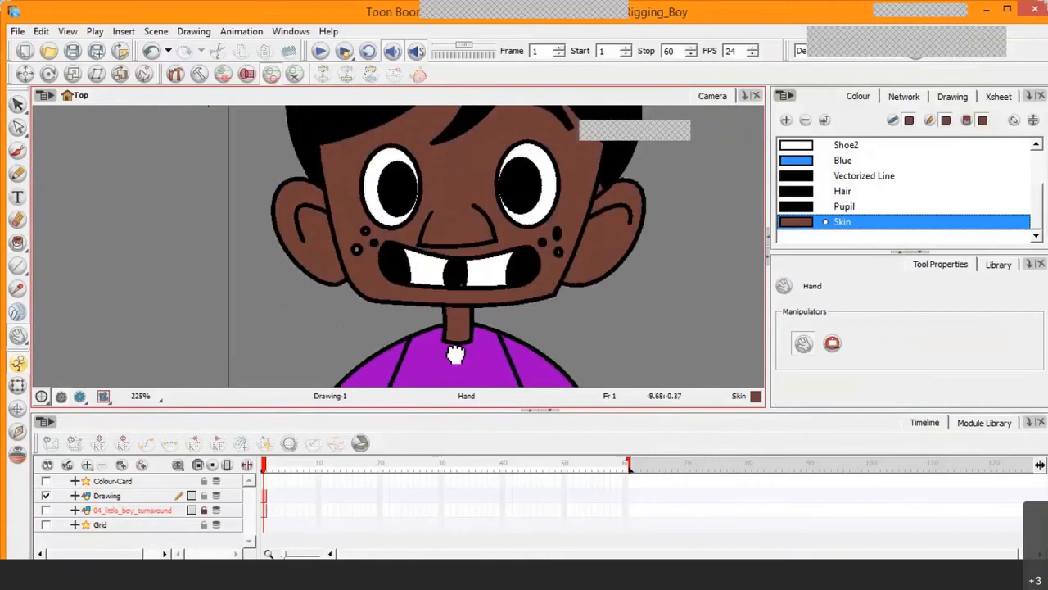
scroll(456, 353, up, 10)
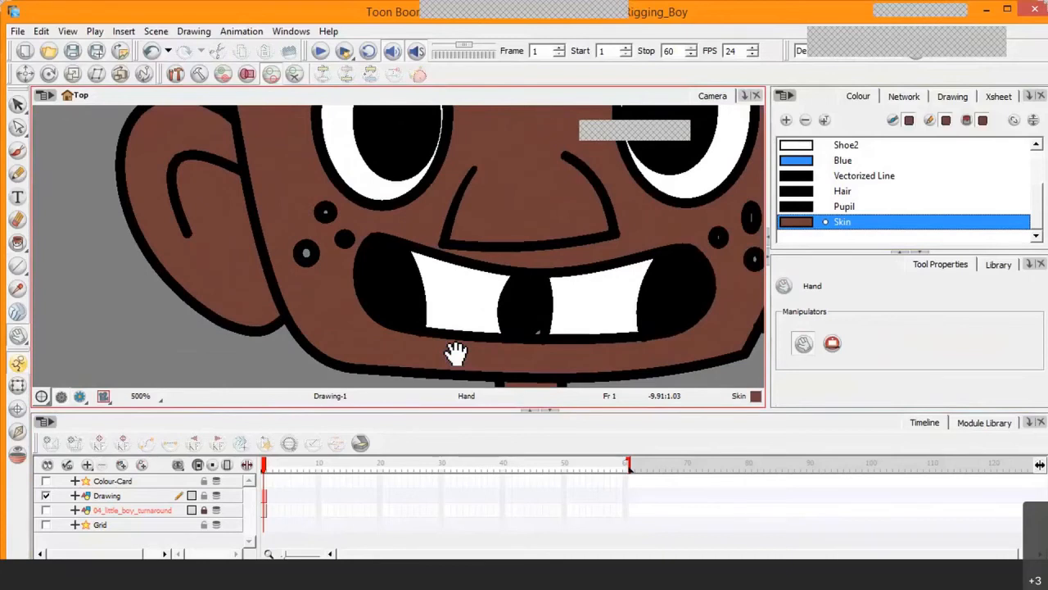
key(alt+s)
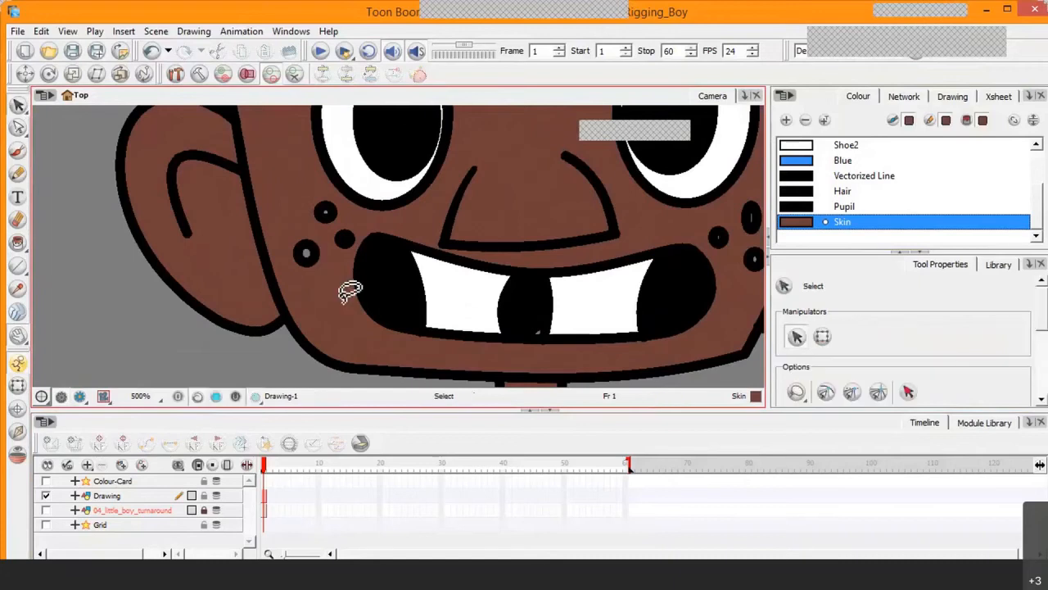
click(309, 253)
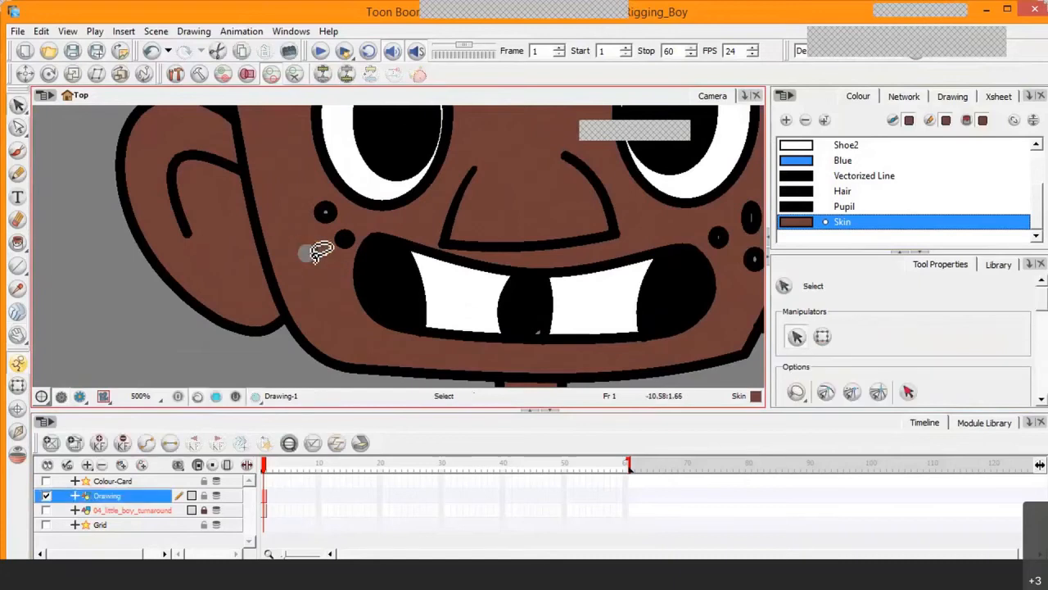
click(325, 213)
key(Delete)
click(347, 241)
key(Delete)
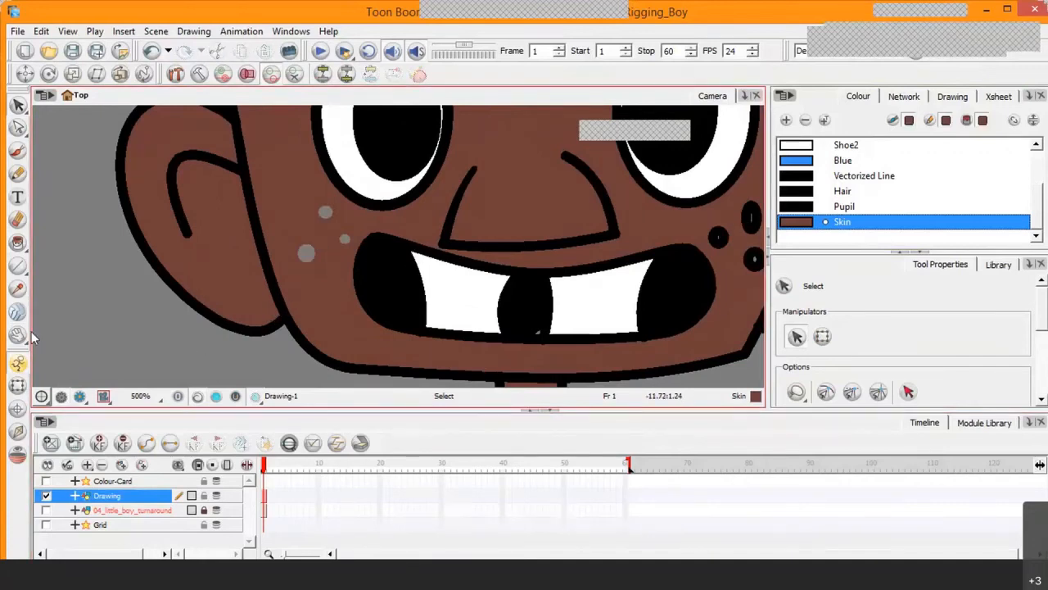
Delete the three freckle outlines on the cheek at the right side of the front-view boy's face
key(space)
drag(310, 305, 119, 295)
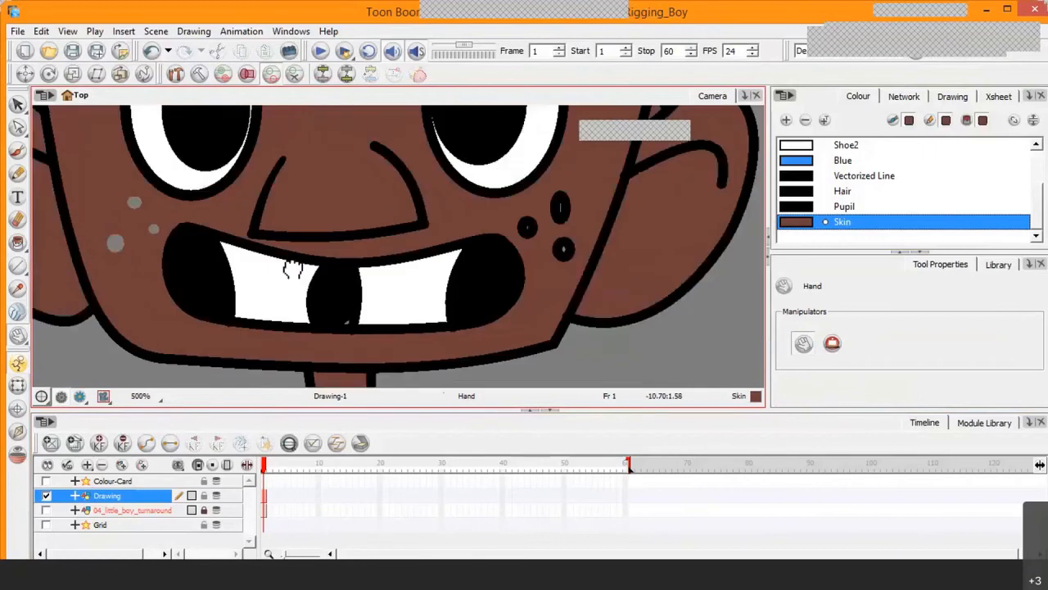
click(18, 104)
click(532, 224)
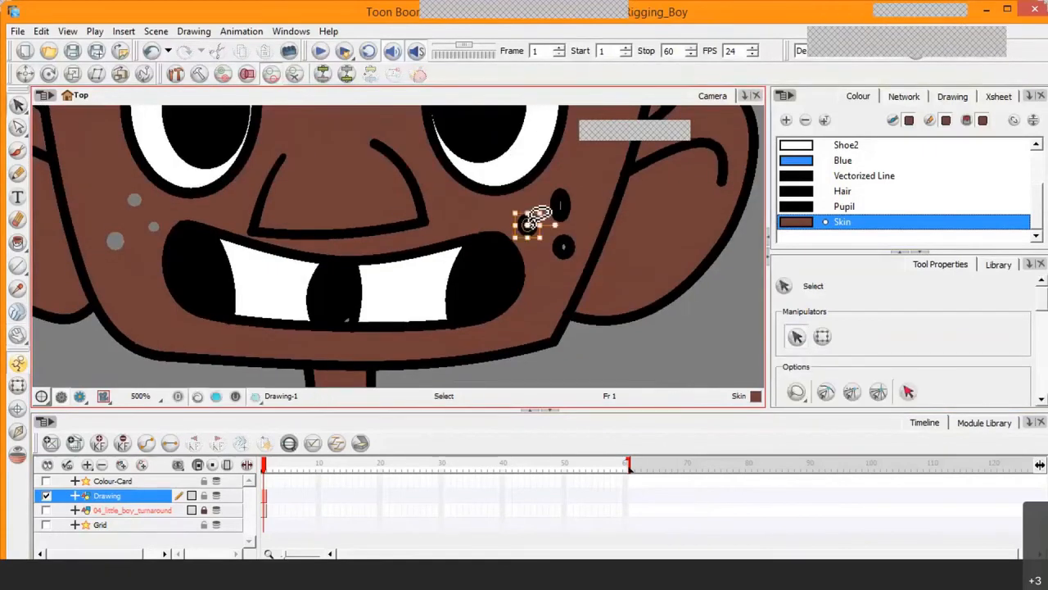
key(Delete)
click(561, 205)
key(Delete)
click(565, 244)
key(Delete)
Fill the unpainted spots where the freckles were on both of the front-view boy's cheeks with Skin
click(17, 242)
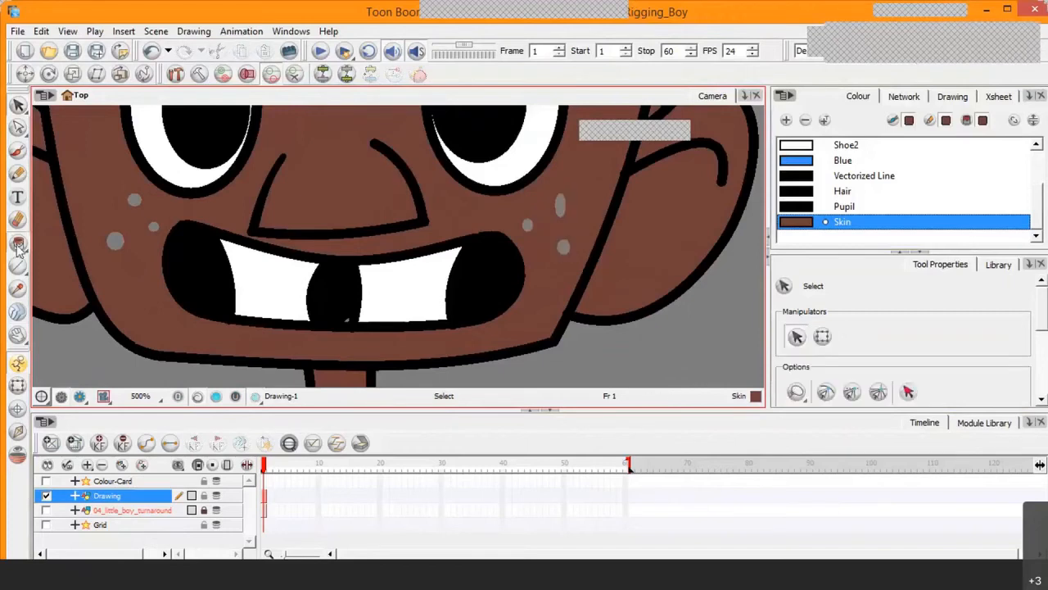
click(116, 240)
click(153, 226)
click(562, 206)
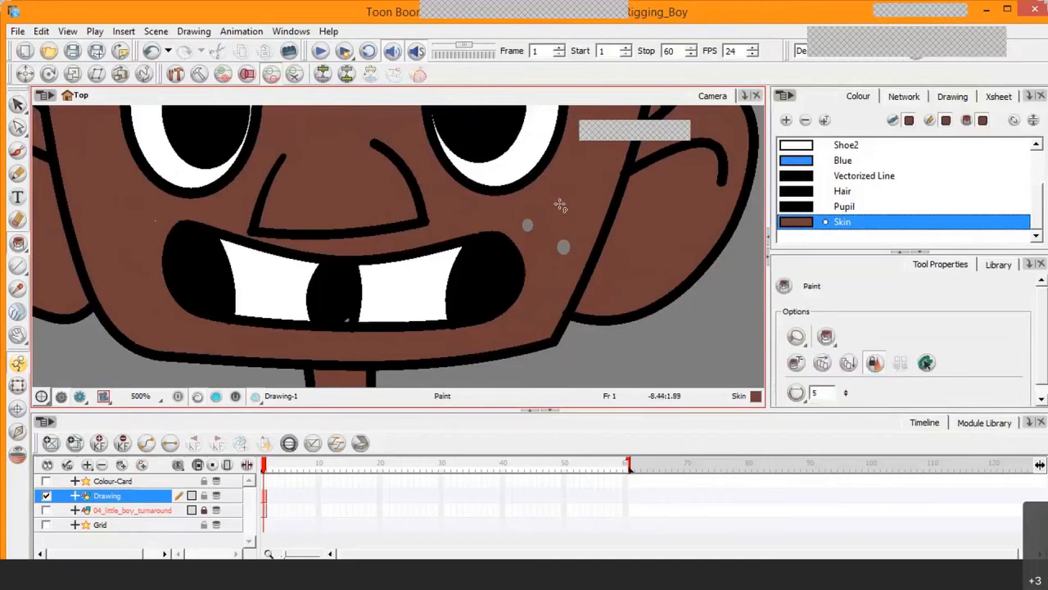
click(527, 226)
click(563, 247)
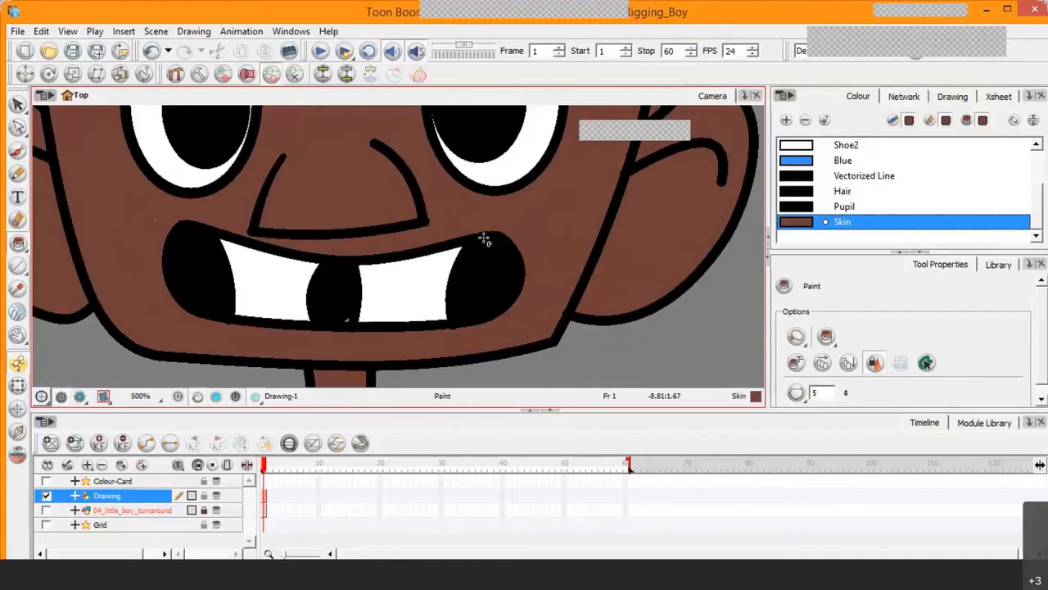
Reshape the hair contour with the Contour Editor so it covers the small skin triangle above the front-view boy's right-side ear
key(2)
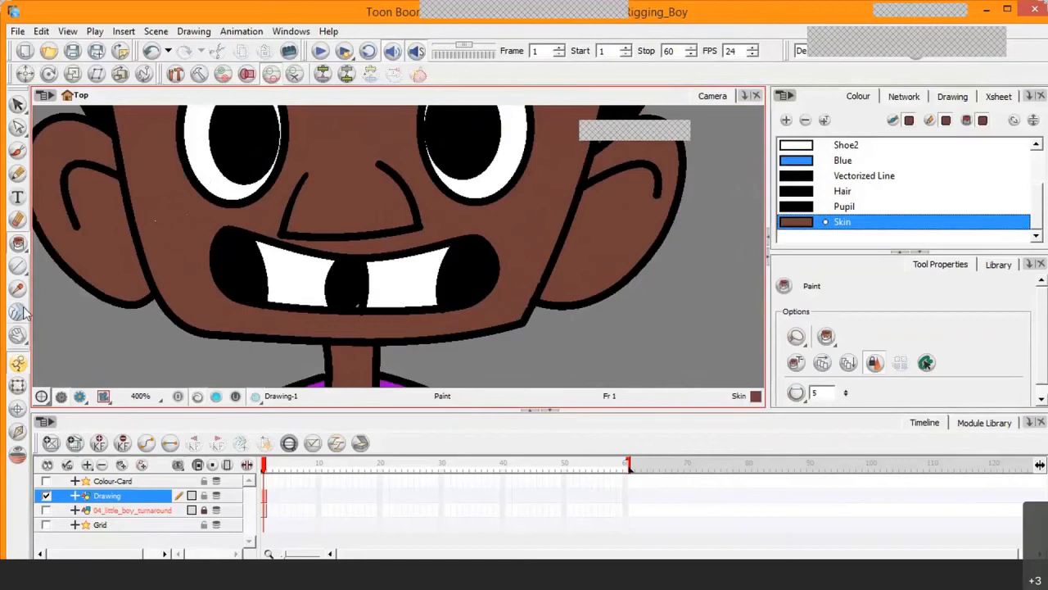
click(18, 335)
drag(494, 170, 400, 266)
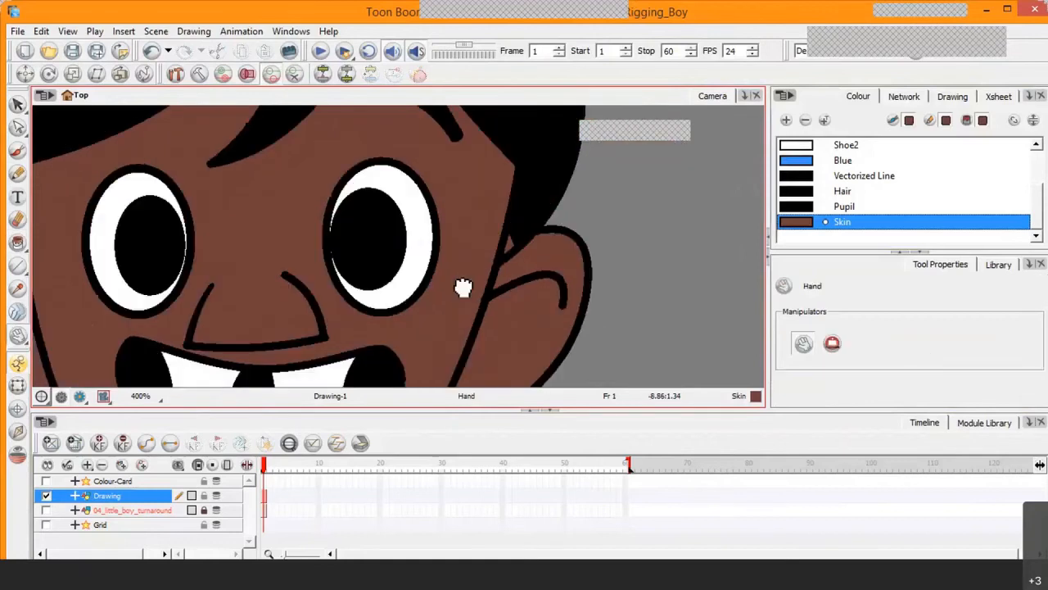
key(2)
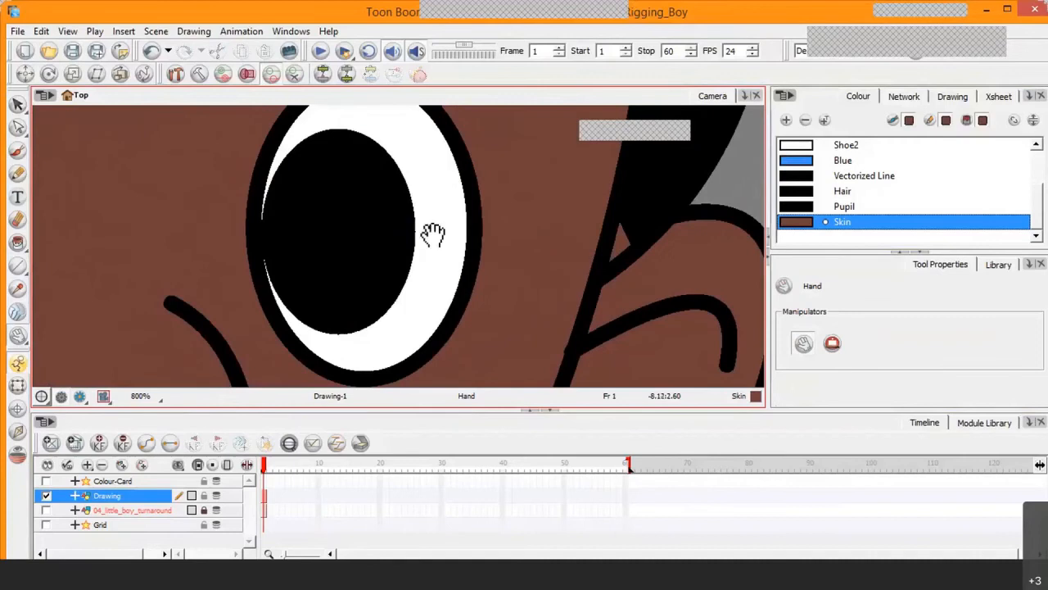
drag(404, 238, 196, 202)
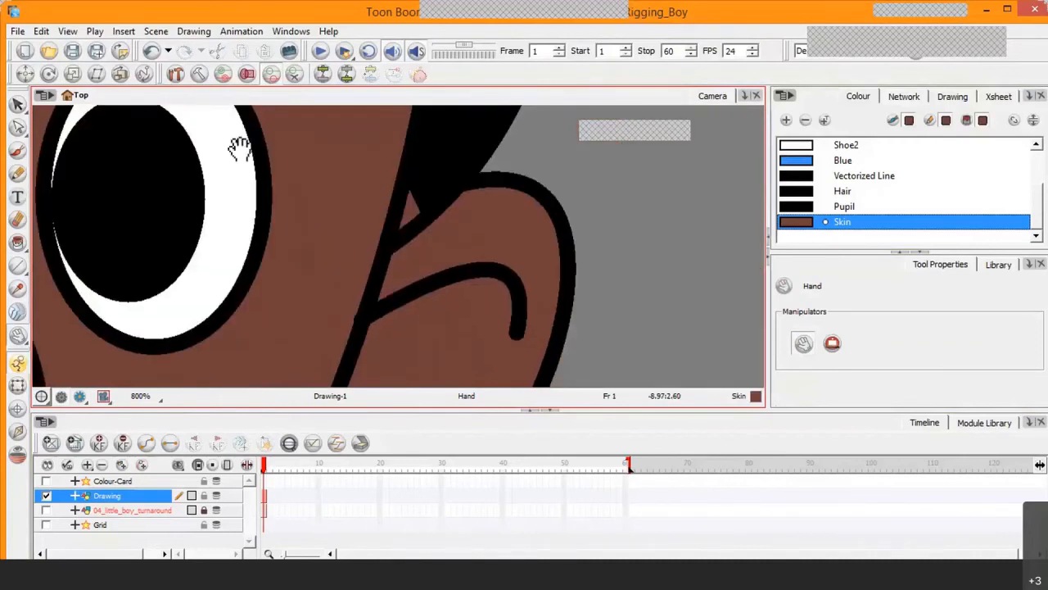
click(18, 125)
click(414, 203)
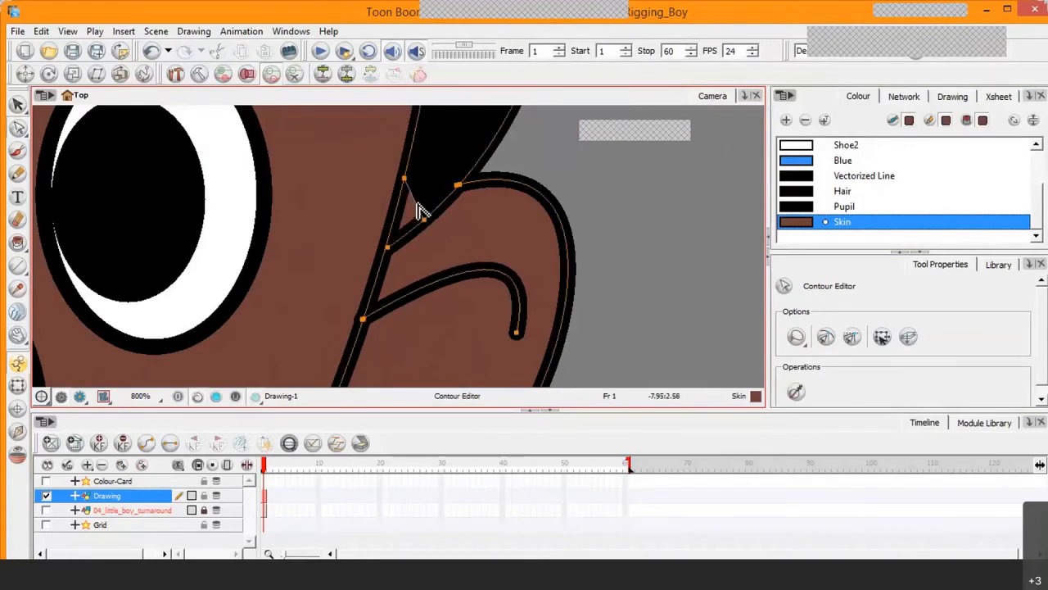
drag(401, 240, 387, 267)
click(627, 181)
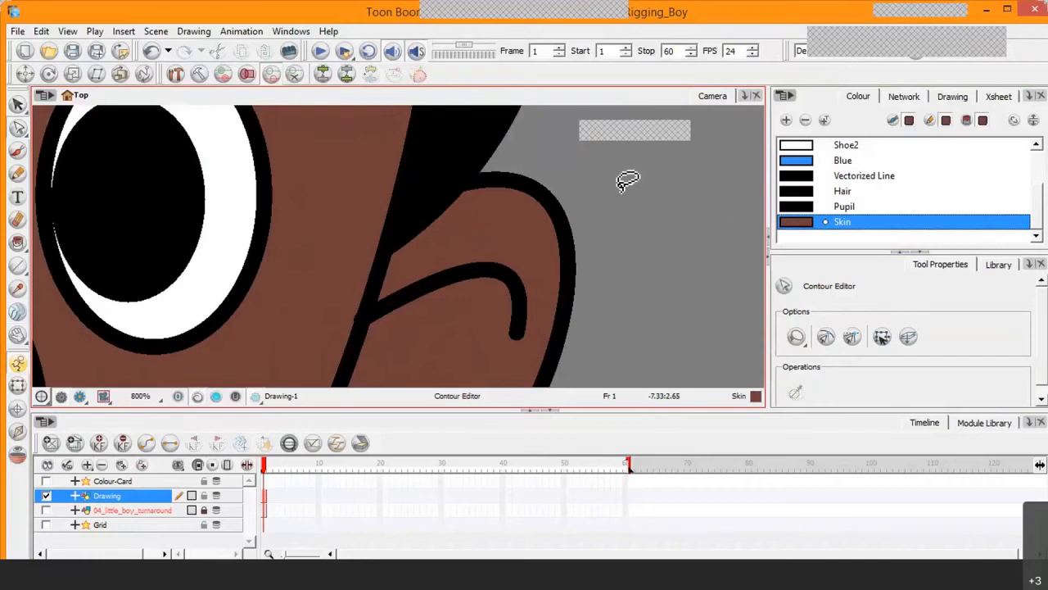
Examine the front-view boy's ear, face and mouth closely for remaining unpainted gaps
scroll(628, 181, down, 4)
scroll(627, 181, down, 3)
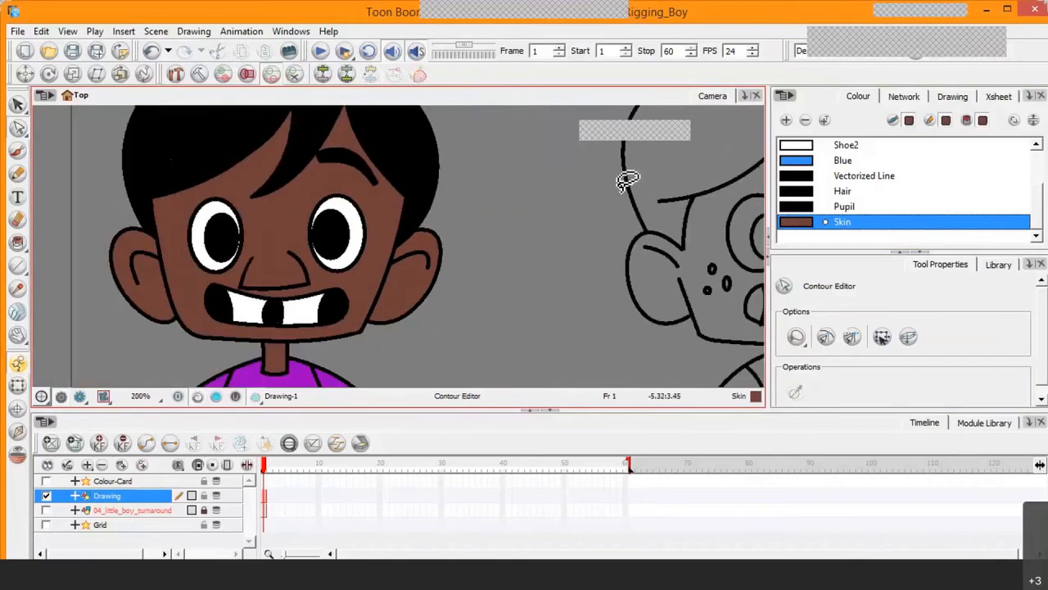
scroll(276, 286, up, 4)
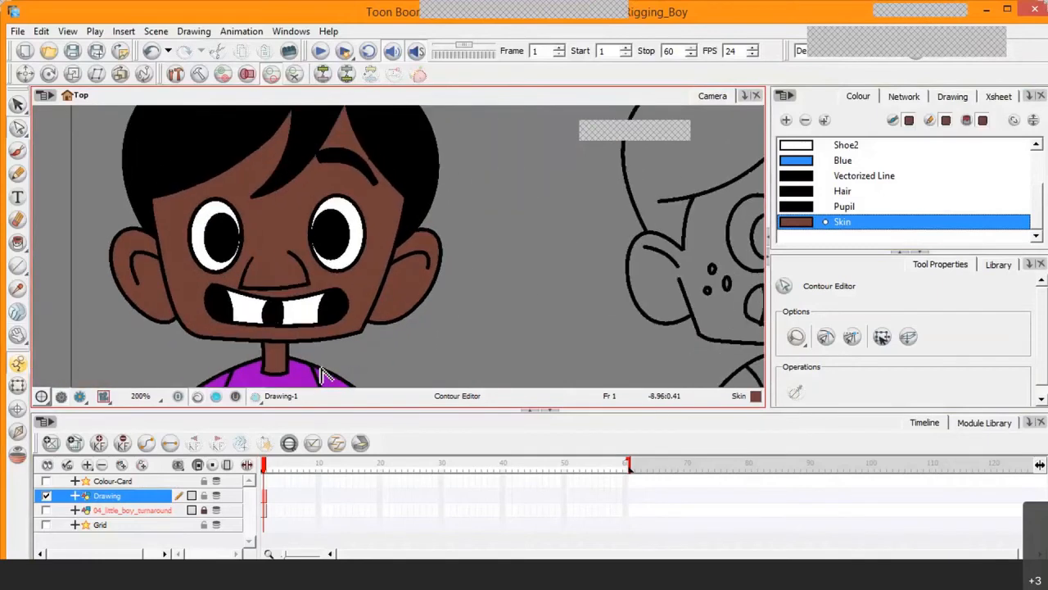
scroll(329, 366, up, 1)
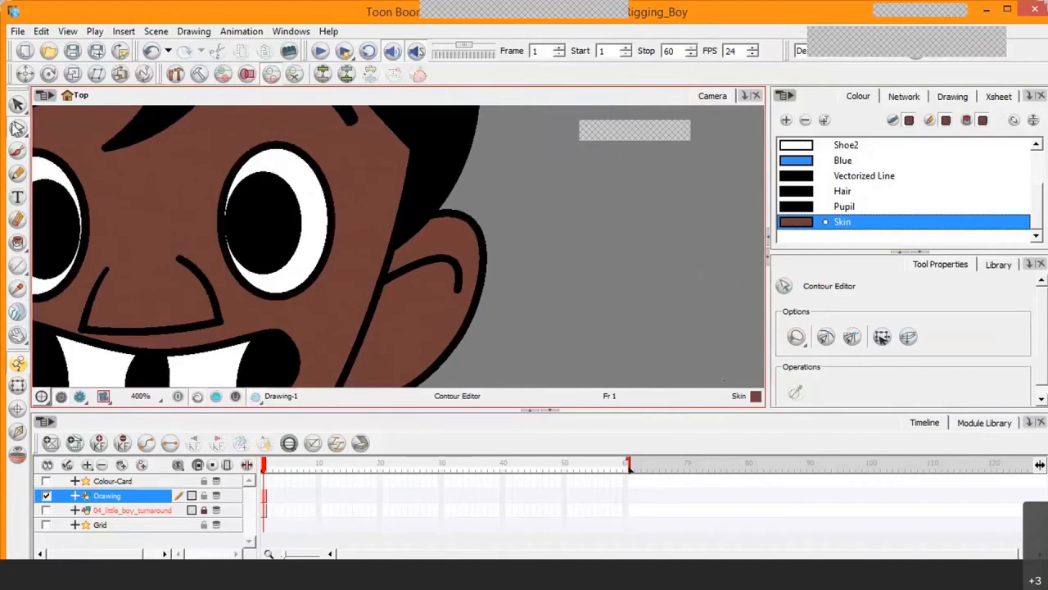
click(18, 334)
drag(205, 354, 269, 182)
scroll(309, 258, up, 2)
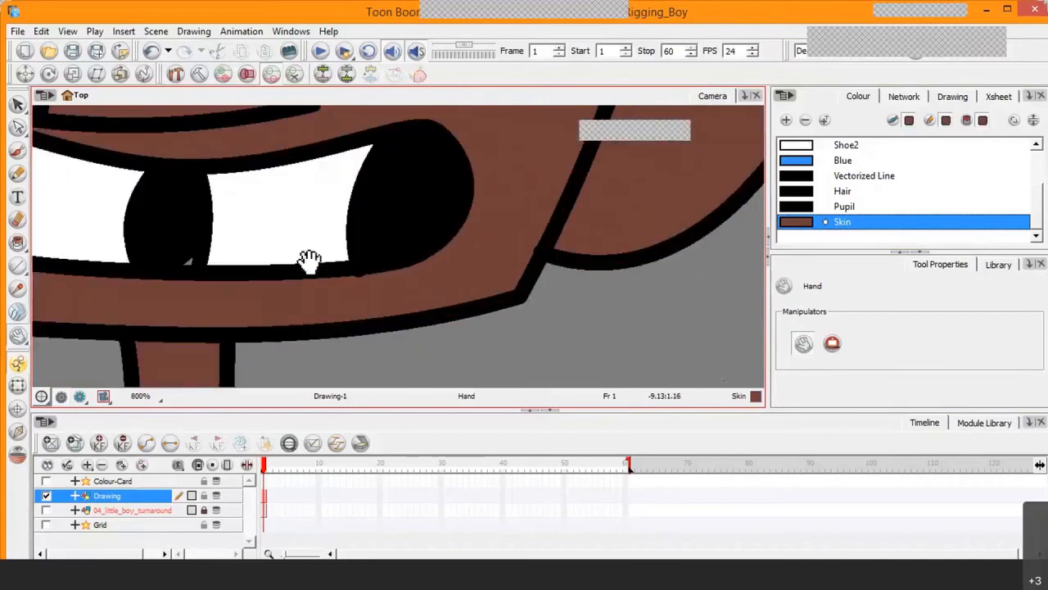
Rename the Blue colour swatch to Shorts
click(18, 242)
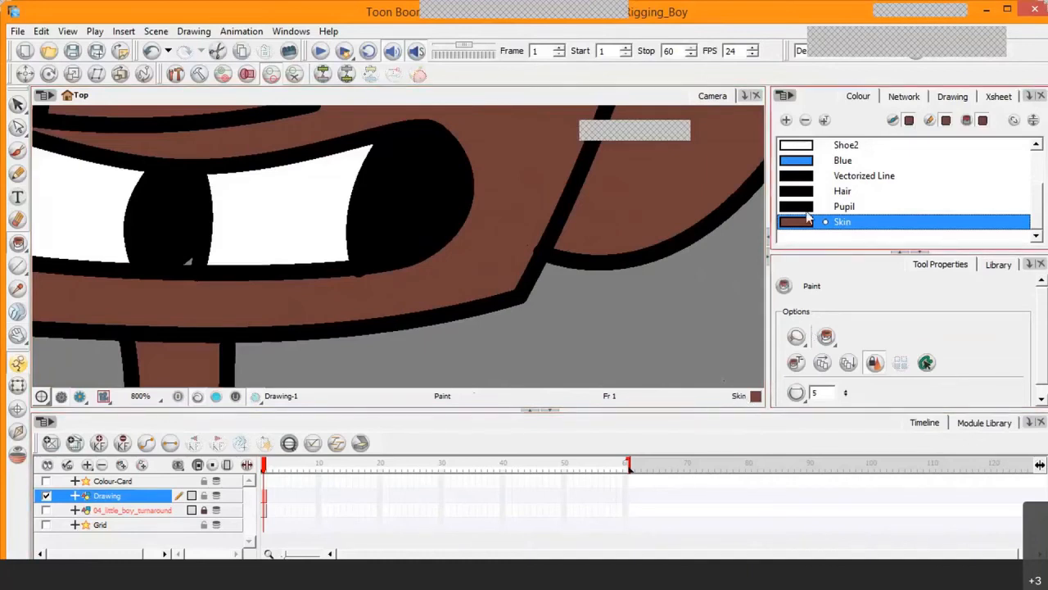
click(802, 163)
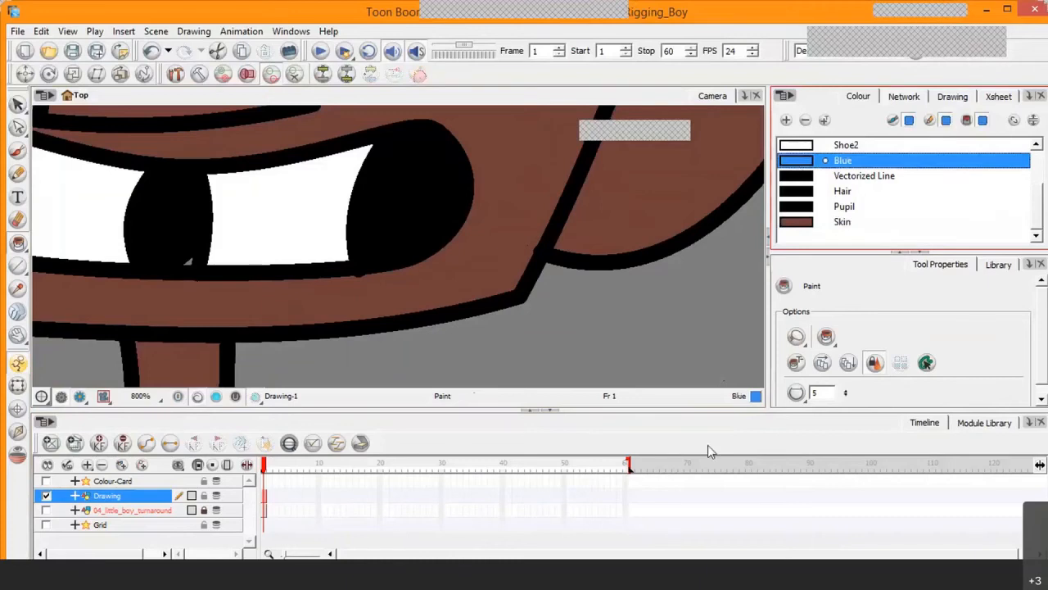
double_click(846, 162)
text(Sports)
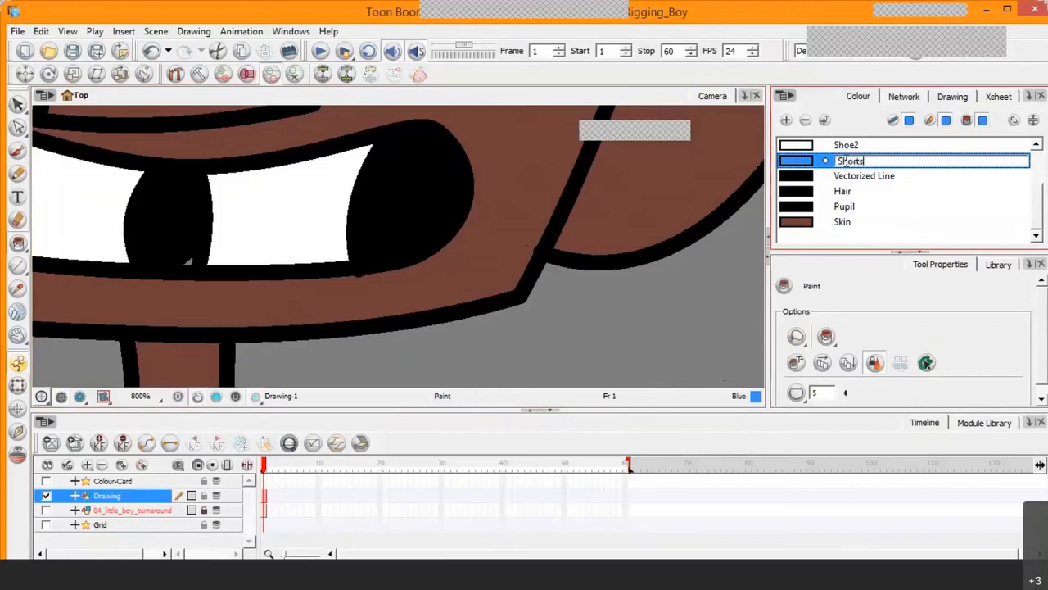
key(Return)
Fill the tiny unpainted gap at the bottom of the dark space between the front-view boy's teeth with Black
click(885, 224)
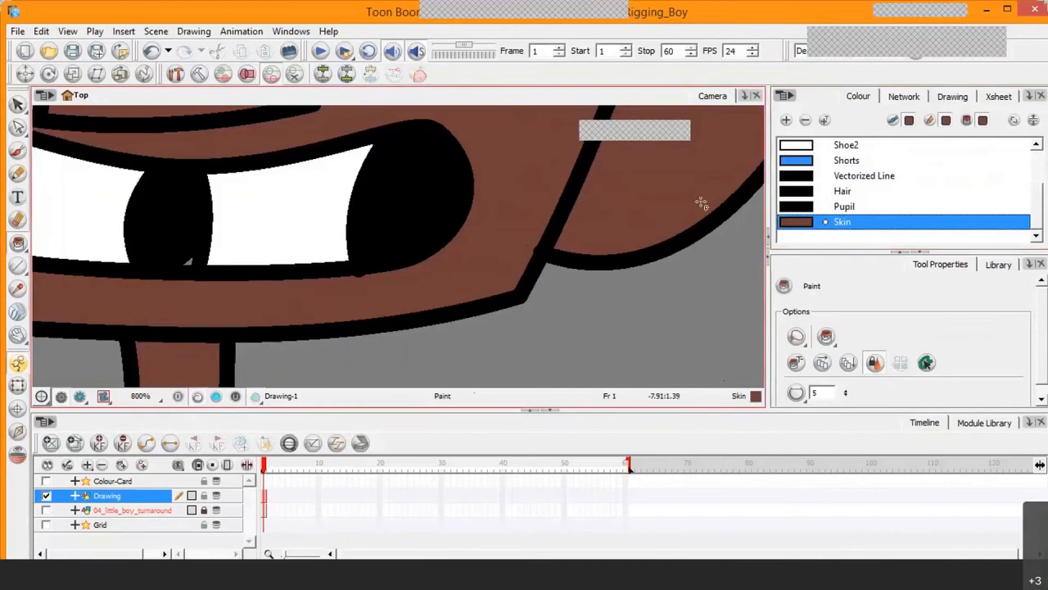
click(819, 161)
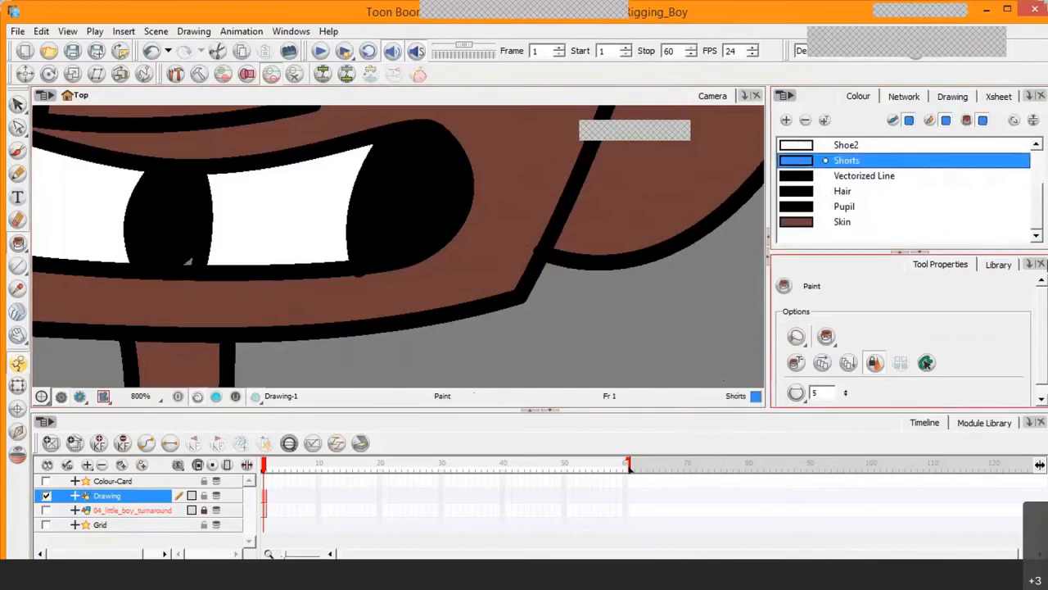
drag(1042, 206, 1042, 173)
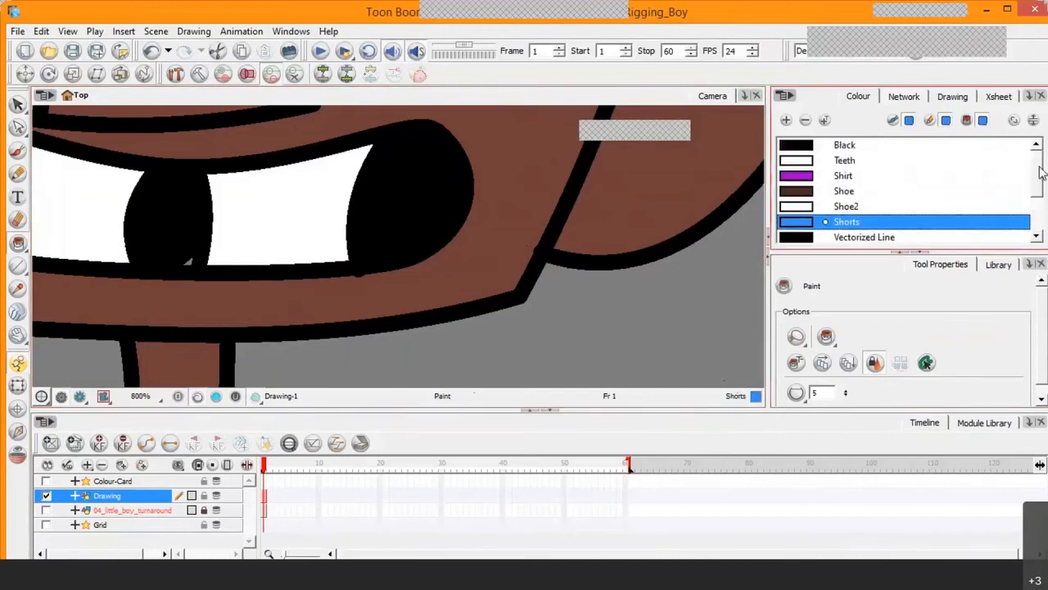
click(806, 143)
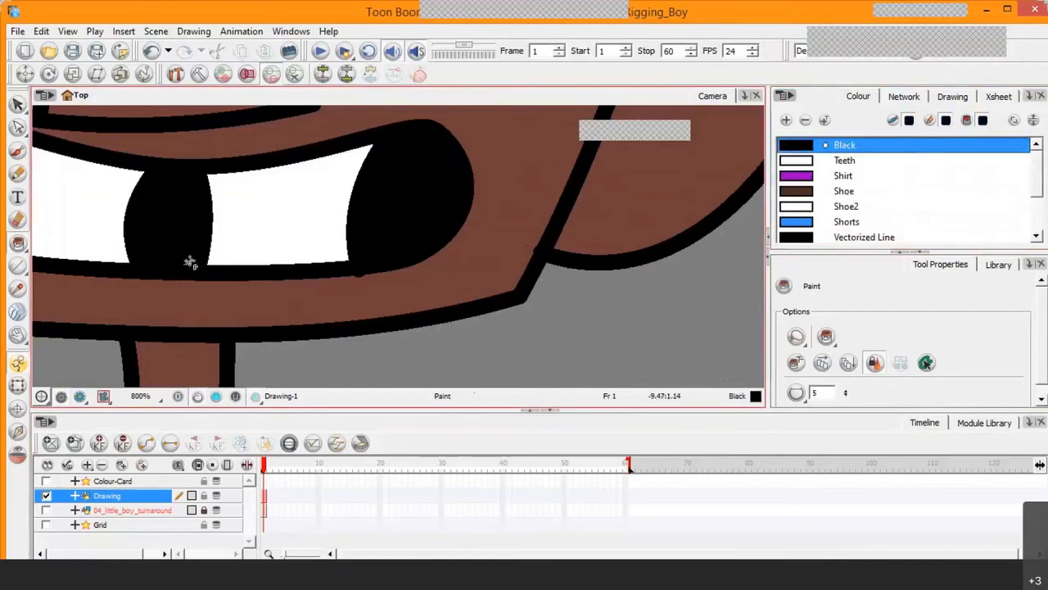
Review the whole coloured front-view boy, and examine the uncoloured three-quarter-view boy's face and upper body
key(1)
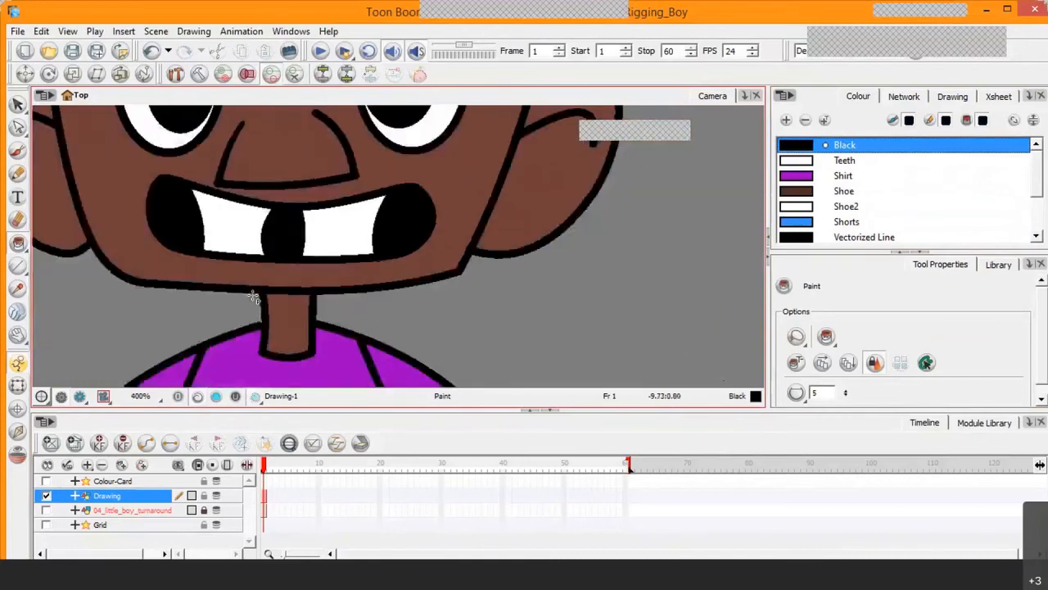
key(1)
key(1)
key(1)
key(1)
key(1)
key(1)
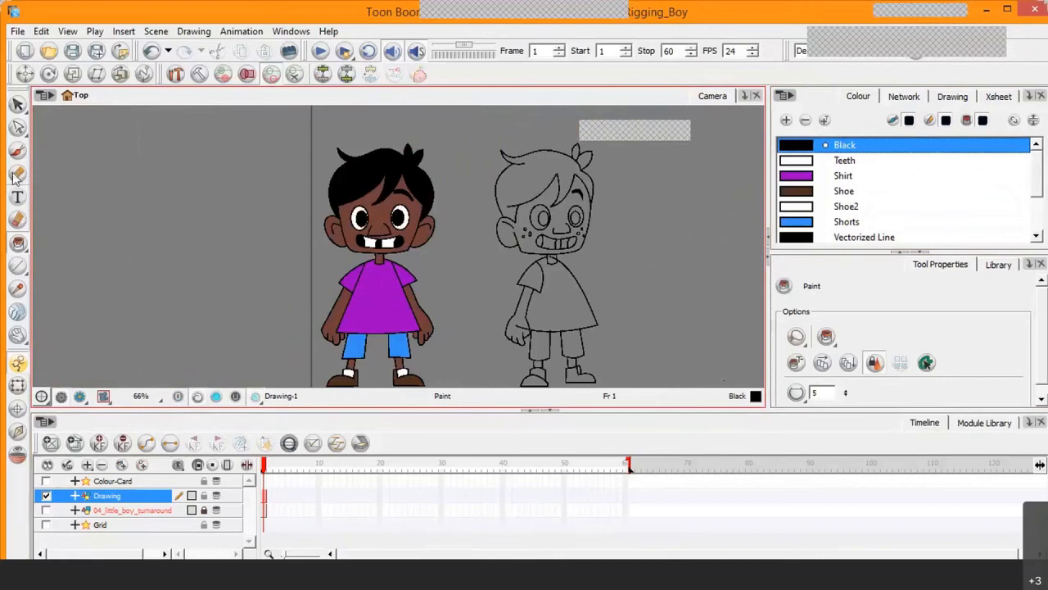
click(18, 336)
drag(429, 241, 283, 222)
scroll(281, 222, up, 3)
scroll(280, 222, down, 3)
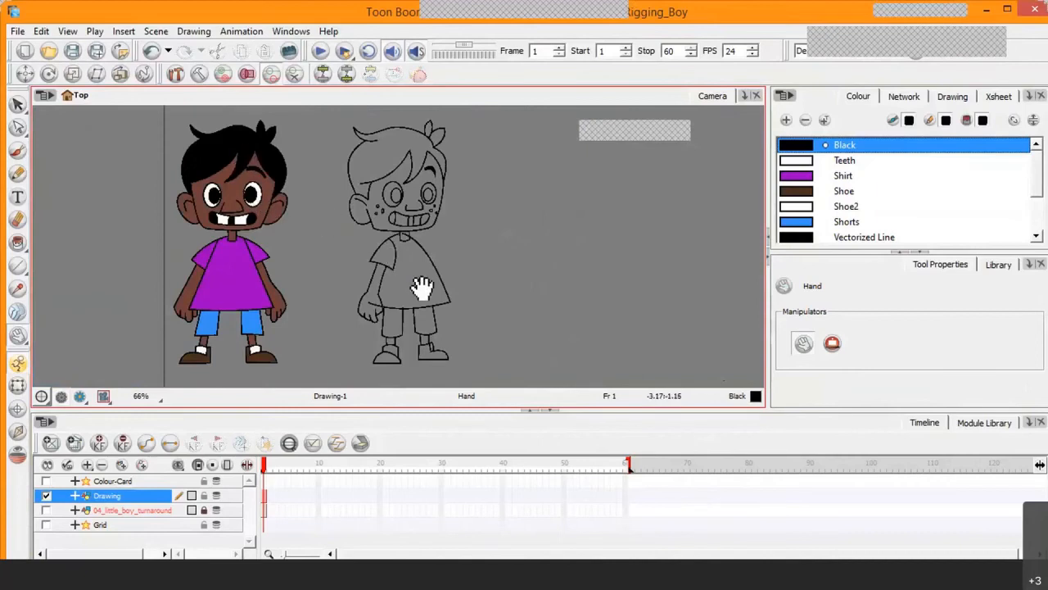
scroll(422, 287, up, 3)
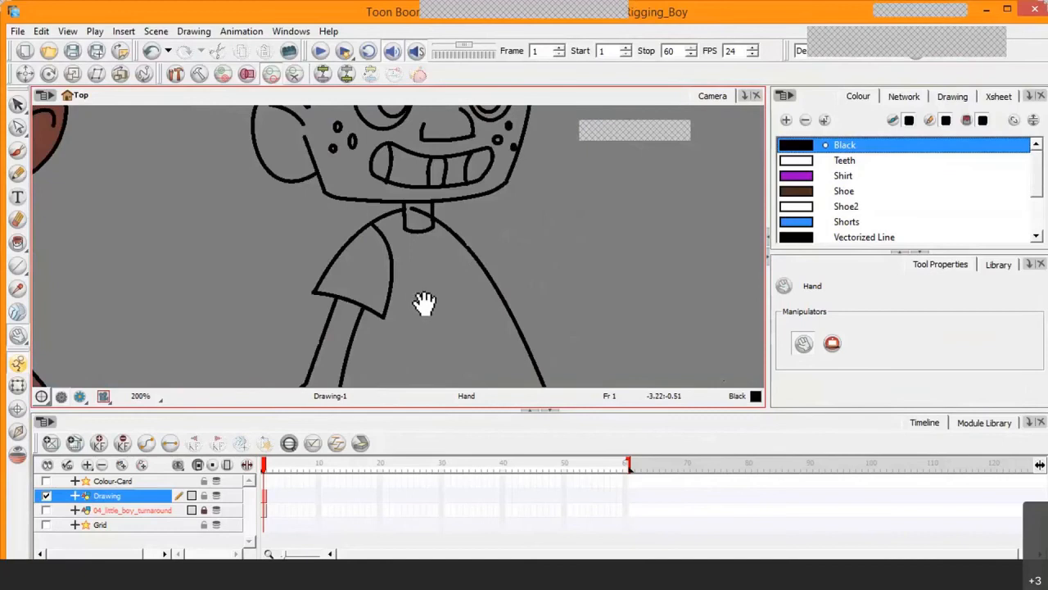
Delete the freckles on both cheeks of the three-quarter-view boy
drag(425, 303, 347, 175)
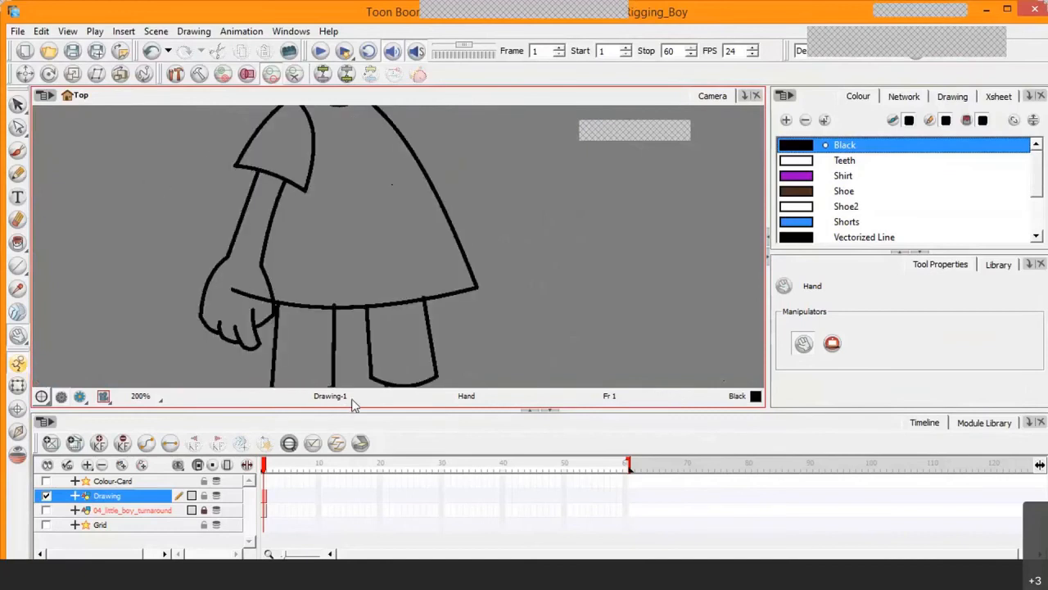
scroll(362, 304, down, 3)
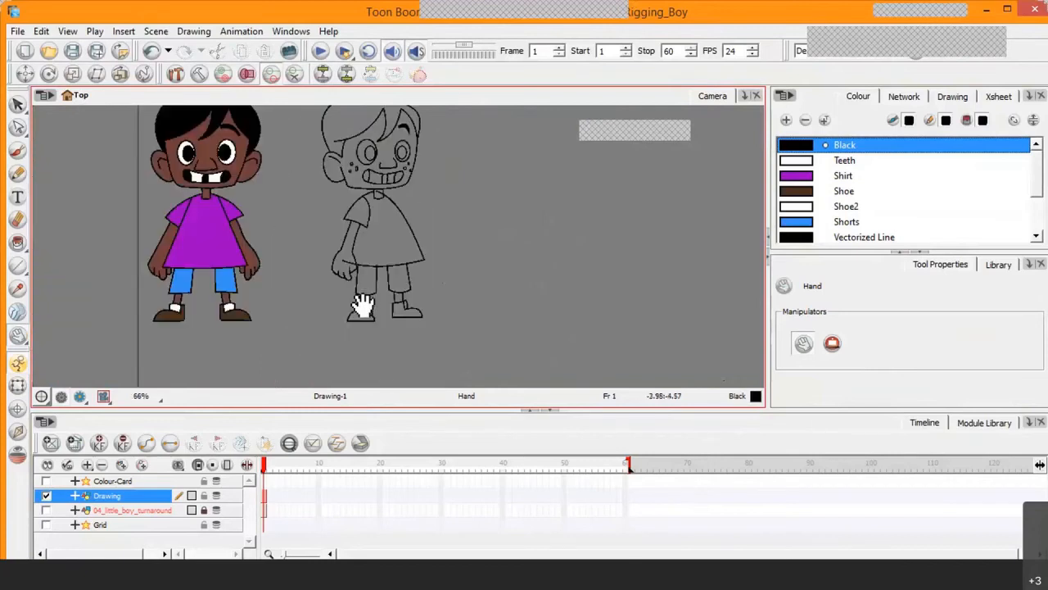
drag(272, 225, 374, 304)
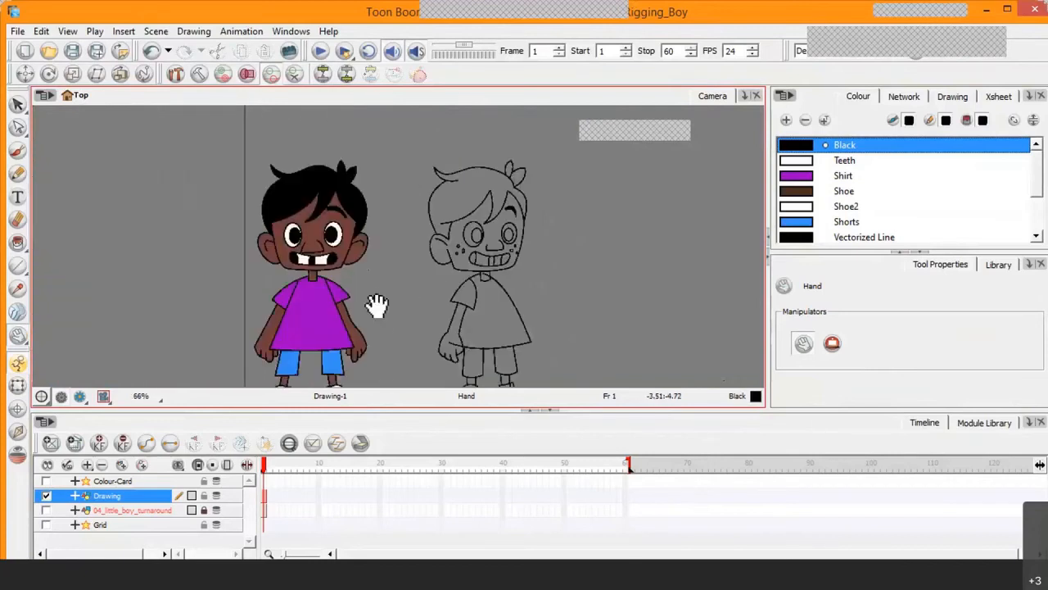
scroll(377, 305, up, 3)
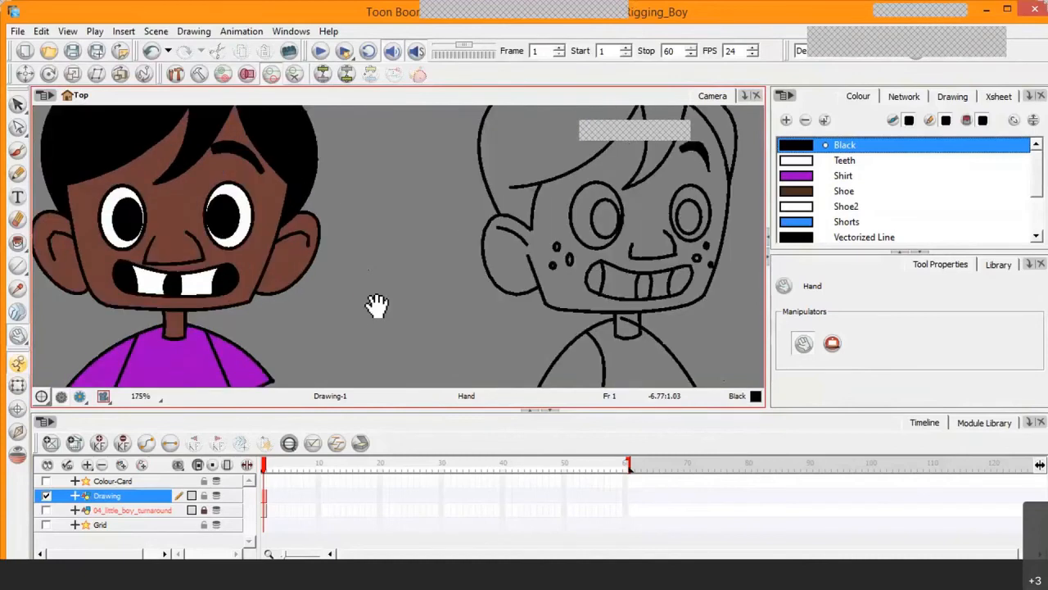
scroll(377, 305, up, 1)
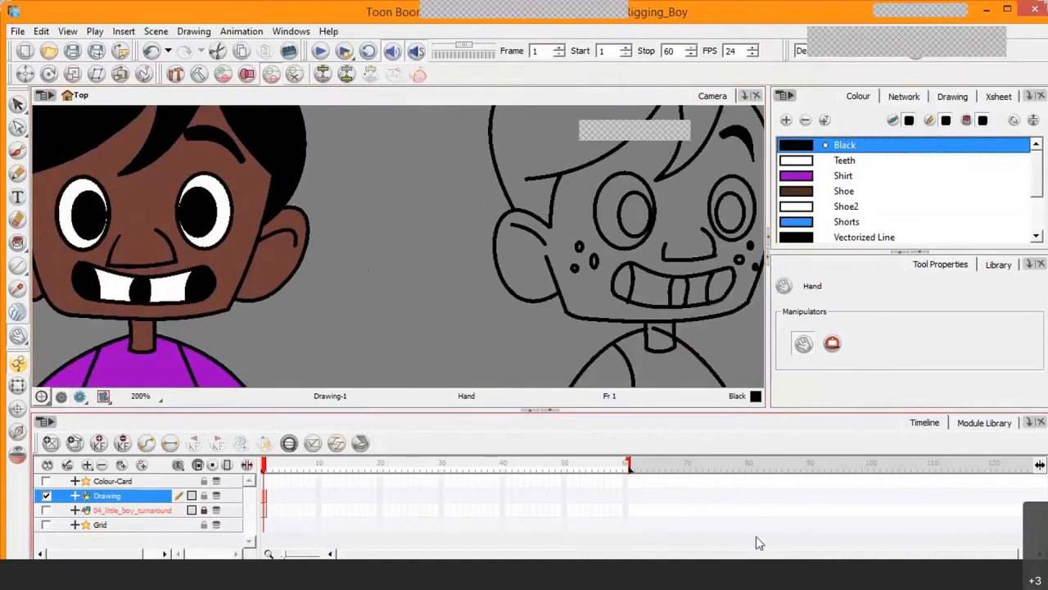
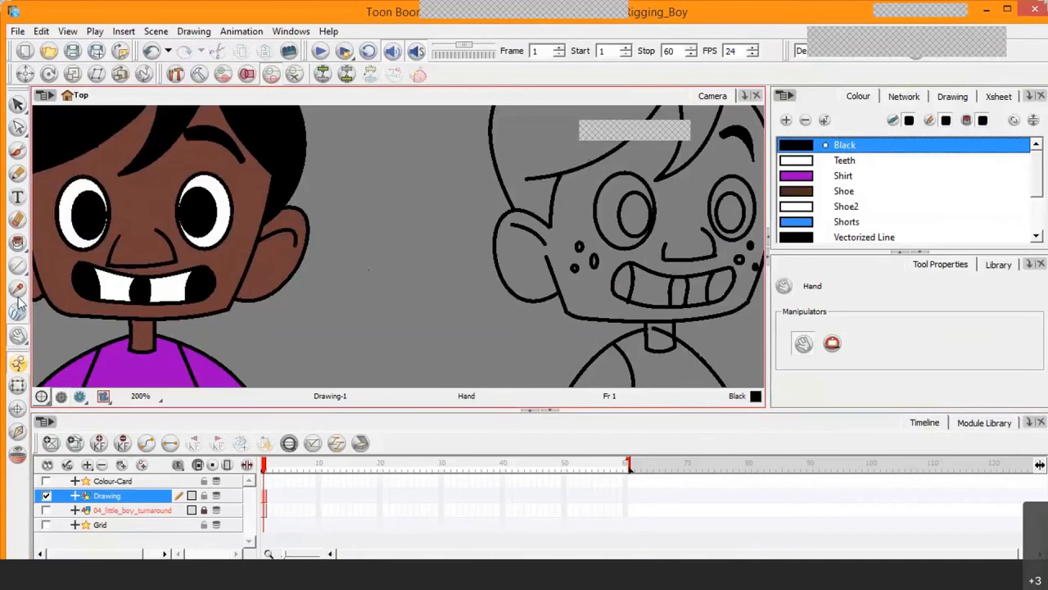
drag(524, 288, 291, 244)
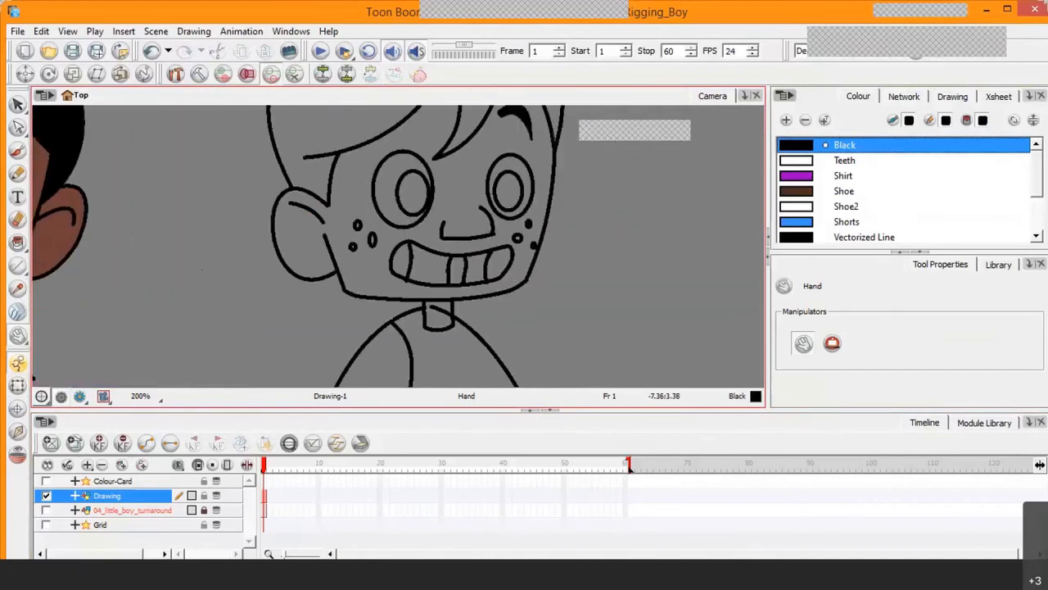
key(alt+s)
mouse_move(374, 233)
mouse_down()
mouse_move(370, 278)
mouse_move(345, 238)
mouse_up()
key(Delete)
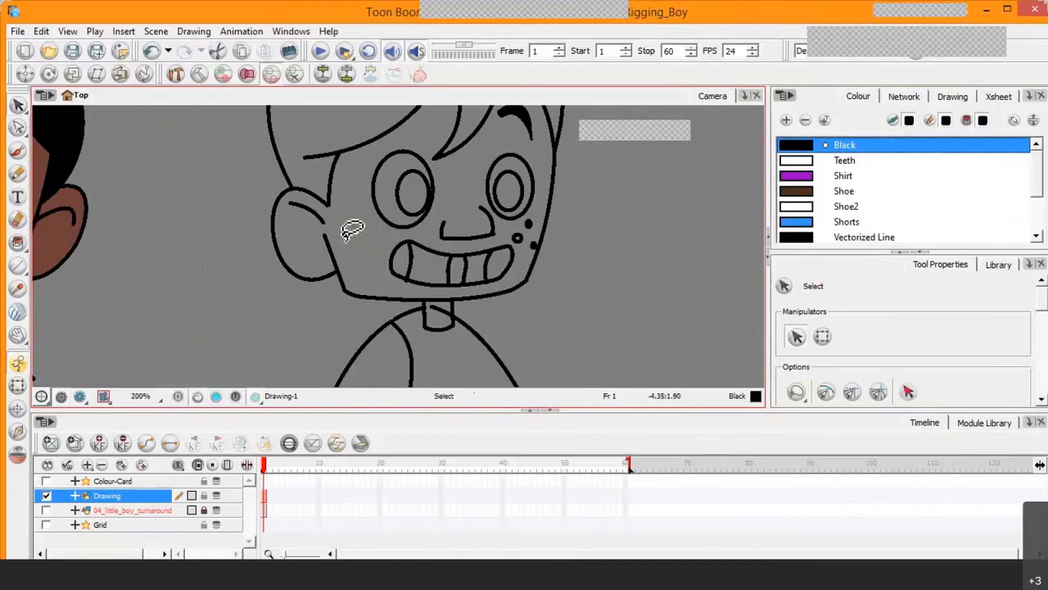
mouse_move(536, 242)
mouse_down()
mouse_move(543, 218)
mouse_move(531, 226)
mouse_up()
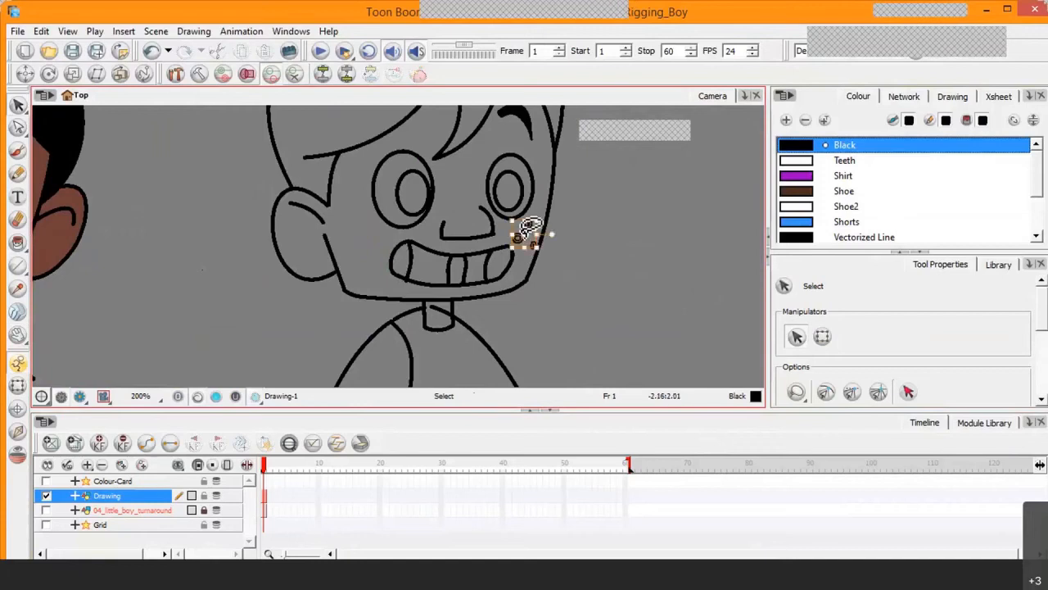
key(Delete)
Paint the three-quarter-view boy's face and ear with the Skin swatch
click(18, 335)
drag(139, 315, 271, 317)
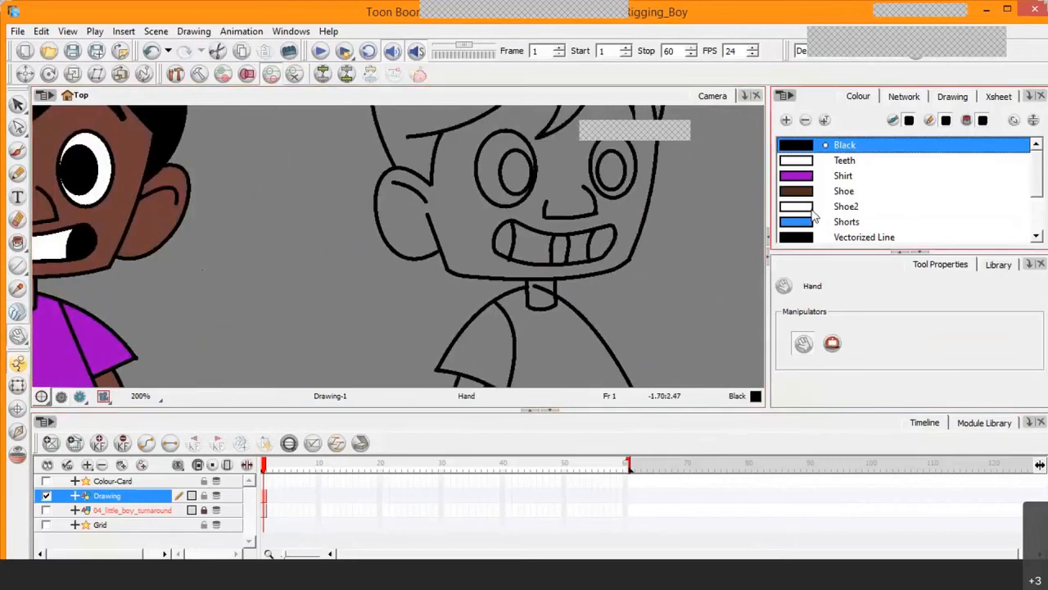
drag(1042, 174, 1042, 206)
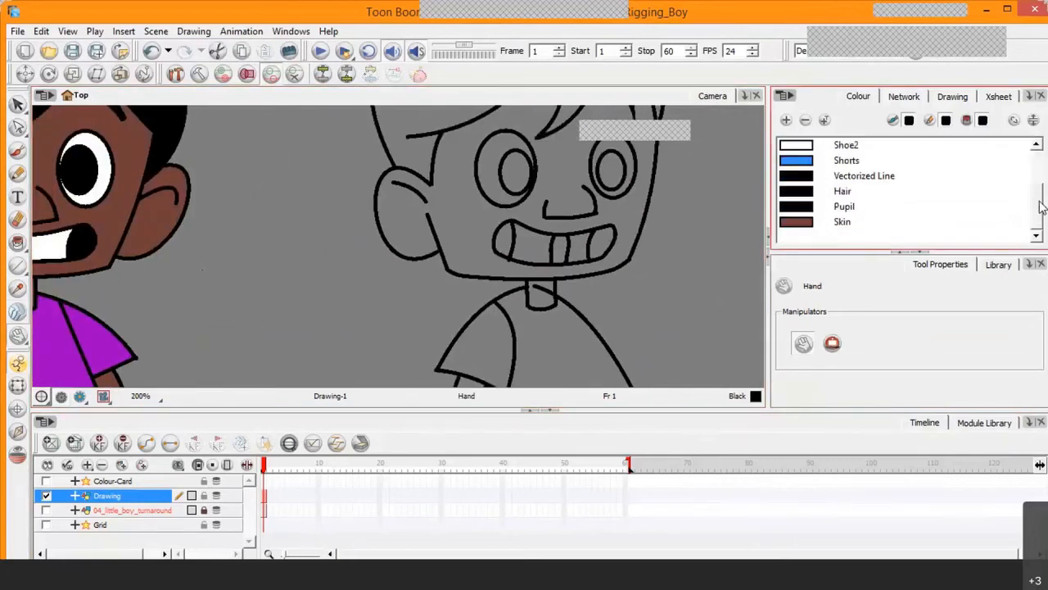
click(805, 224)
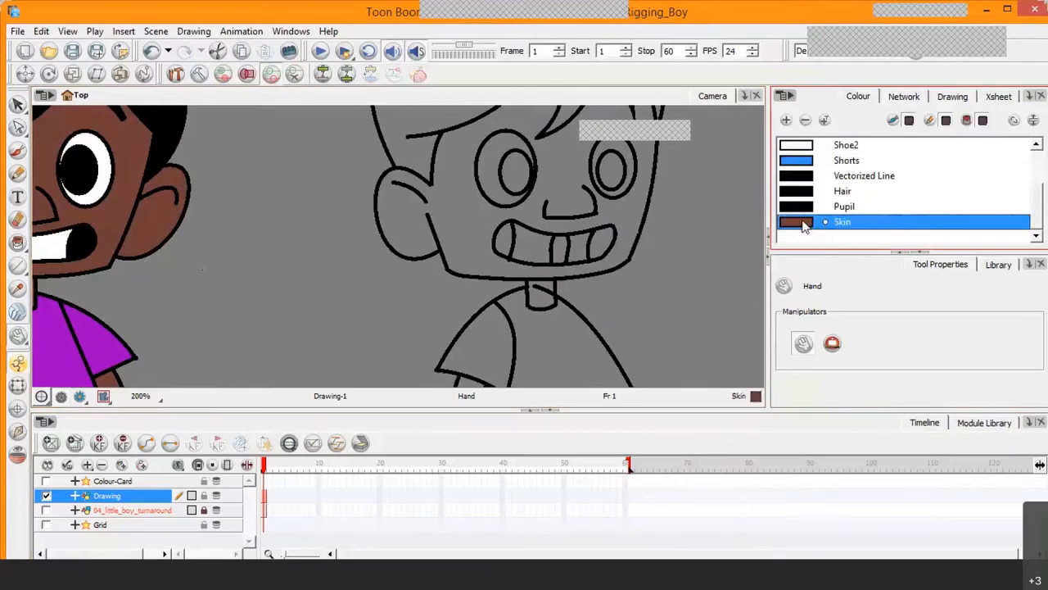
click(18, 243)
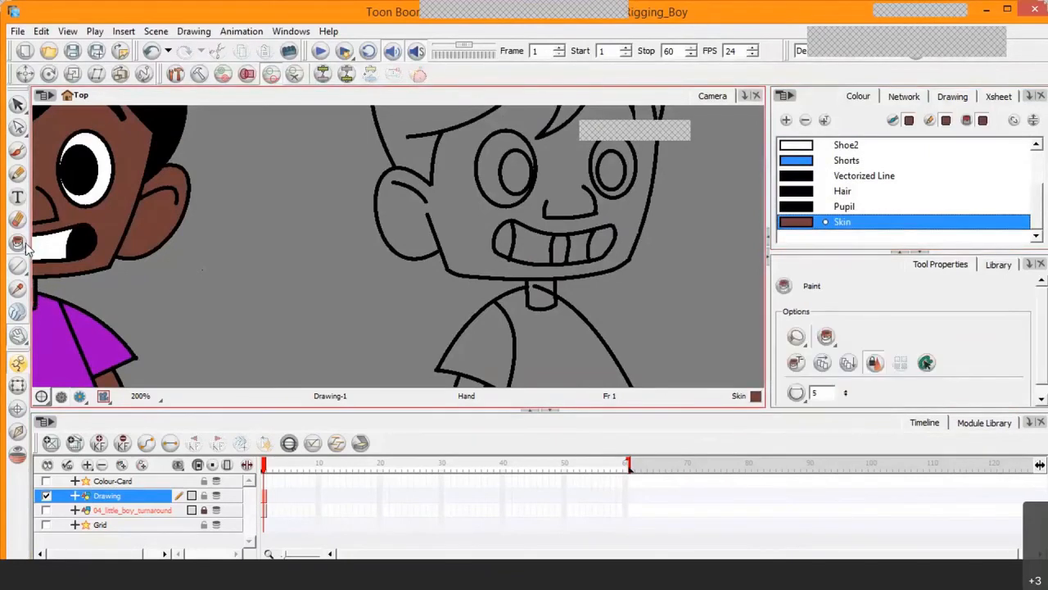
click(474, 232)
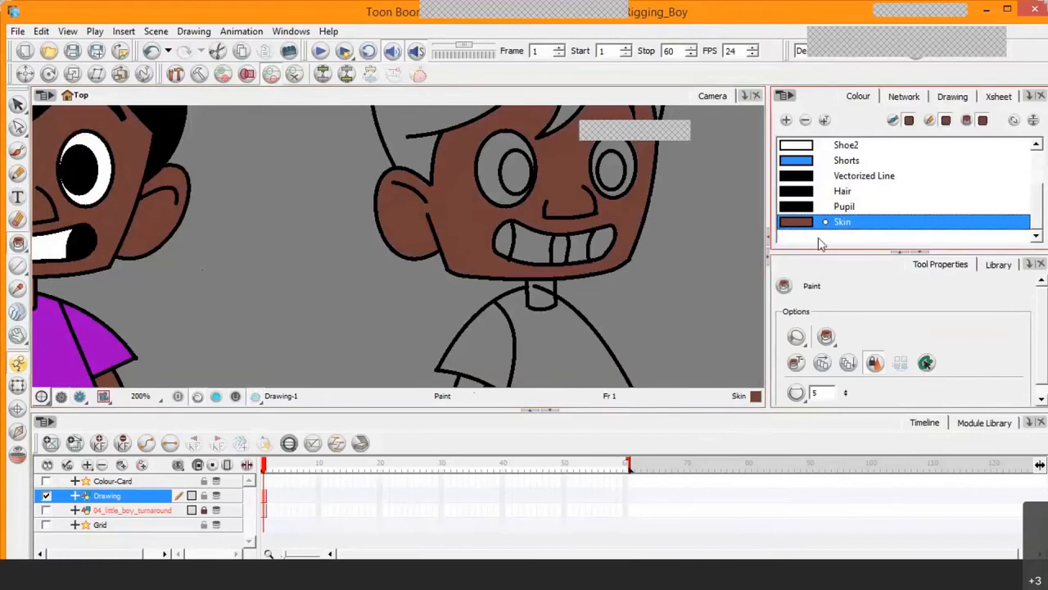
Fill both pupils of the three-quarter-view boy with the Pupil swatch
click(807, 207)
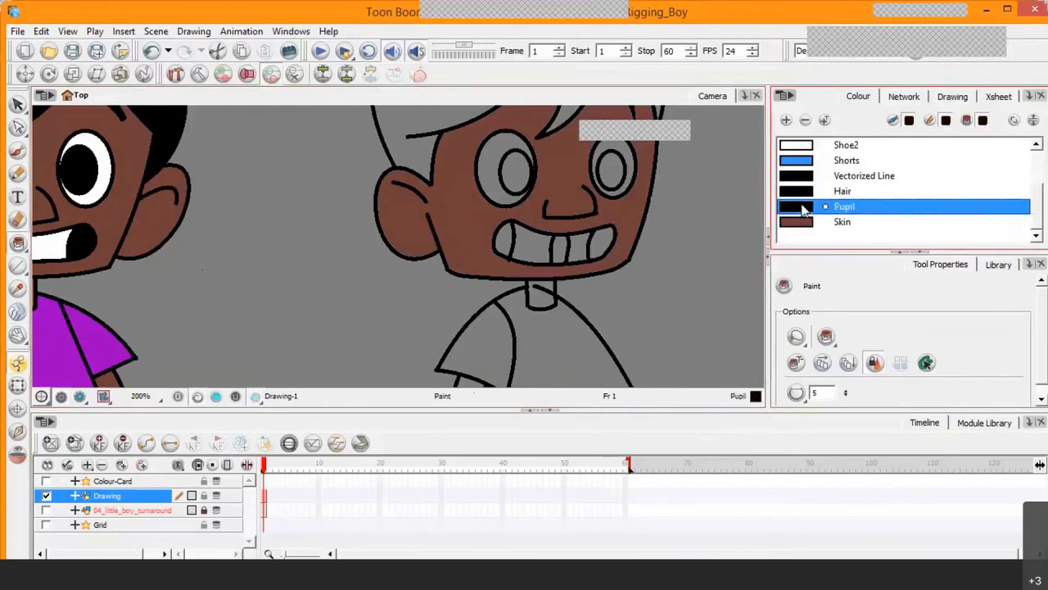
click(611, 170)
click(508, 175)
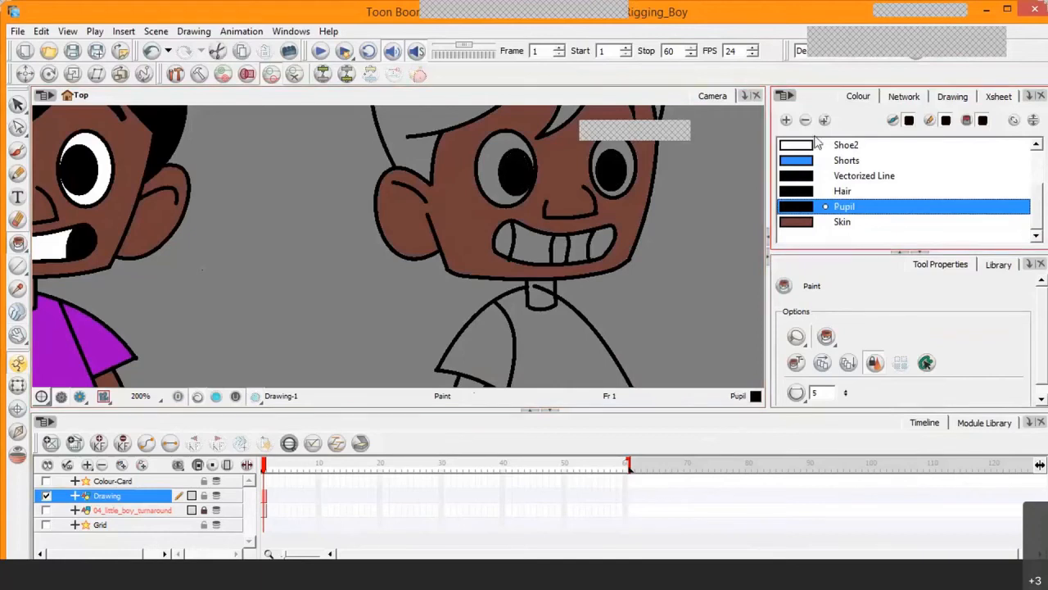
Sample the white of the front-view boy's eye and fill both eye whites of the three-quarter-view boy with that Teeth colour
drag(1039, 219, 1039, 189)
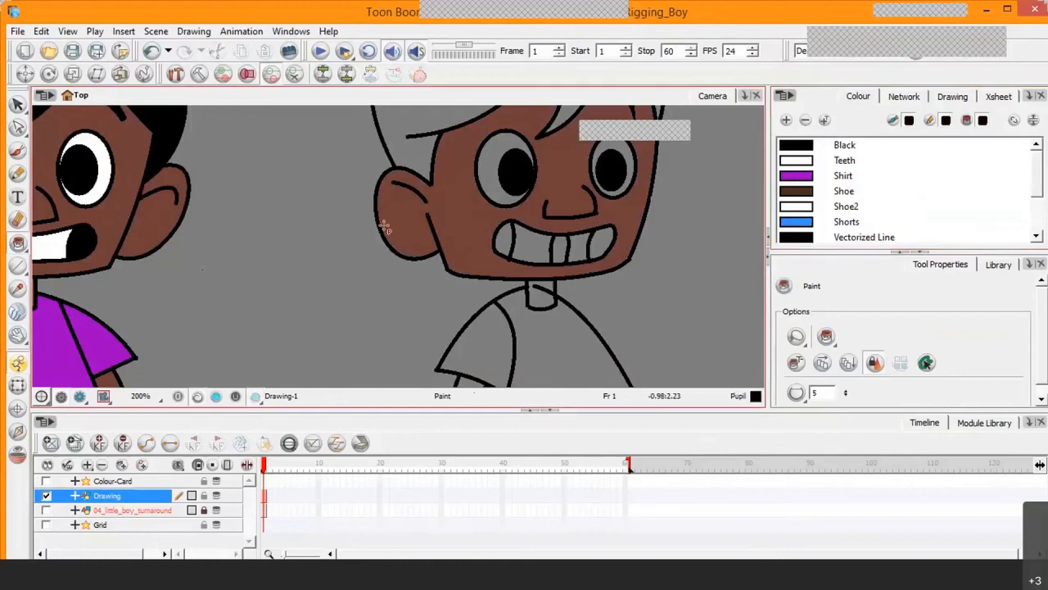
key(d)
click(16, 290)
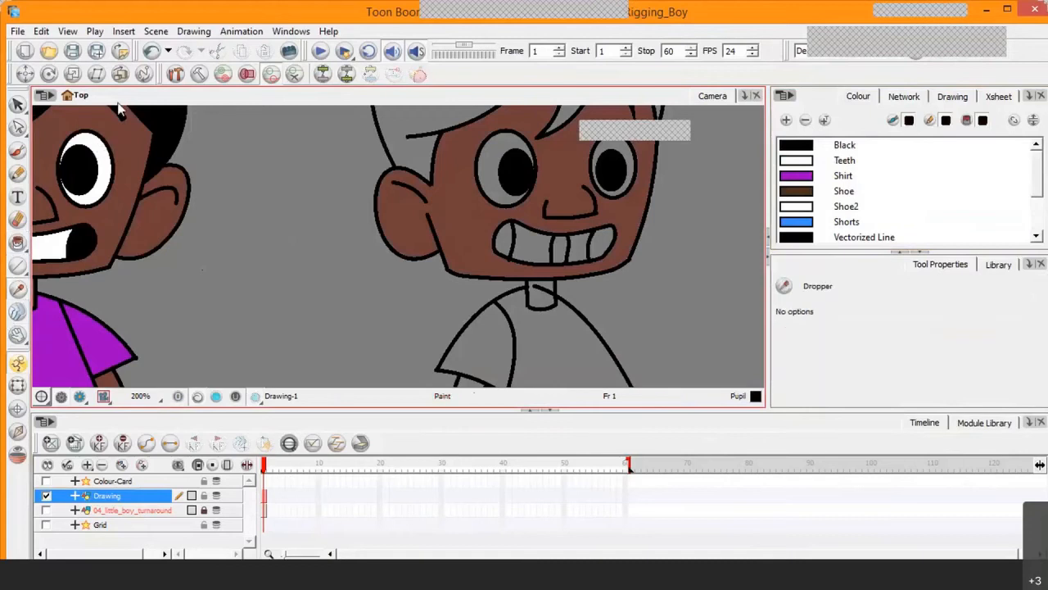
click(99, 162)
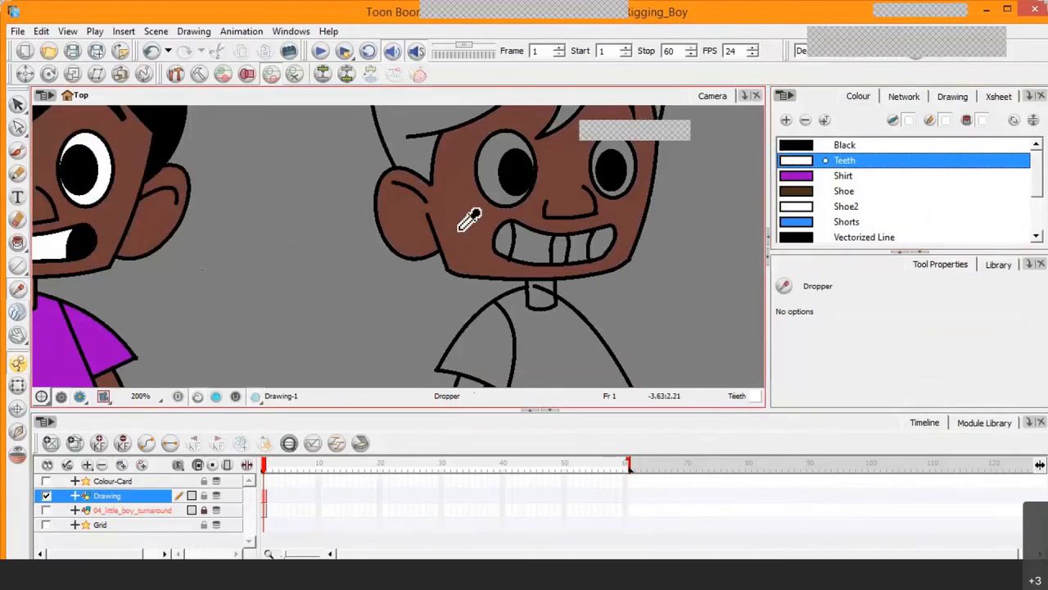
click(18, 243)
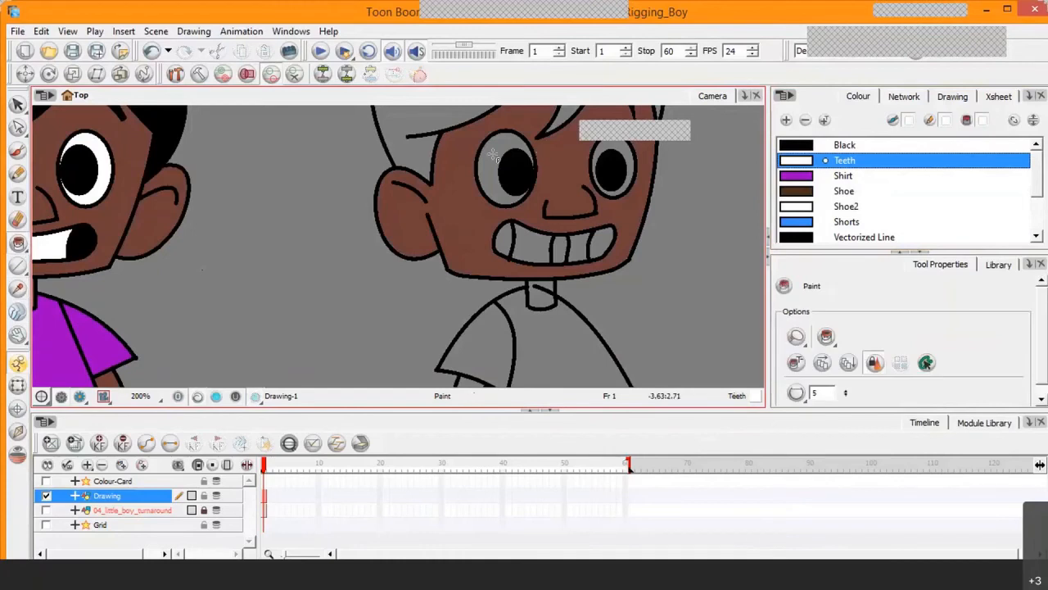
click(533, 153)
click(620, 151)
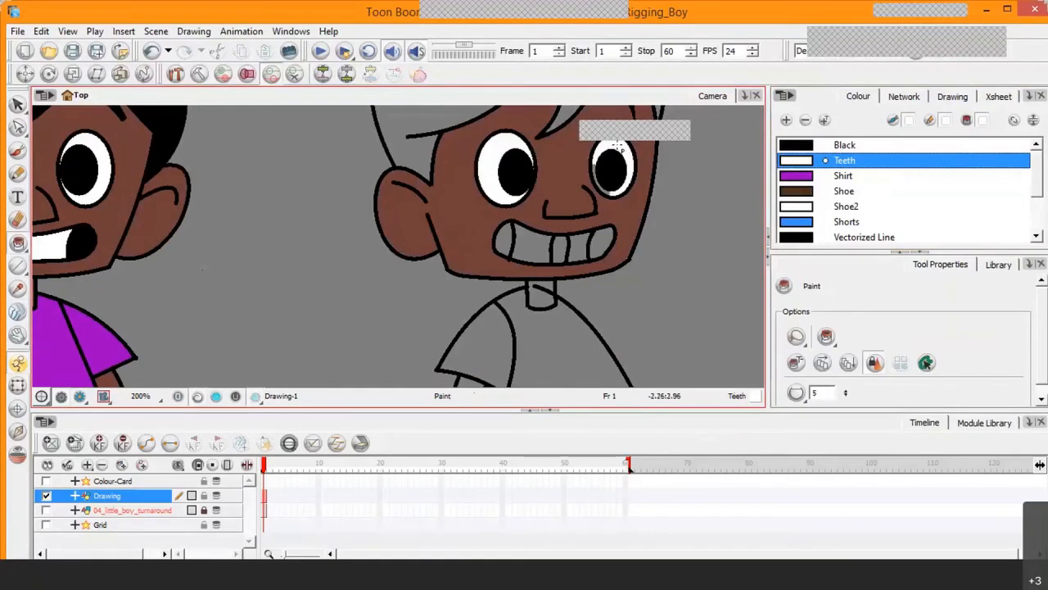
Fill the leftover gap in the three-quarter-view boy's far eye white and his two teeth with the Teeth swatch
key(2)
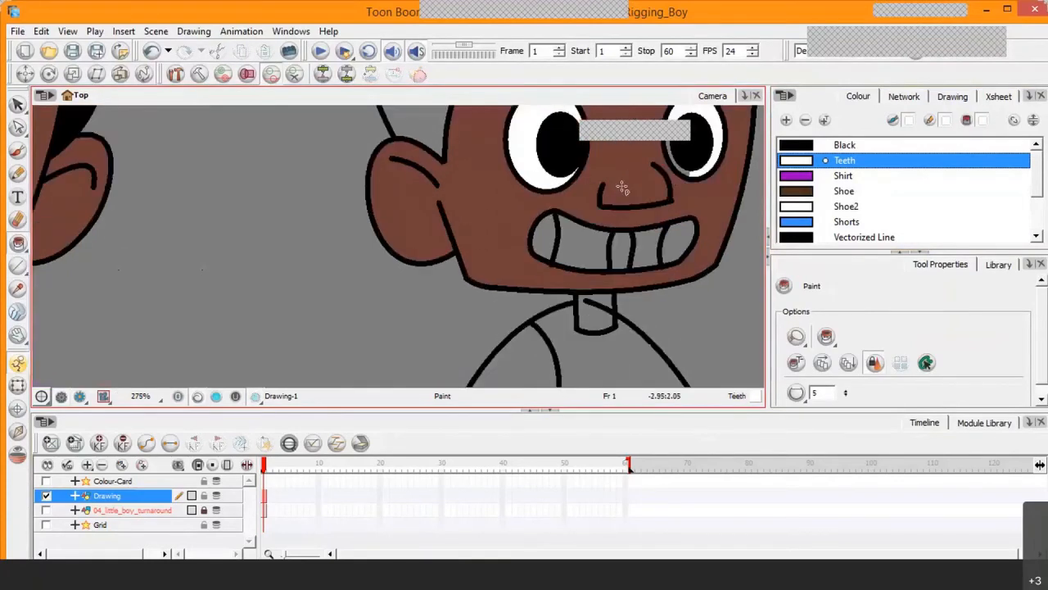
click(19, 336)
drag(534, 257, 348, 295)
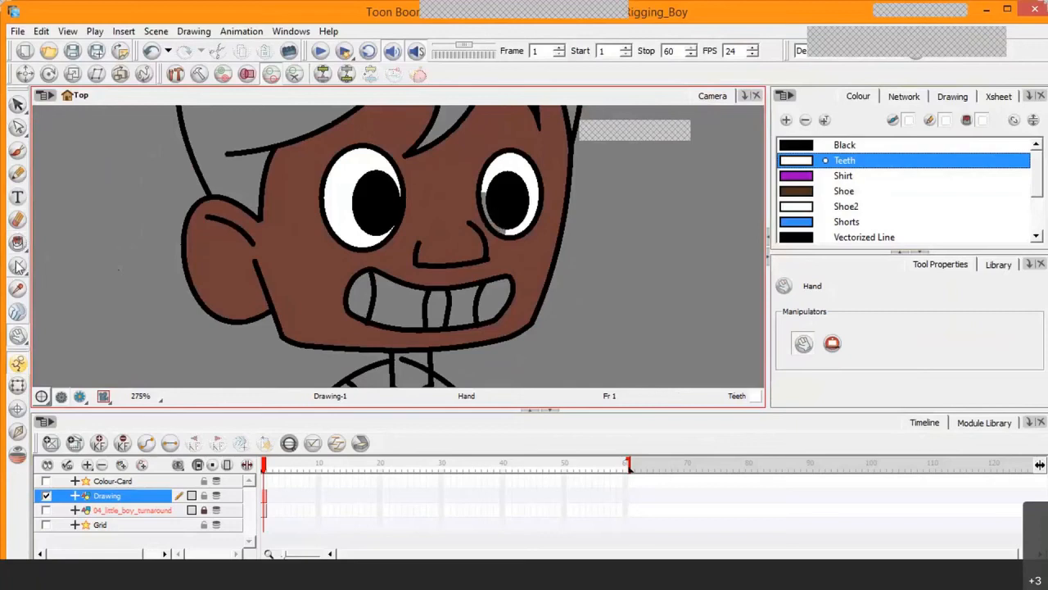
click(17, 243)
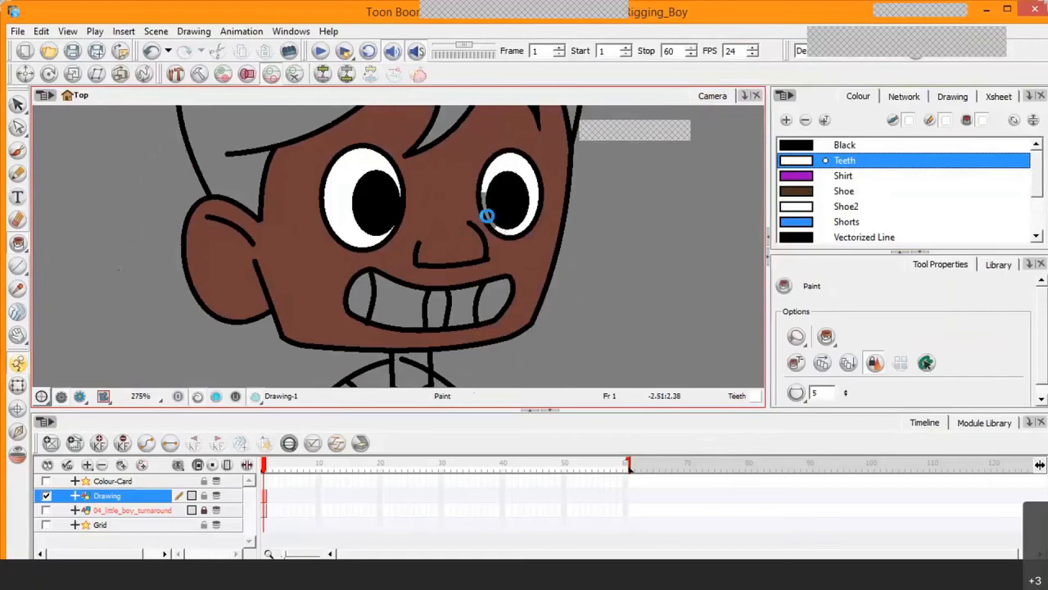
click(467, 315)
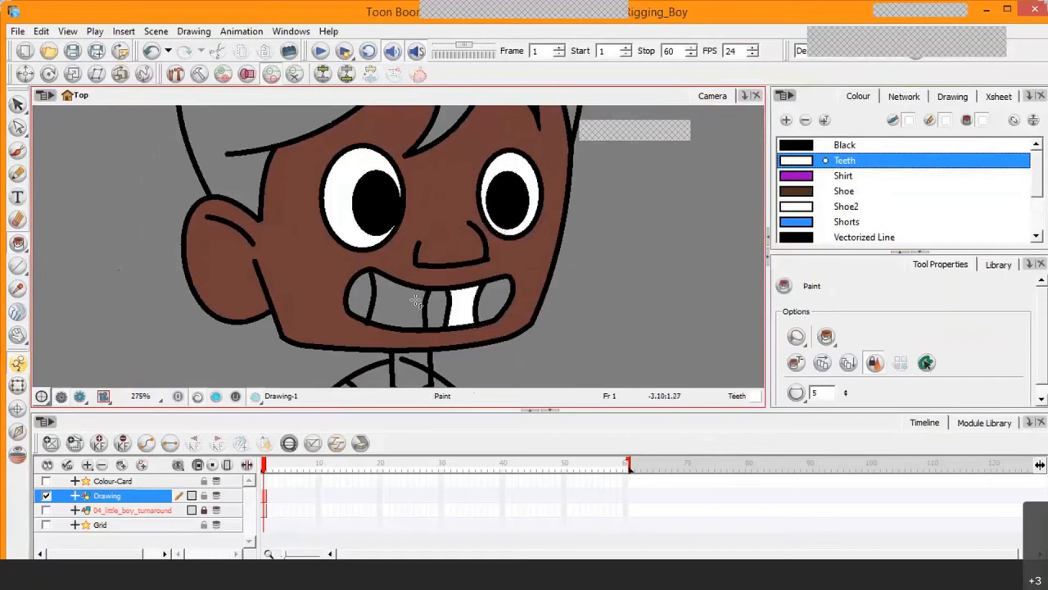
click(417, 302)
Fill the gap between the three-quarter-view boy's teeth and both mouth corners with Black
click(797, 149)
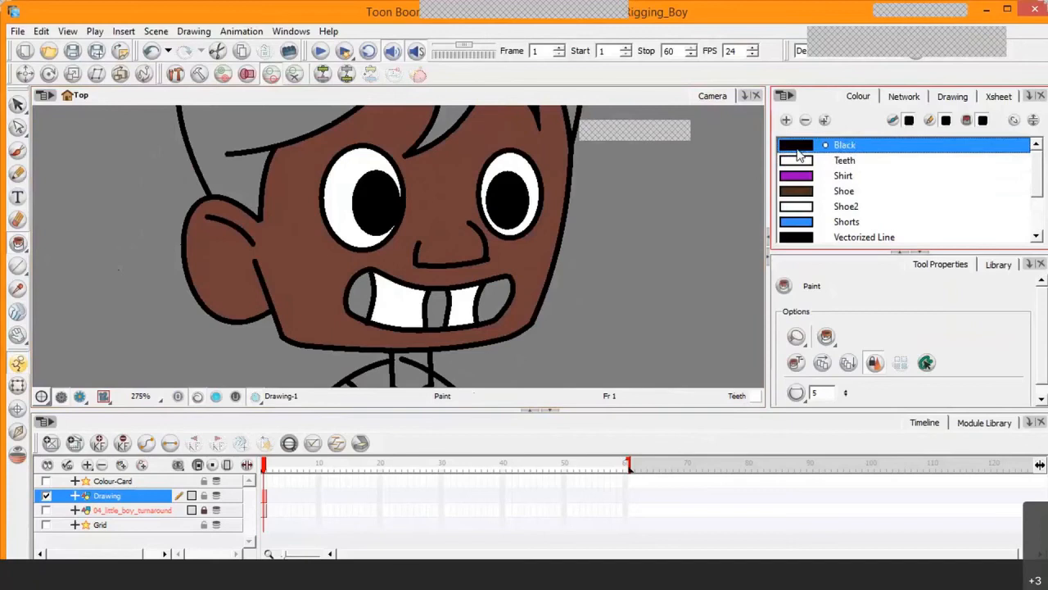
click(496, 306)
click(436, 308)
click(361, 299)
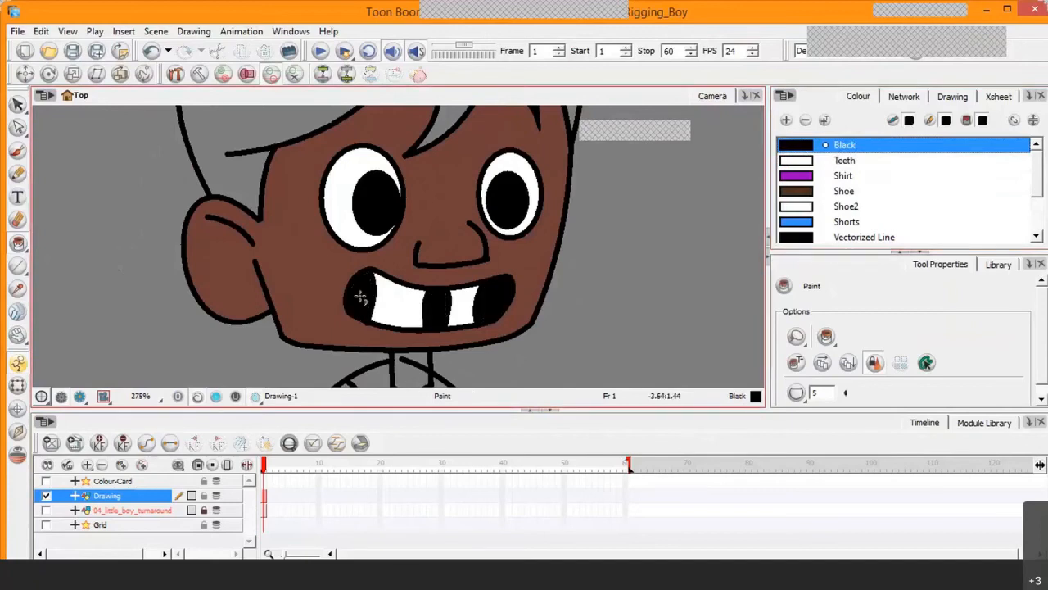
Cut away the stray shirt collar line crossing the three-quarter-view boy's neck with the Cutter tool
key(2)
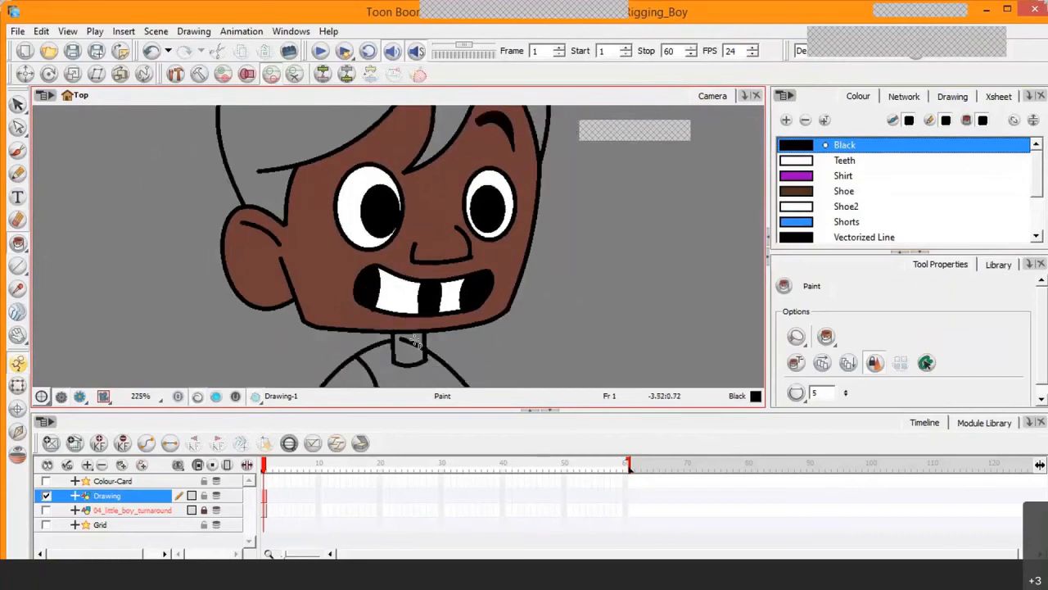
key(1)
key(1)
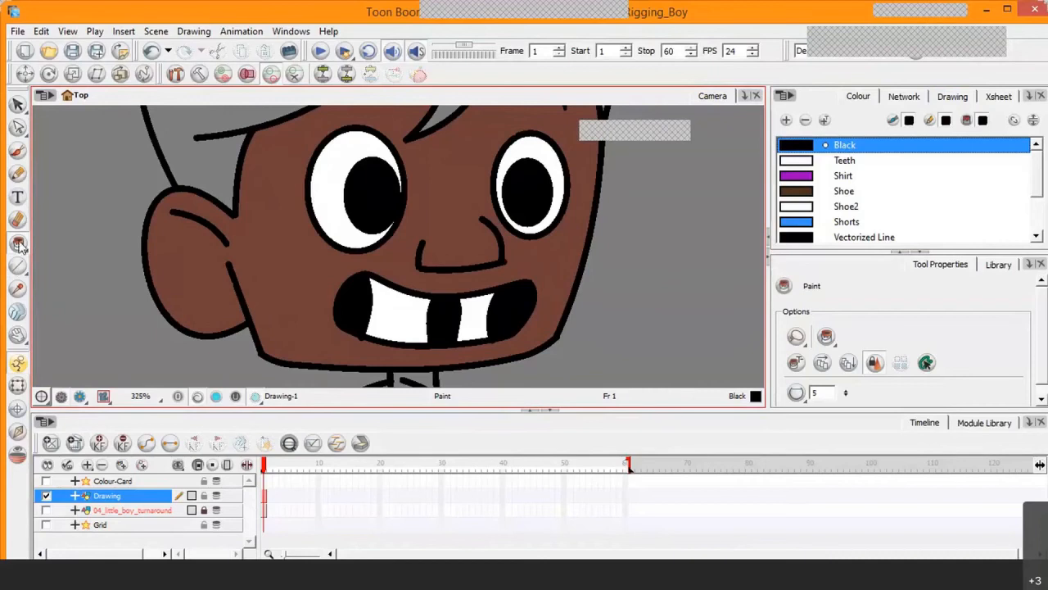
click(18, 364)
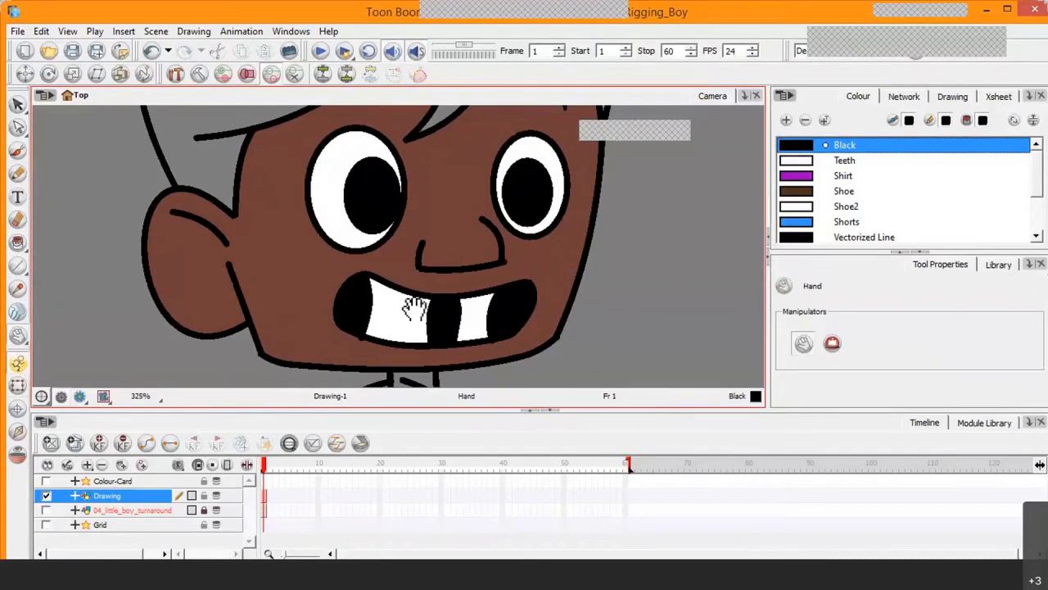
drag(415, 309, 258, 228)
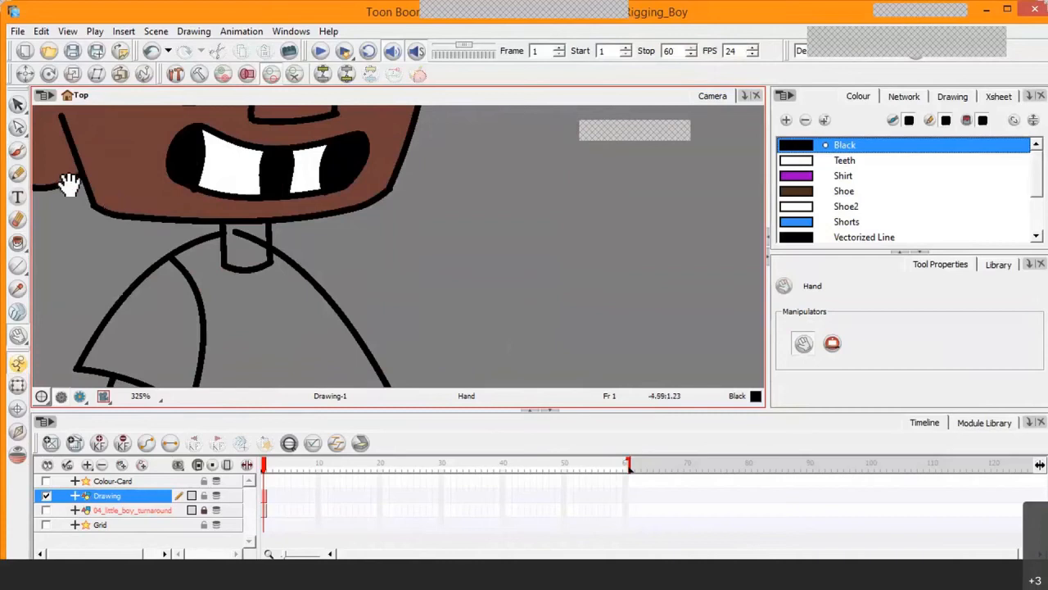
click(18, 128)
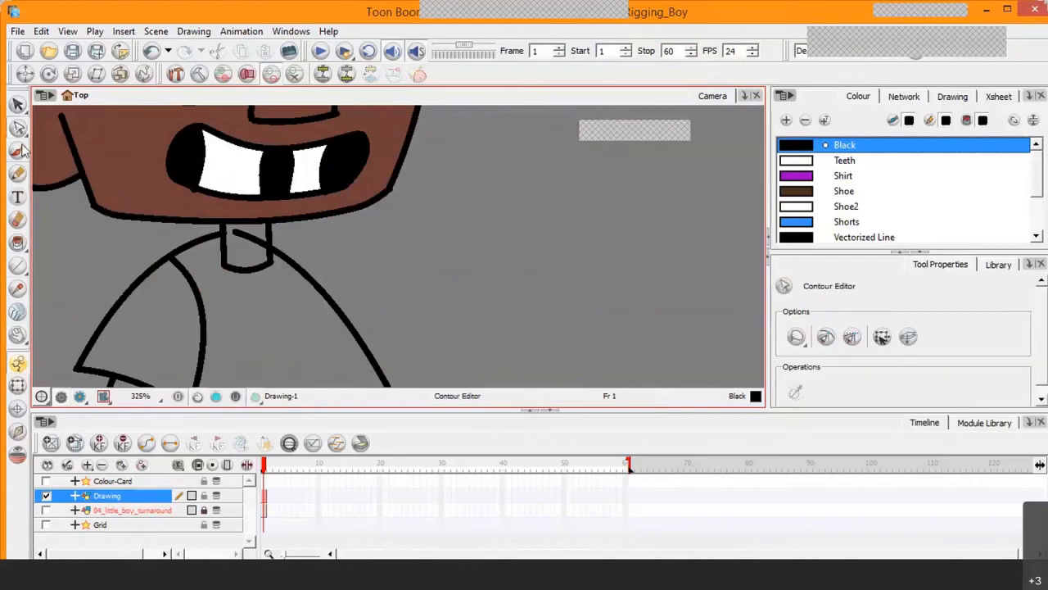
click(20, 108)
click(64, 122)
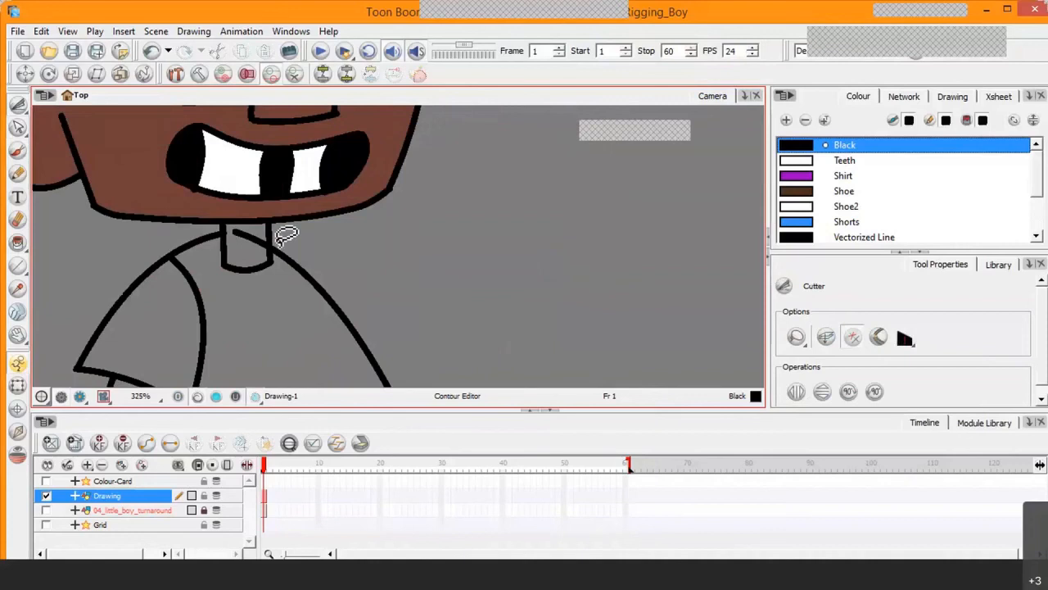
click(255, 243)
key(Delete)
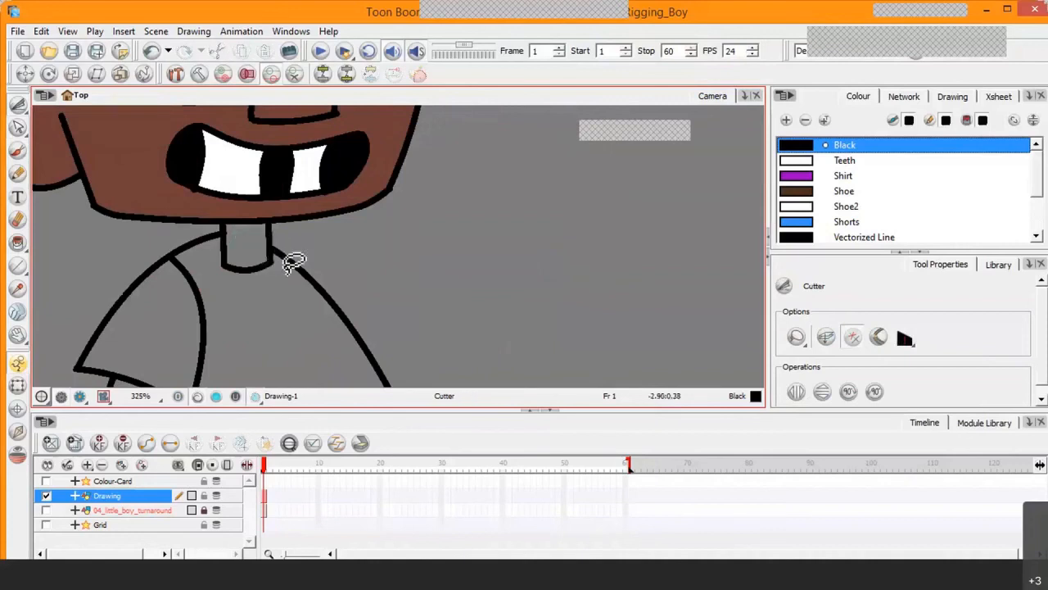
scroll(239, 235, down, 6)
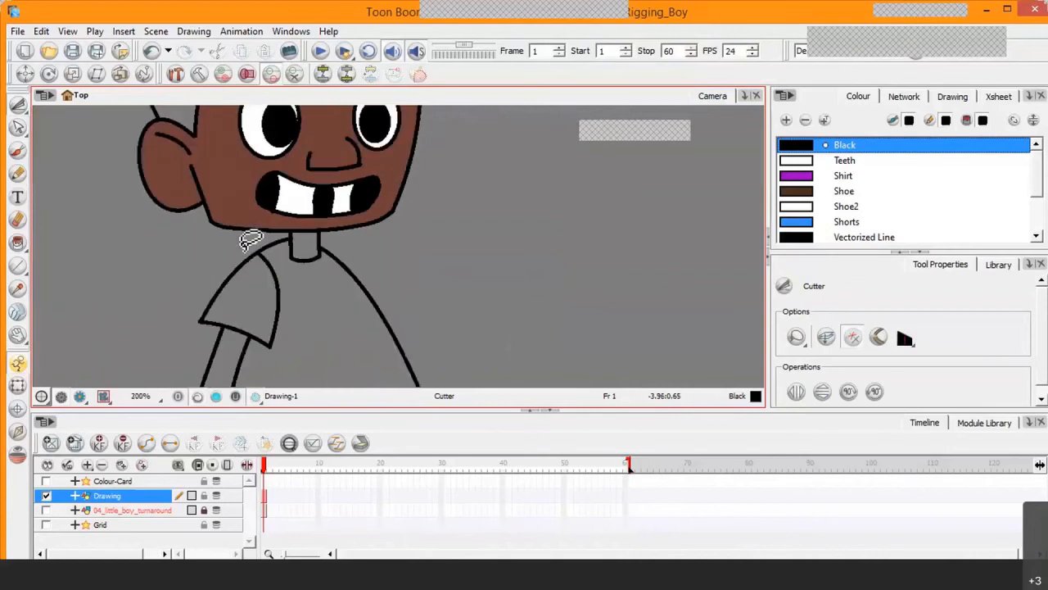
Try to fill the three-quarter-view boy's neck with the Skin swatch
scroll(250, 239, up, 4)
click(18, 243)
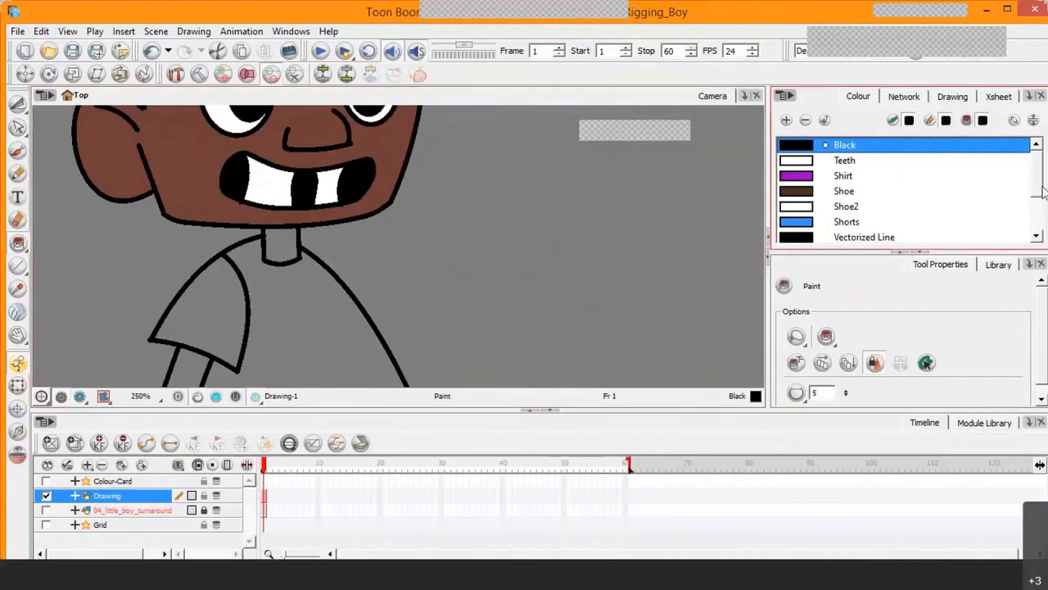
scroll(807, 199, down, 2)
click(801, 224)
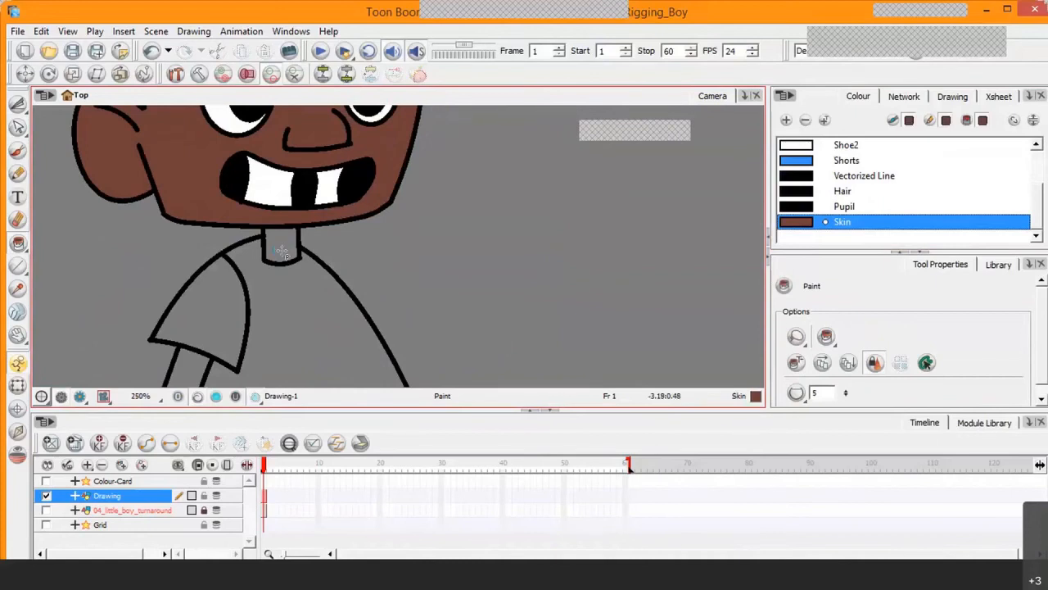
key(1)
key(1)
key(1)
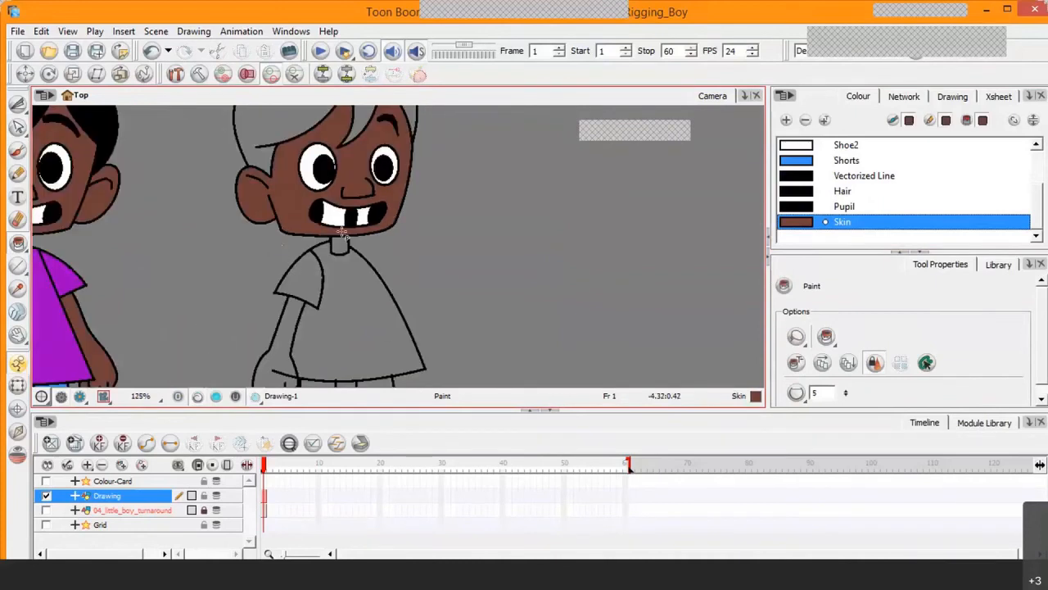
Join the front side line of the three-quarter-view boy's neck to the bottom neckline curve by snapping their end points with the Contour Editor
key(2)
key(2)
key(2)
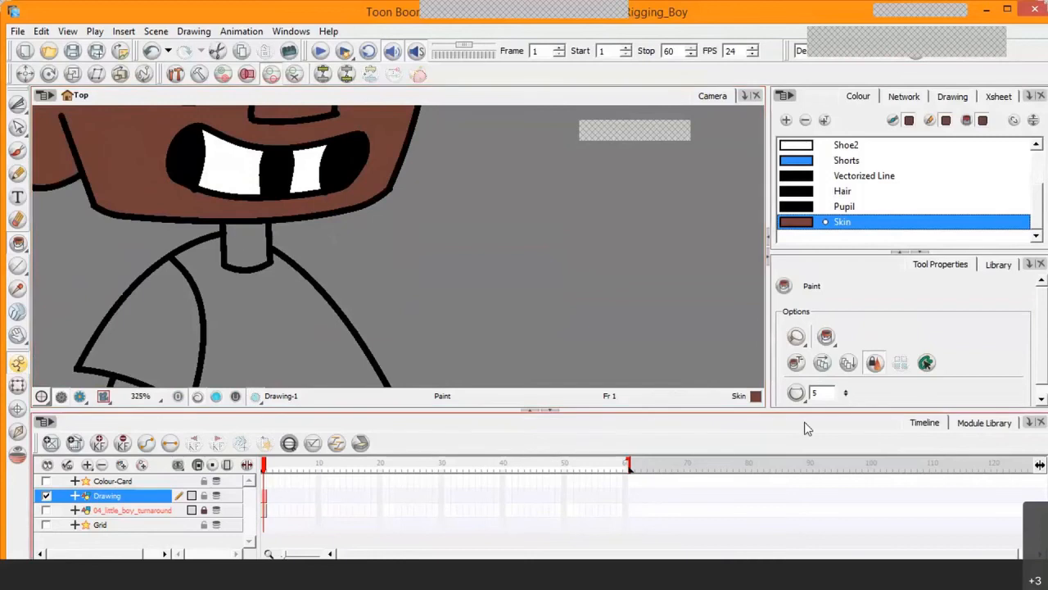
key(2)
key(2)
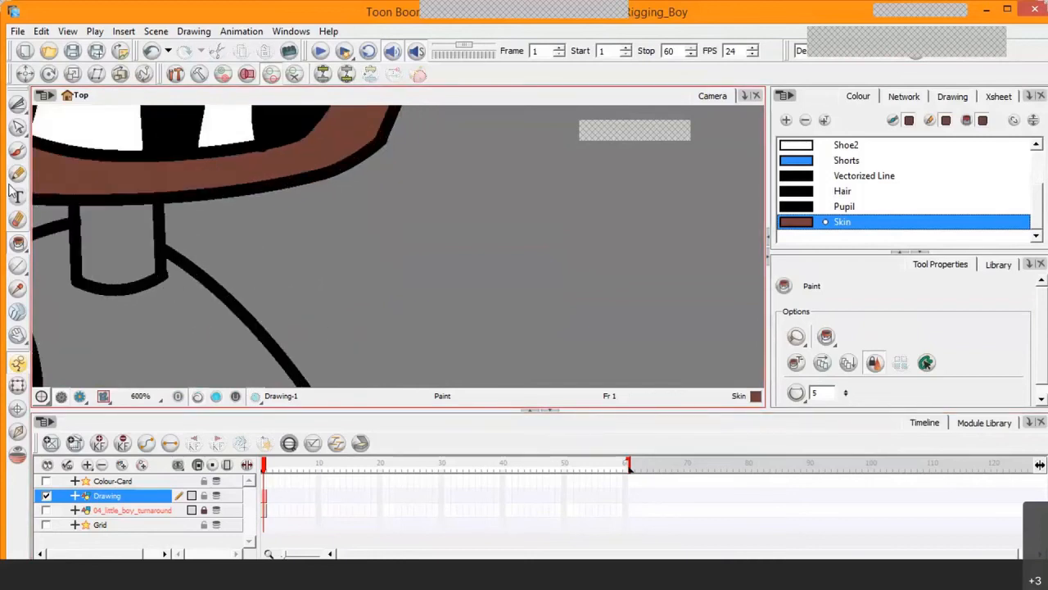
click(17, 127)
click(161, 233)
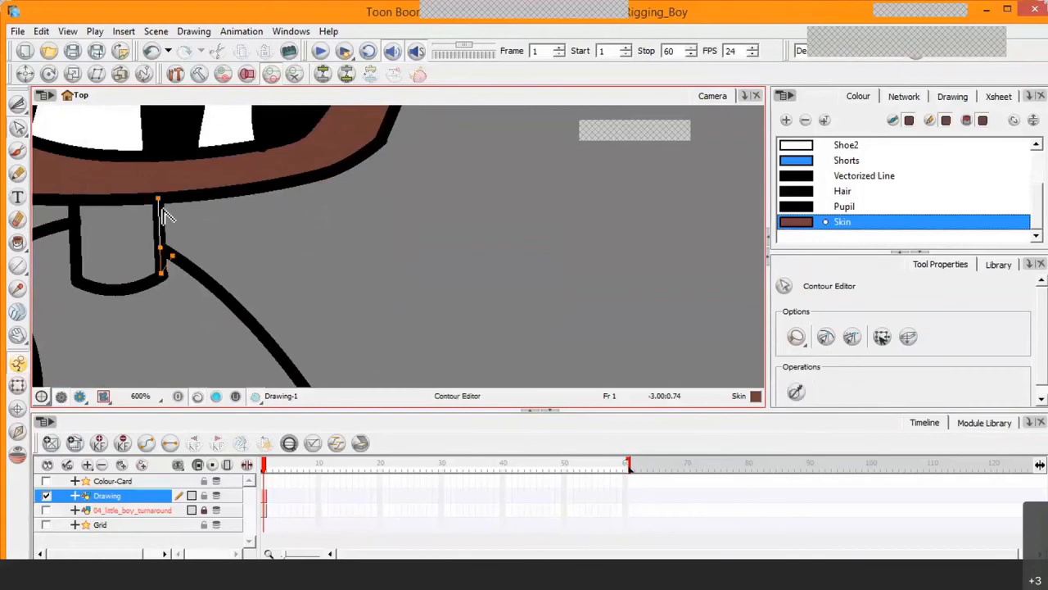
key(2)
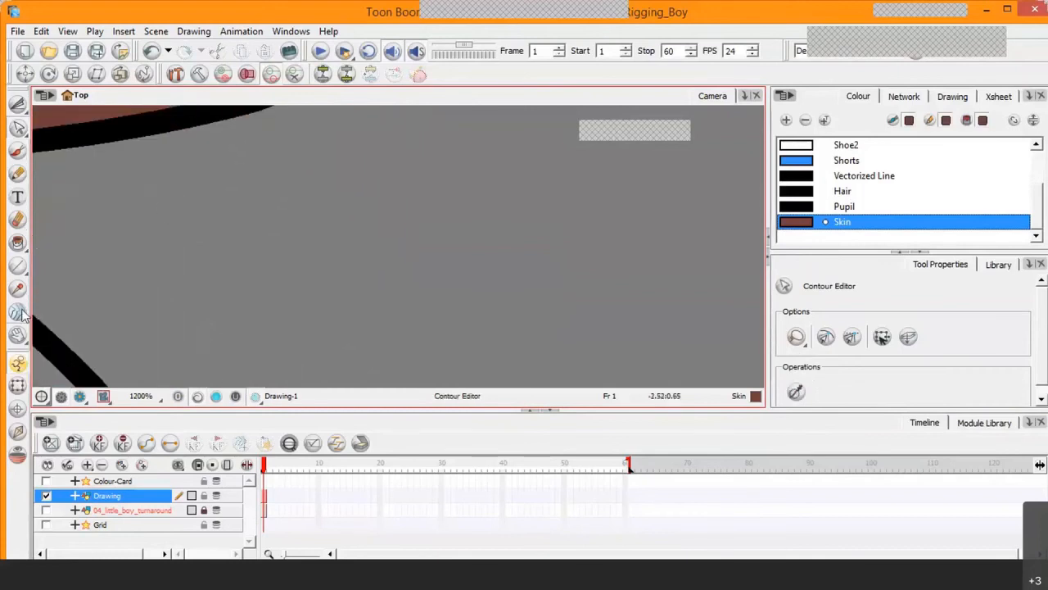
key(space)
drag(201, 264, 611, 258)
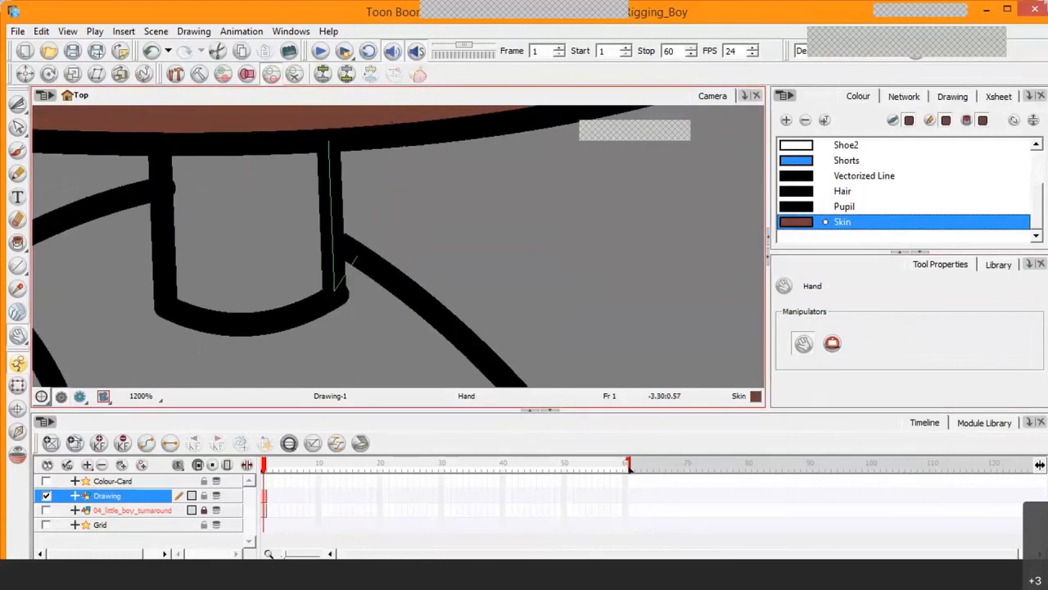
click(18, 129)
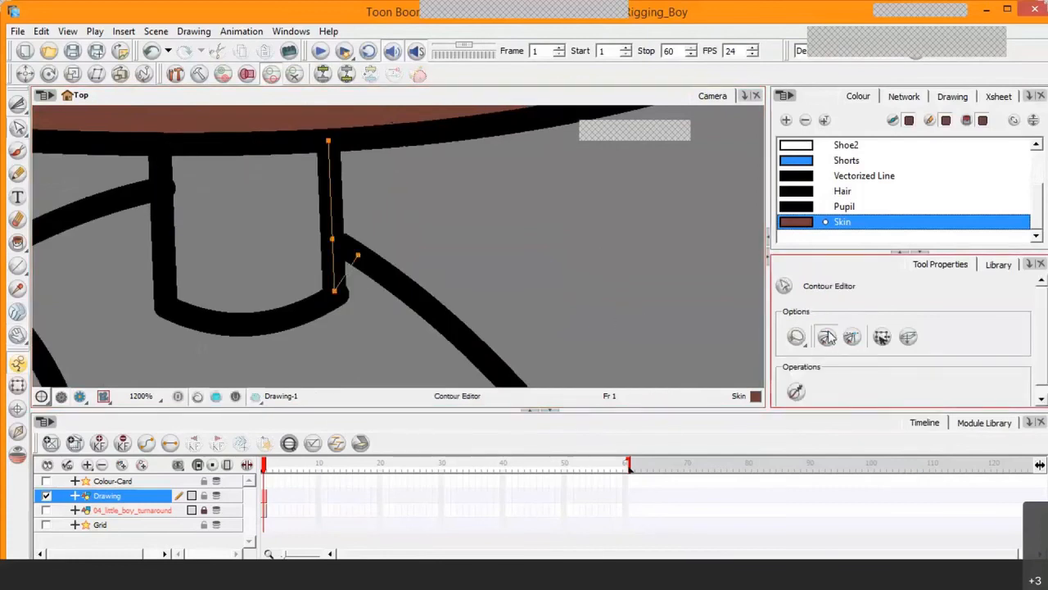
drag(341, 292, 340, 296)
key(ctrl+z)
click(341, 294)
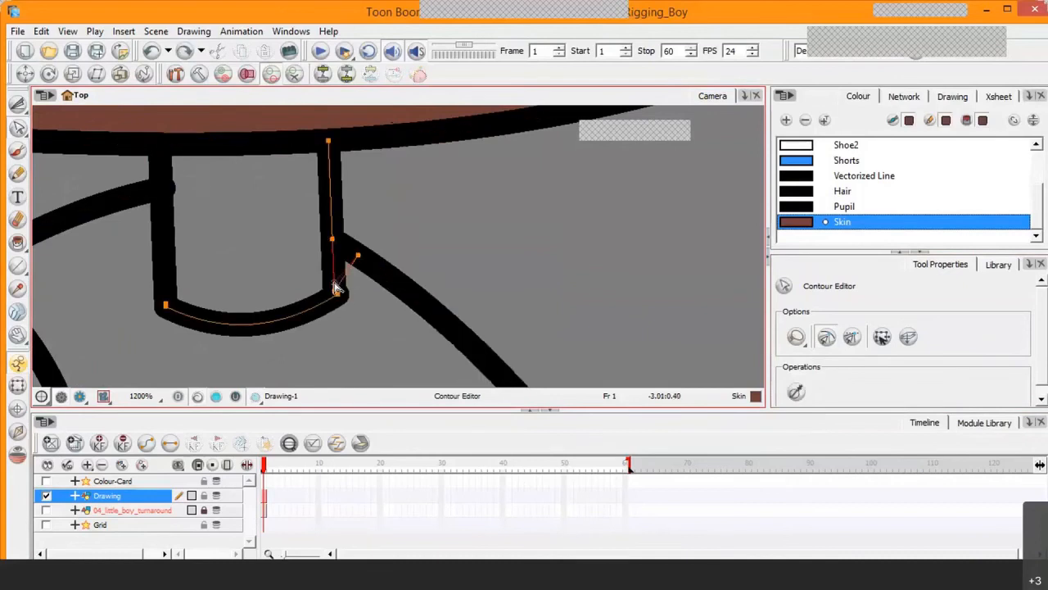
Show all contour points and snap the neck's back line points together at the bottom corner, the shoulder line and the chin
key(ctrl+a)
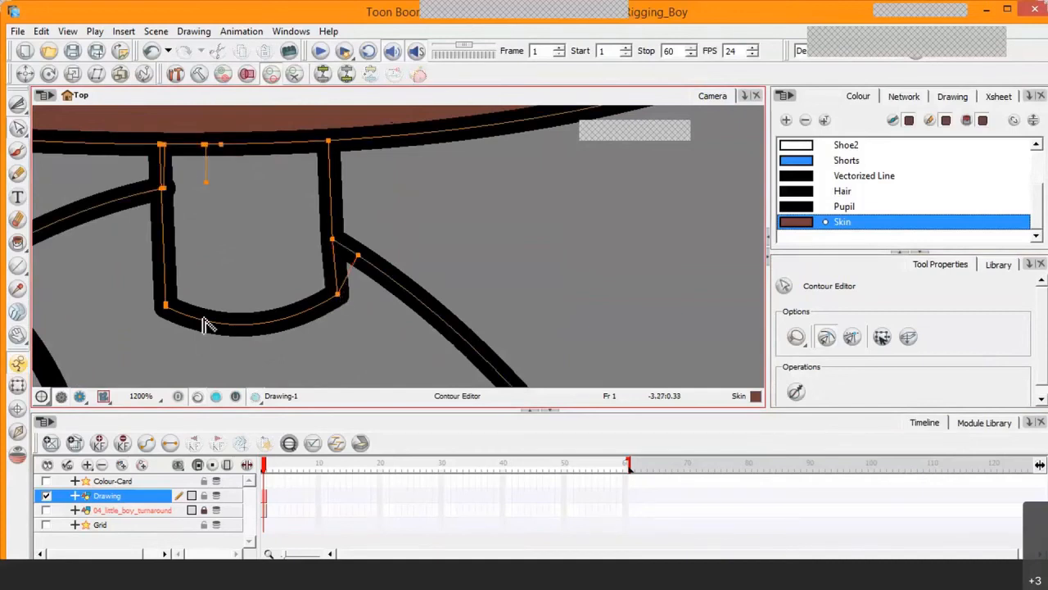
click(165, 308)
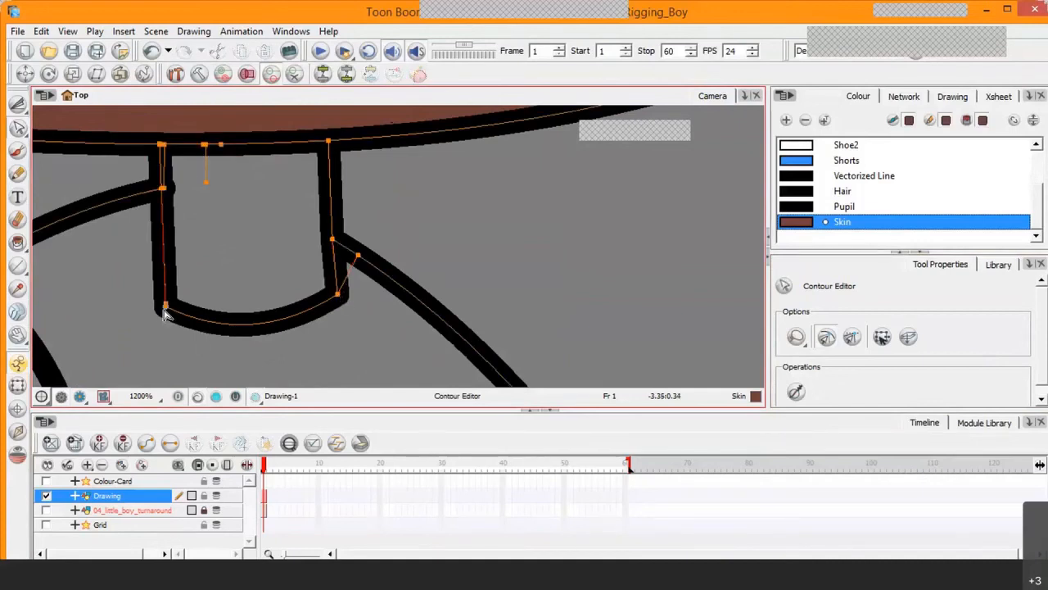
click(163, 189)
drag(164, 189, 162, 190)
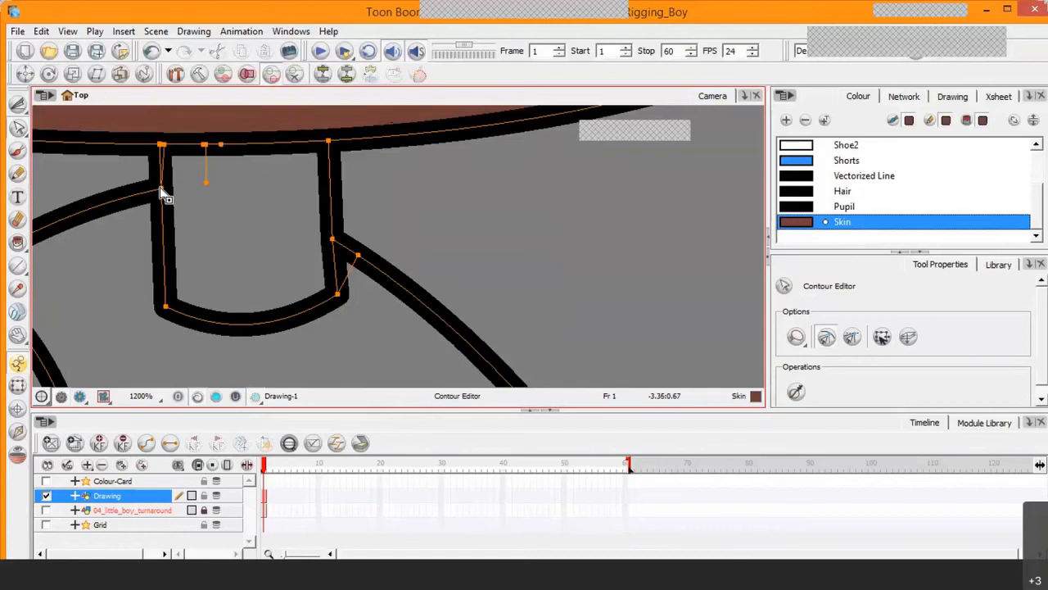
drag(164, 145, 160, 144)
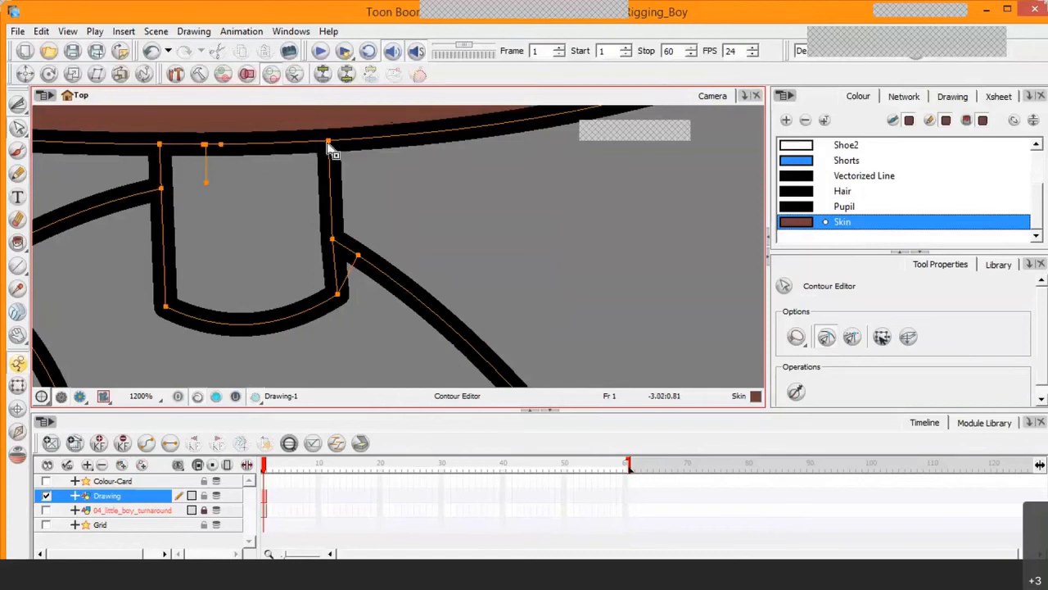
click(209, 193)
Try filling the adjusted neck outline with the Skin swatch using the Paint tool
click(18, 244)
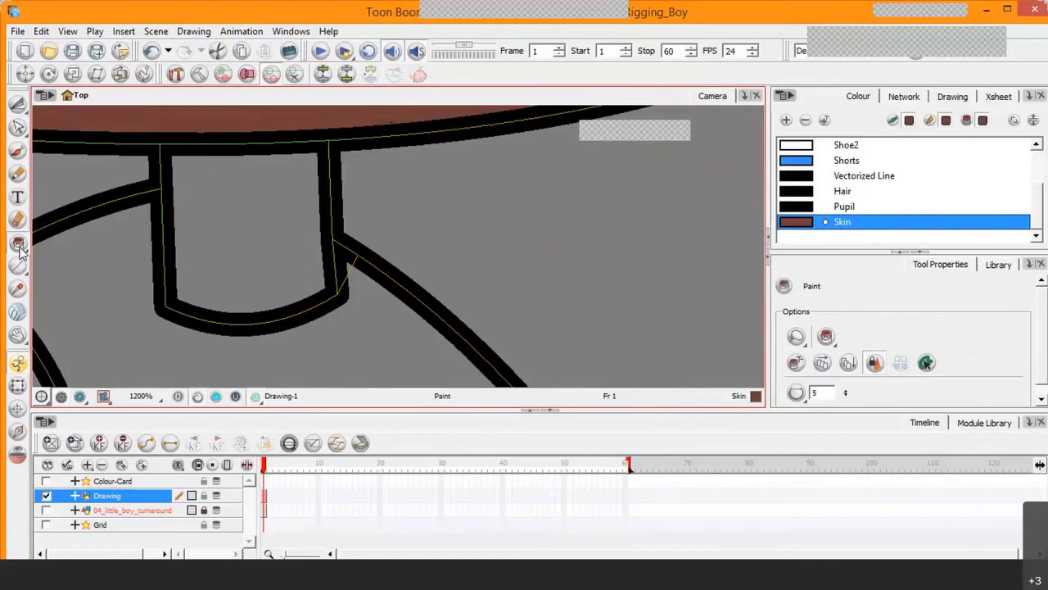
key(Escape)
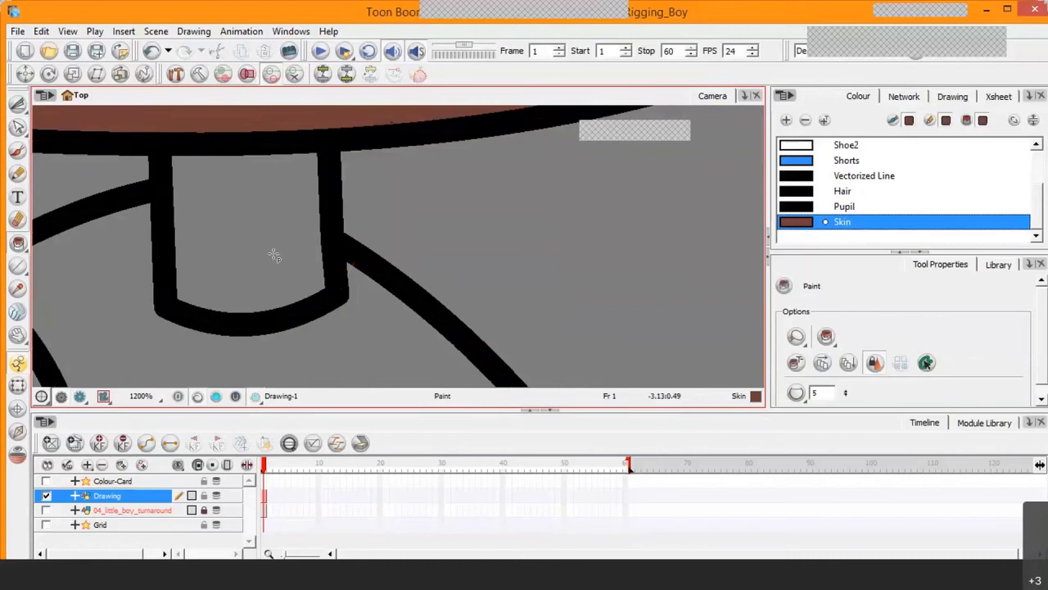
scroll(274, 256, down, 2)
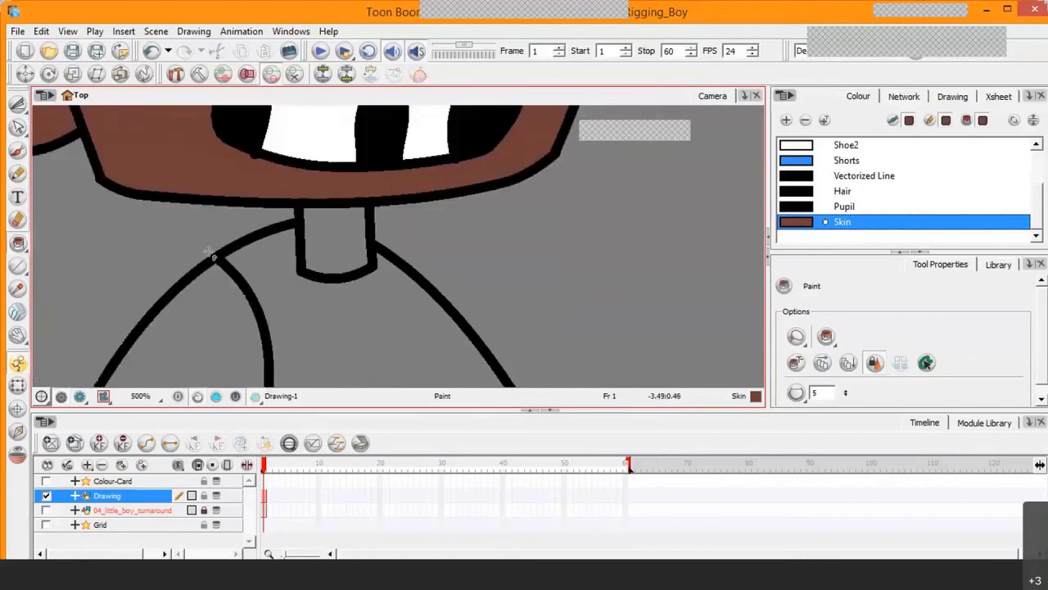
click(794, 225)
scroll(333, 250, down, 3)
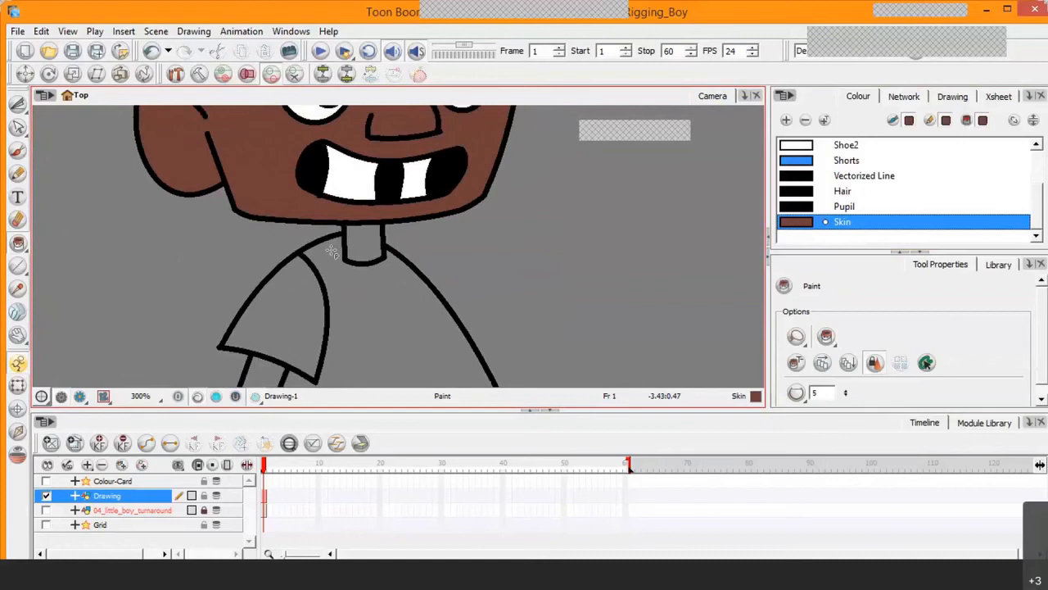
Raise the Paint tool's size to 10, try the neck fill again and undo it
click(846, 393)
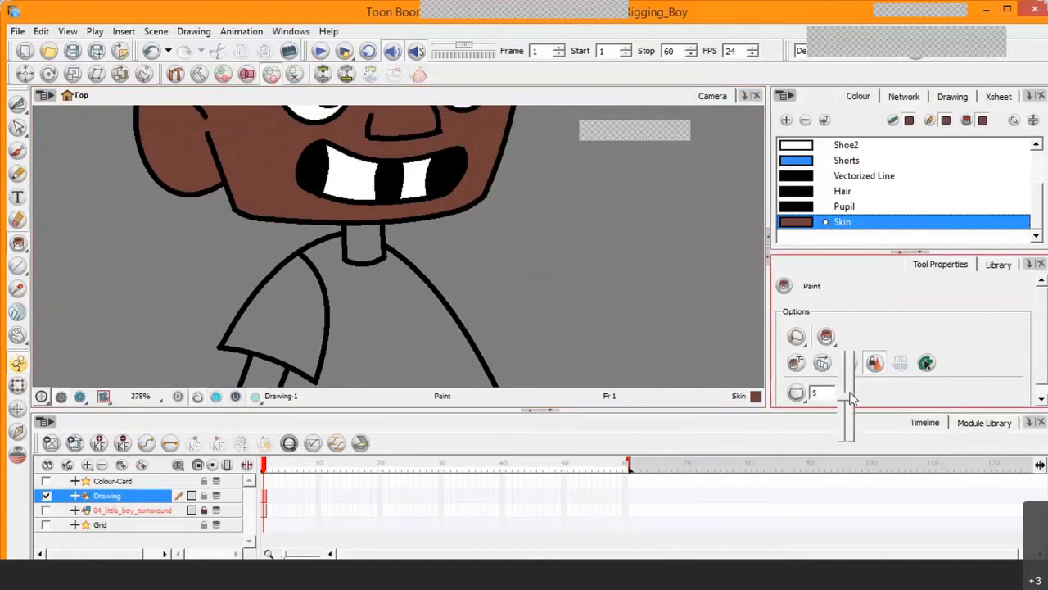
click(847, 394)
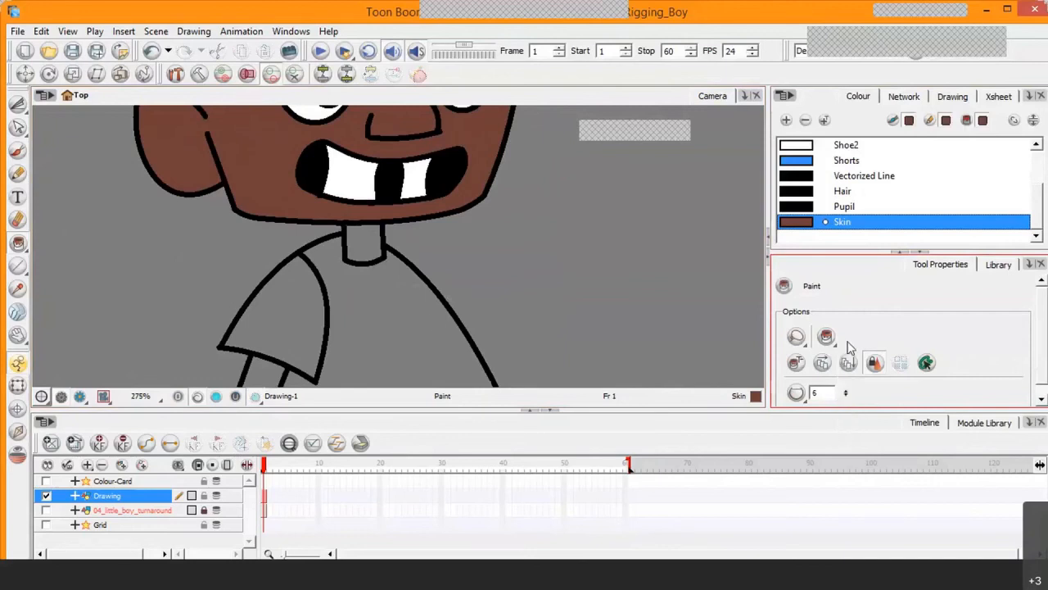
click(373, 250)
key(ctrl+z)
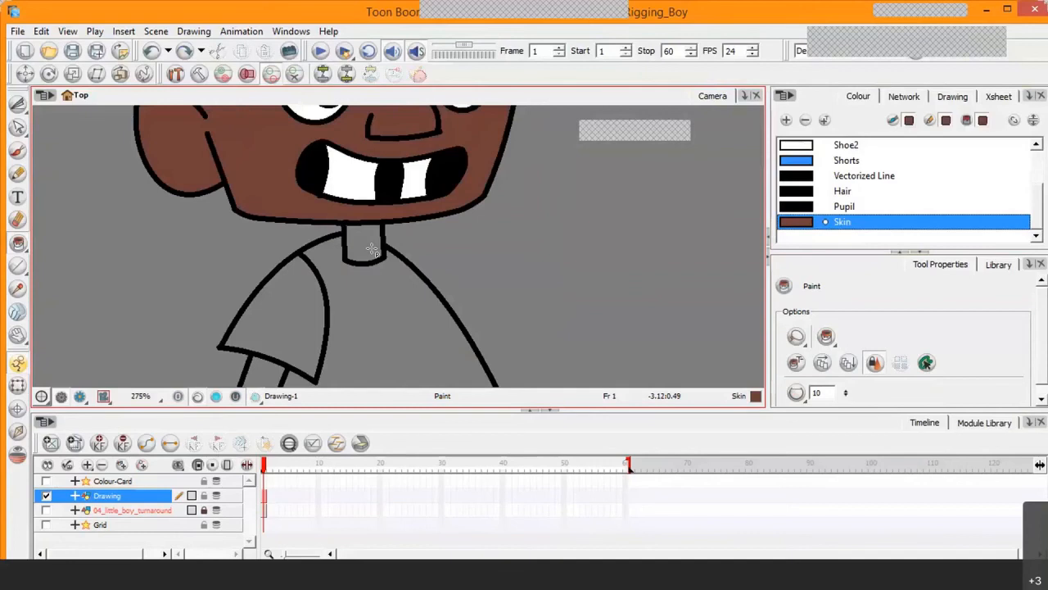
Fill the three-quarter-view boy's shirt body and sleeve with the Shirt swatch
scroll(372, 249, down, 4)
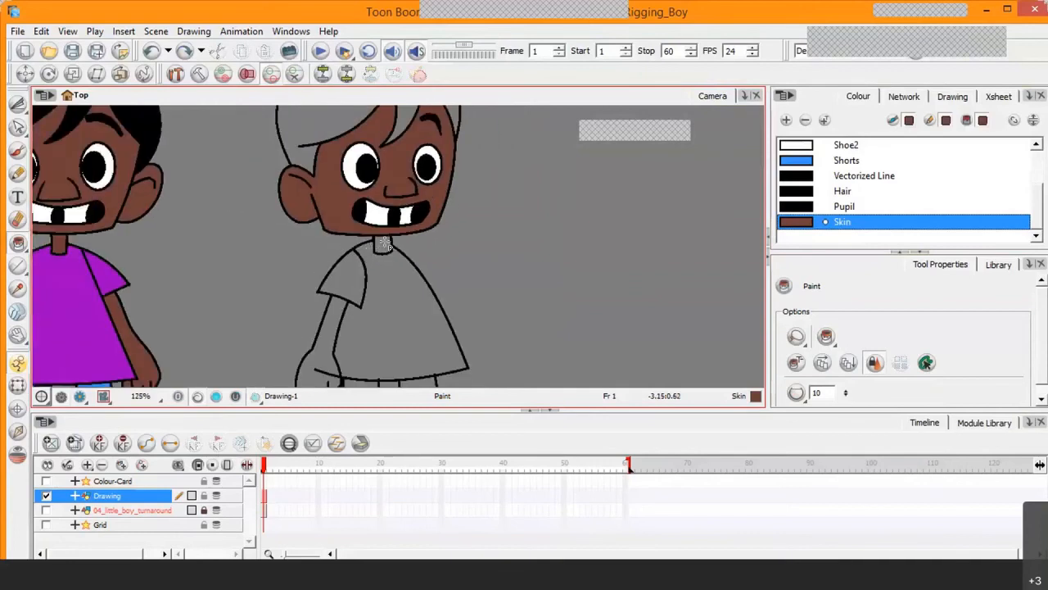
scroll(385, 244, up, 2)
scroll(385, 244, down, 1)
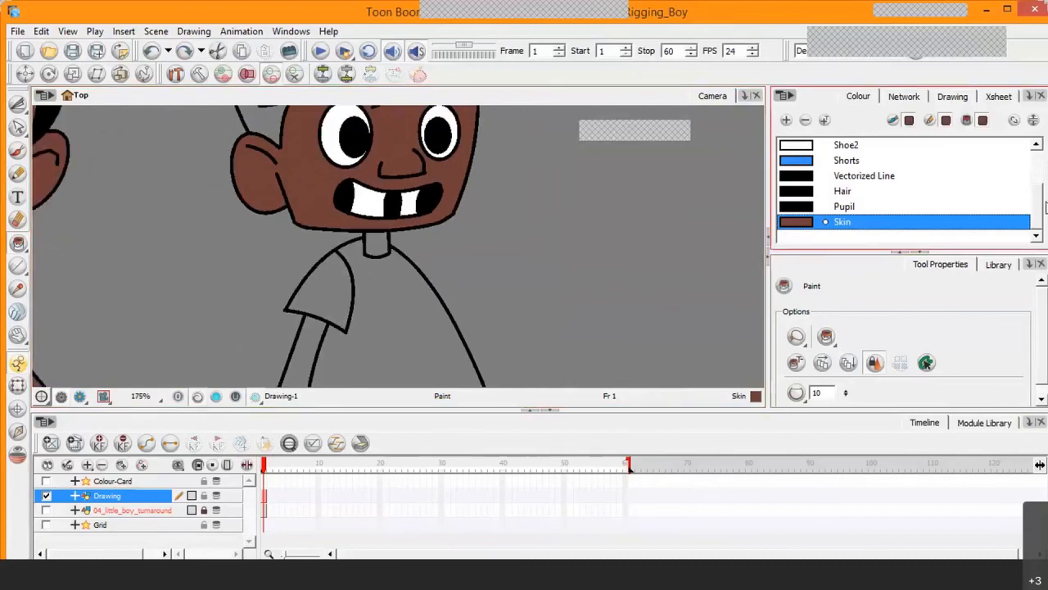
scroll(860, 193, up, 2)
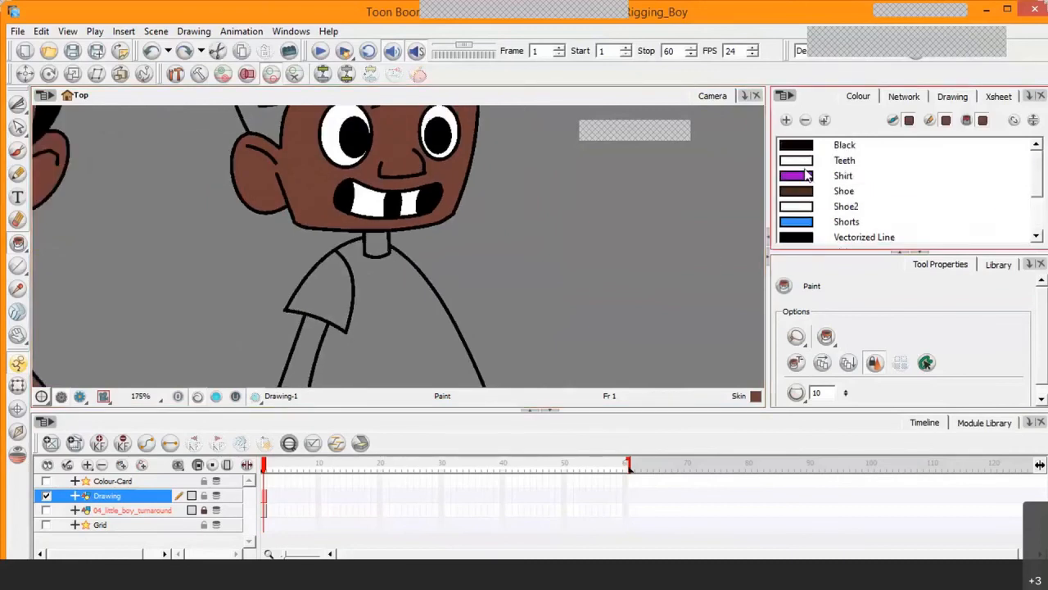
click(800, 175)
click(410, 339)
click(327, 287)
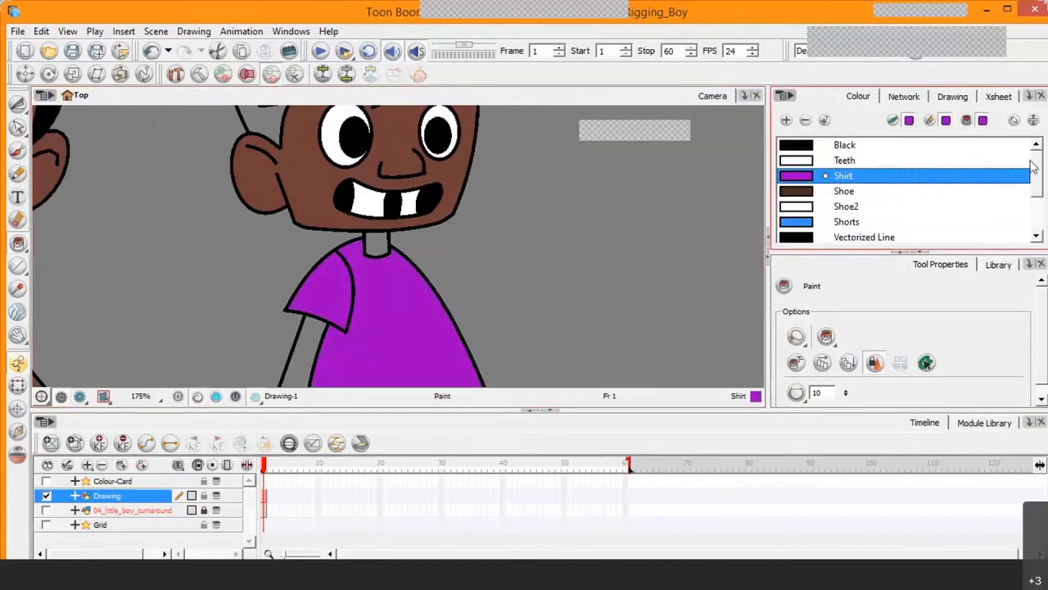
Fill the three-quarter-view boy's arm with the Skin swatch
scroll(860, 212, down, 2)
click(803, 222)
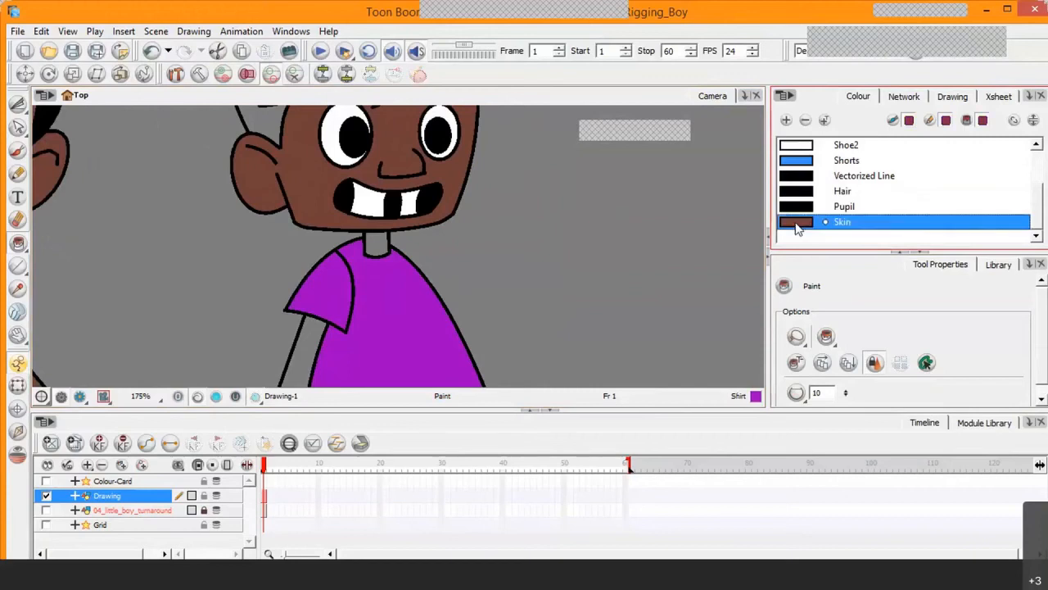
click(307, 340)
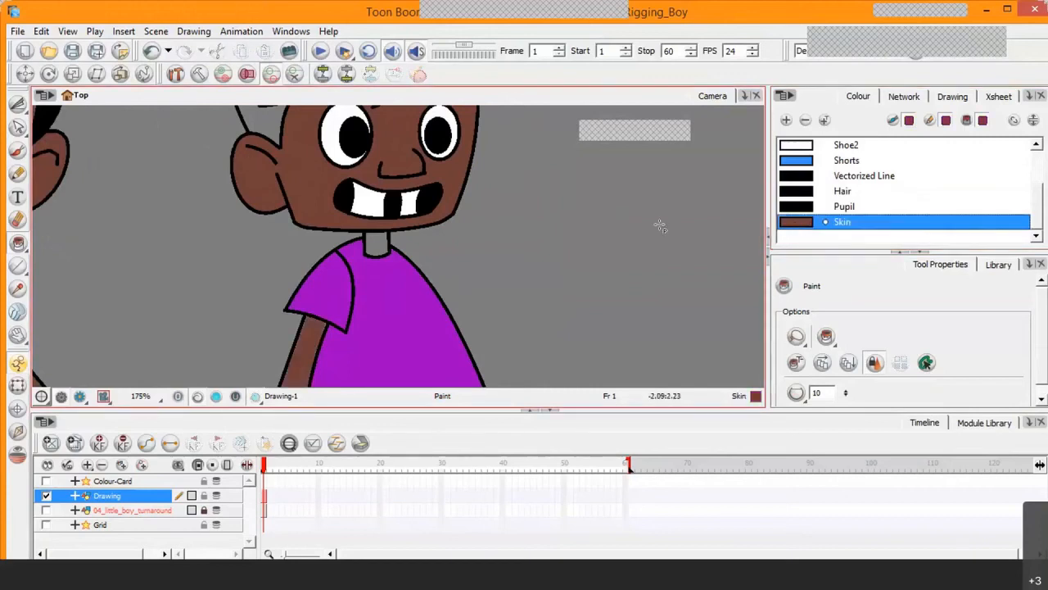
Fill the three-quarter-view boy's main hair shape and the two tufts on top of his head with the Hair swatch
click(839, 192)
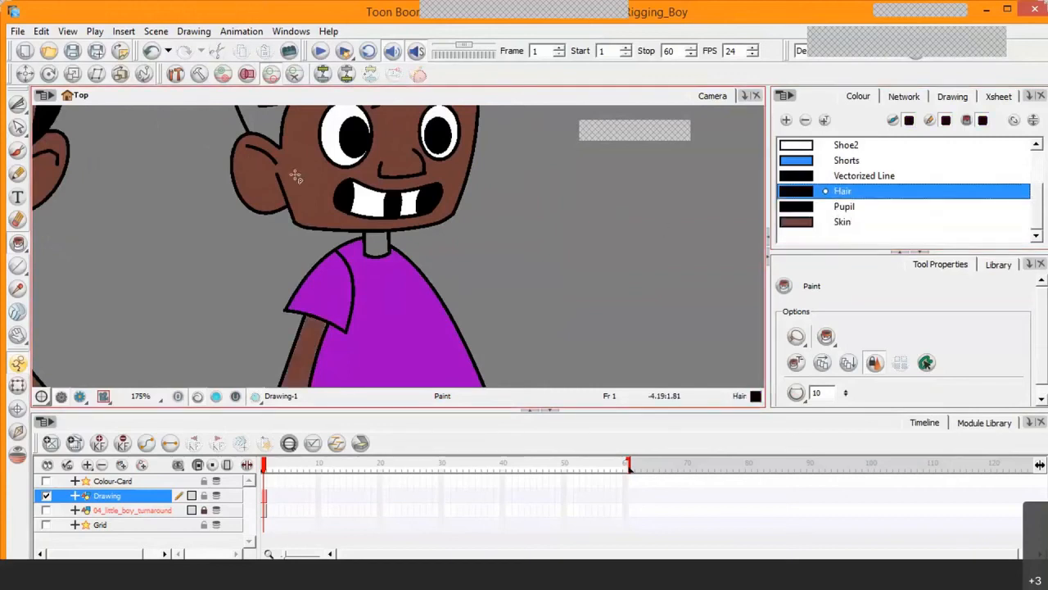
click(272, 125)
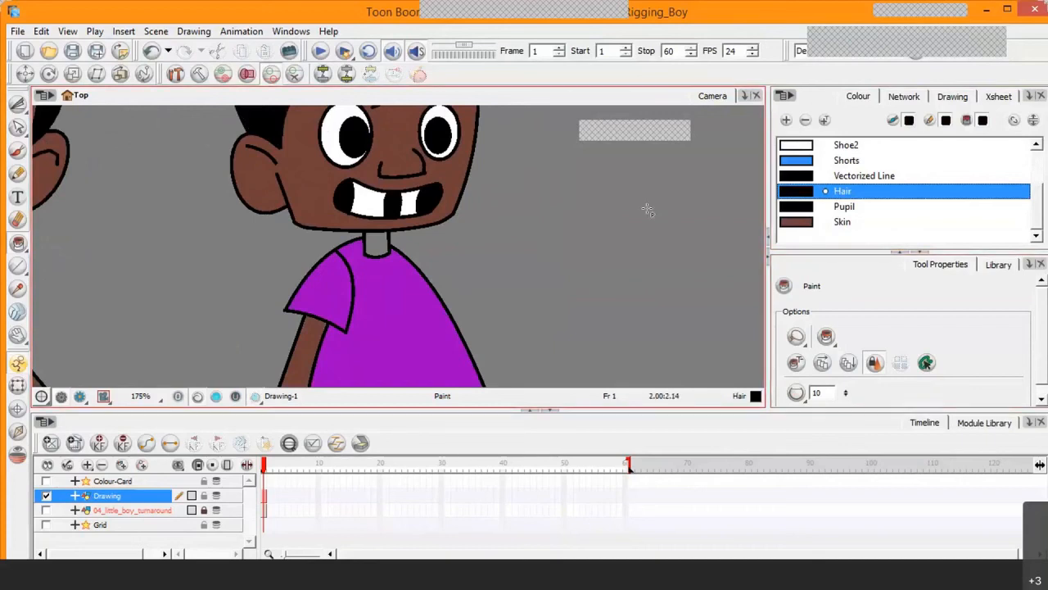
click(18, 338)
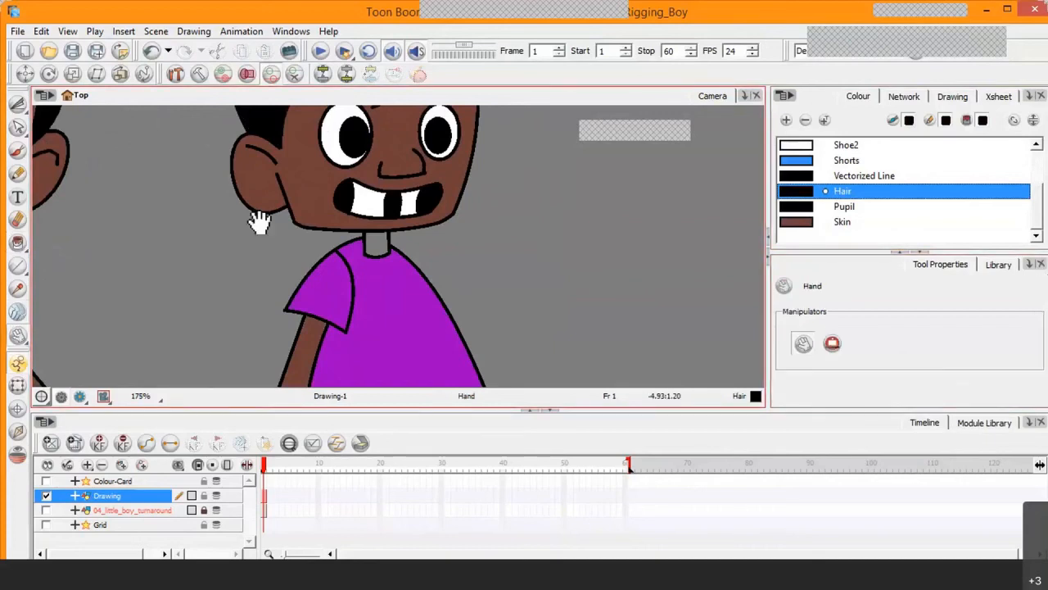
drag(257, 222, 223, 350)
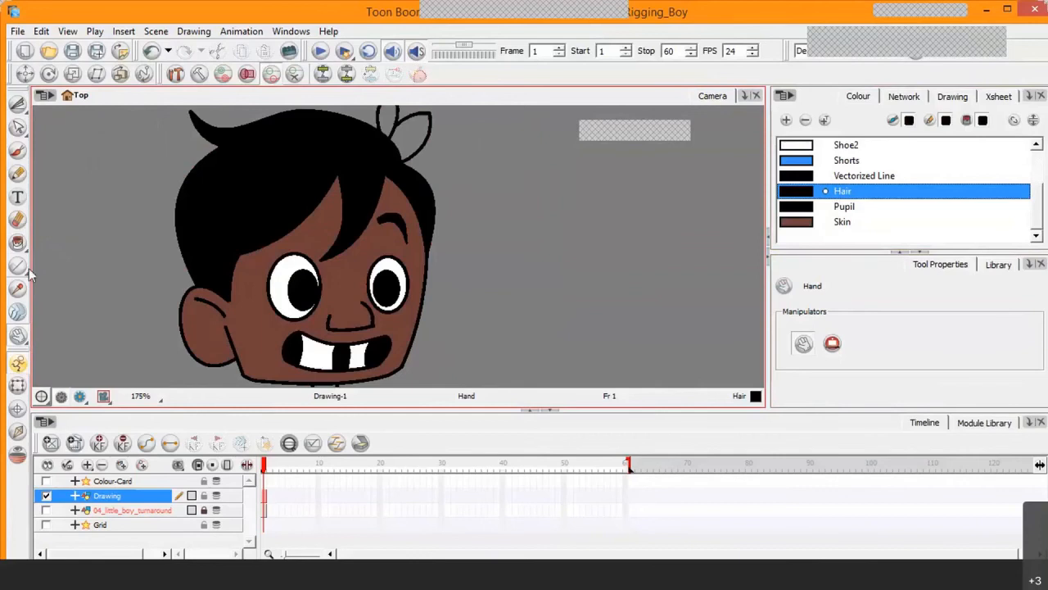
key(alt+i)
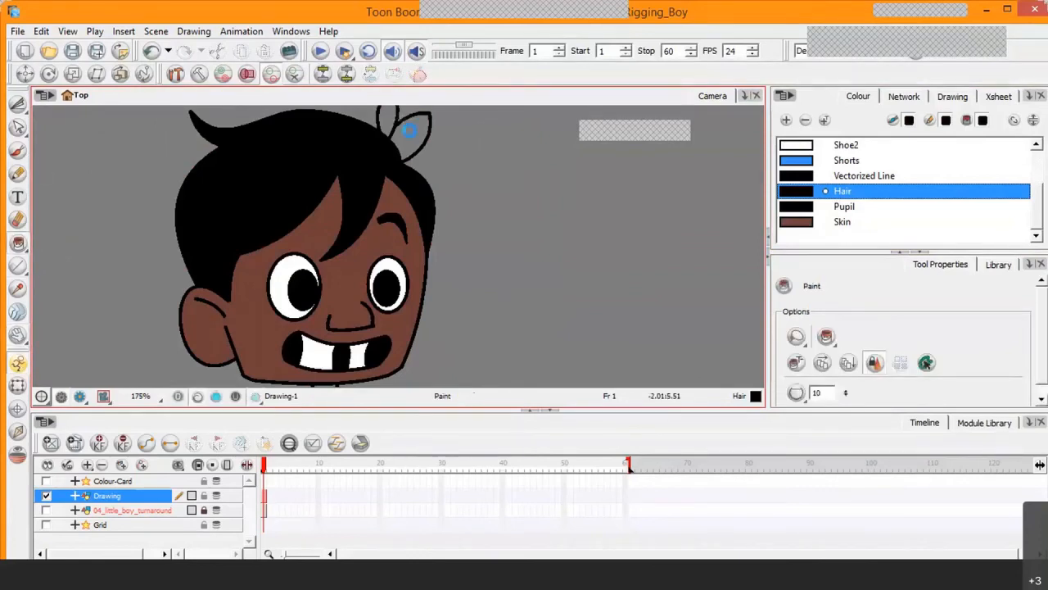
click(403, 124)
click(388, 119)
scroll(486, 199, down, 6)
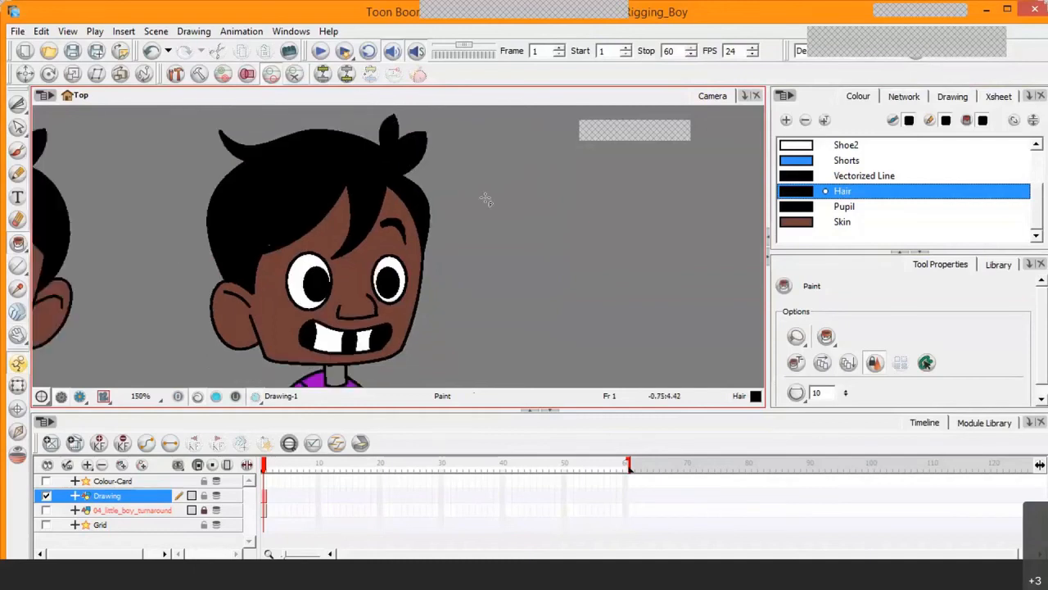
scroll(486, 199, up, 2)
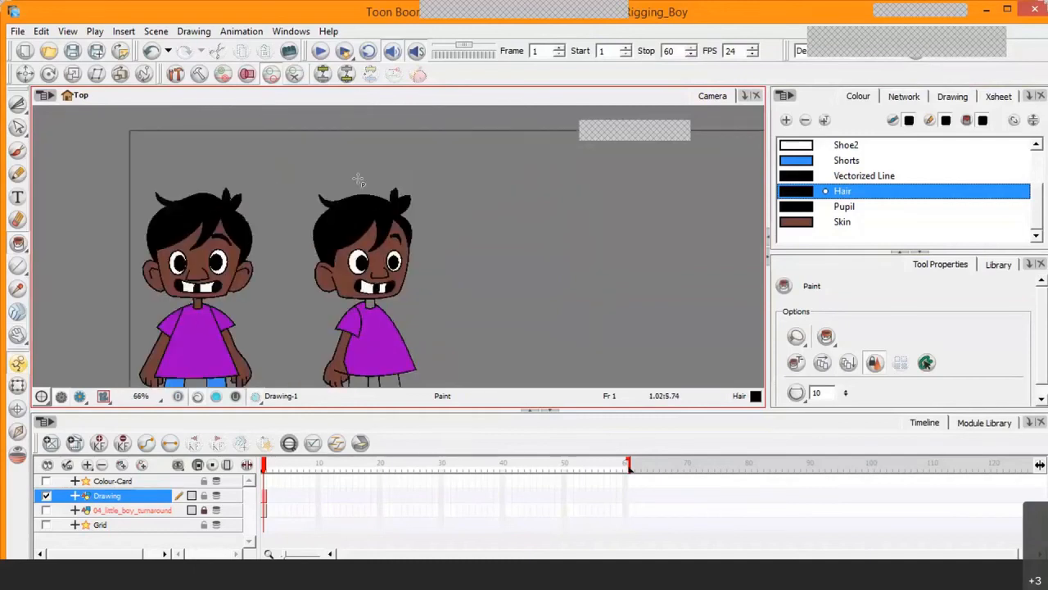
click(18, 336)
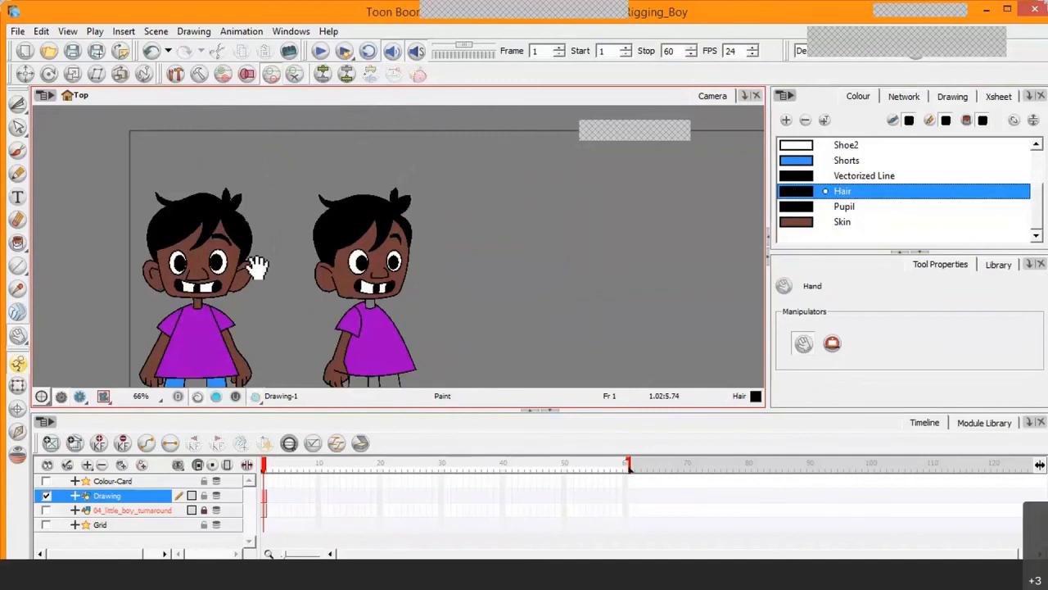
Fill both legs of the three-quarter-view boy's shorts with the Shorts swatch
scroll(231, 206, up, 2)
scroll(299, 229, up, 2)
scroll(298, 233, up, 1)
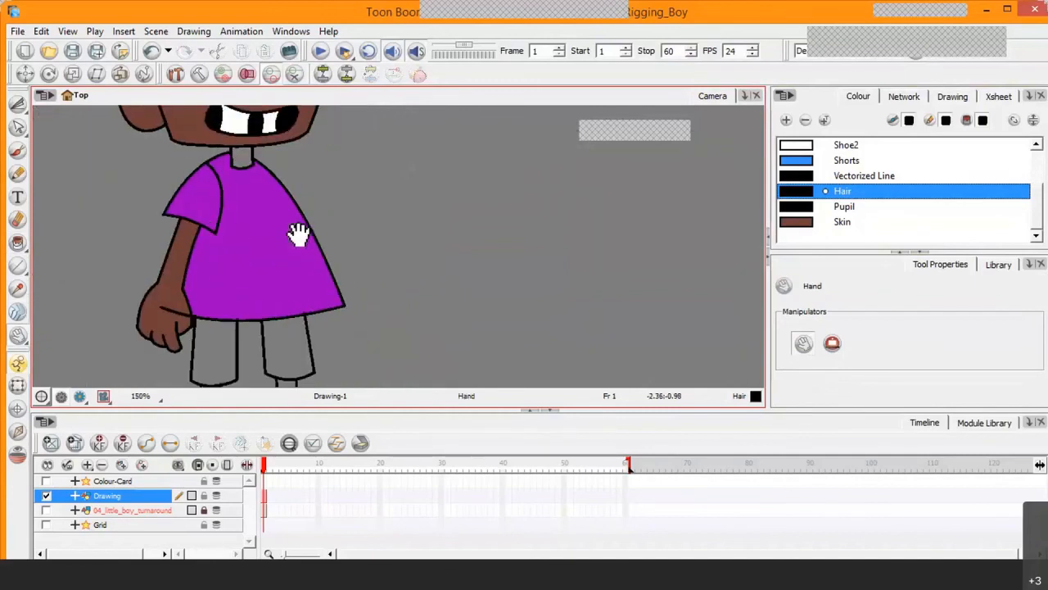
drag(366, 192, 469, 144)
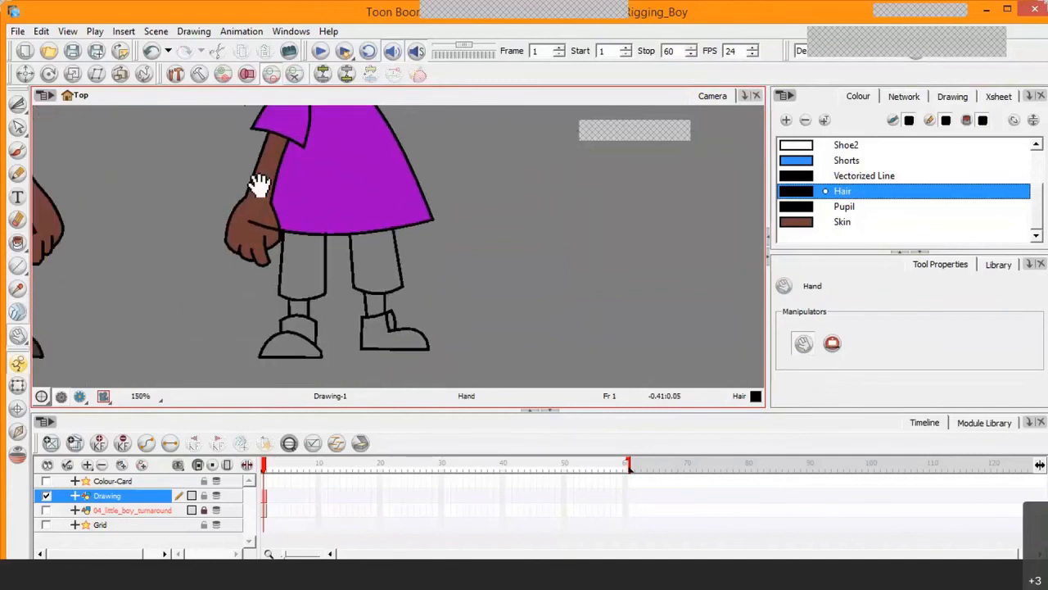
scroll(234, 228, up, 2)
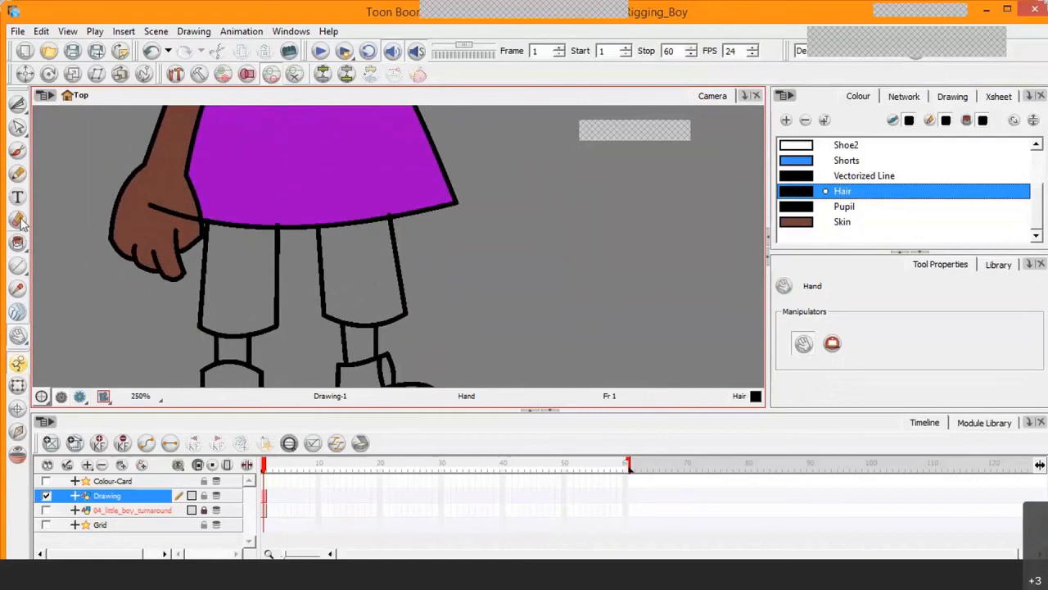
click(18, 243)
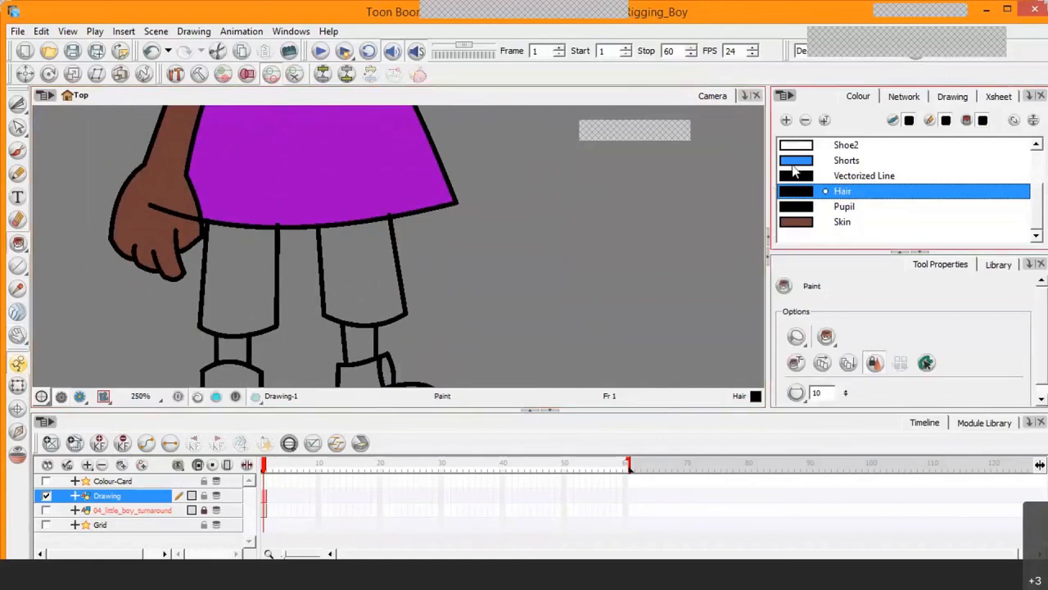
click(847, 161)
click(342, 278)
click(227, 277)
Fill both of the three-quarter-view boy's lower legs, between shorts and shoes, with the Skin swatch
click(784, 223)
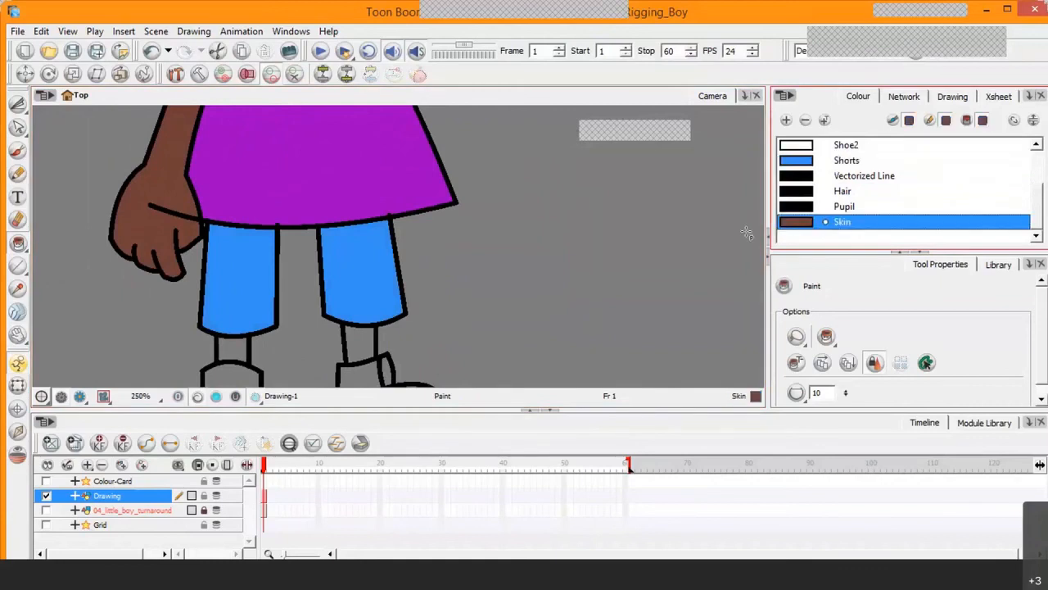
click(355, 344)
click(231, 351)
Fill the upper part of one shoe and the tongue of the other on the three-quarter-view boy with the Shoe2 swatch
scroll(235, 352, down, 2)
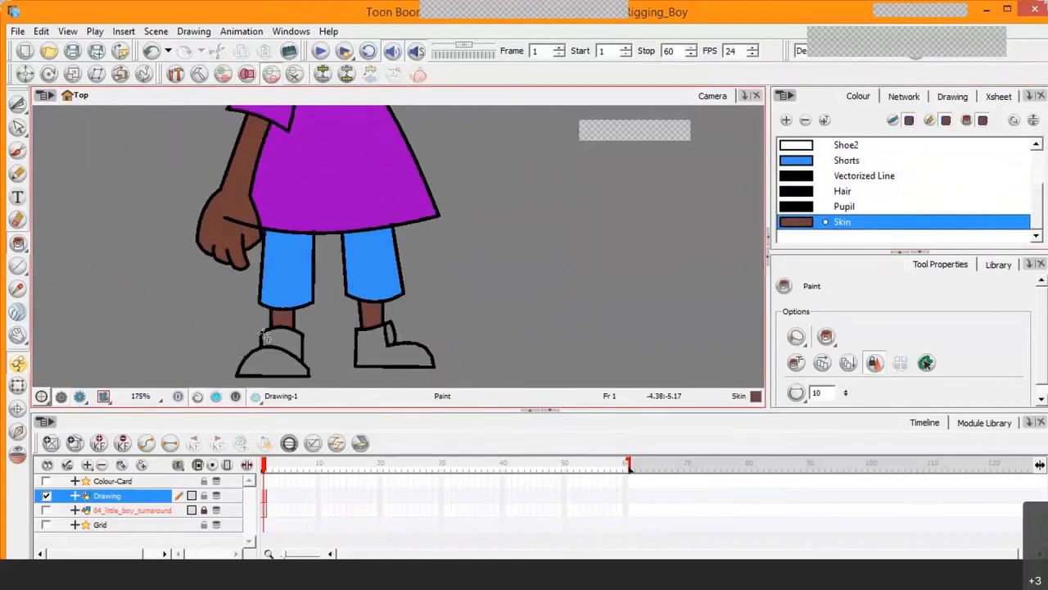
scroll(1029, 196, up, 2)
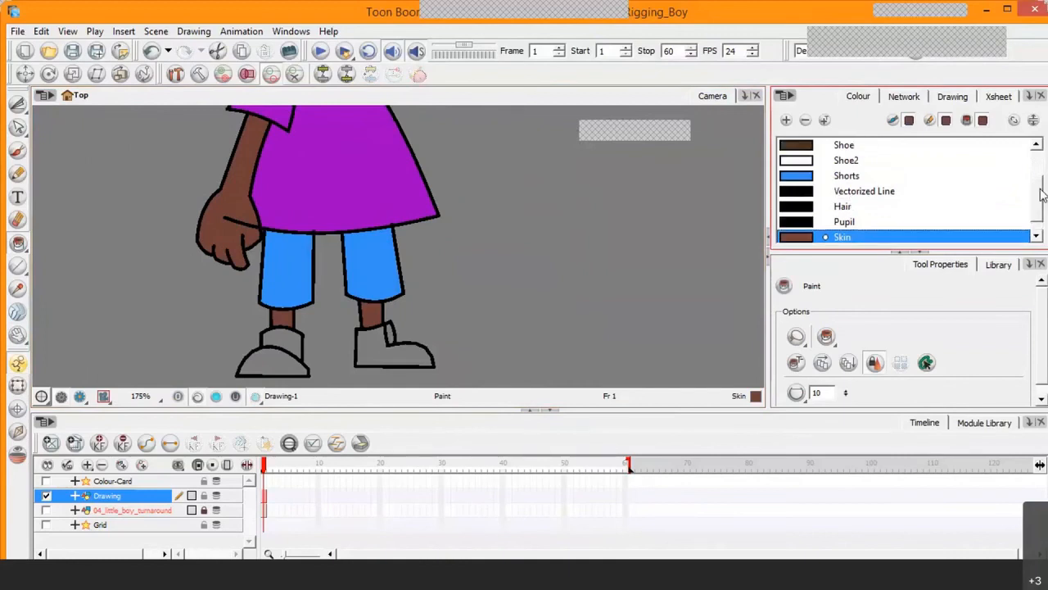
click(800, 178)
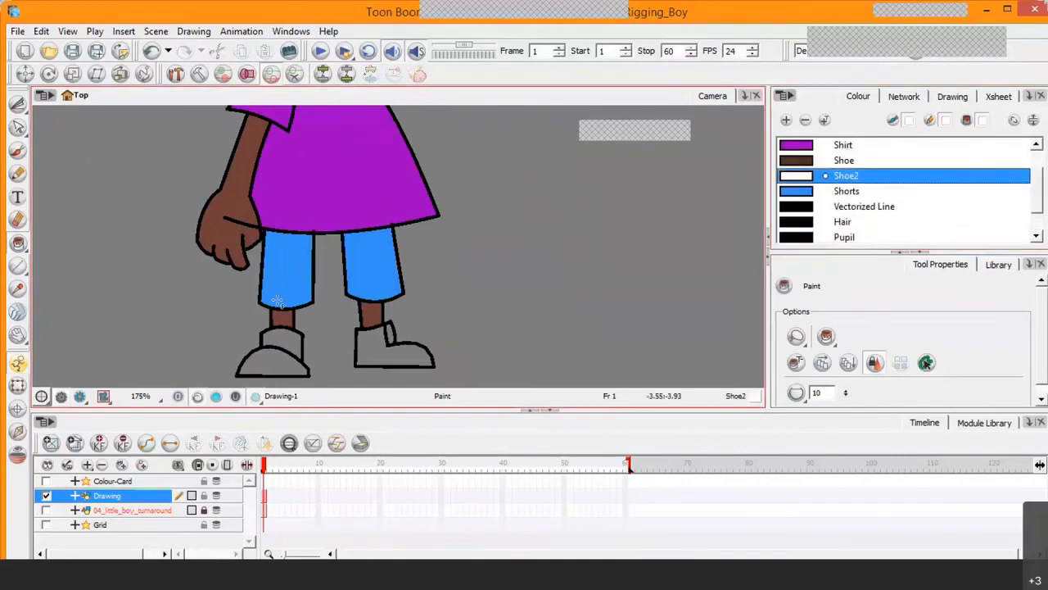
scroll(286, 343, down, 4)
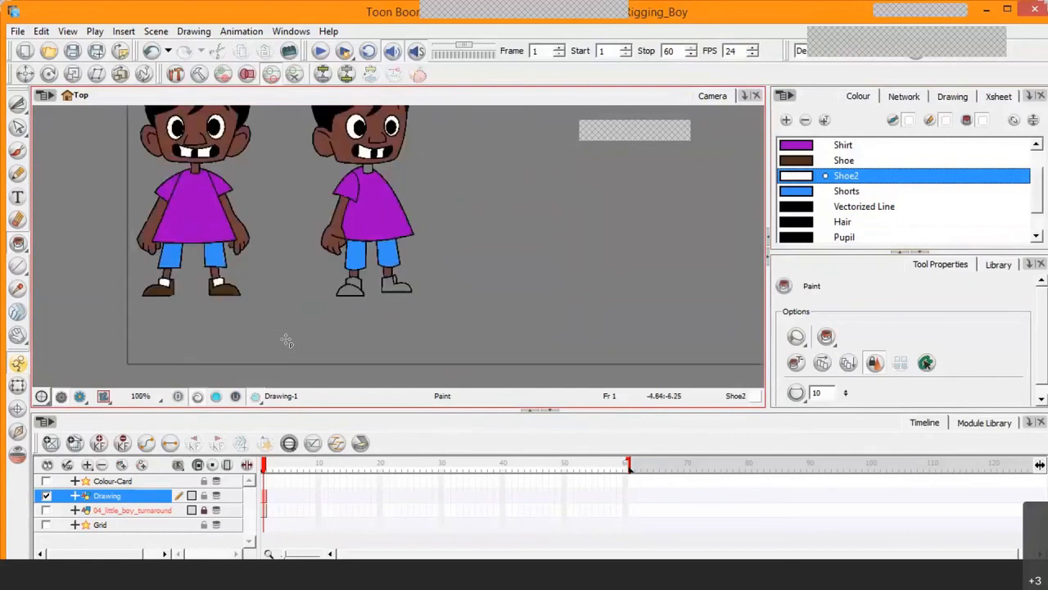
scroll(287, 342, up, 2)
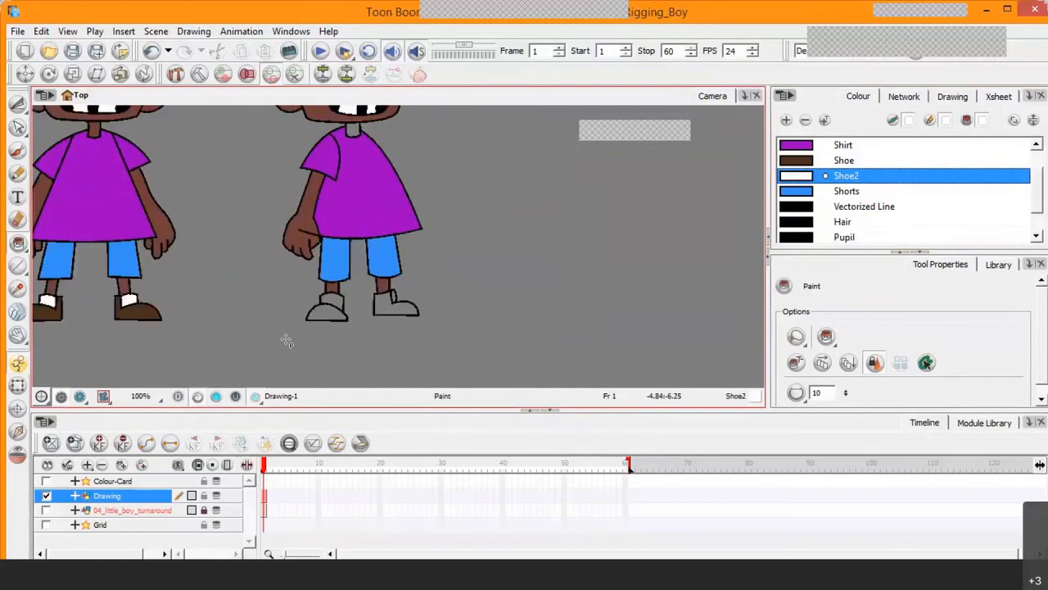
click(326, 301)
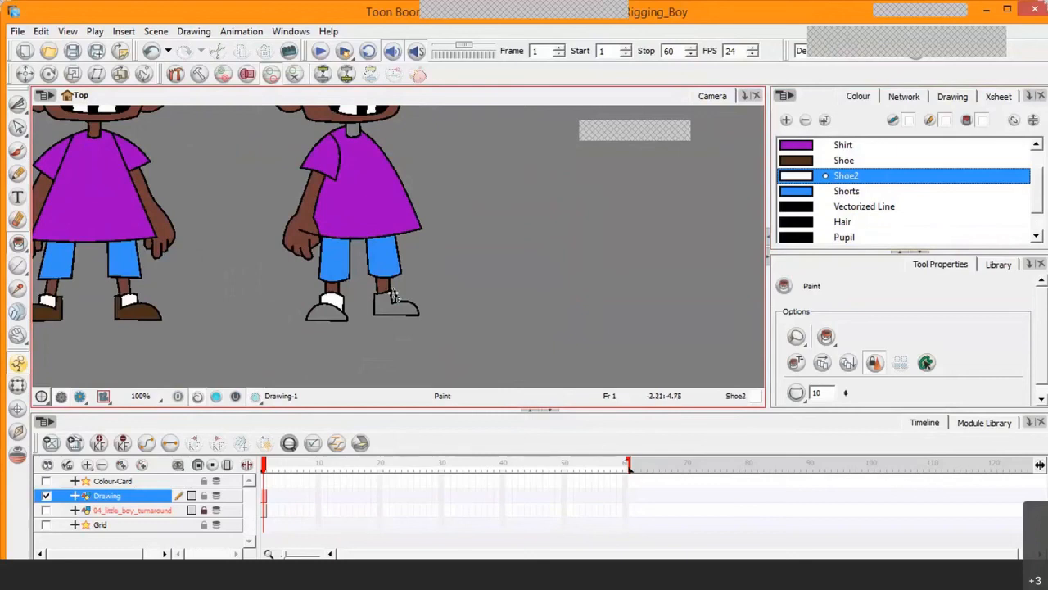
scroll(394, 295, up, 3)
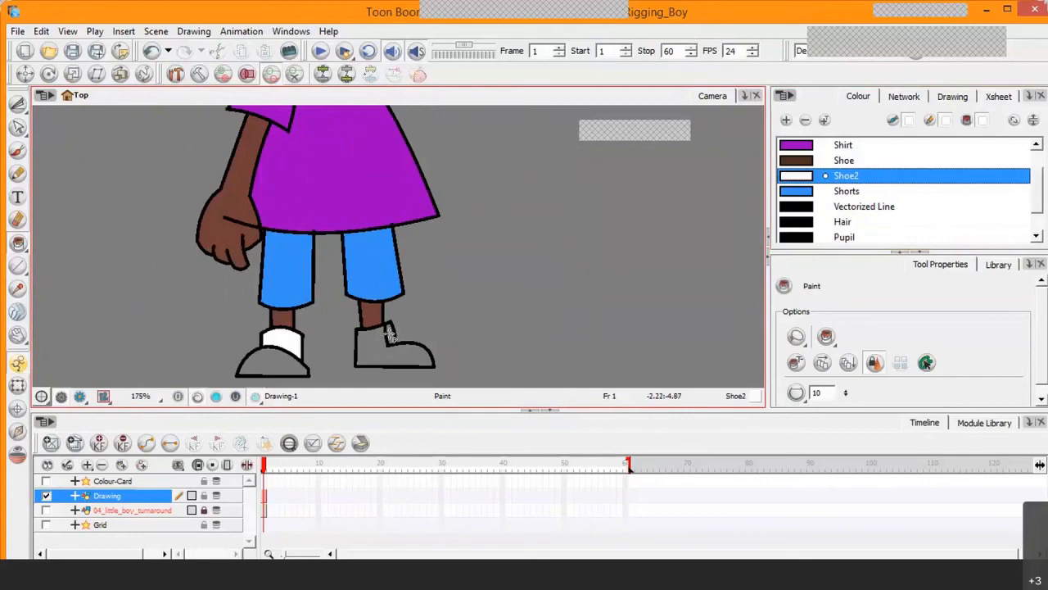
scroll(389, 332, up, 4)
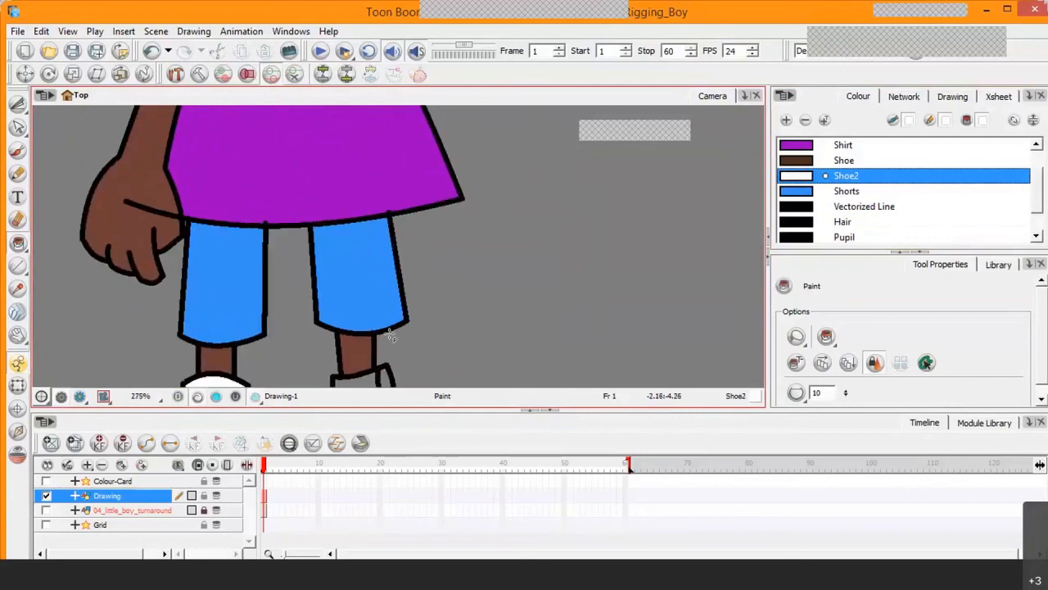
click(18, 336)
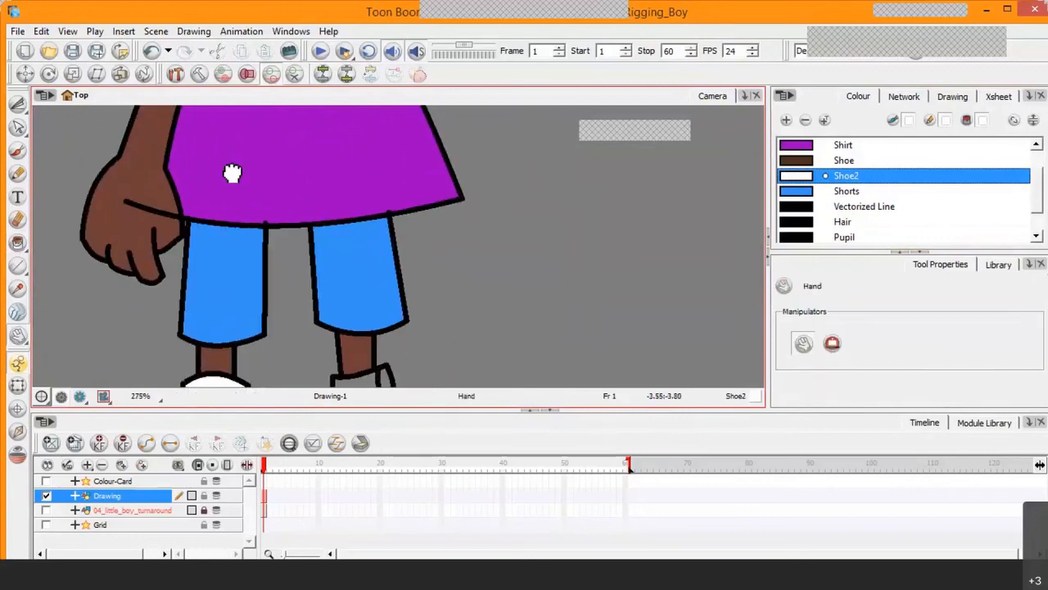
drag(148, 345, 89, 193)
key(alt+i)
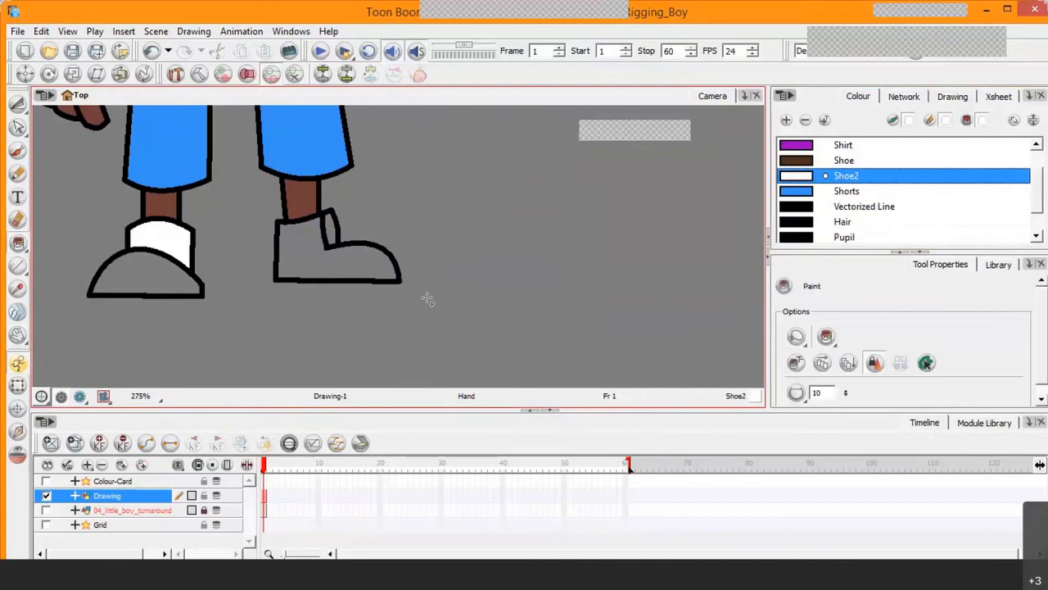
click(332, 228)
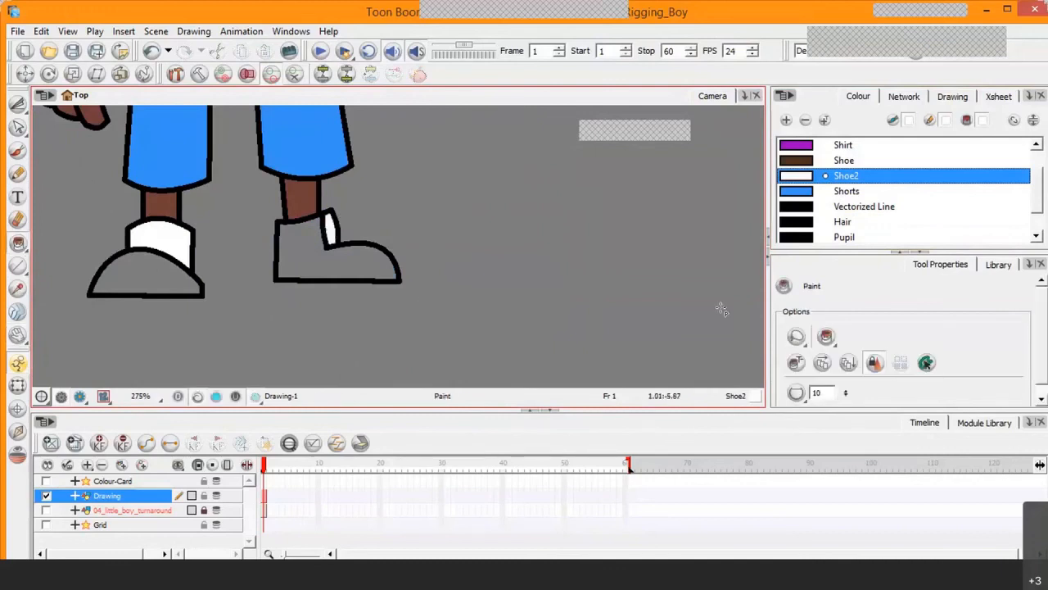
Fill the main parts of both of the three-quarter-view boy's shoes with the Shoe swatch
click(795, 160)
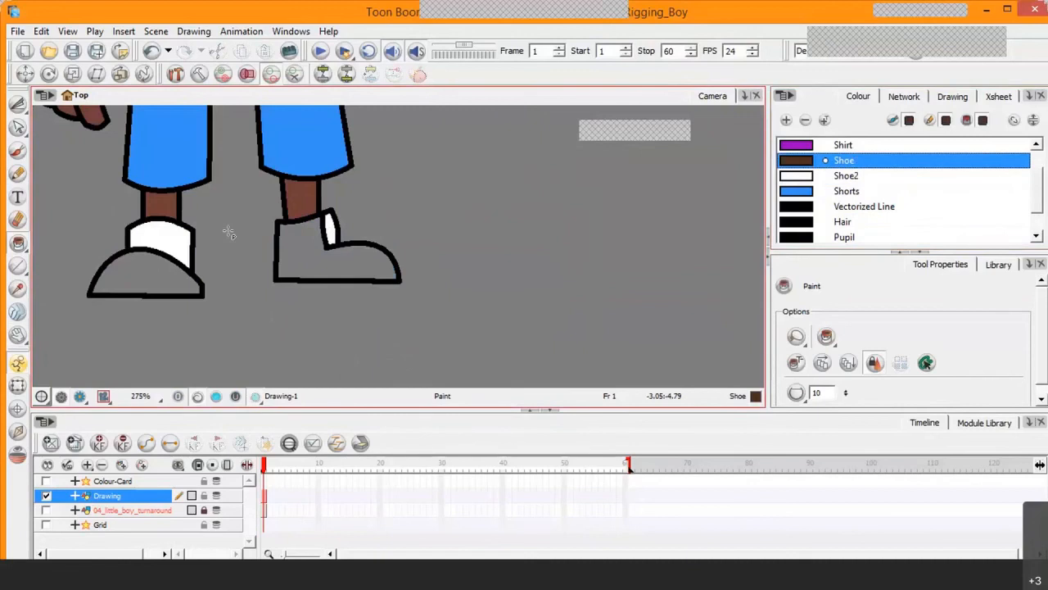
click(311, 254)
click(147, 283)
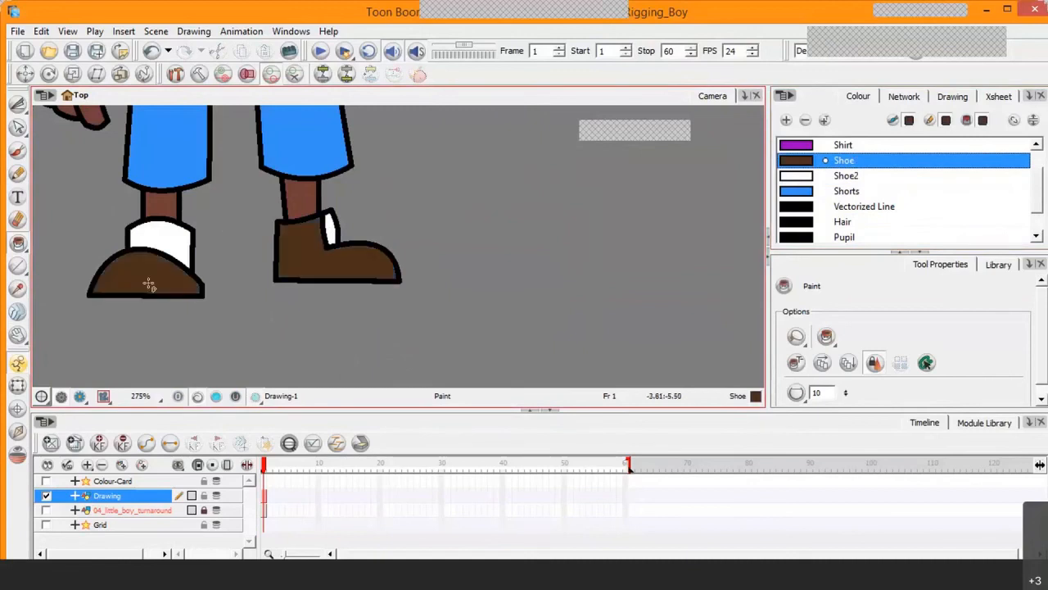
Compare the coloured three-quarter-view boy with the front view, from the whole figures down to the shoes
key(2)
key(2)
key(2)
key(2)
key(2)
key(2)
key(2)
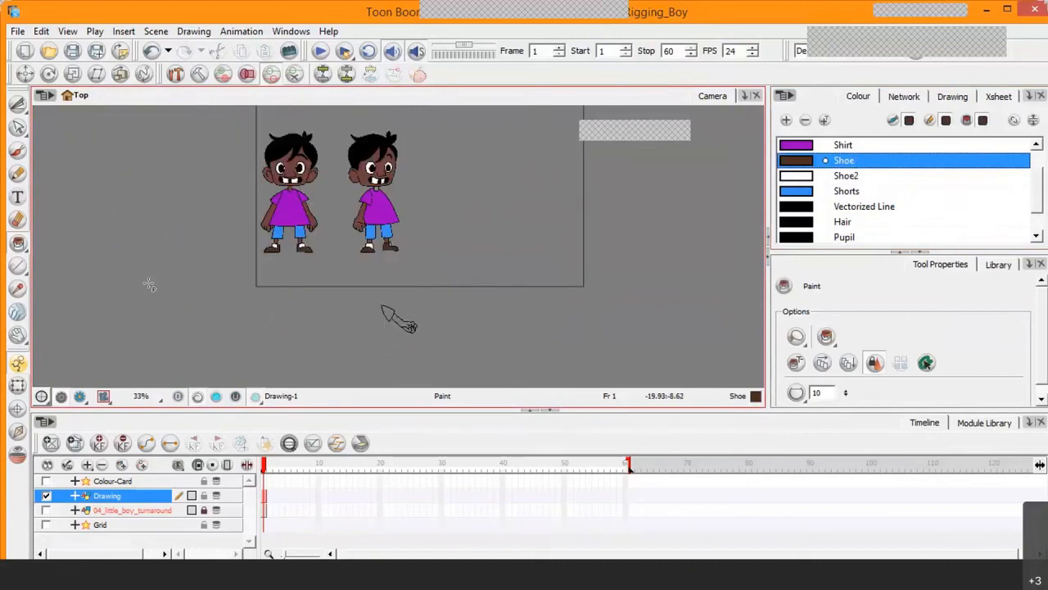
key(1)
key(1)
key(2)
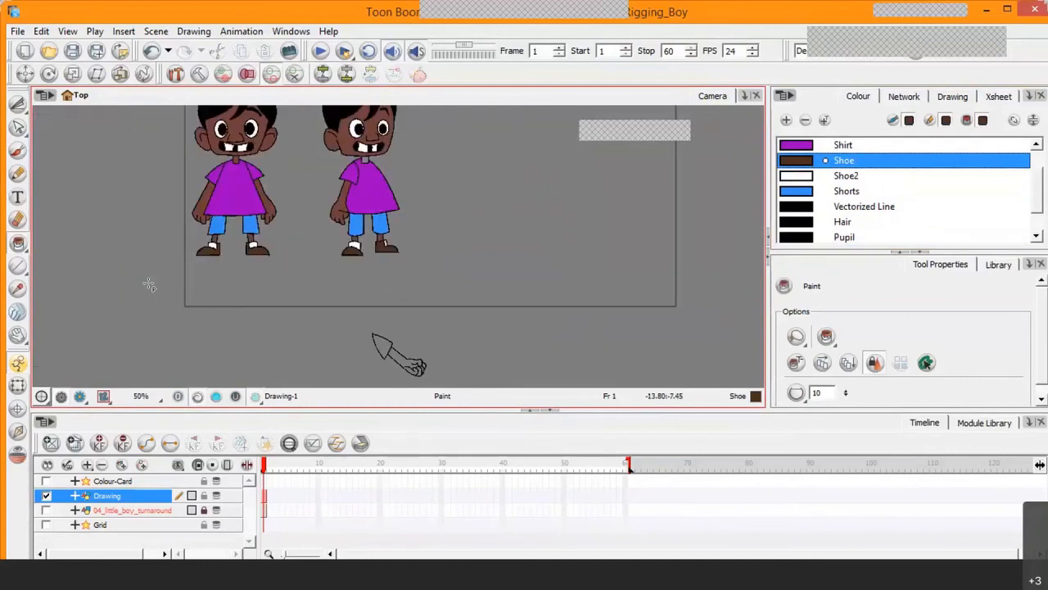
key(1)
key(1)
key(2)
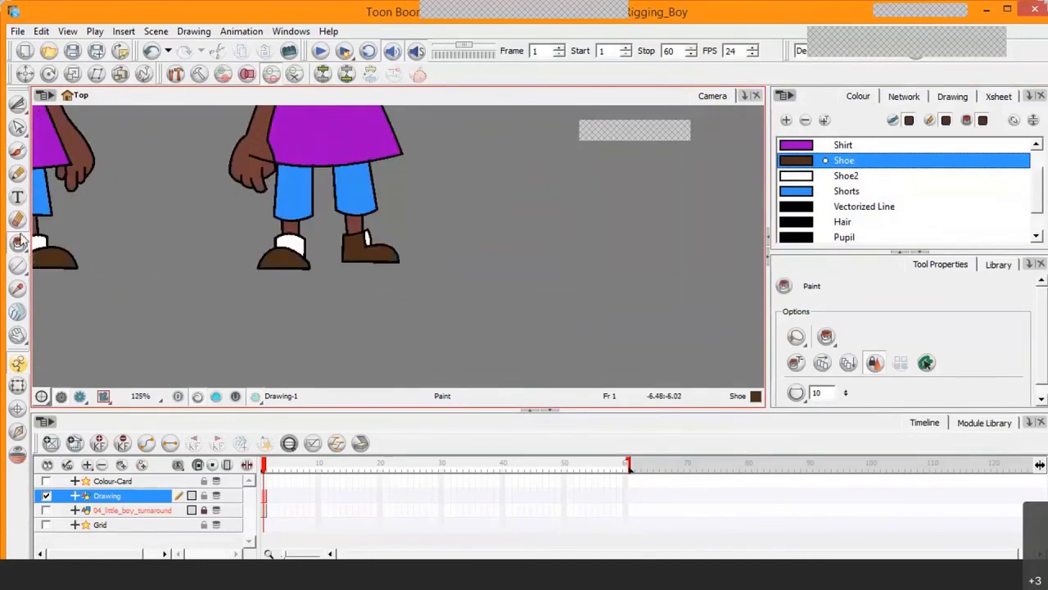
Select the separate arm drawing below the camera frame and move it beside the three-quarter-view boy's shirt
click(18, 334)
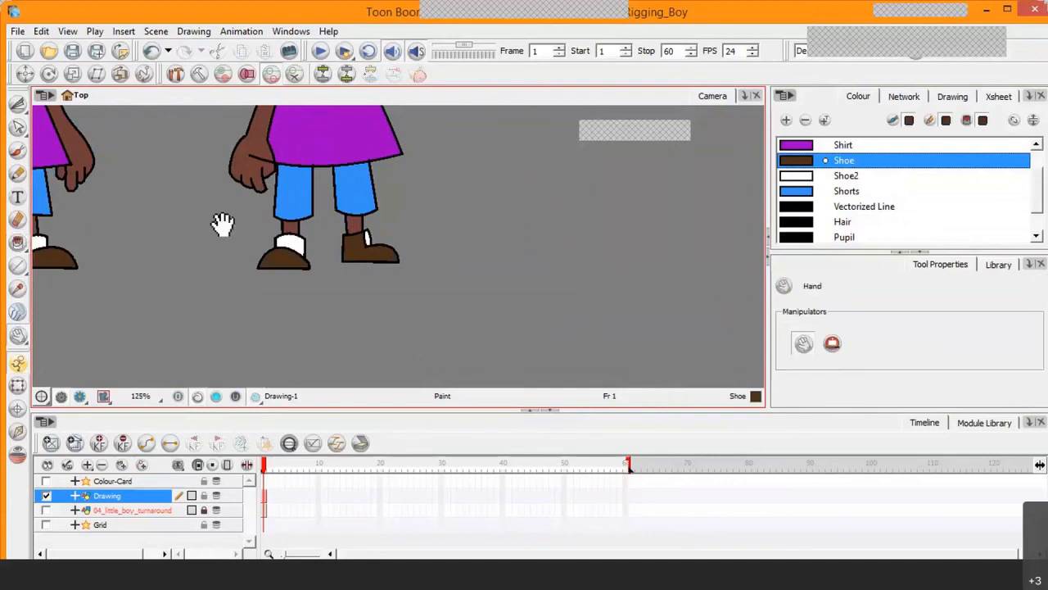
drag(217, 224, 255, 252)
scroll(270, 254, down, 4)
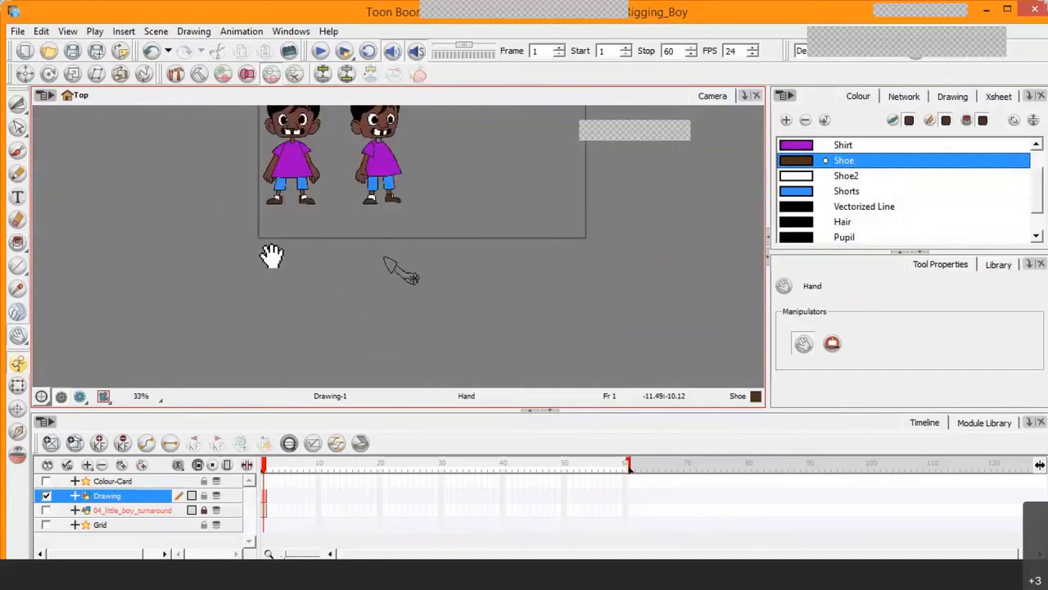
scroll(270, 254, down, 3)
scroll(418, 291, up, 3)
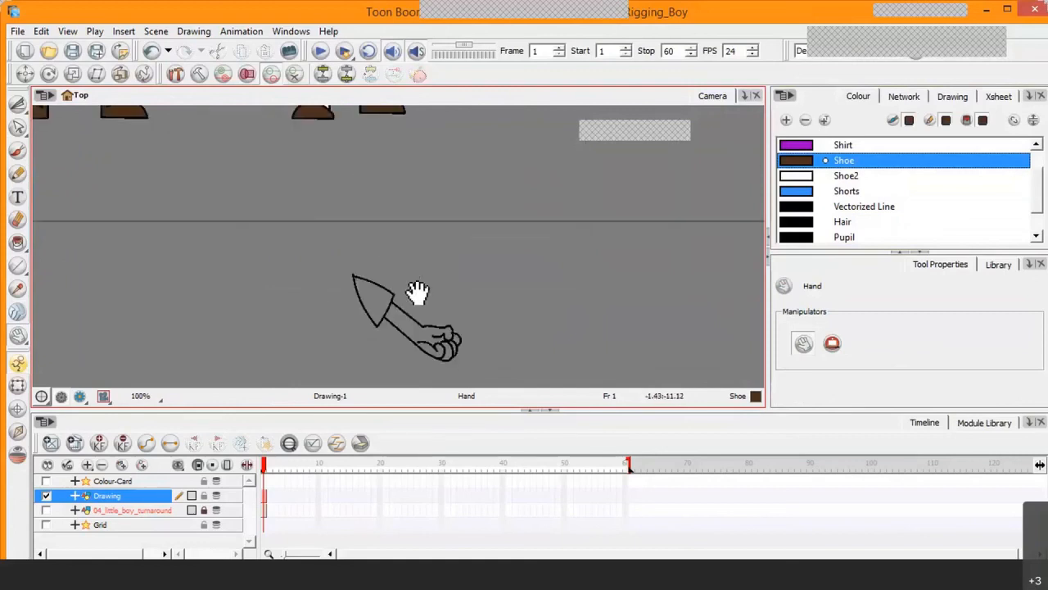
mouse_move(409, 286)
mouse_down()
mouse_move(375, 346)
mouse_move(376, 334)
mouse_up()
scroll(376, 334, down, 3)
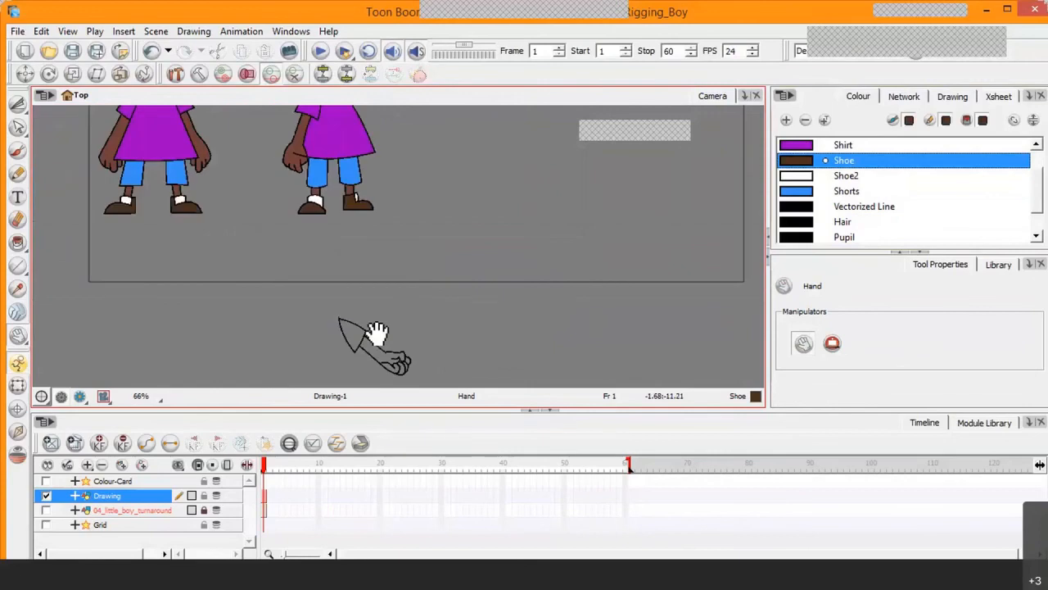
click(18, 105)
click(57, 103)
mouse_move(367, 280)
mouse_down()
mouse_move(341, 292)
mouse_move(405, 245)
mouse_move(410, 210)
mouse_up()
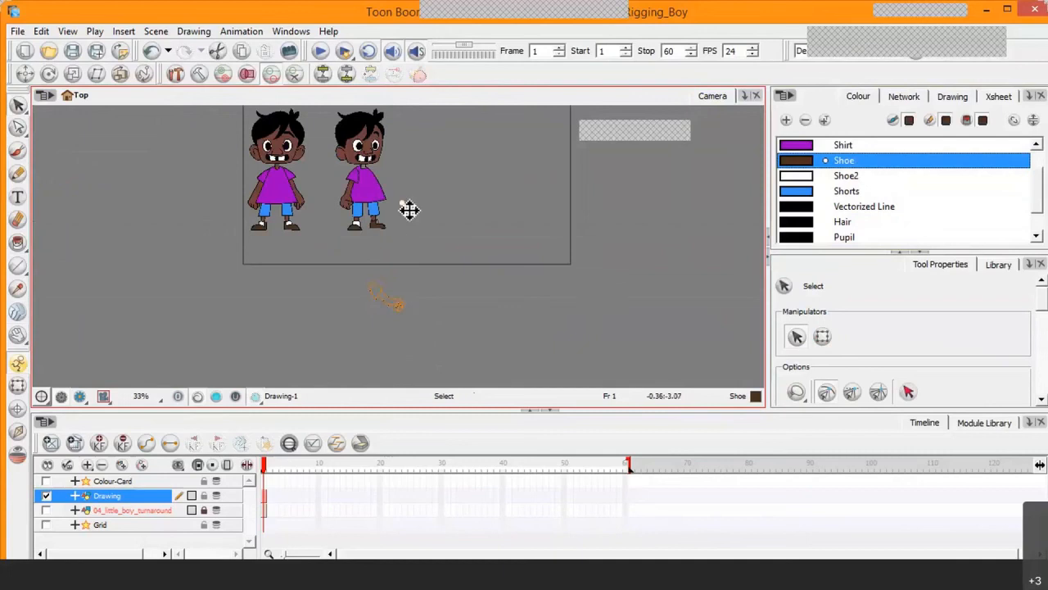
drag(398, 300, 411, 189)
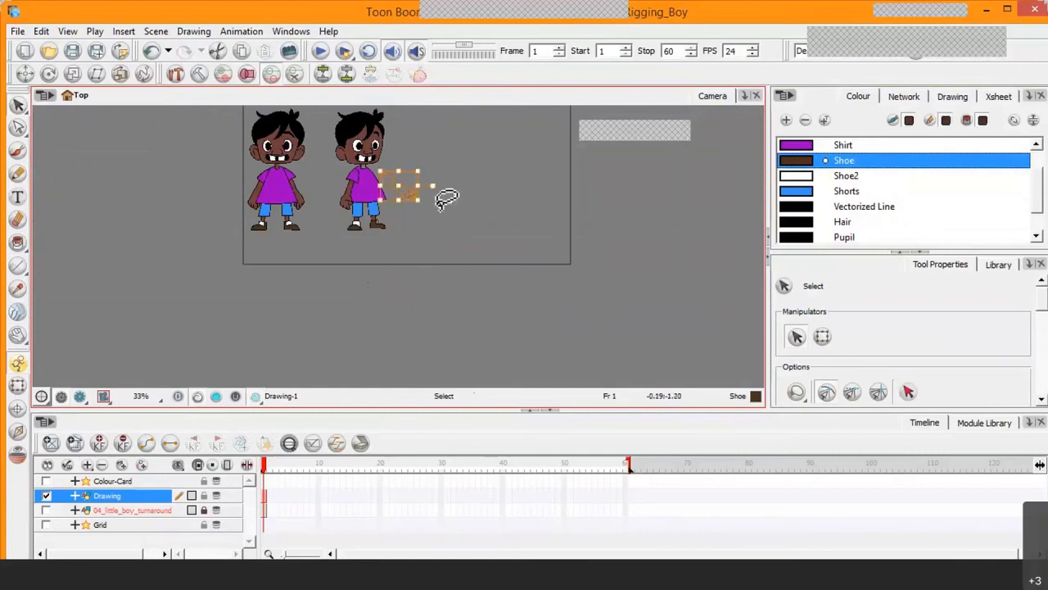
click(436, 226)
Show the 04_little_boy_turnaround sketch layer, hide the Drawing layer and examine the three-quarter-view figure's far hand and legs
scroll(436, 226, up, 2)
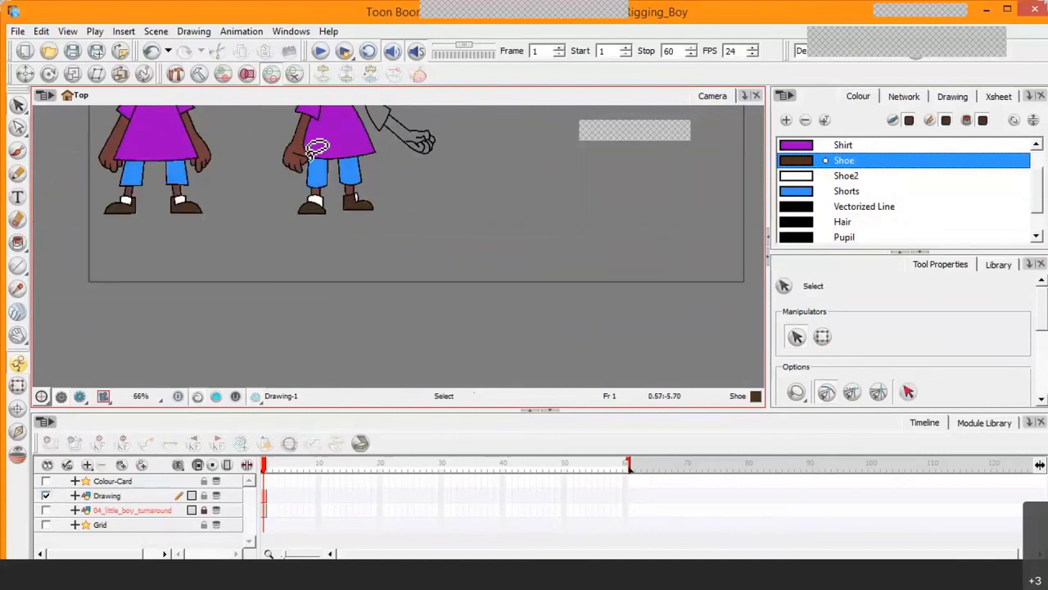
scroll(316, 150, up, 2)
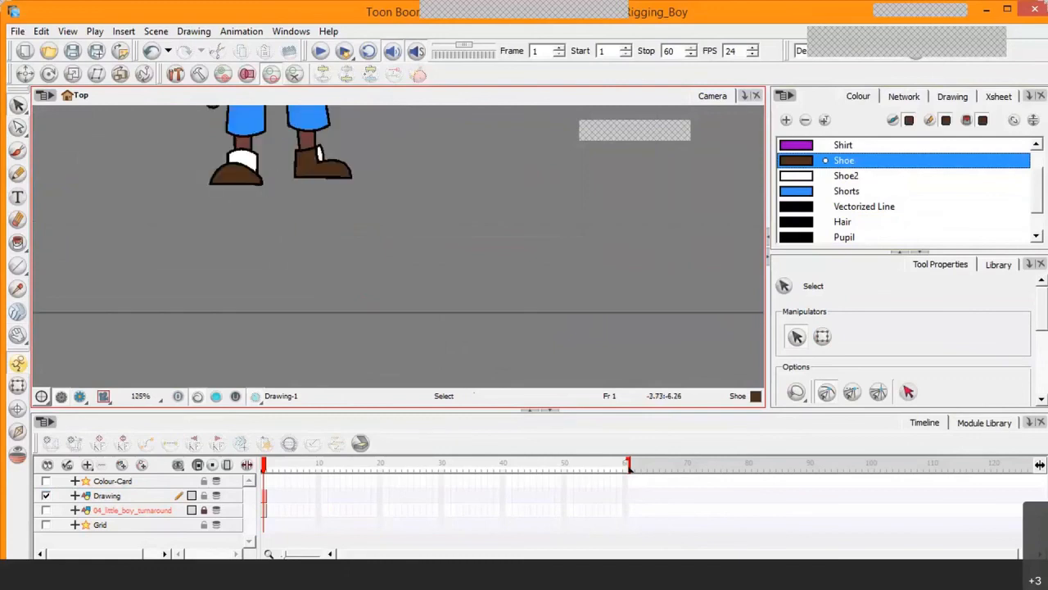
click(47, 510)
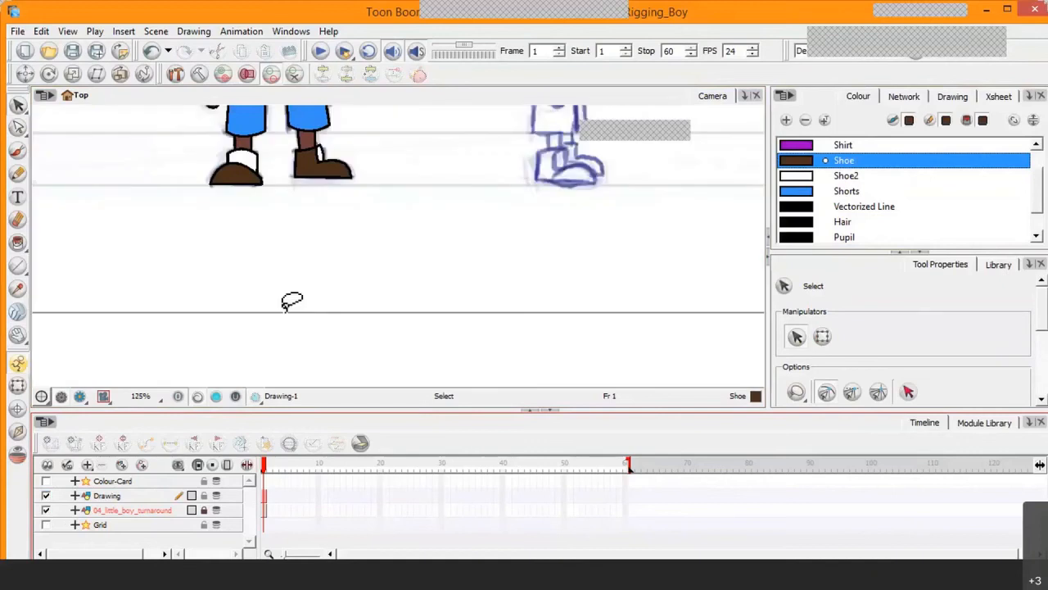
scroll(341, 258, down, 2)
scroll(341, 258, up, 2)
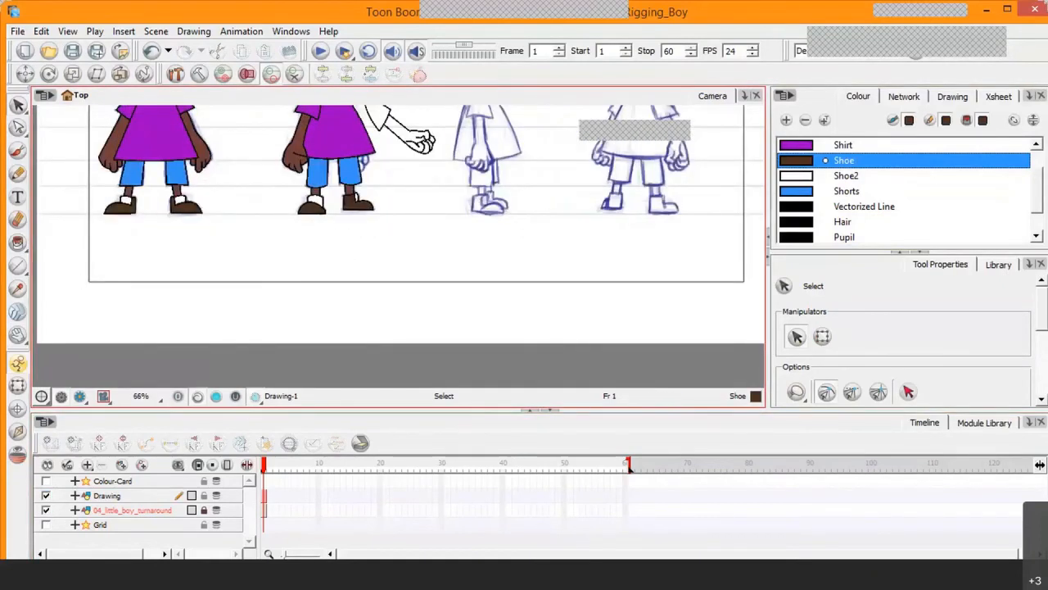
click(46, 495)
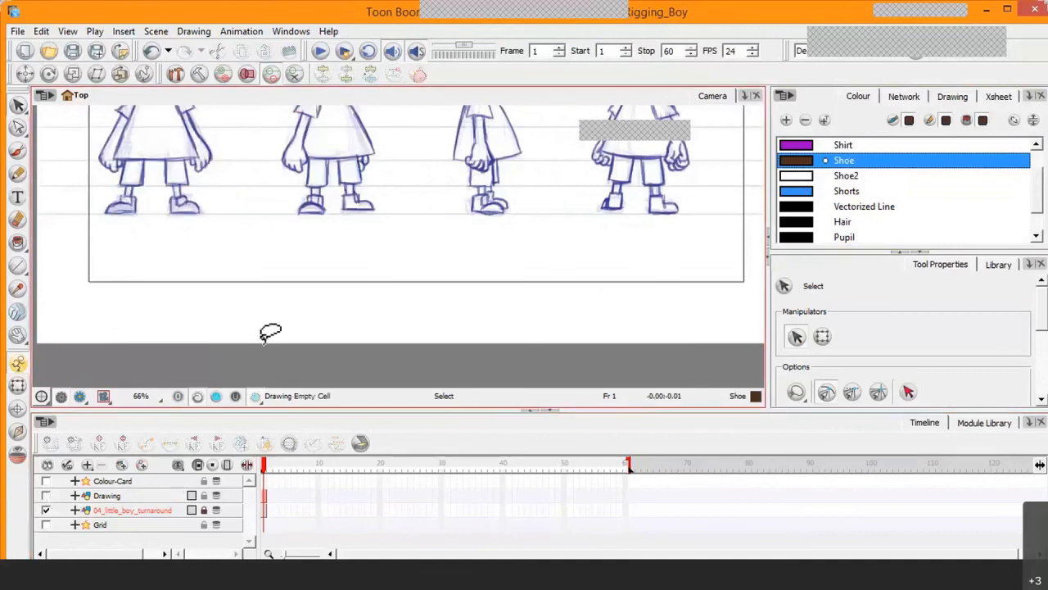
click(18, 335)
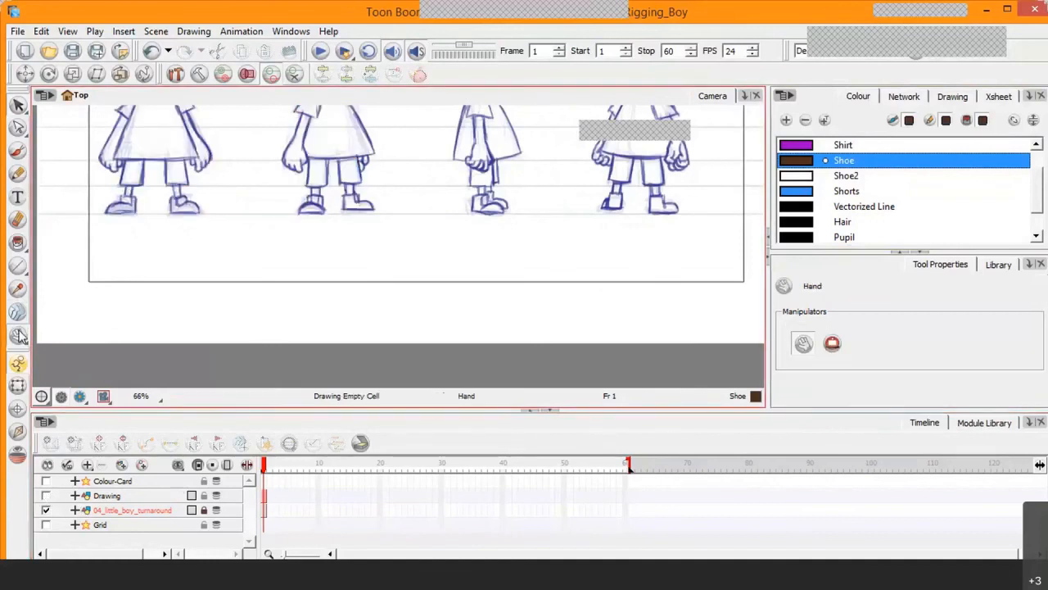
drag(289, 185, 264, 257)
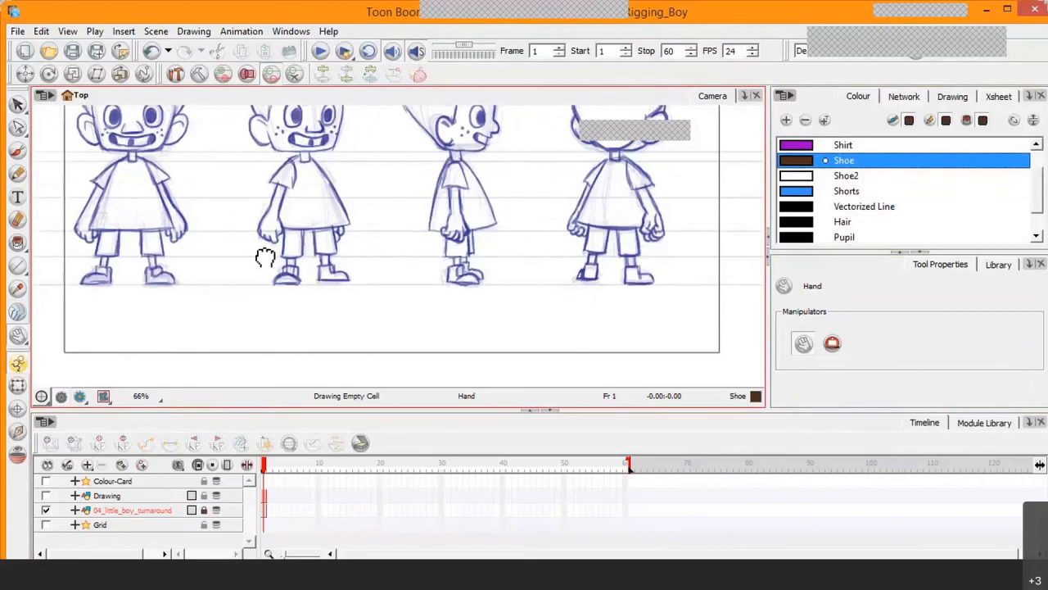
scroll(265, 257, up, 2)
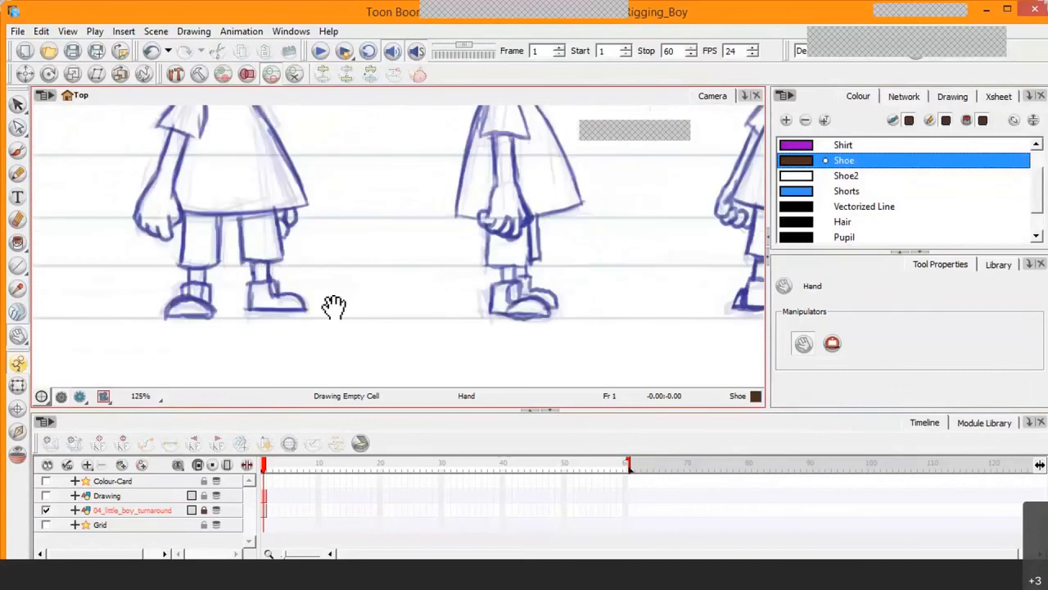
Hide the 04_little_boy_turnaround sketch layer and show the Drawing layer again at the three-quarter-view boy's upper body
drag(333, 307, 365, 354)
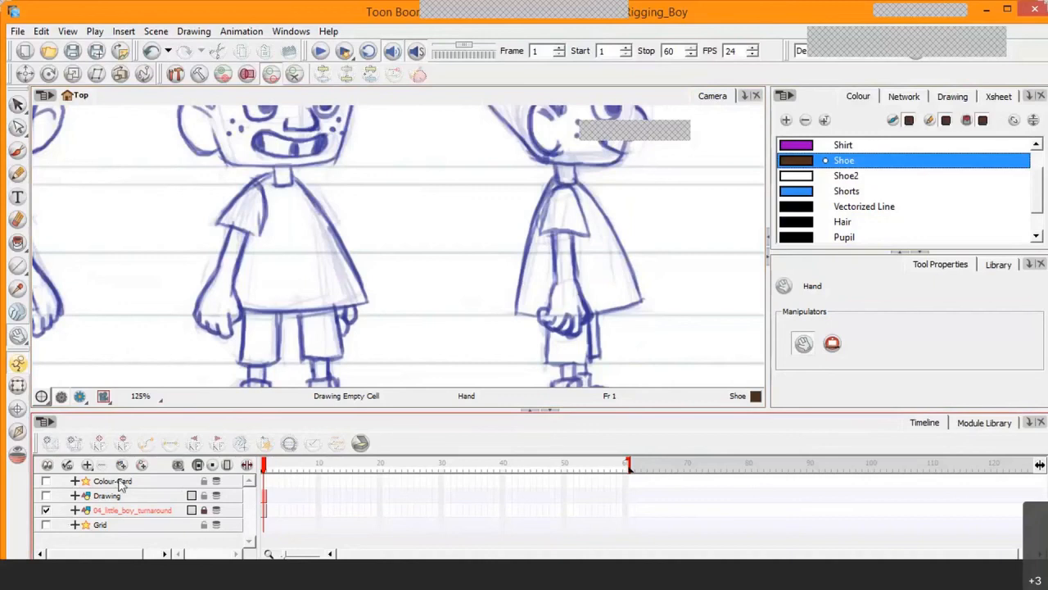
click(48, 511)
click(45, 496)
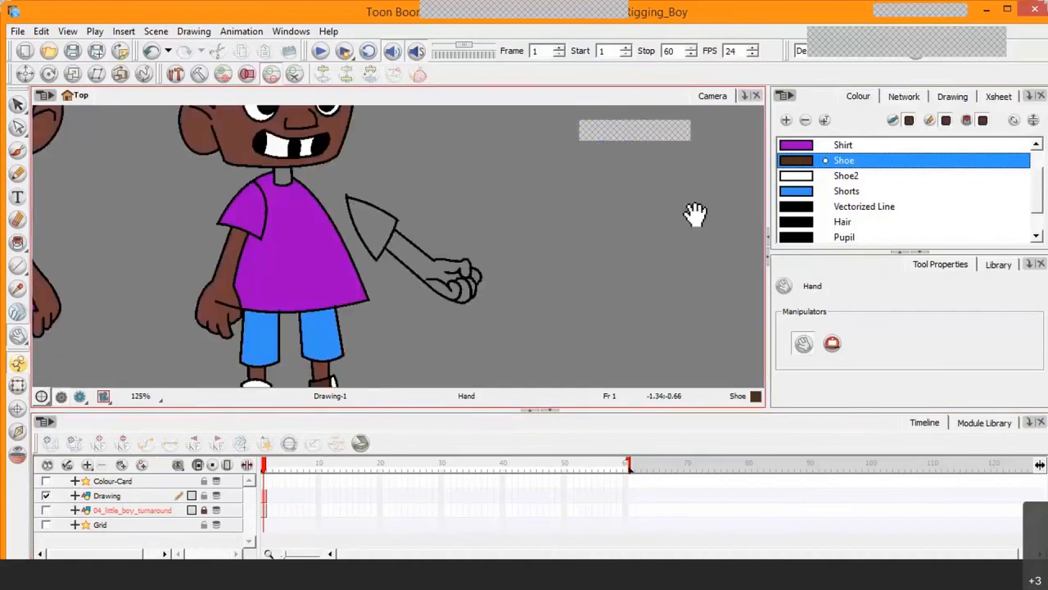
Fill the separate arm's sleeve with the Shirt swatch using the Paint tool
click(800, 147)
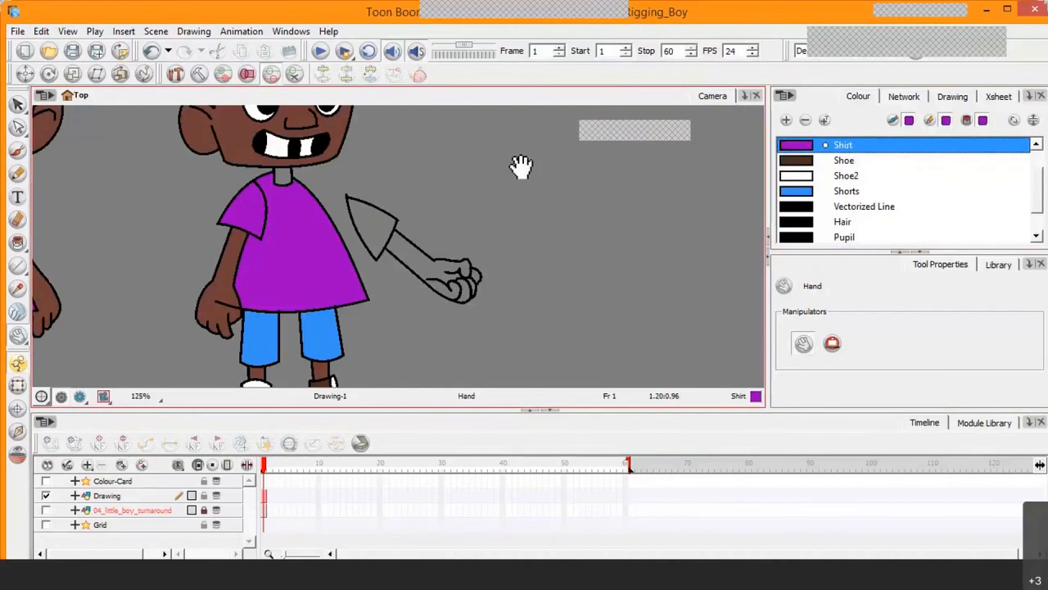
click(17, 244)
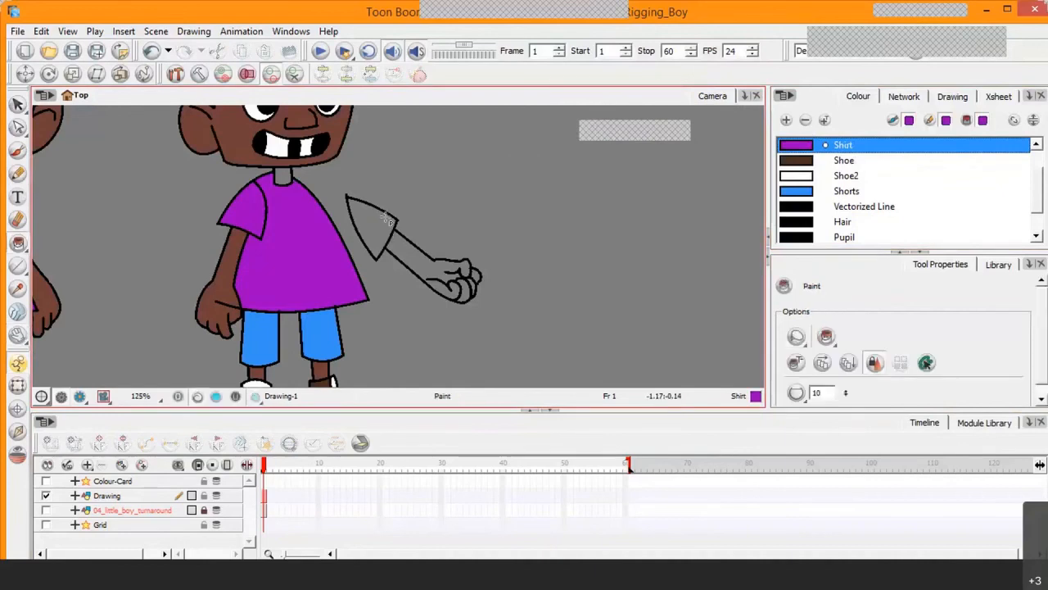
click(373, 228)
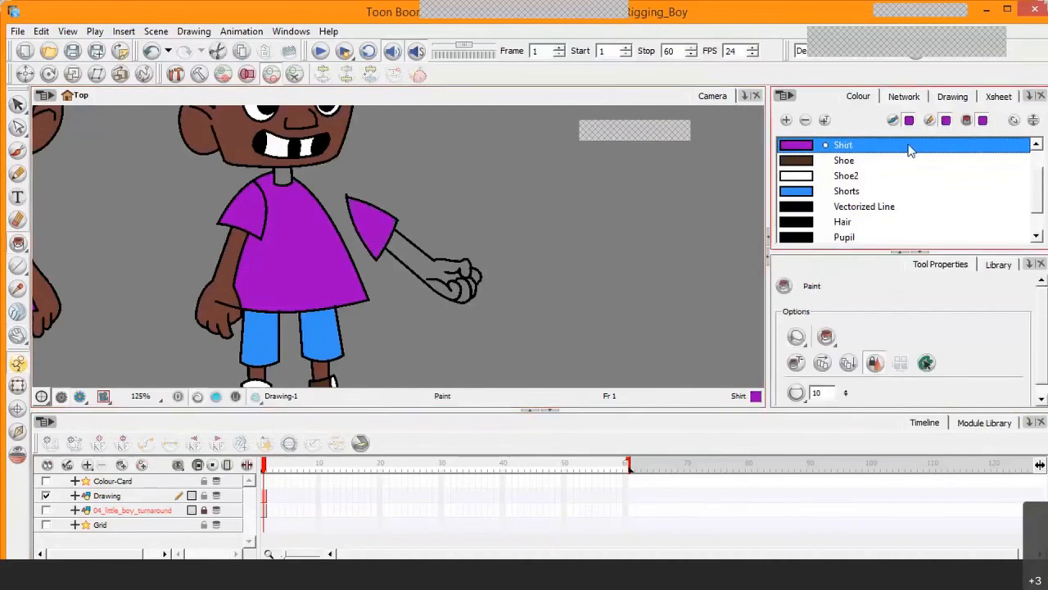
Fill the separate arm's forearm, palm and thumb area with the Skin swatch
drag(1038, 190, 1042, 221)
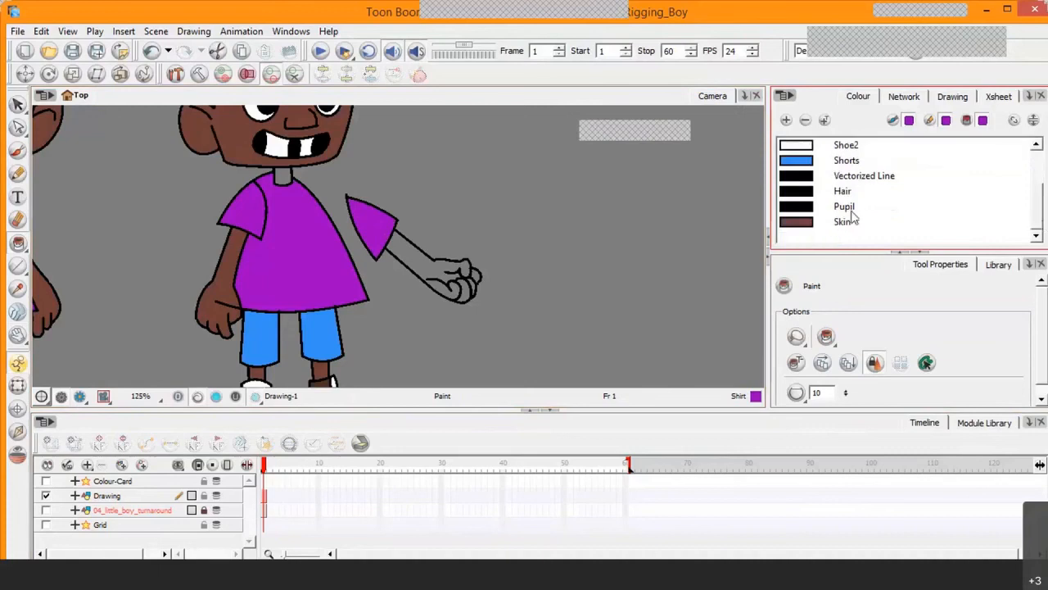
click(803, 223)
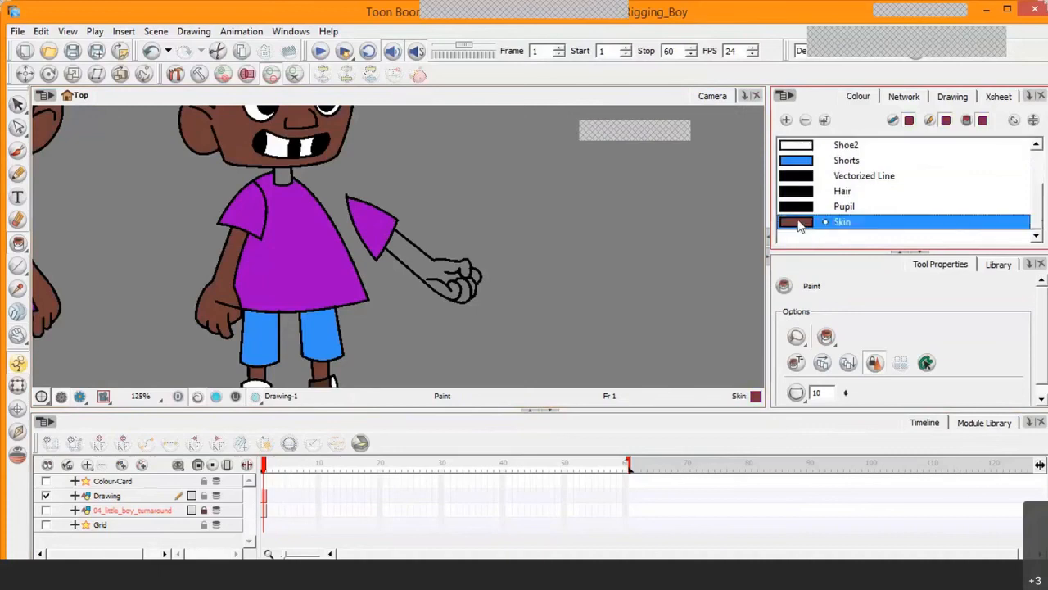
click(429, 262)
click(438, 275)
click(449, 293)
click(461, 294)
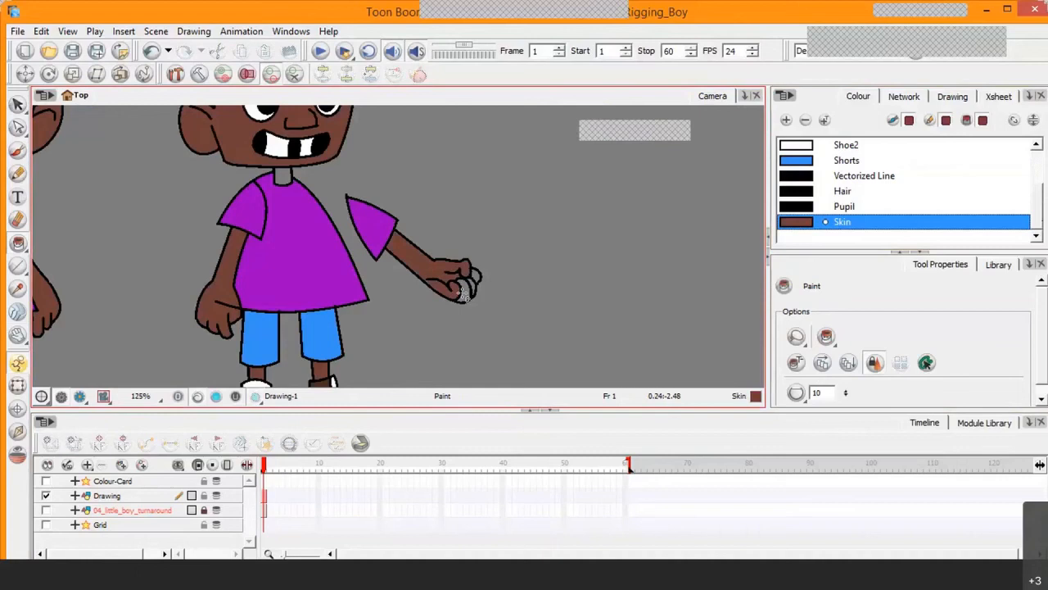
Fill the remaining fingers of the separate hand with the Skin swatch, undoing and repeating the outer fingertip's fill
scroll(463, 295, up, 2)
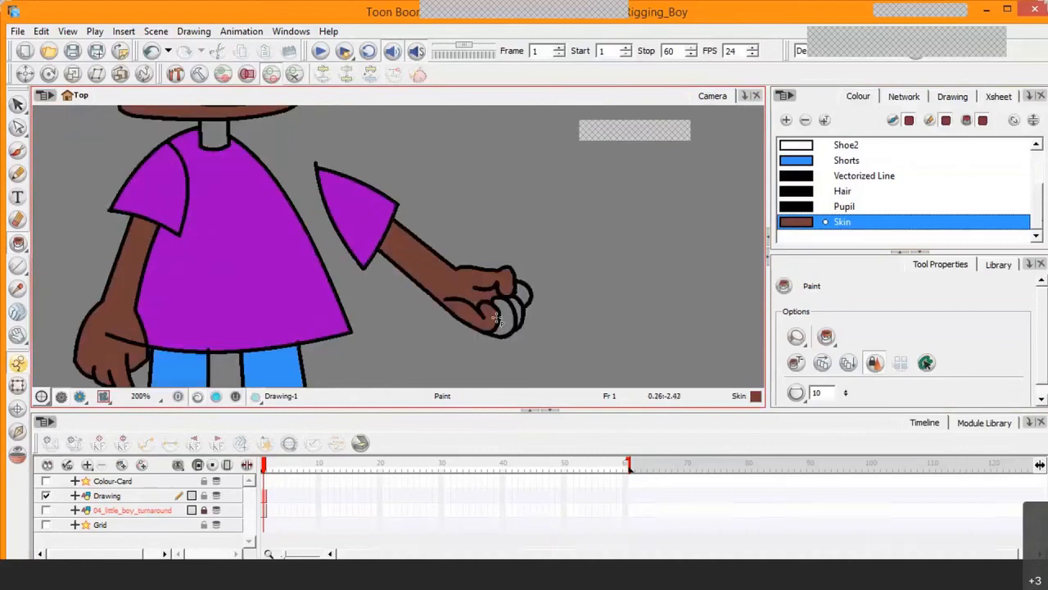
click(505, 325)
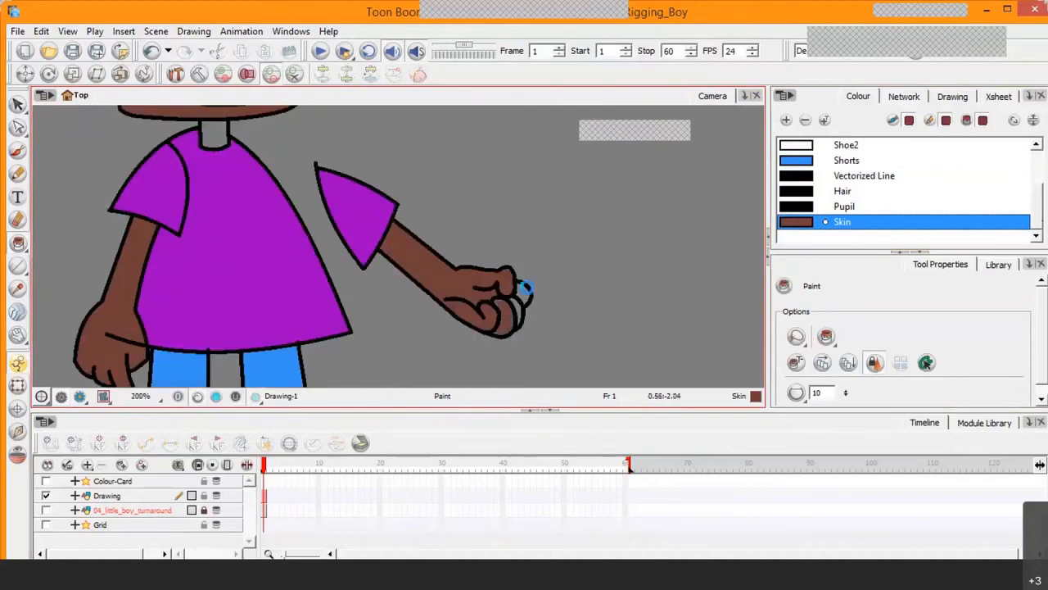
key(ctrl+z)
scroll(528, 291, up, 2)
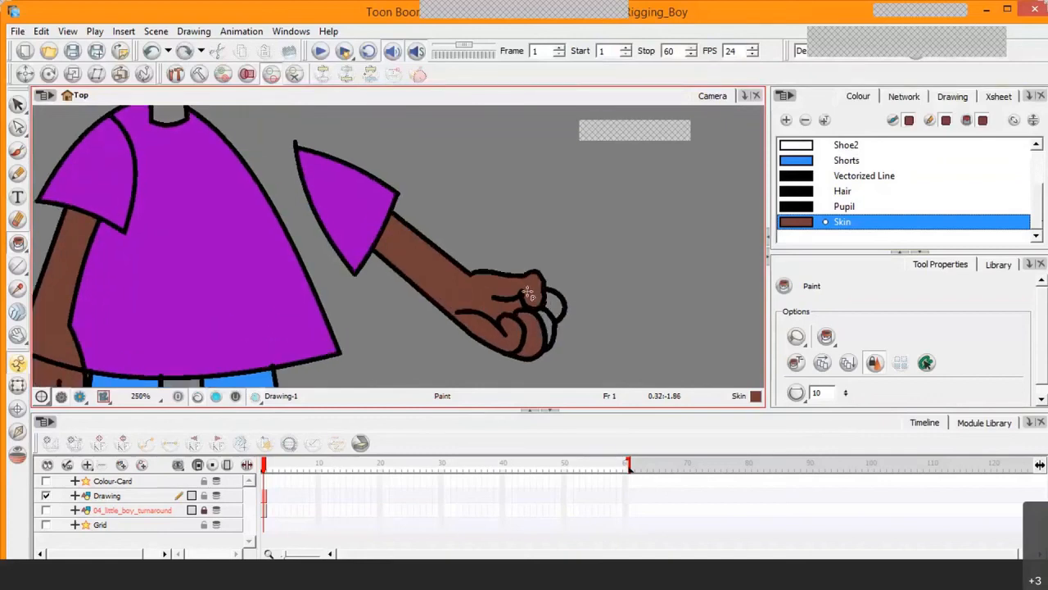
click(553, 305)
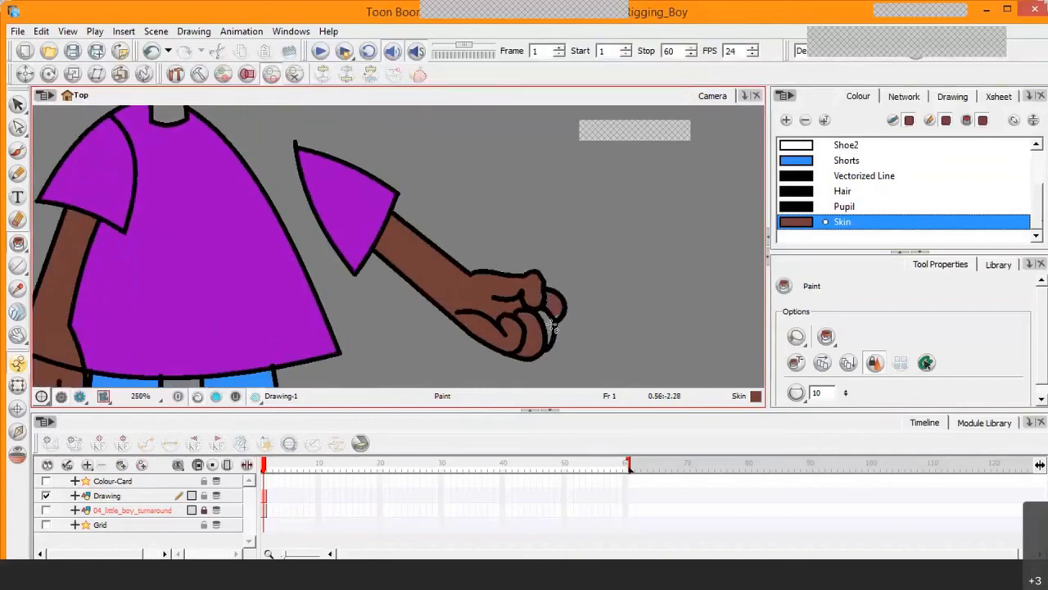
Fill the leftover gap at the base of the separate hand's outer fingertip with the Skin swatch
scroll(551, 319, up, 4)
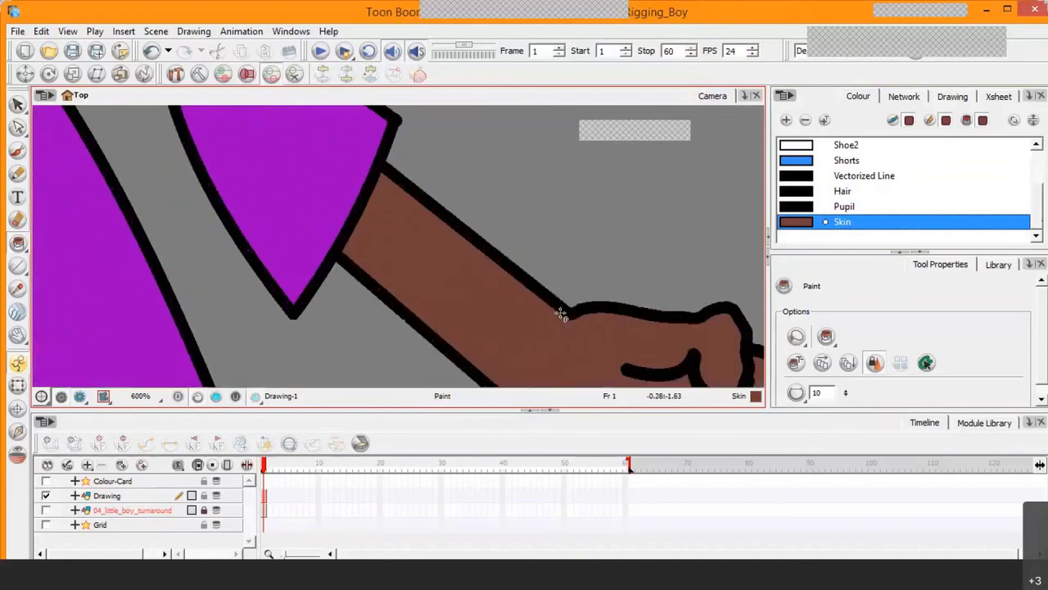
click(17, 335)
drag(749, 360, 477, 197)
drag(536, 215, 443, 241)
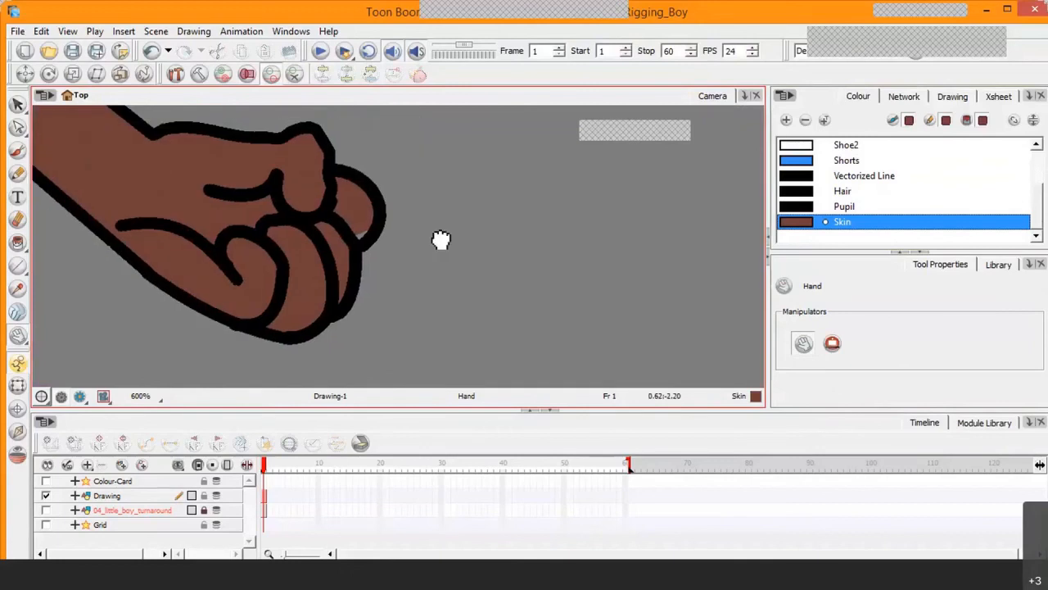
scroll(443, 238, up, 2)
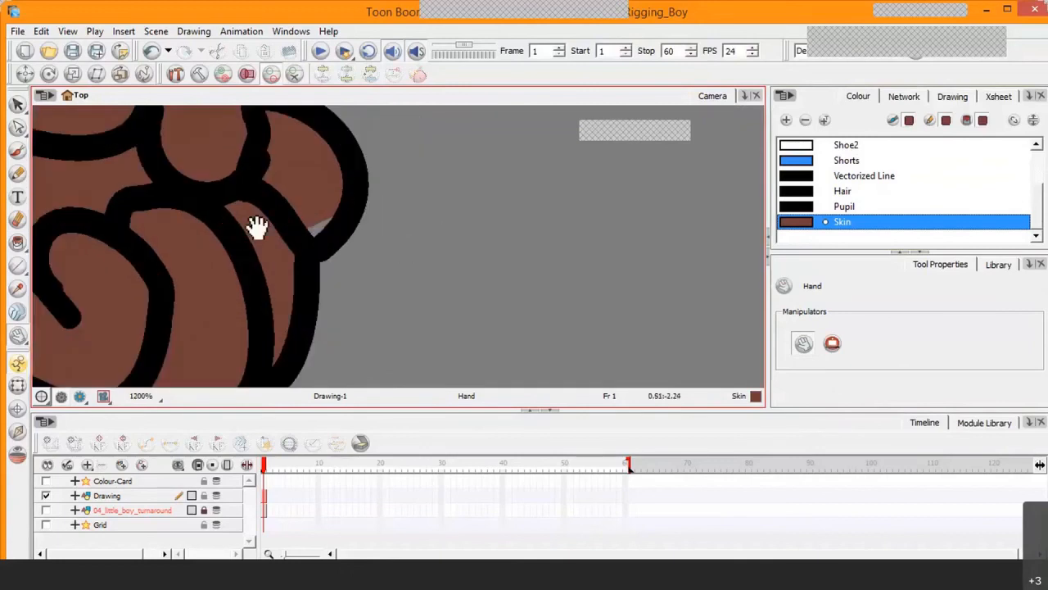
click(18, 242)
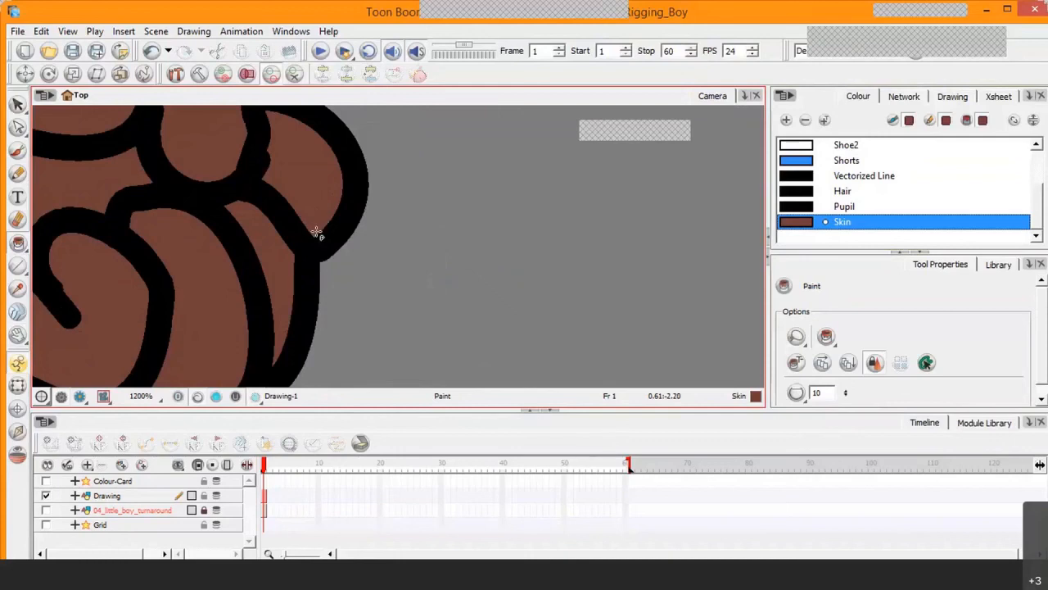
scroll(317, 234, down, 1)
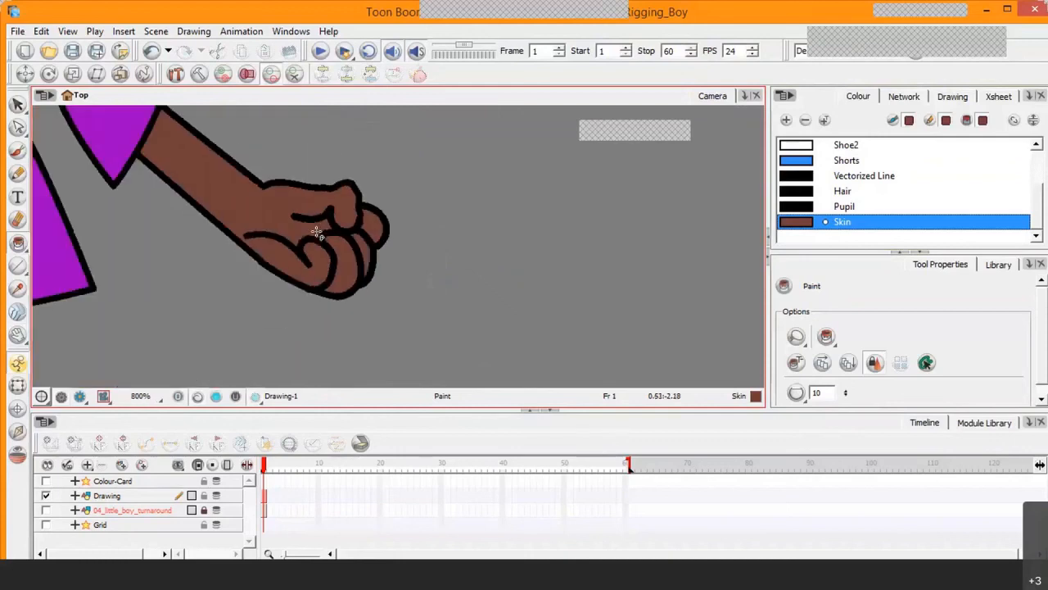
scroll(317, 233, down, 6)
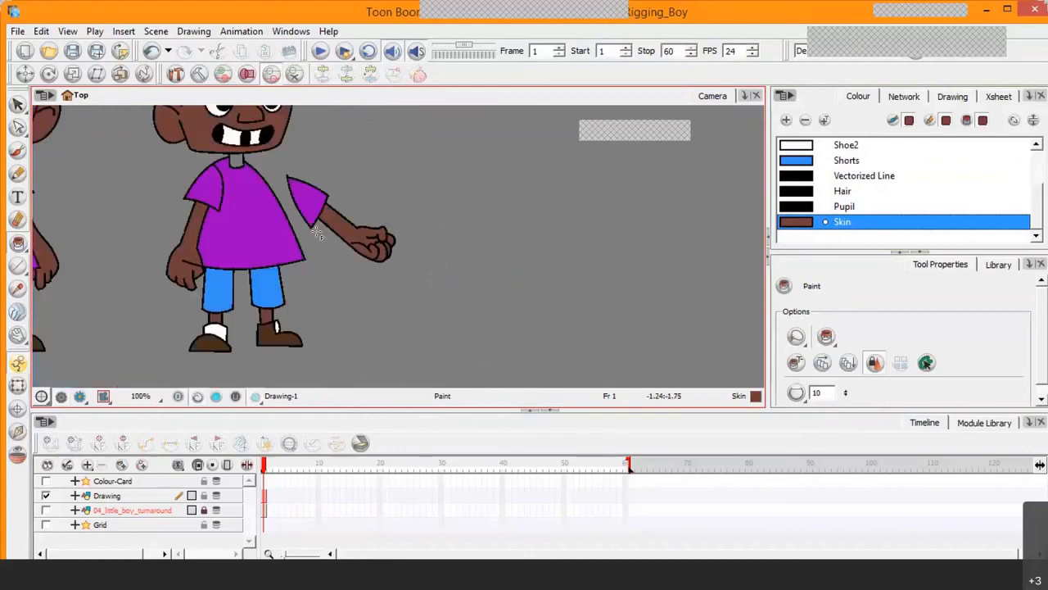
scroll(317, 233, up, 3)
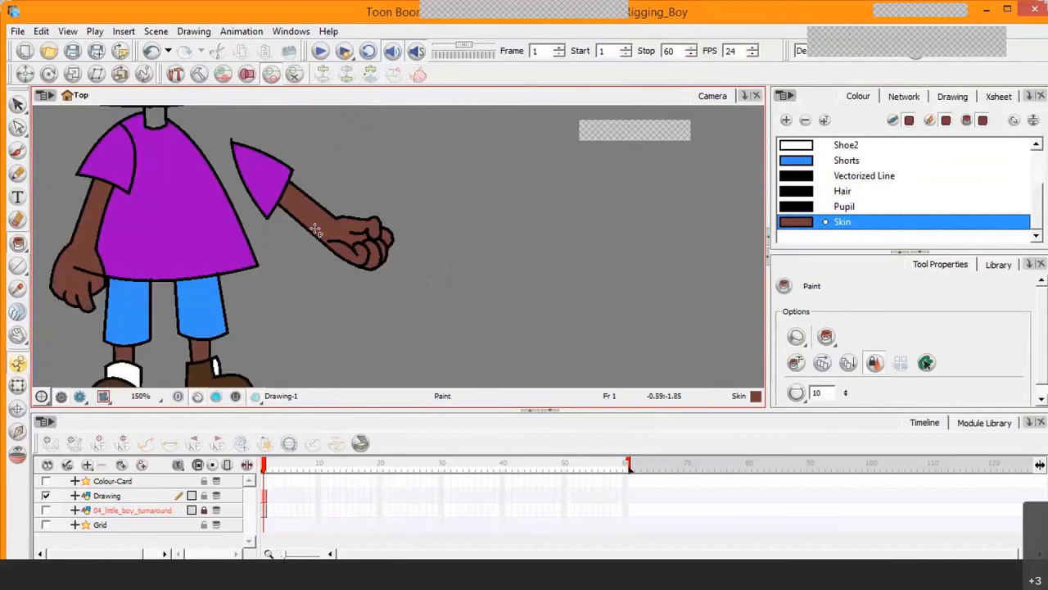
Move the corner point at the far side of the three-quarter-view boy's neckline inward with the Contour Editor
click(18, 361)
drag(138, 232, 316, 340)
scroll(276, 133, up, 4)
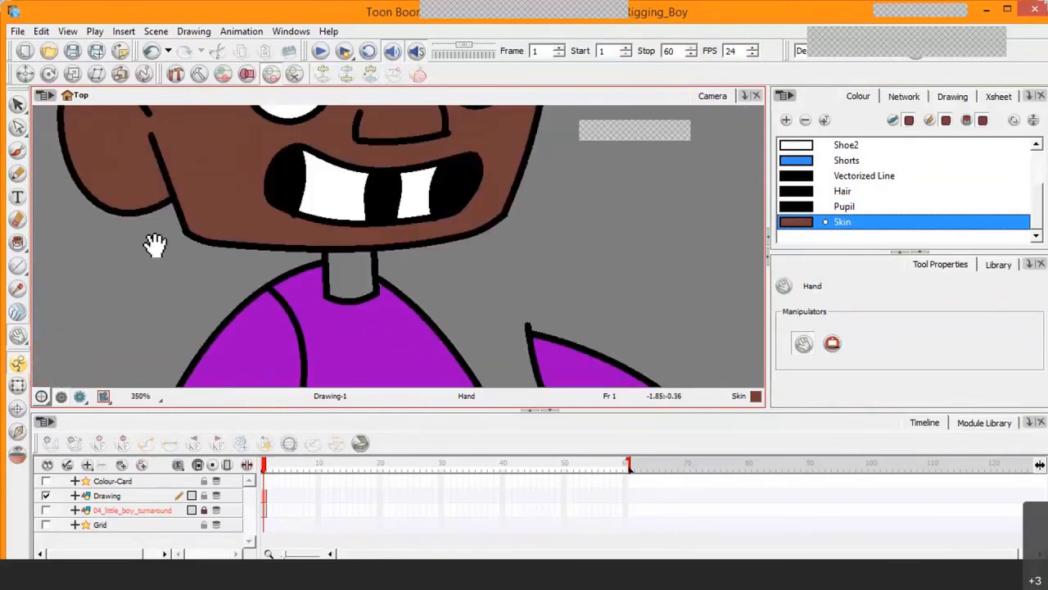
click(17, 243)
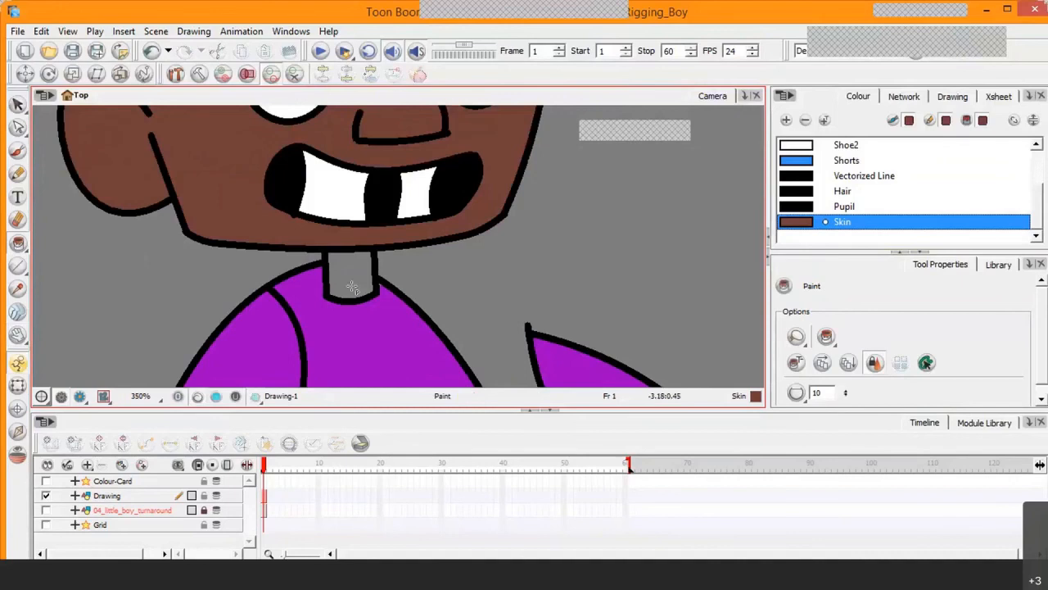
scroll(351, 286, up, 3)
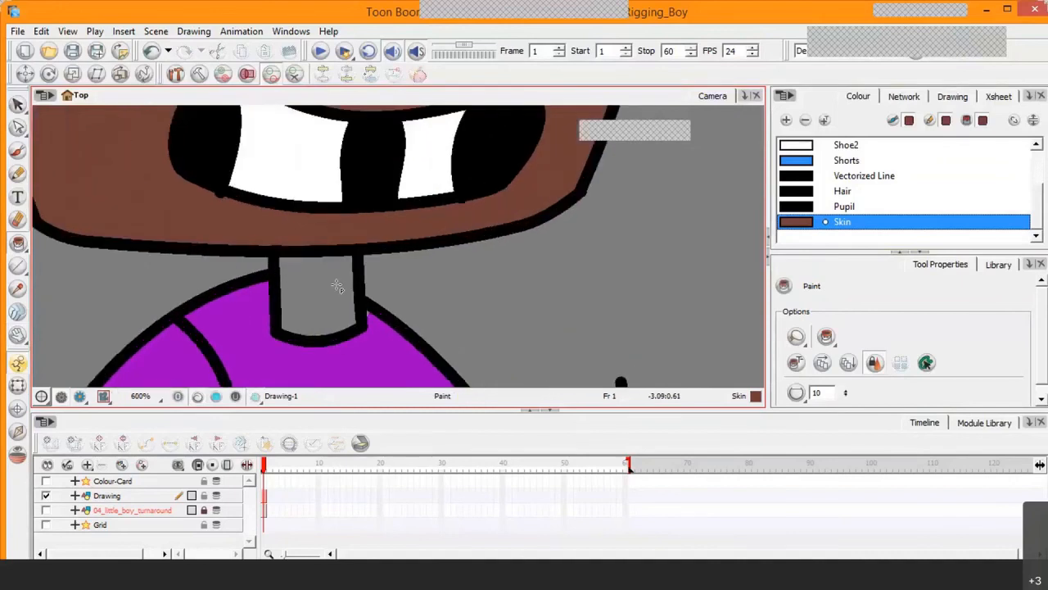
click(20, 129)
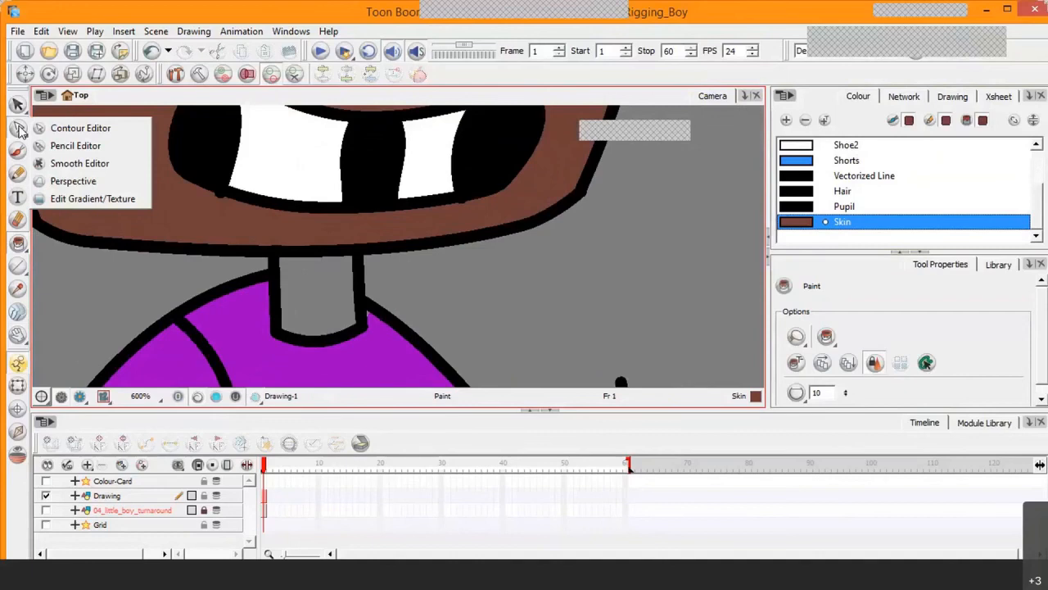
click(69, 143)
click(358, 289)
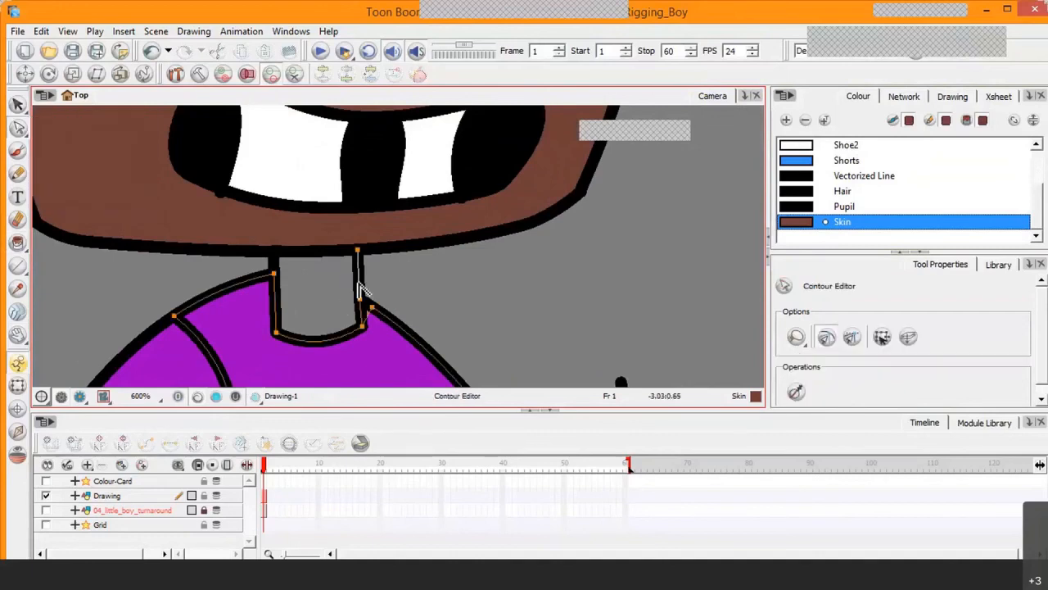
key(2)
key(2)
key(2)
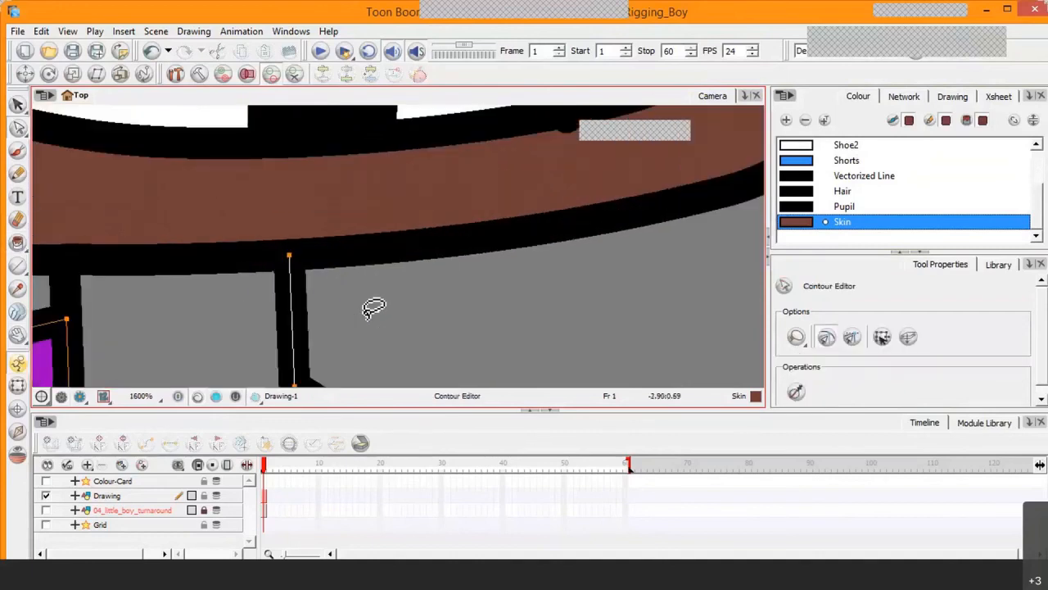
key(space)
drag(222, 301, 188, 146)
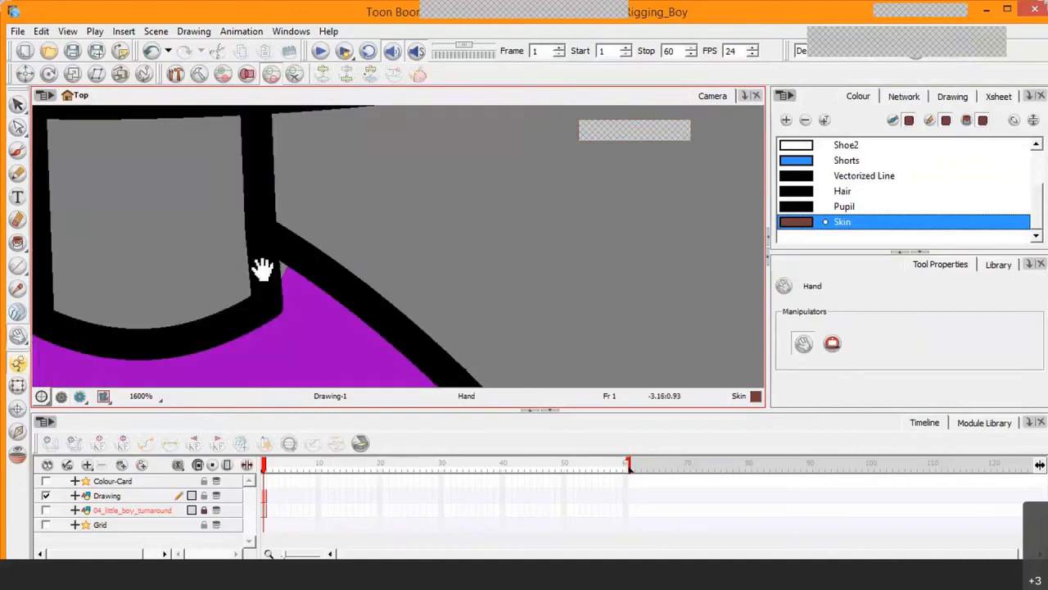
click(17, 127)
click(213, 343)
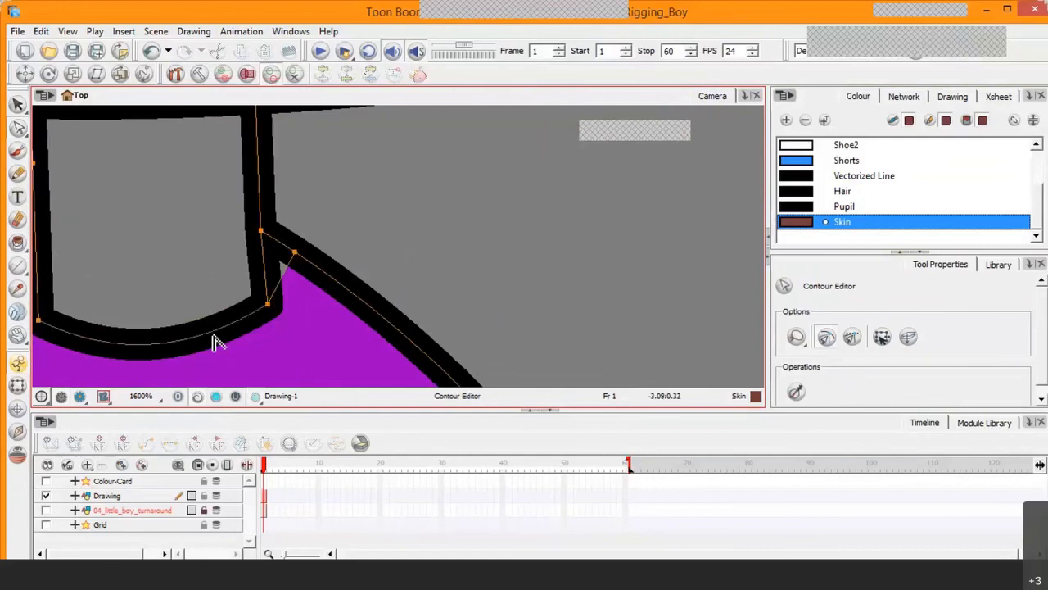
click(275, 308)
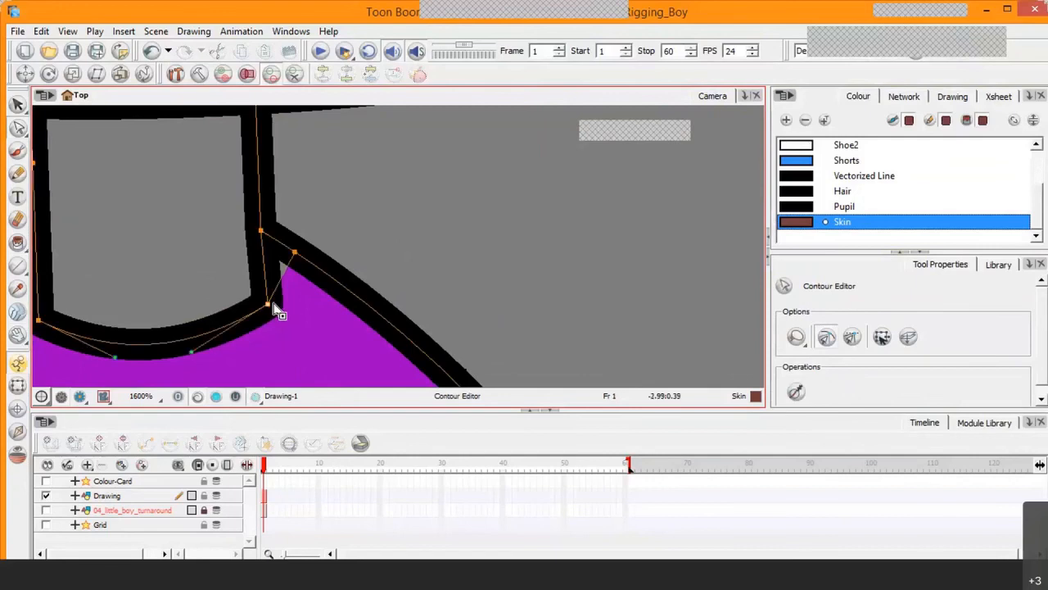
drag(274, 306, 230, 313)
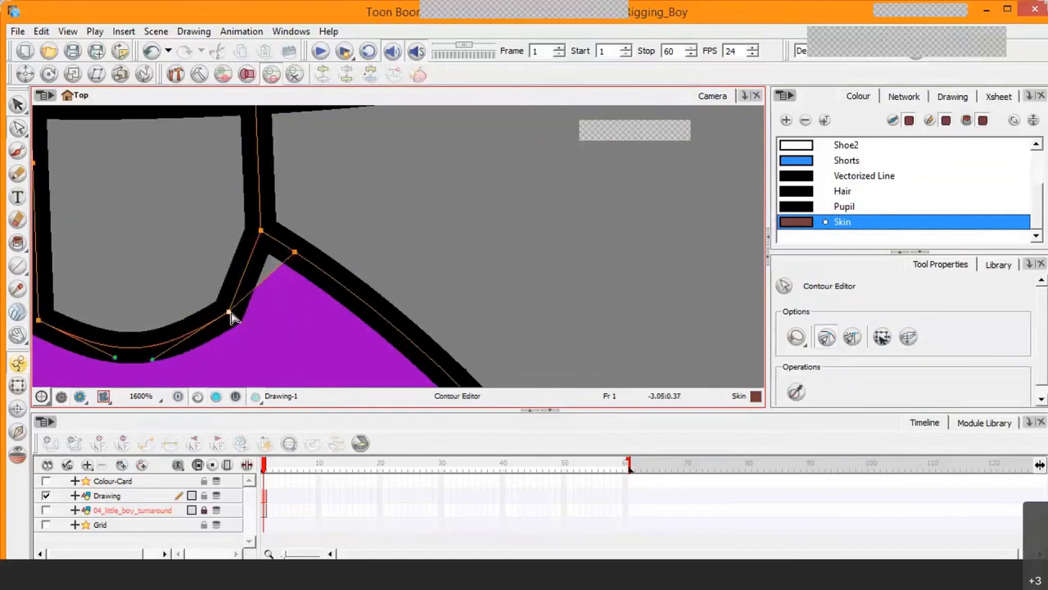
Try to delete the contour point on the shirt's far shoulder line beside the three-quarter-view boy's neck
click(293, 257)
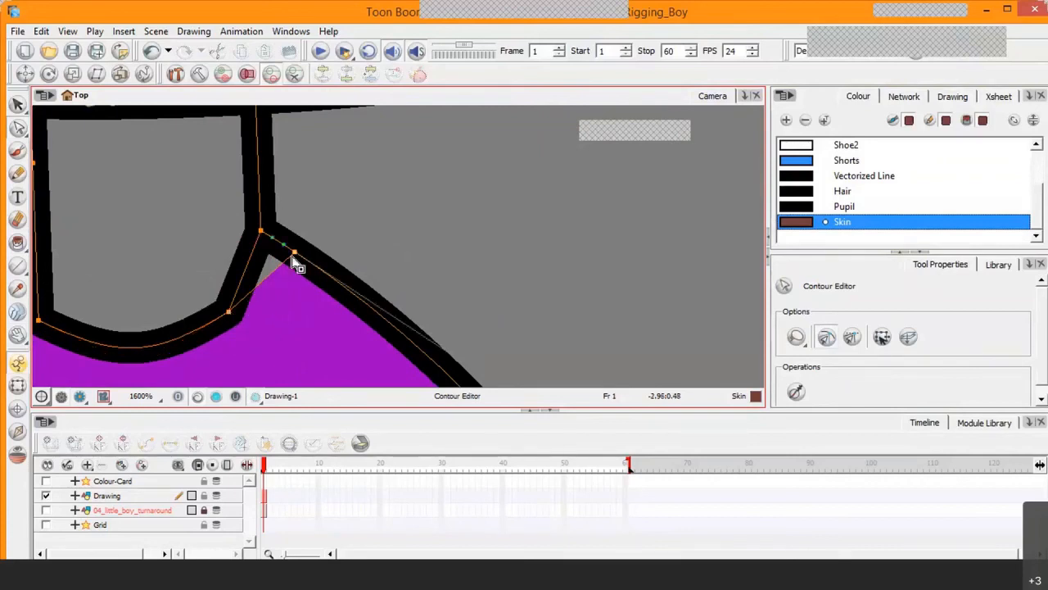
key(Delete)
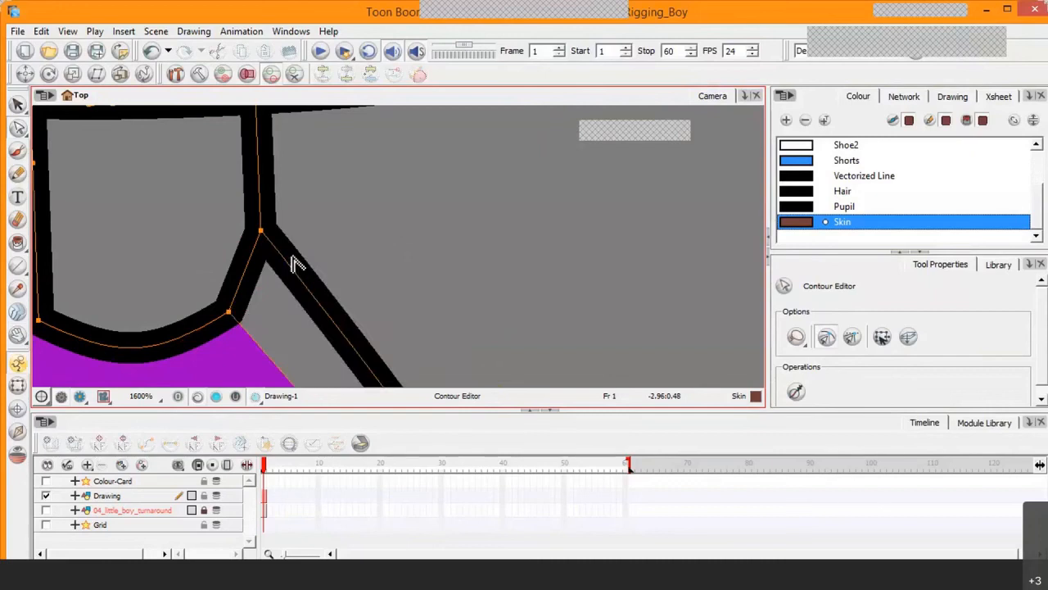
scroll(298, 259, down, 3)
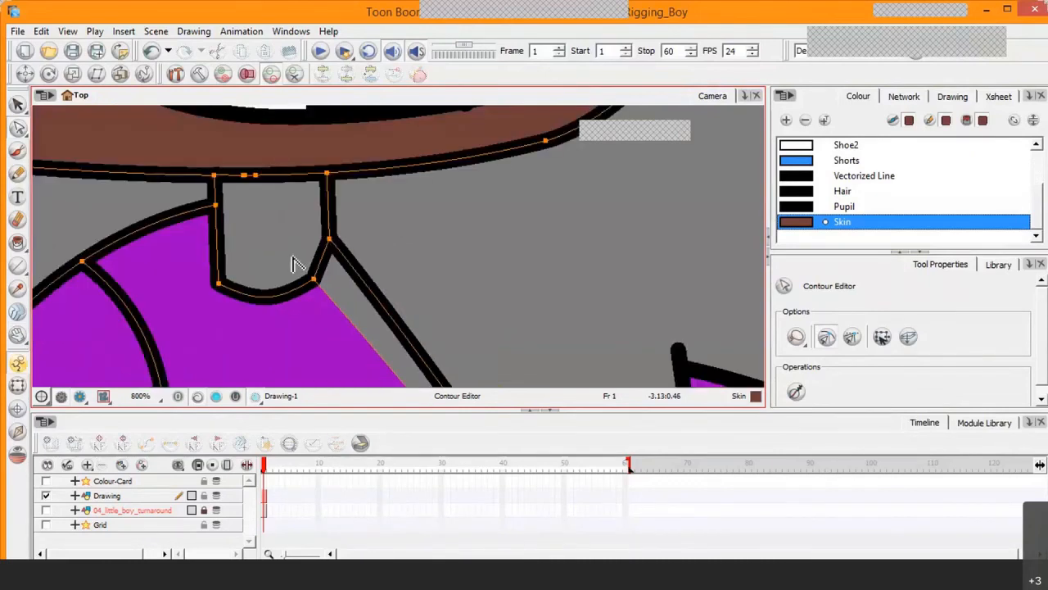
scroll(300, 257, down, 5)
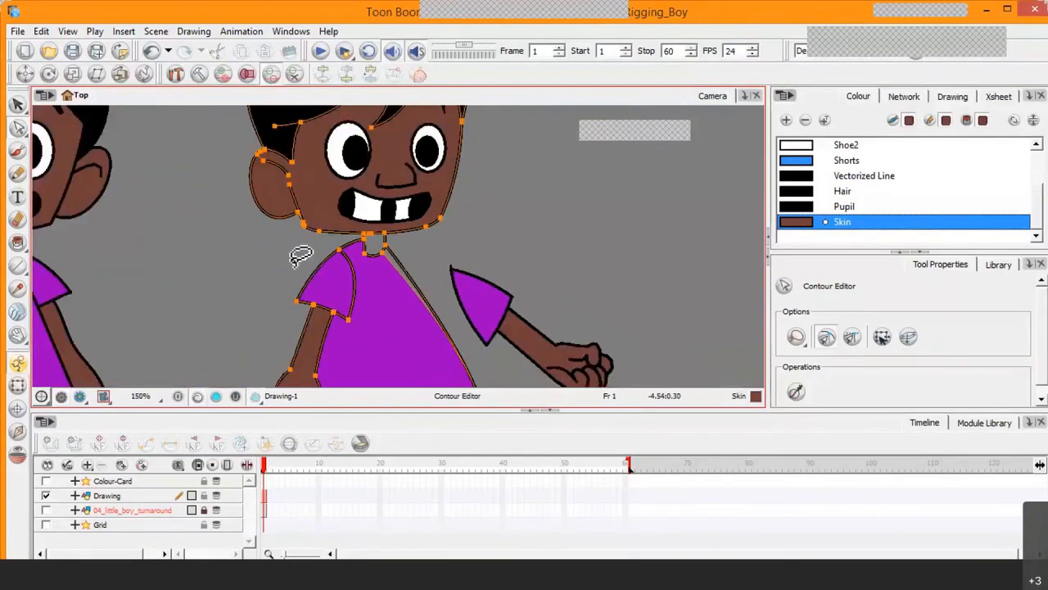
key(ctrl+z)
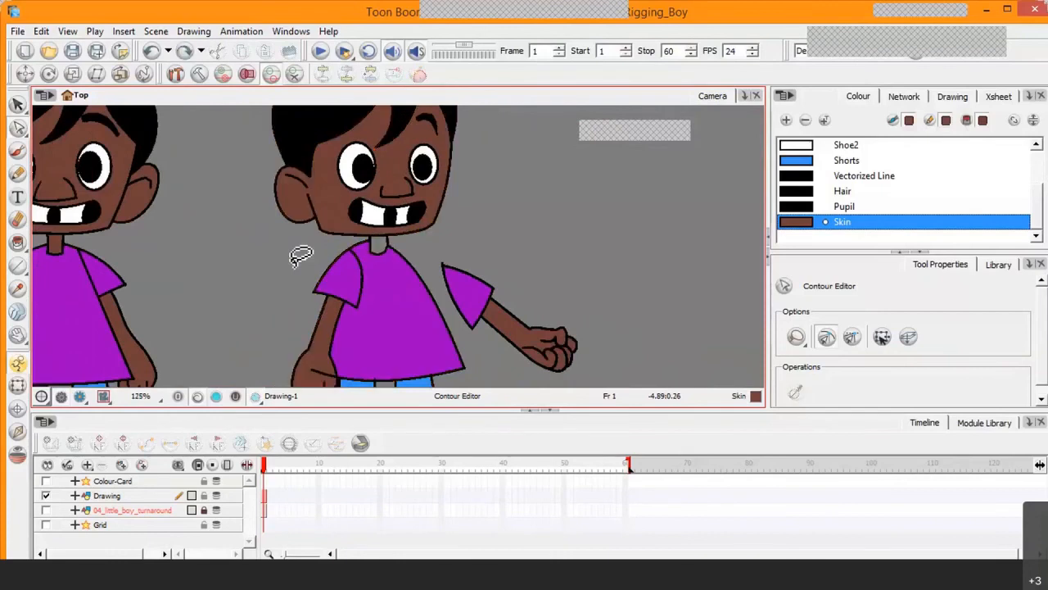
Move the neckline's far lower corner point outward with the Contour Editor to line up with the three-quarter-view boy's neck edge, and save the work
click(394, 261)
scroll(394, 260, up, 4)
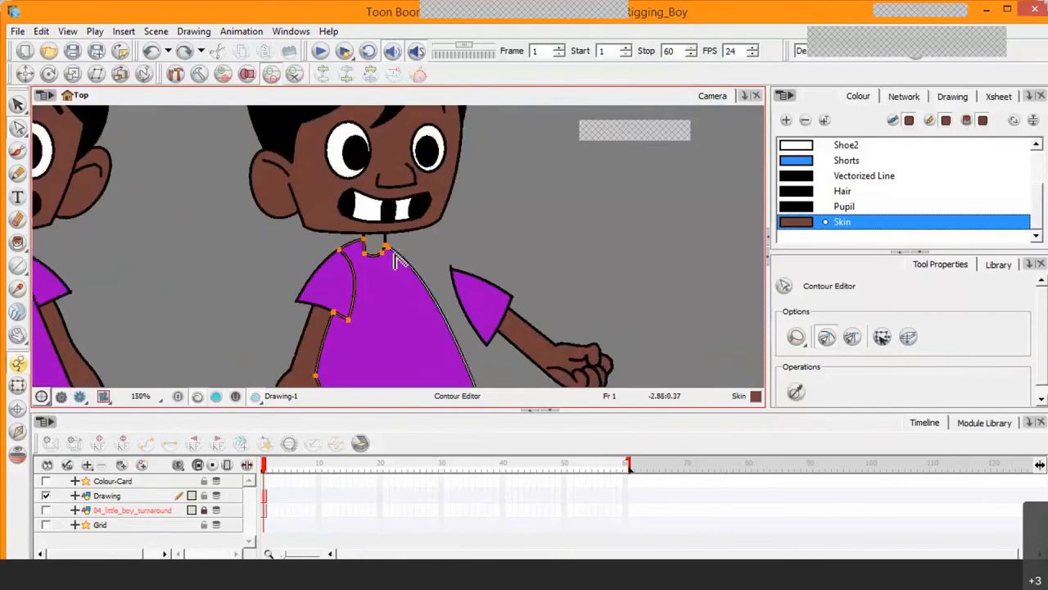
scroll(401, 254, up, 1)
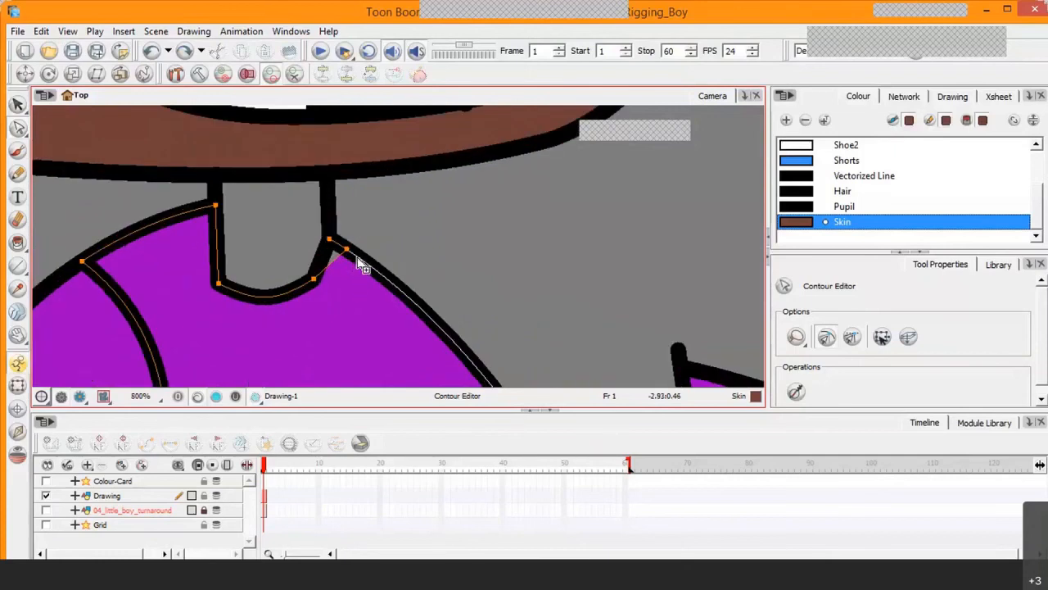
click(358, 261)
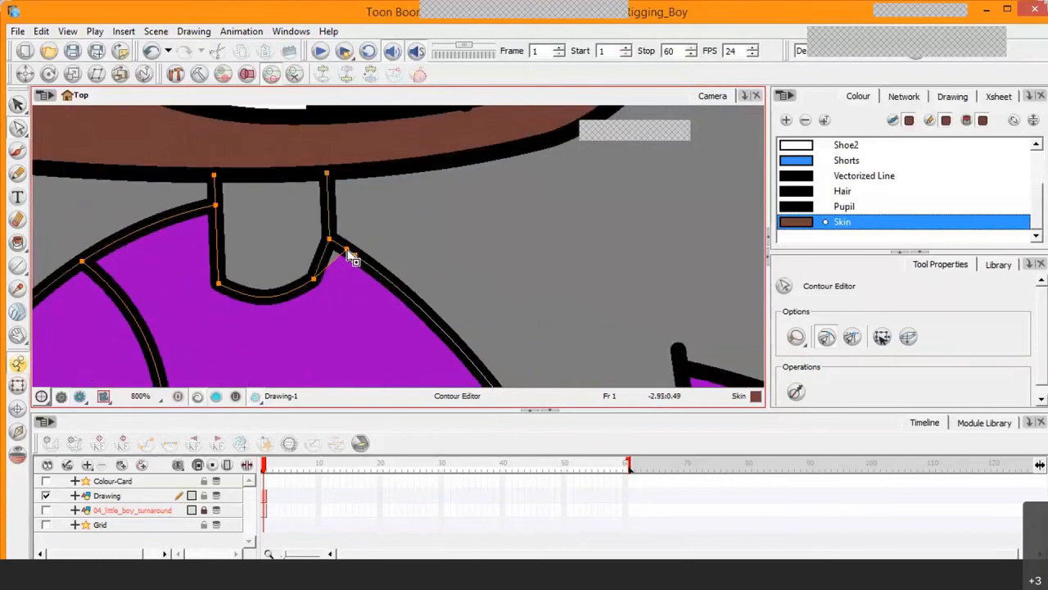
click(348, 257)
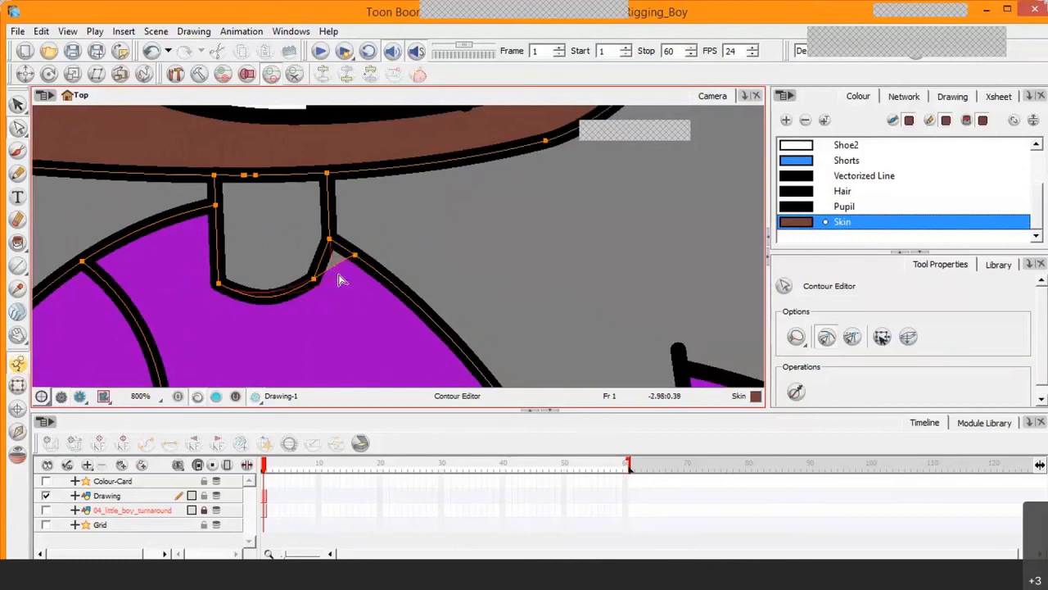
drag(341, 282, 330, 279)
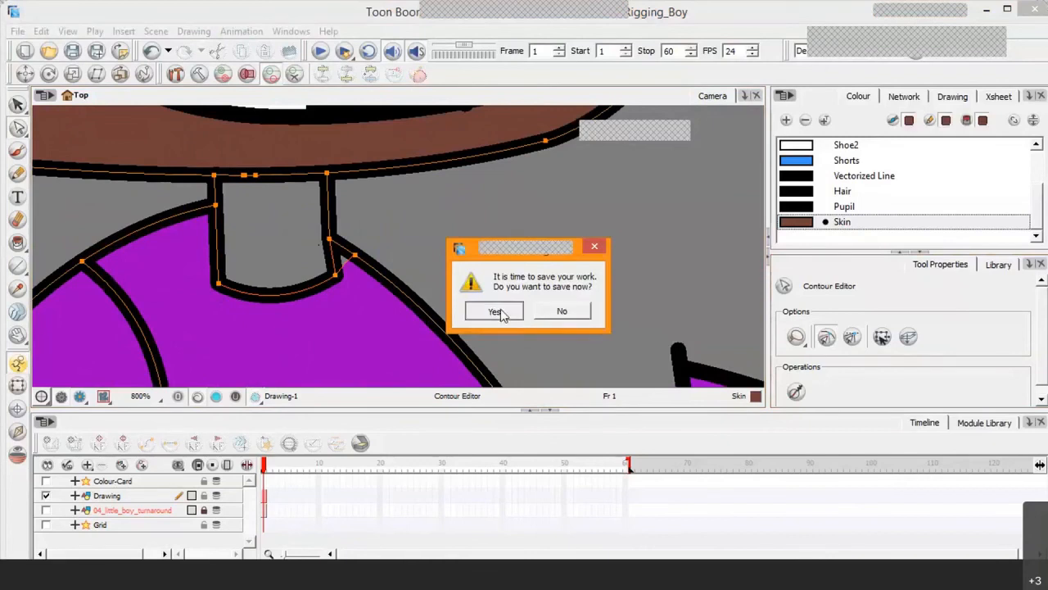
click(493, 311)
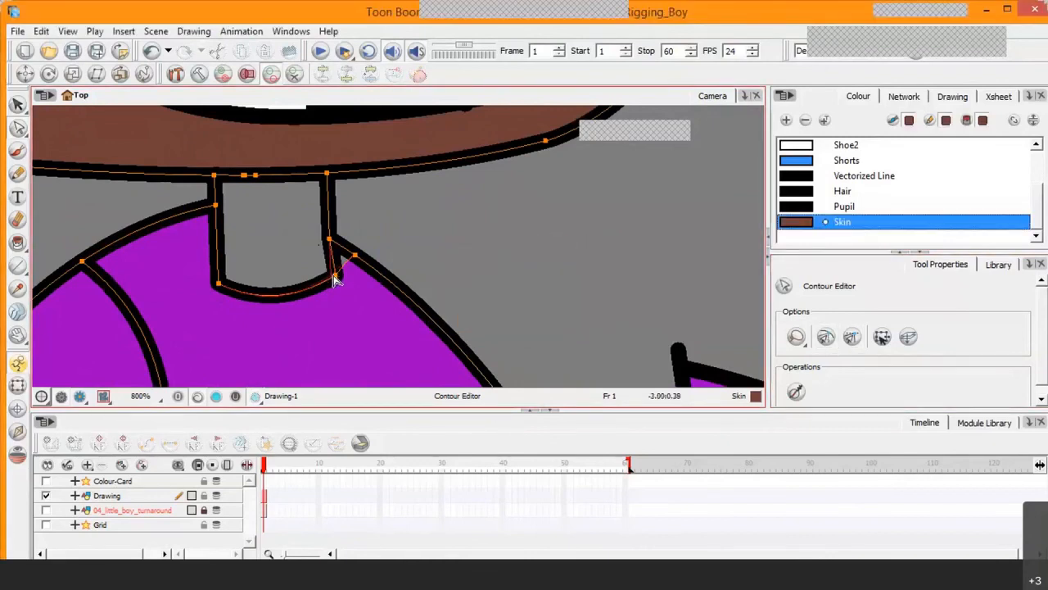
Fill the three-quarter-view boy's neck with the Skin swatch and the small gap beside its base with the Shirt swatch
click(18, 244)
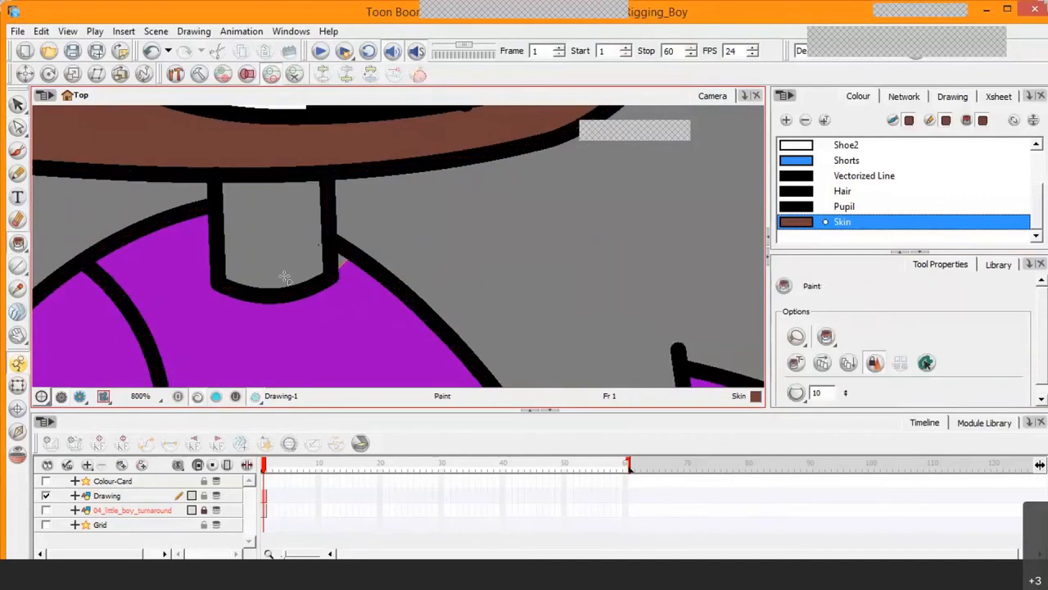
click(247, 238)
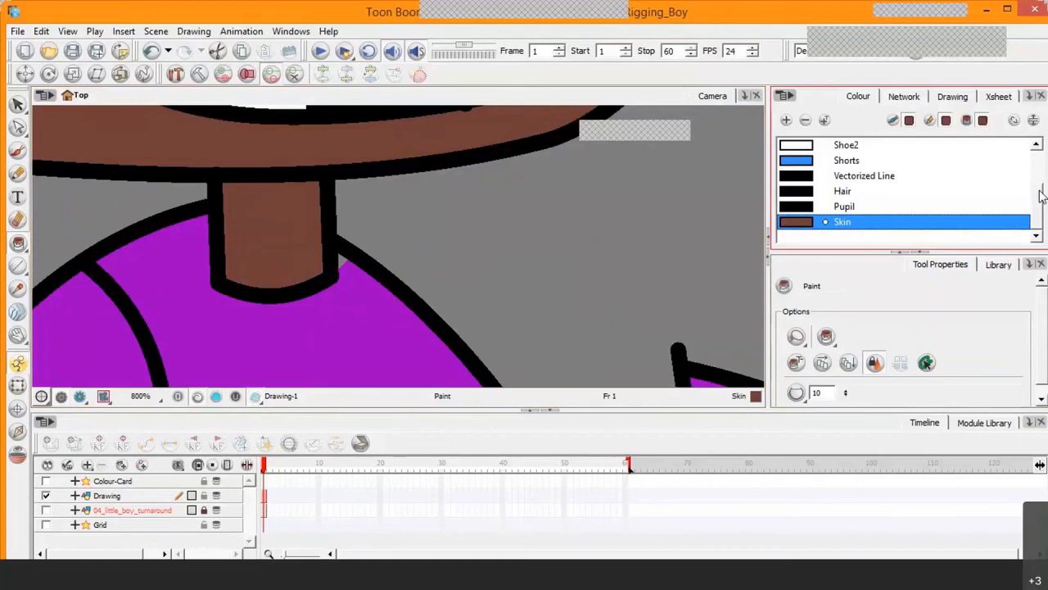
drag(1041, 195, 1034, 160)
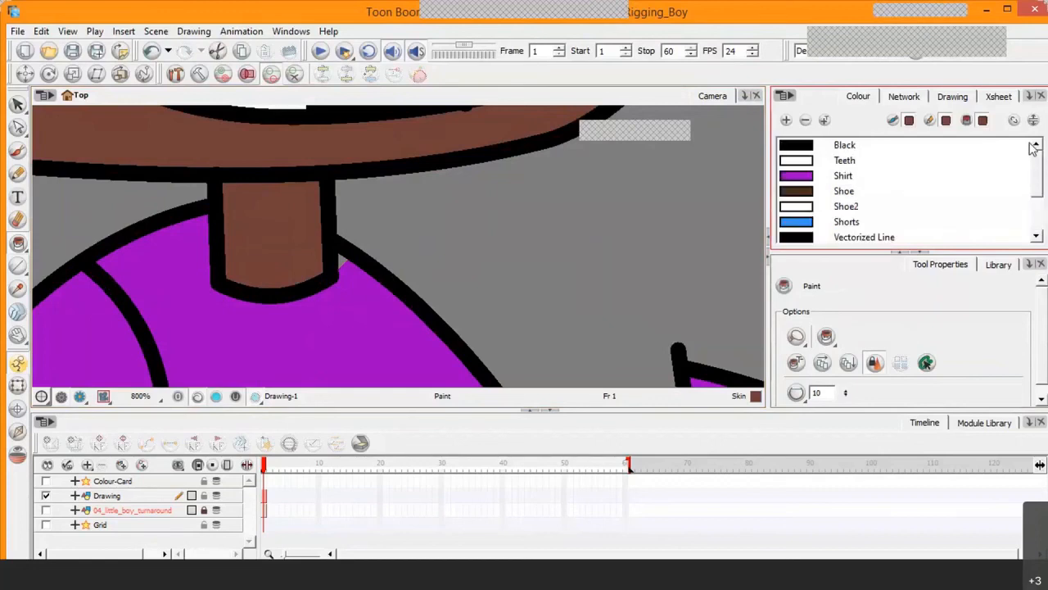
click(798, 178)
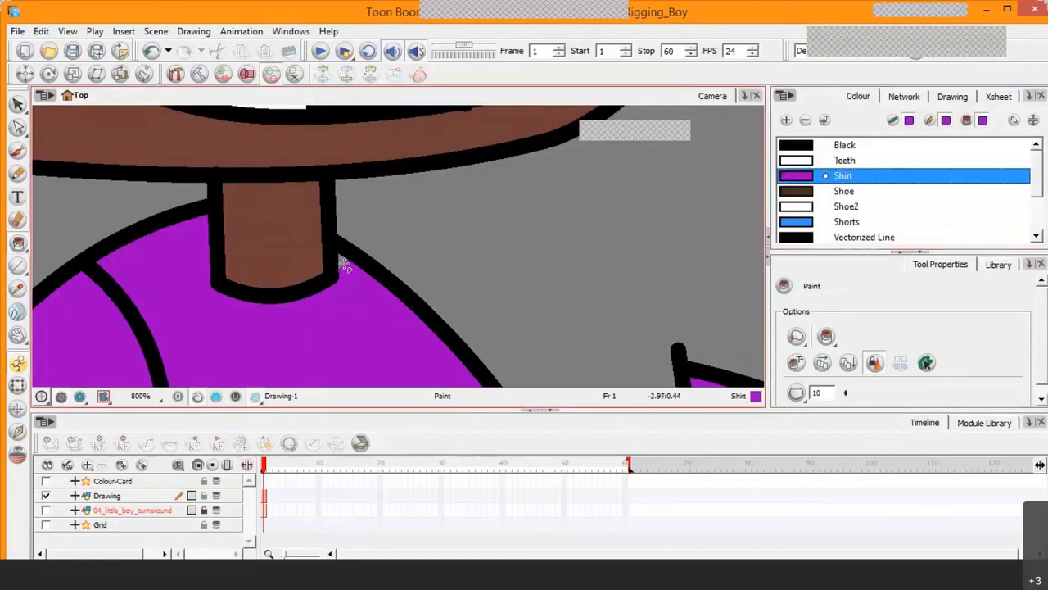
scroll(343, 262, down, 4)
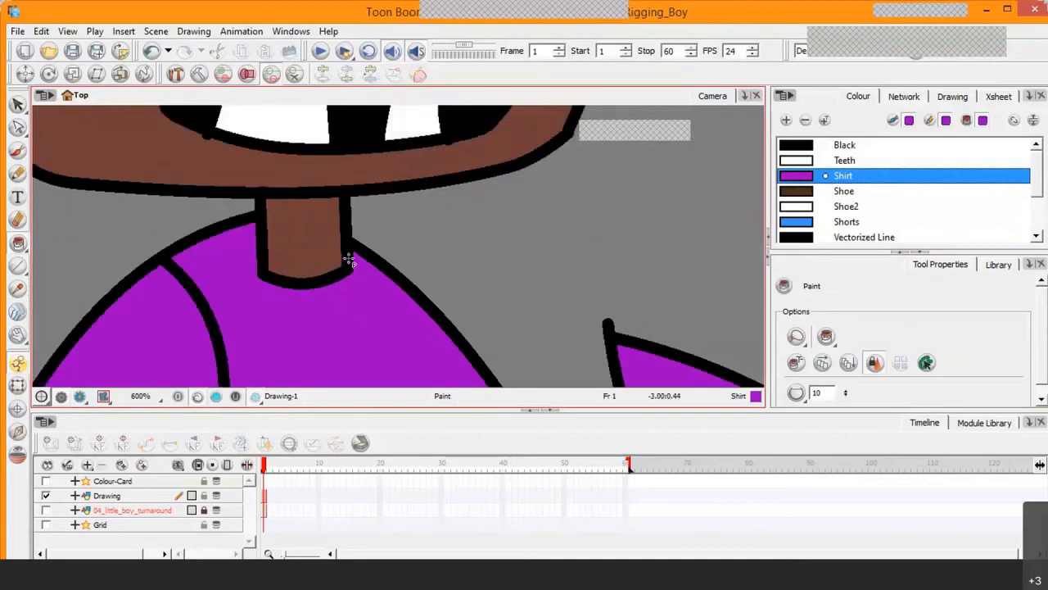